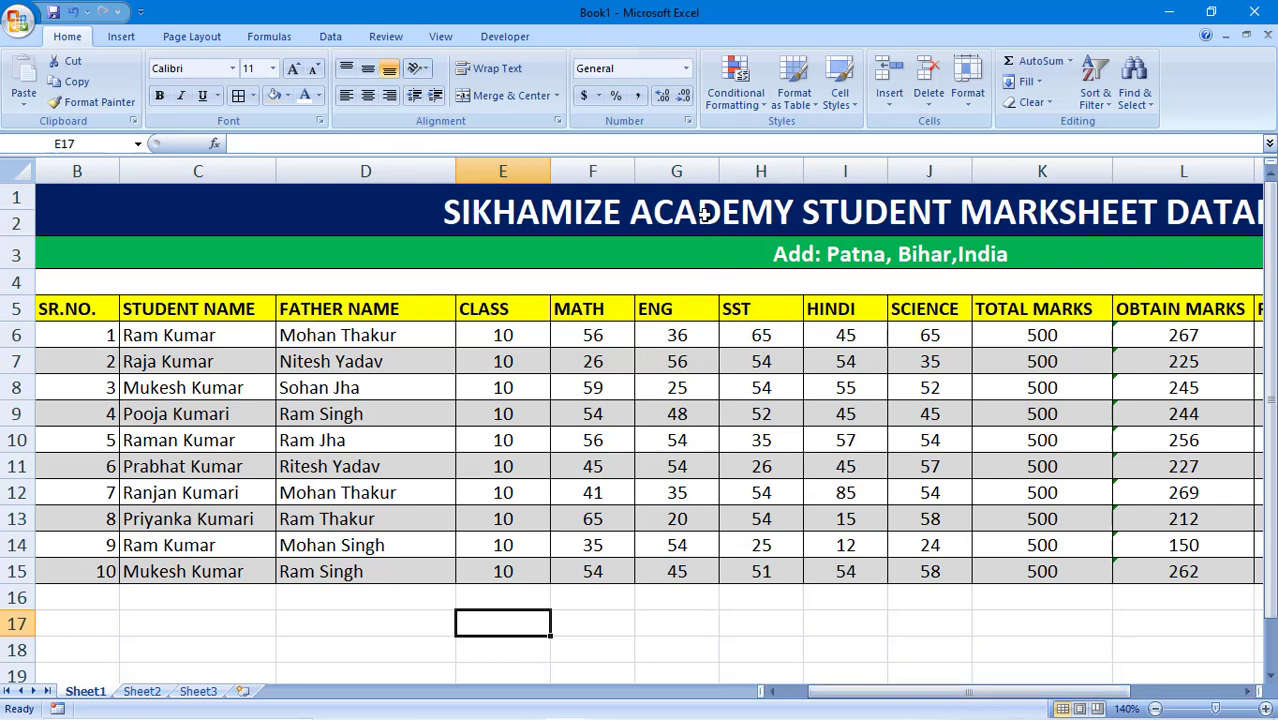
Step: Review the reference marksheet's merged title, address line, SR.NO., STUDENT NAME, FATHER NAME and CLASS columns
click(600, 216)
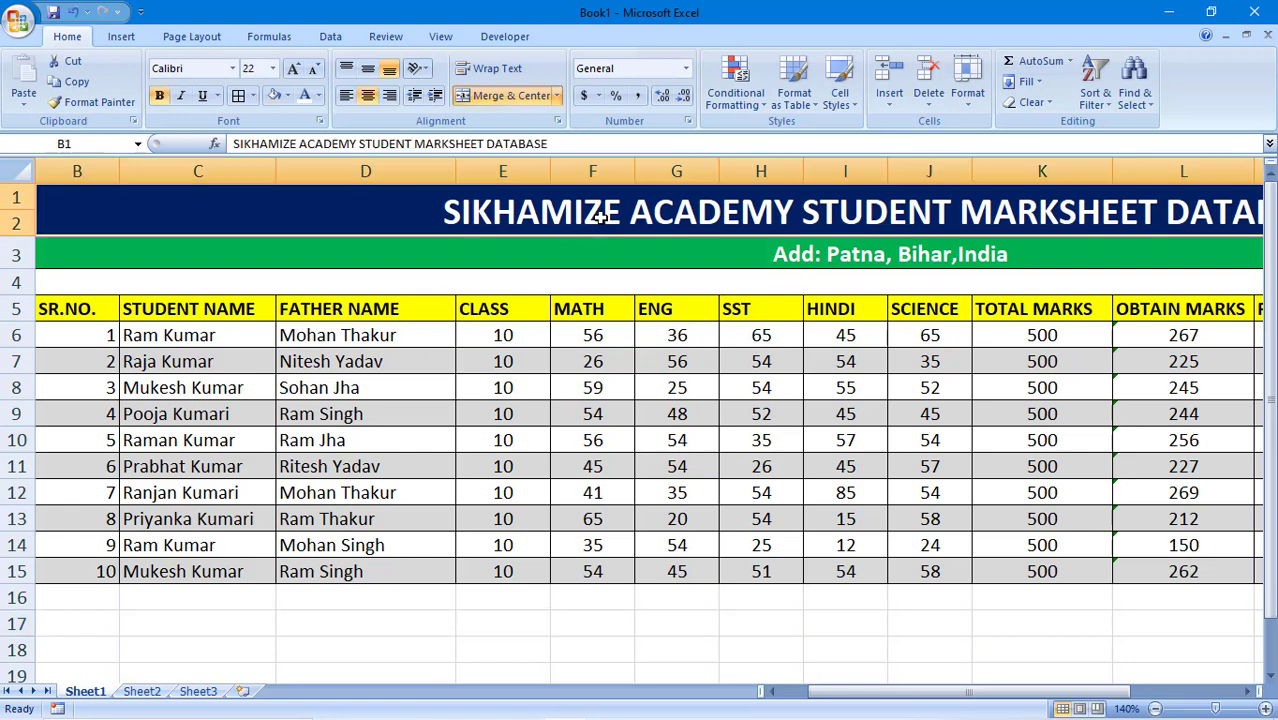
click(717, 420)
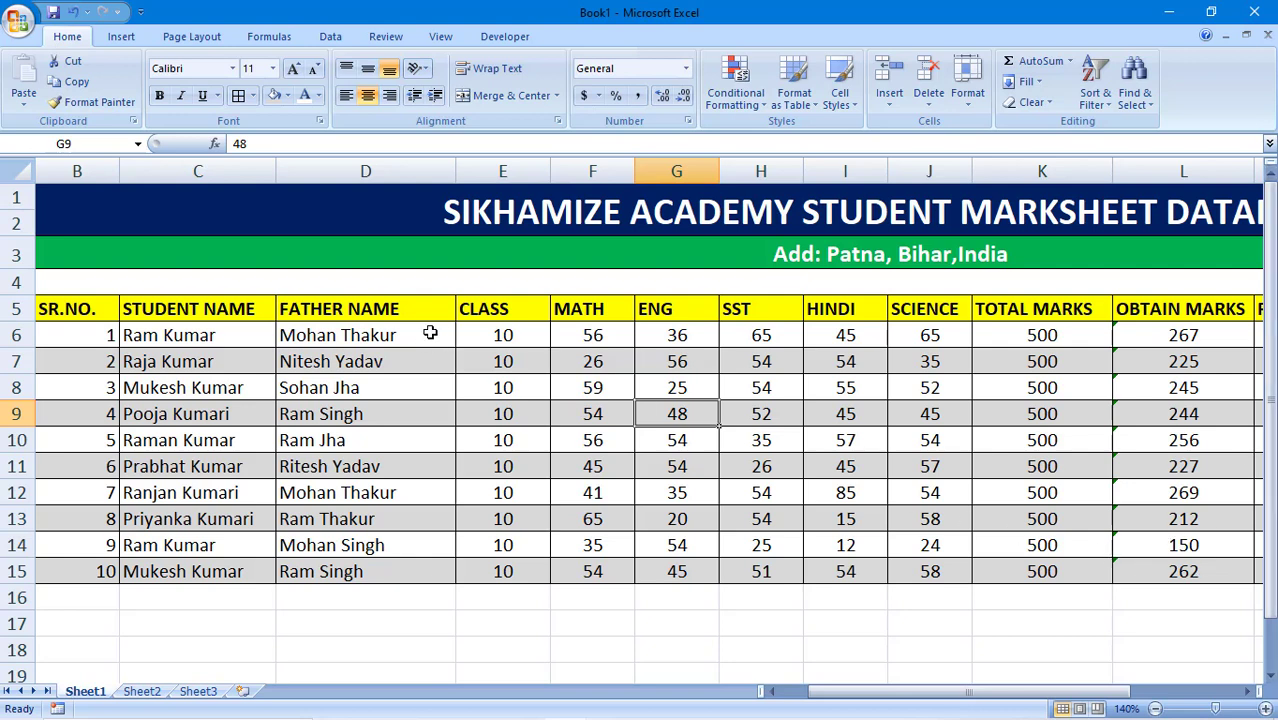
click(497, 220)
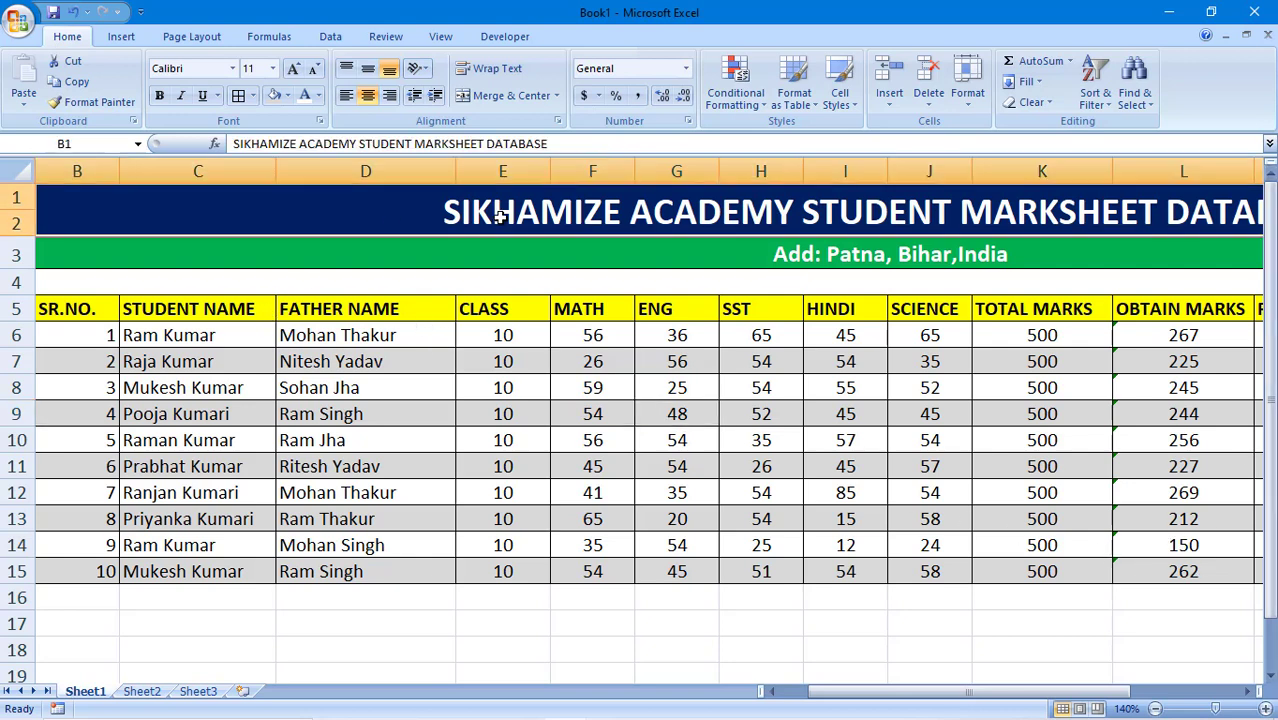
click(860, 258)
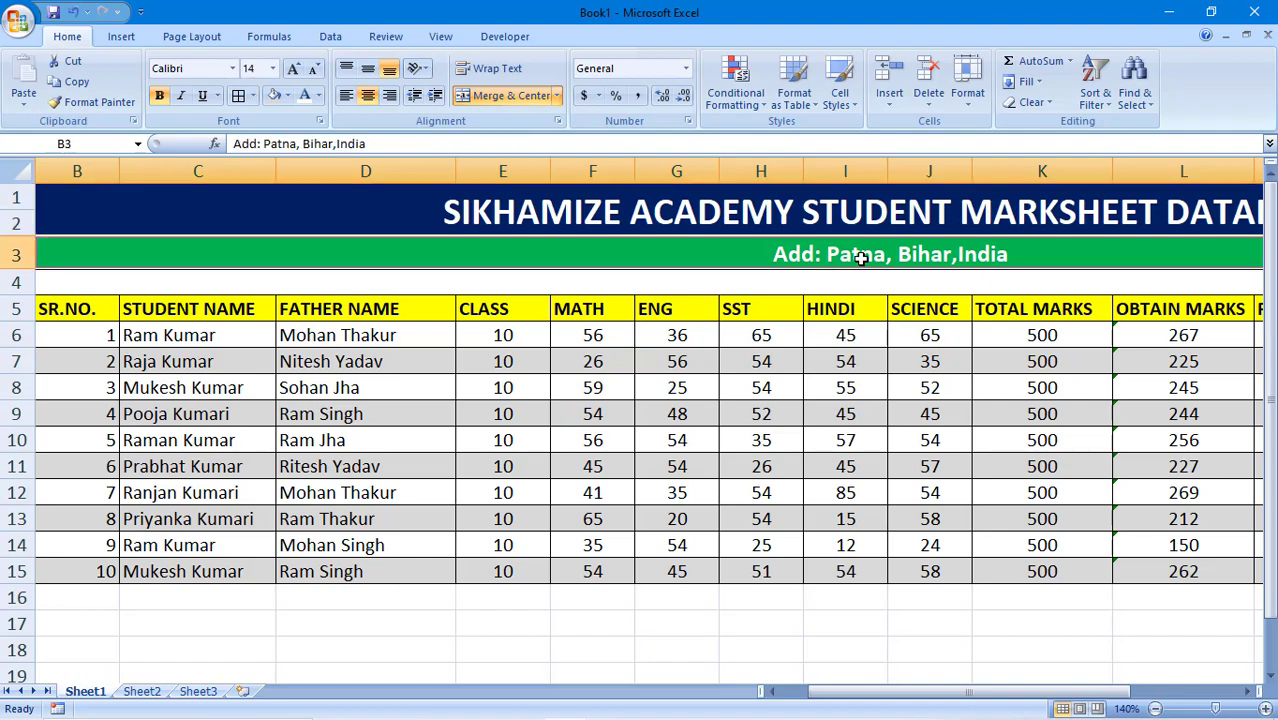
click(78, 314)
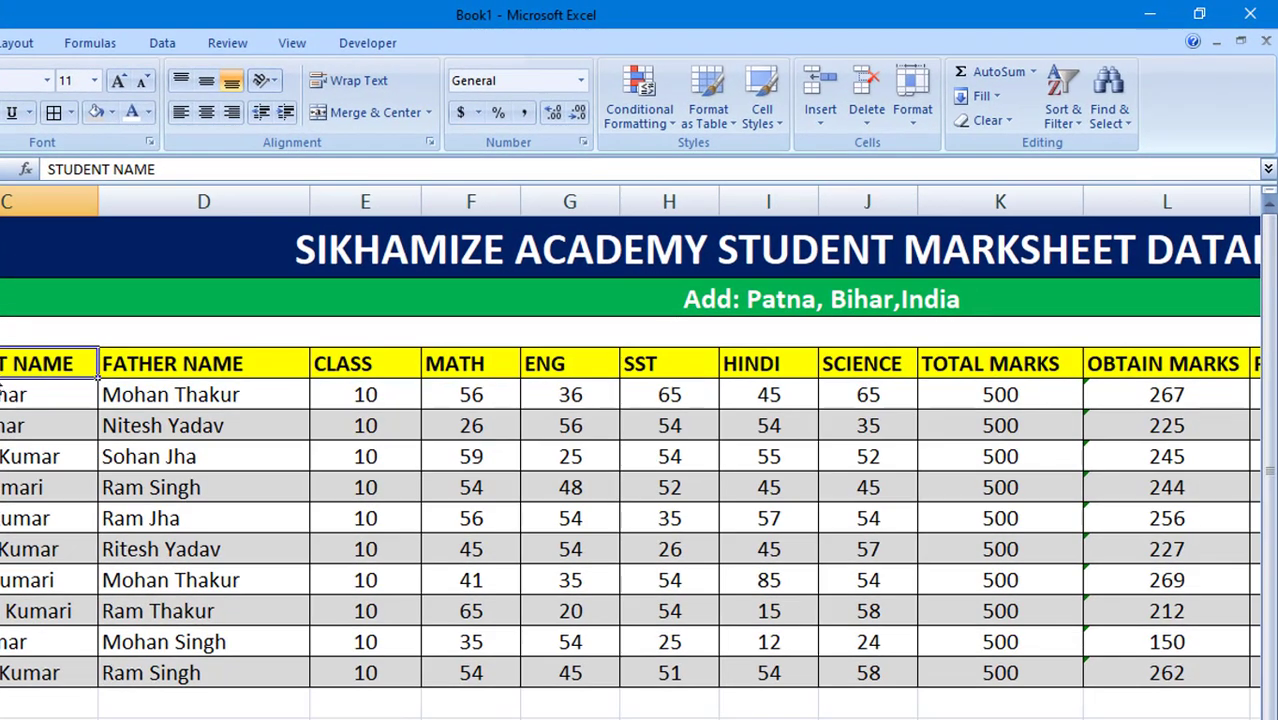
mouse_move(180, 316)
mouse_down()
mouse_move(98, 440)
mouse_move(60, 705)
mouse_up()
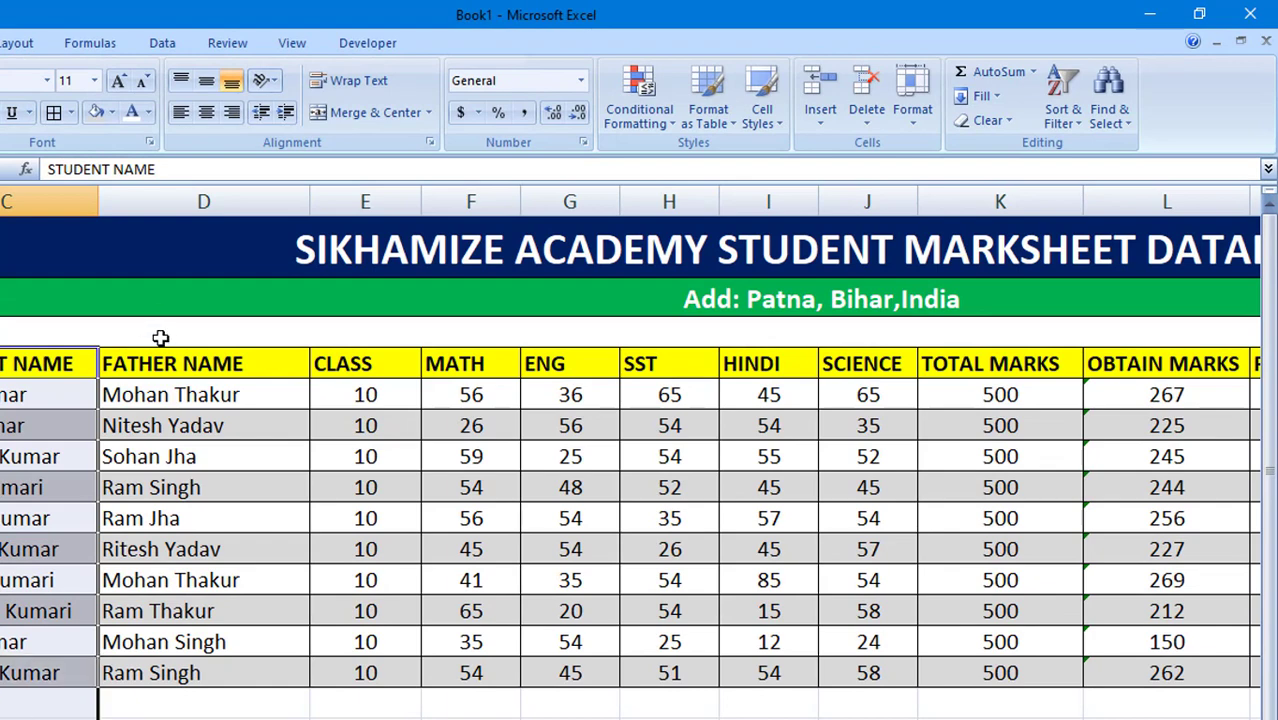
drag(157, 352, 200, 705)
drag(352, 363, 365, 715)
click(585, 574)
Step: Go through the MATH to SCIENCE subject headers and the TOTAL MARKS value of 500
scroll(585, 574, up, 3)
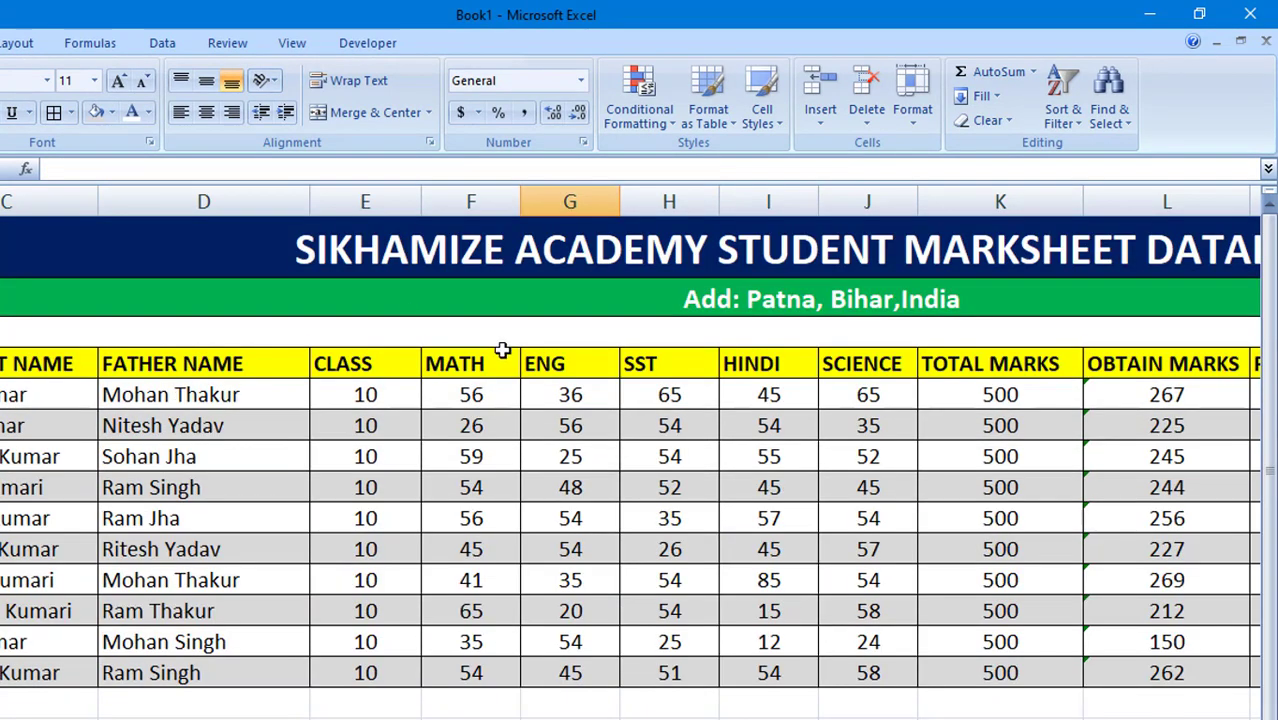
click(445, 377)
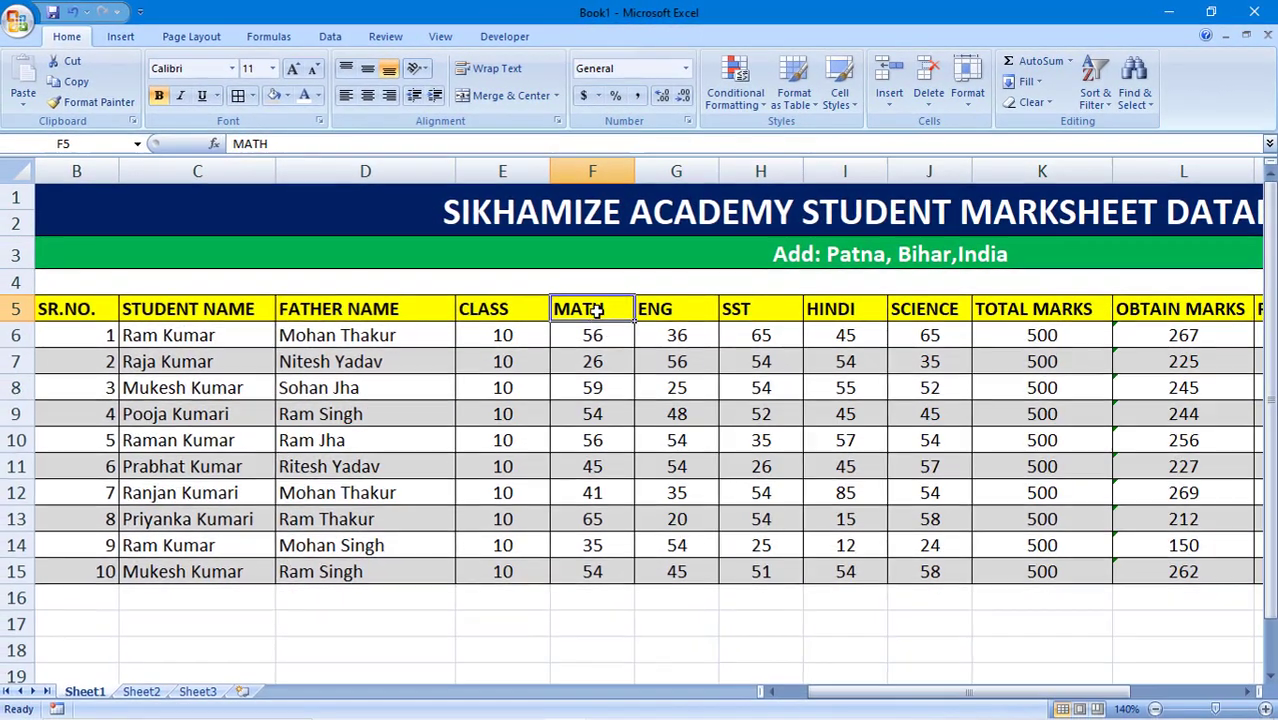
click(656, 308)
click(745, 308)
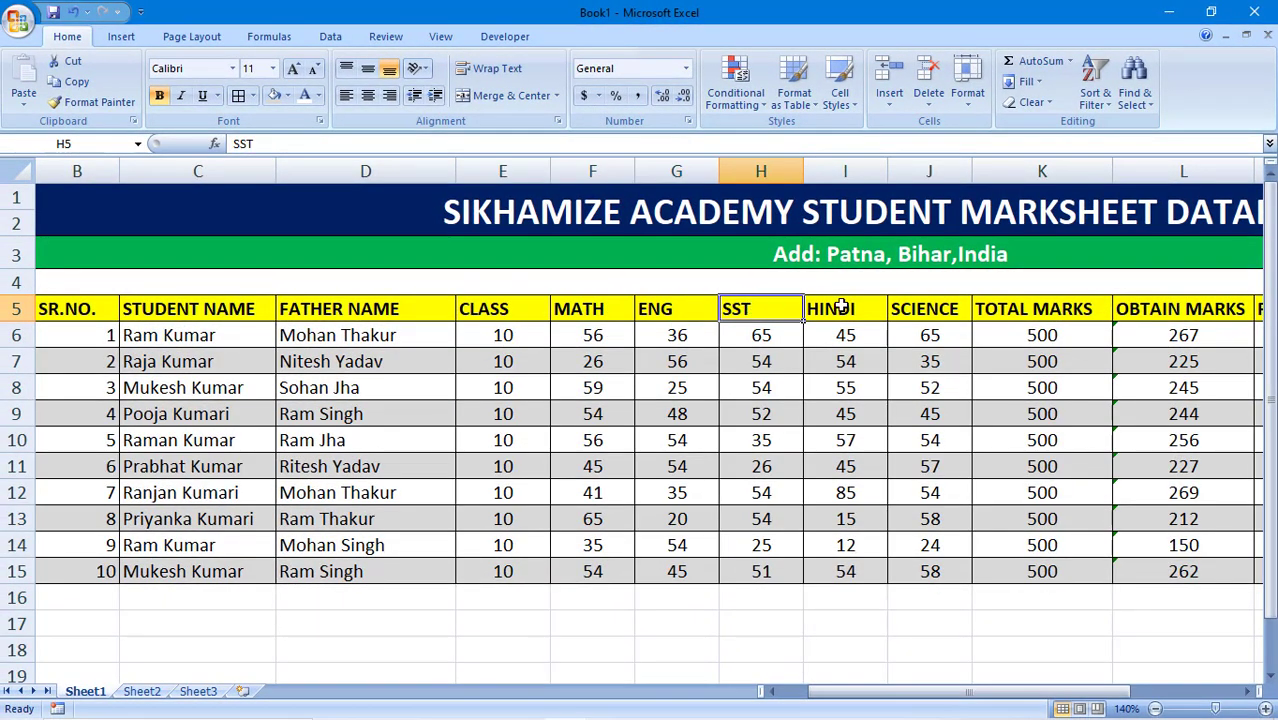
click(830, 308)
click(913, 309)
drag(492, 312, 930, 308)
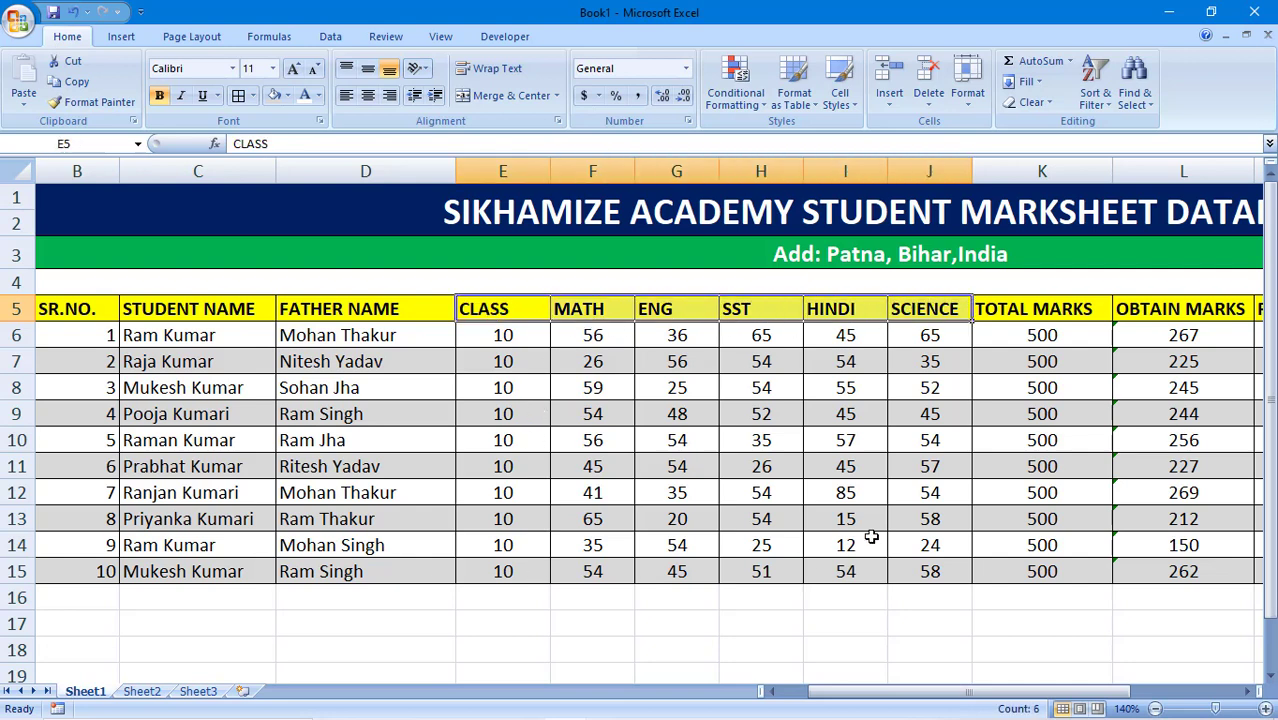
click(1012, 308)
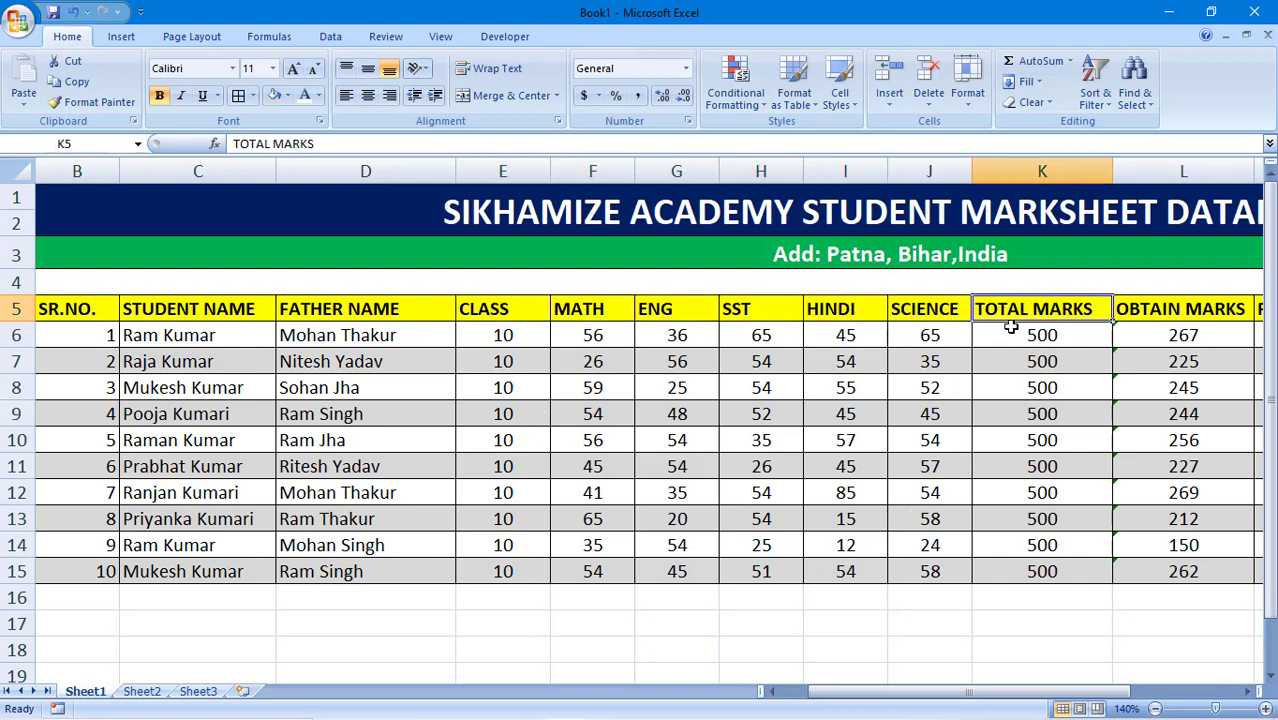
click(1009, 330)
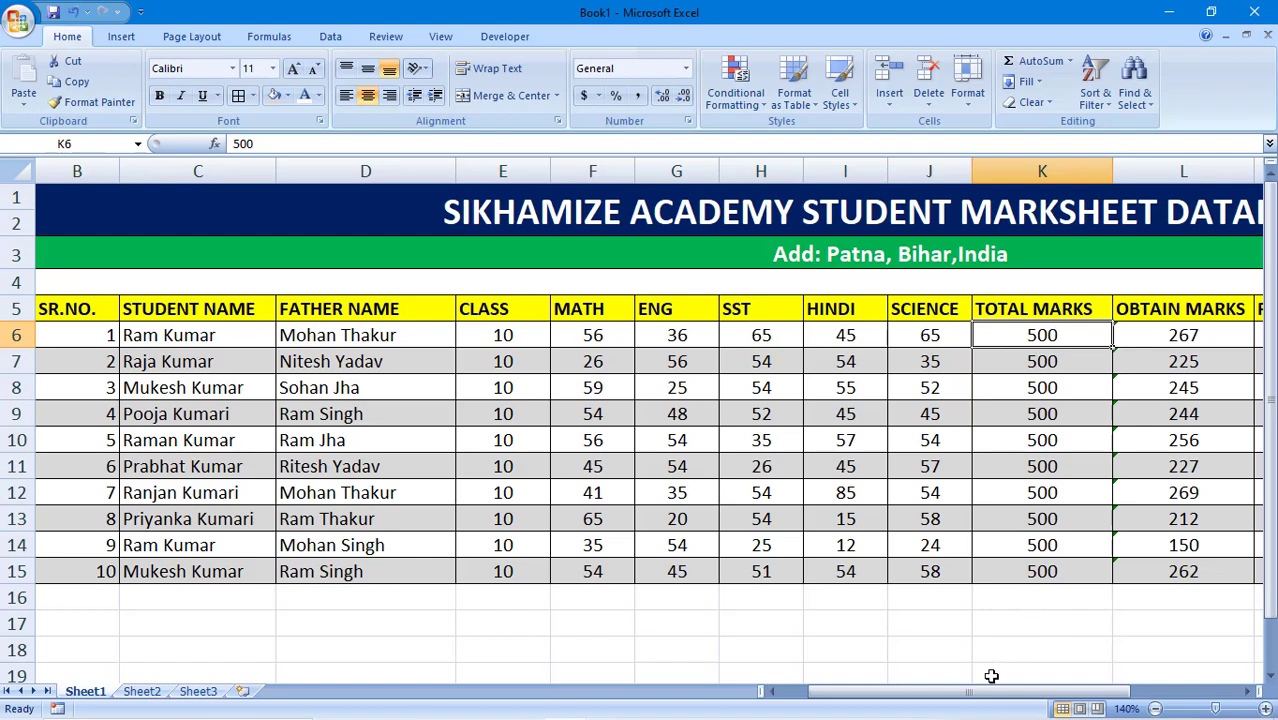
drag(985, 692, 1063, 693)
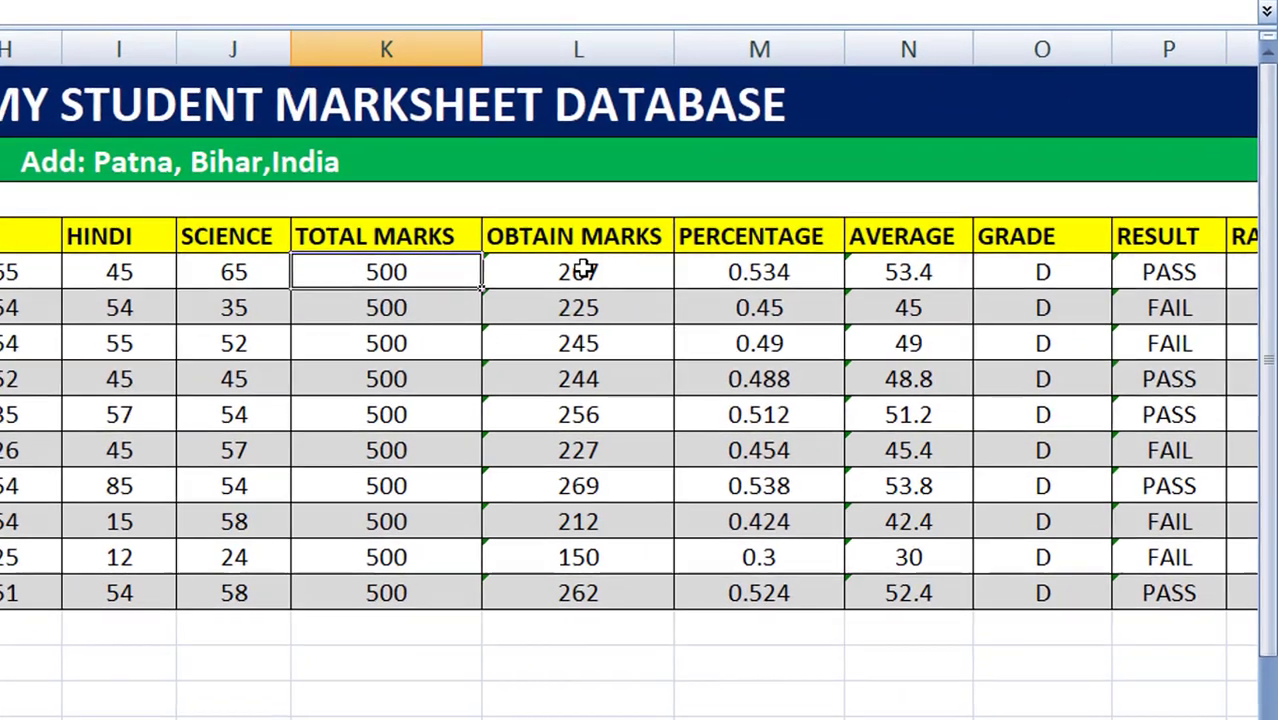
Step: Review the obtained marks, PERCENTAGE, AVERAGE, GRADE, RESULT and RANK columns
click(761, 338)
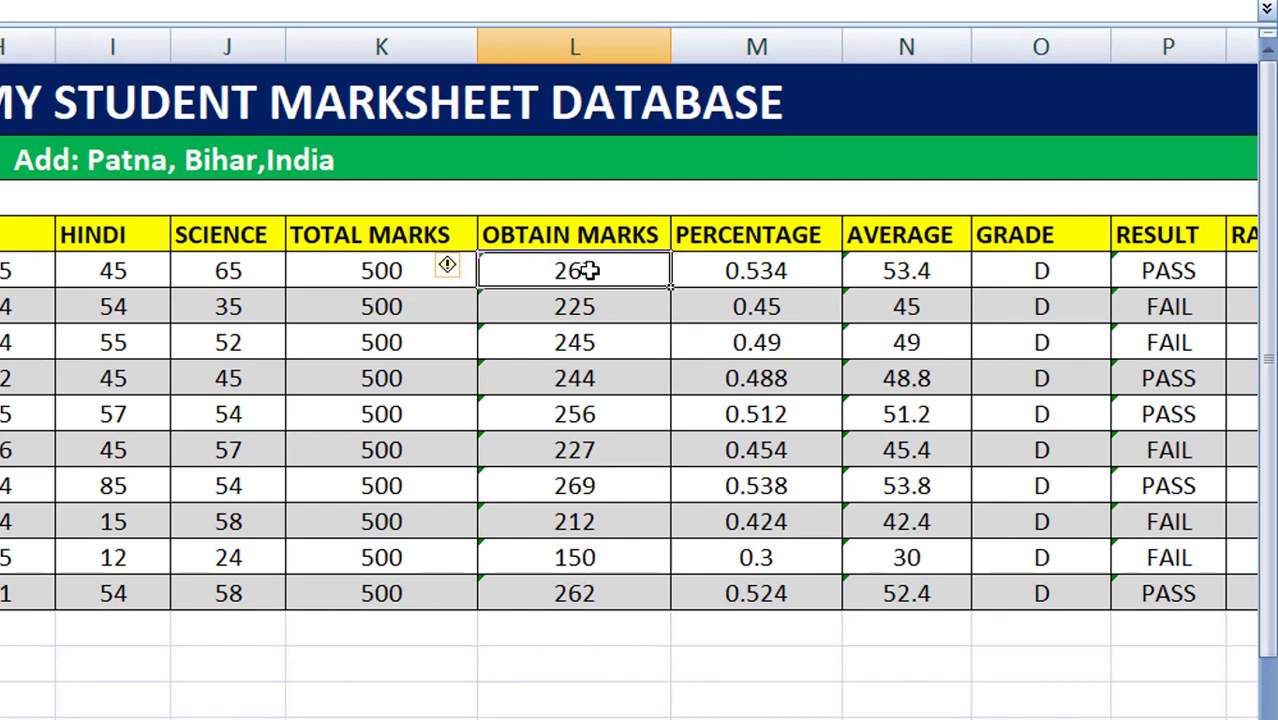
click(757, 236)
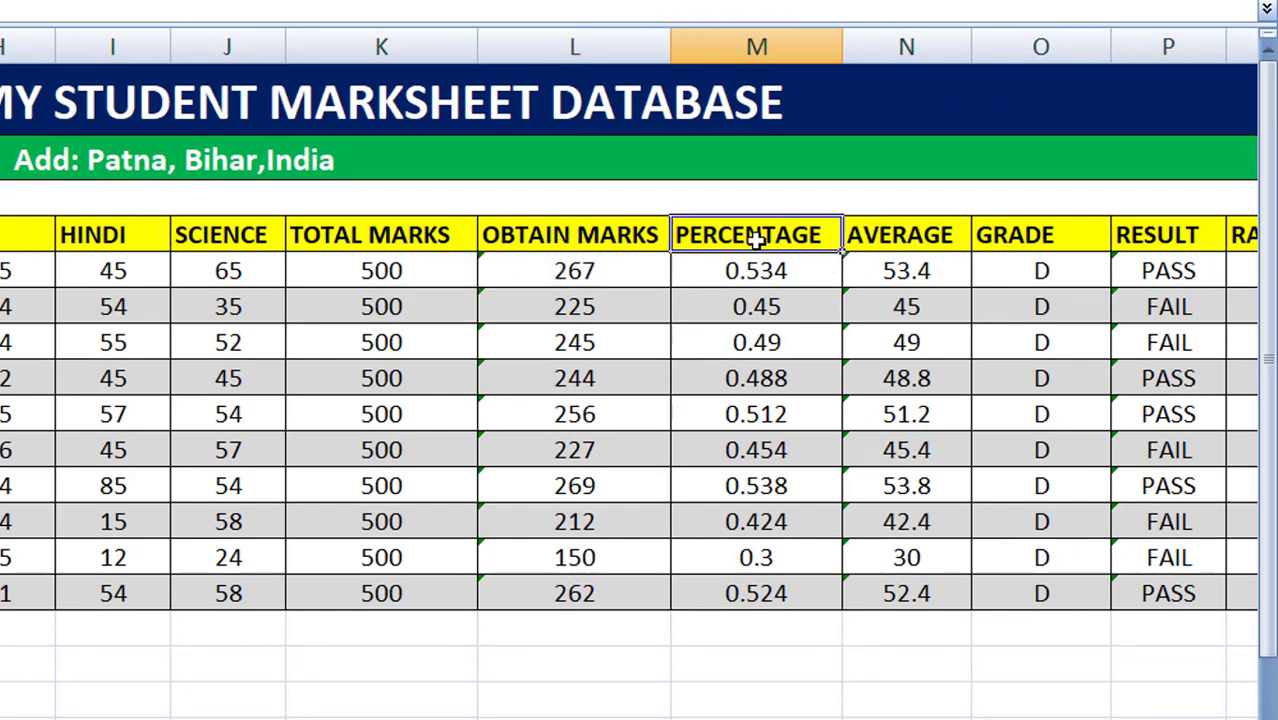
click(912, 236)
click(1059, 237)
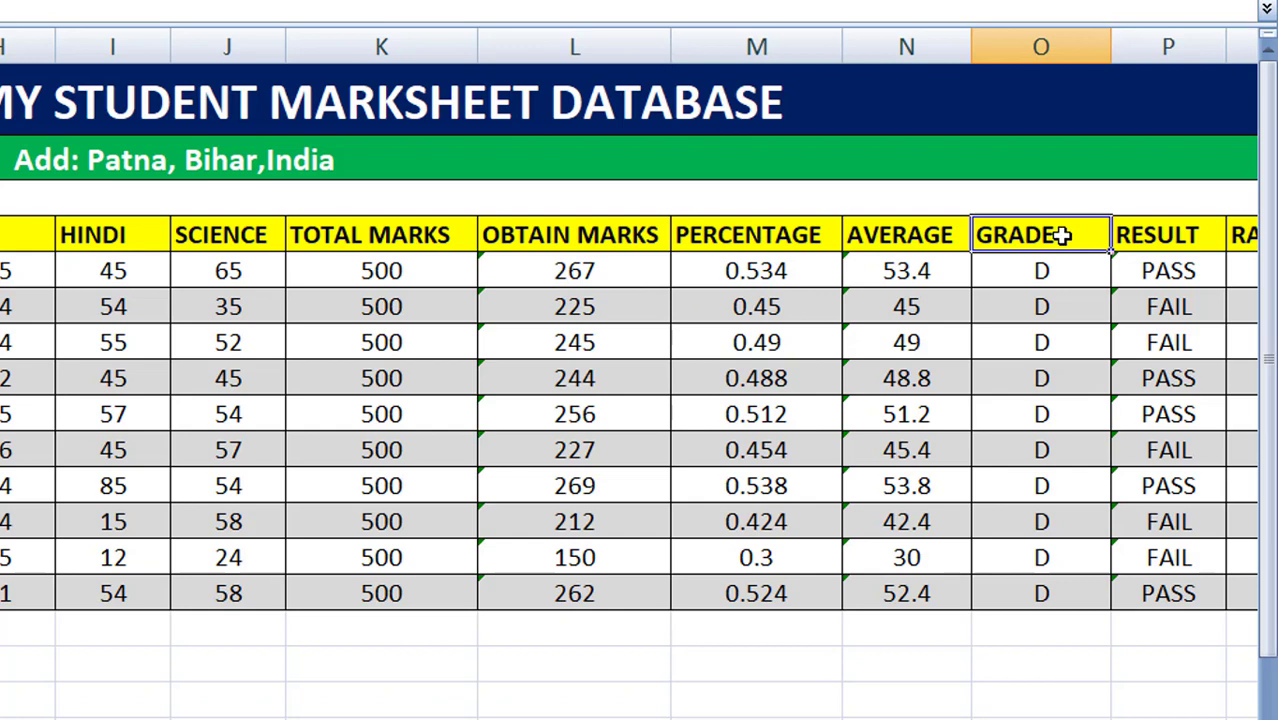
click(1144, 236)
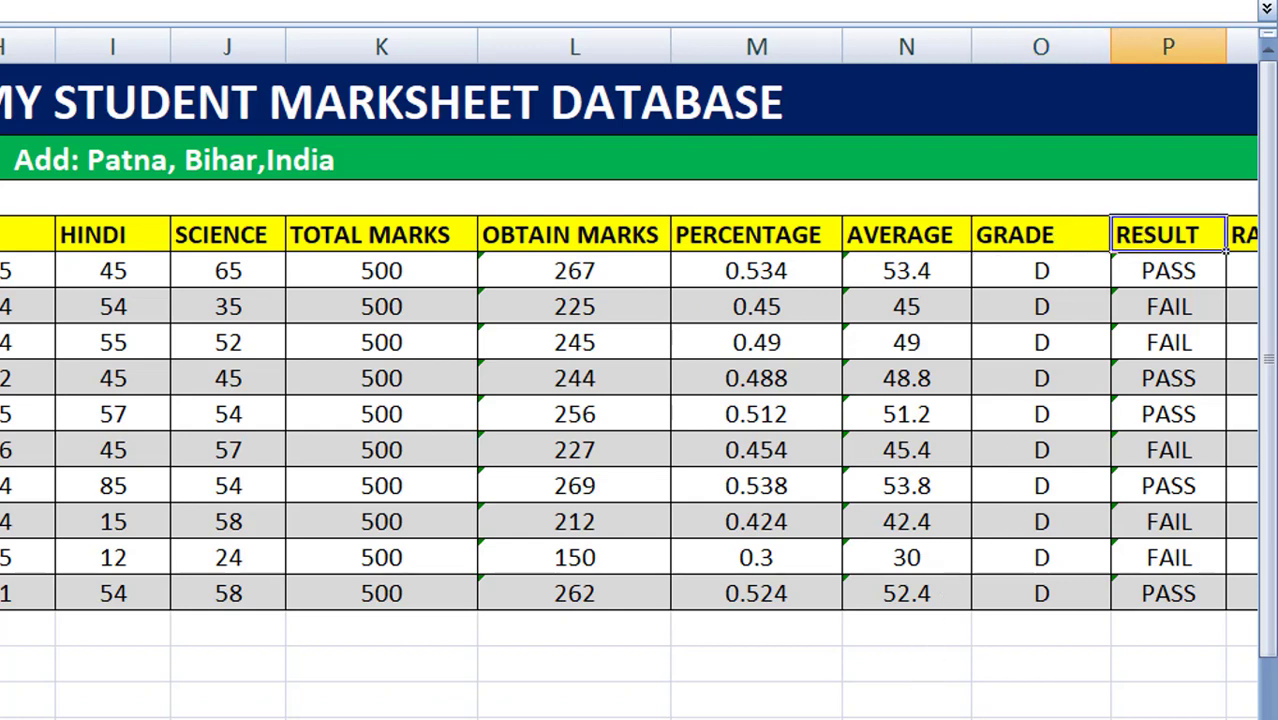
scroll(900, 716, right, 2)
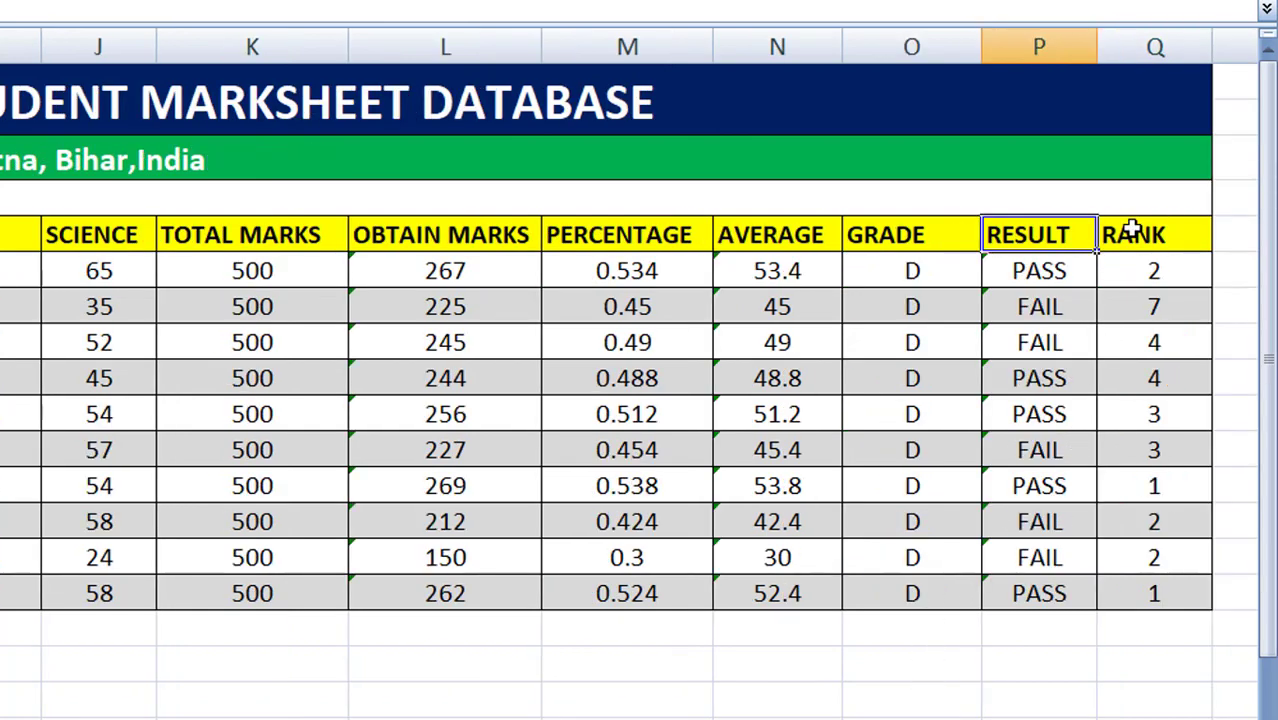
click(1131, 229)
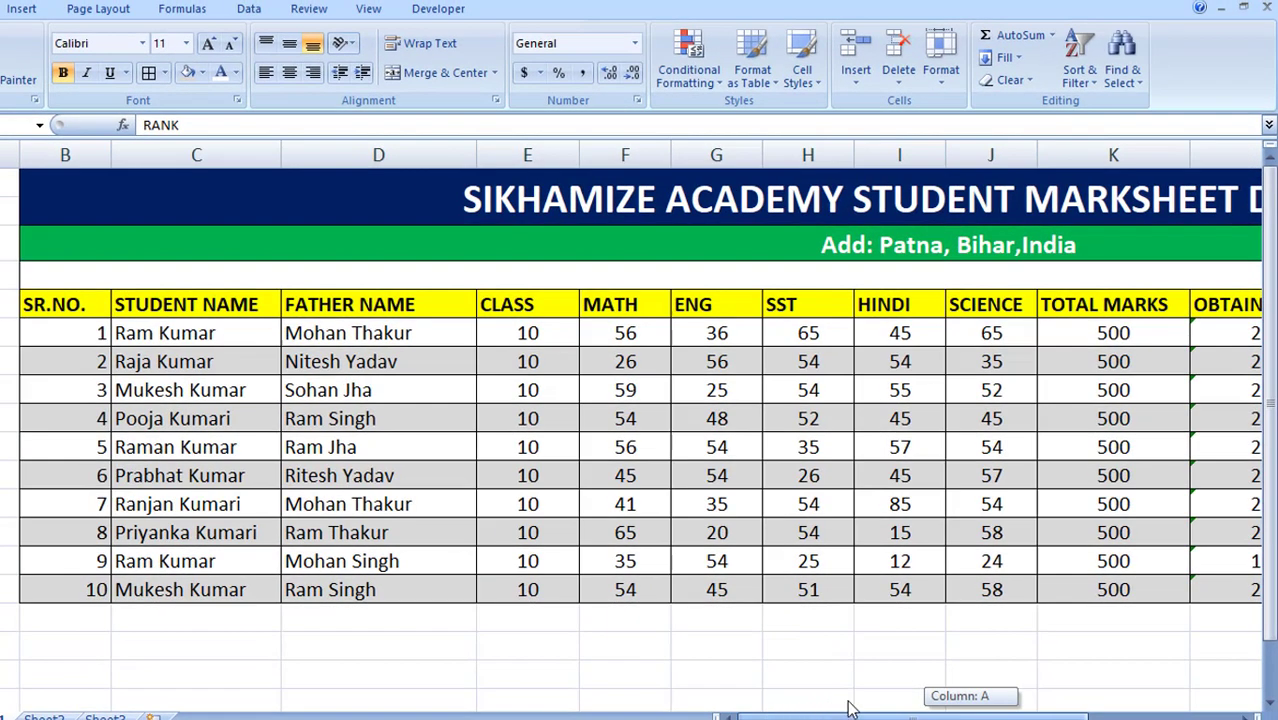
mouse_move(850, 705)
mouse_down()
mouse_move(948, 705)
mouse_move(842, 688)
mouse_up()
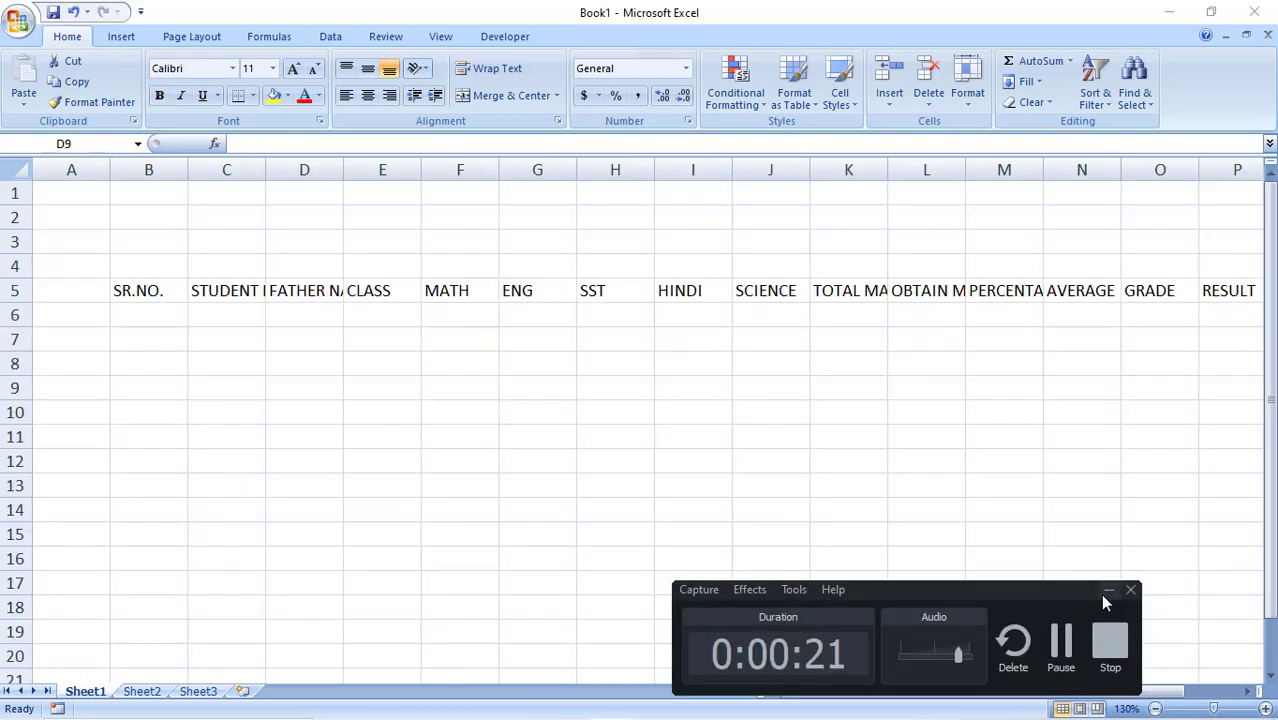
Step: Dismiss the recorder panel, mark out B2:O2, B3:F3 and B4:J4, then return to B5
click(1107, 595)
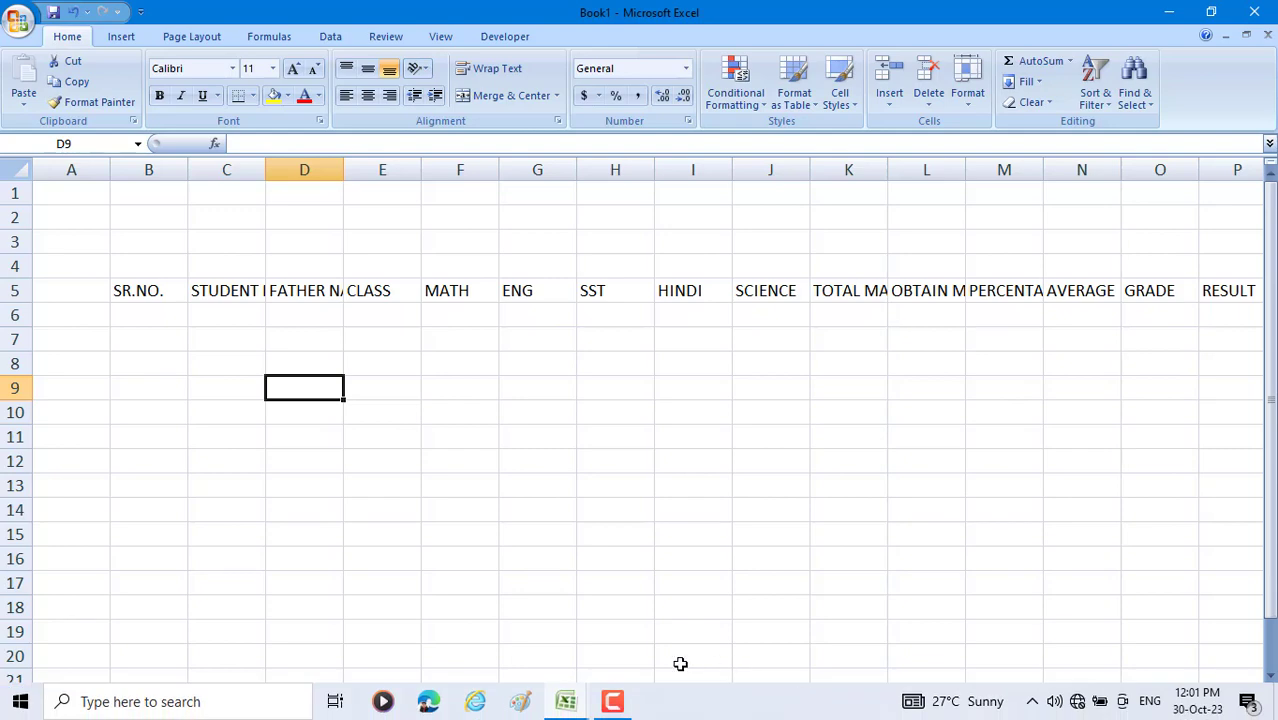
drag(152, 216, 916, 209)
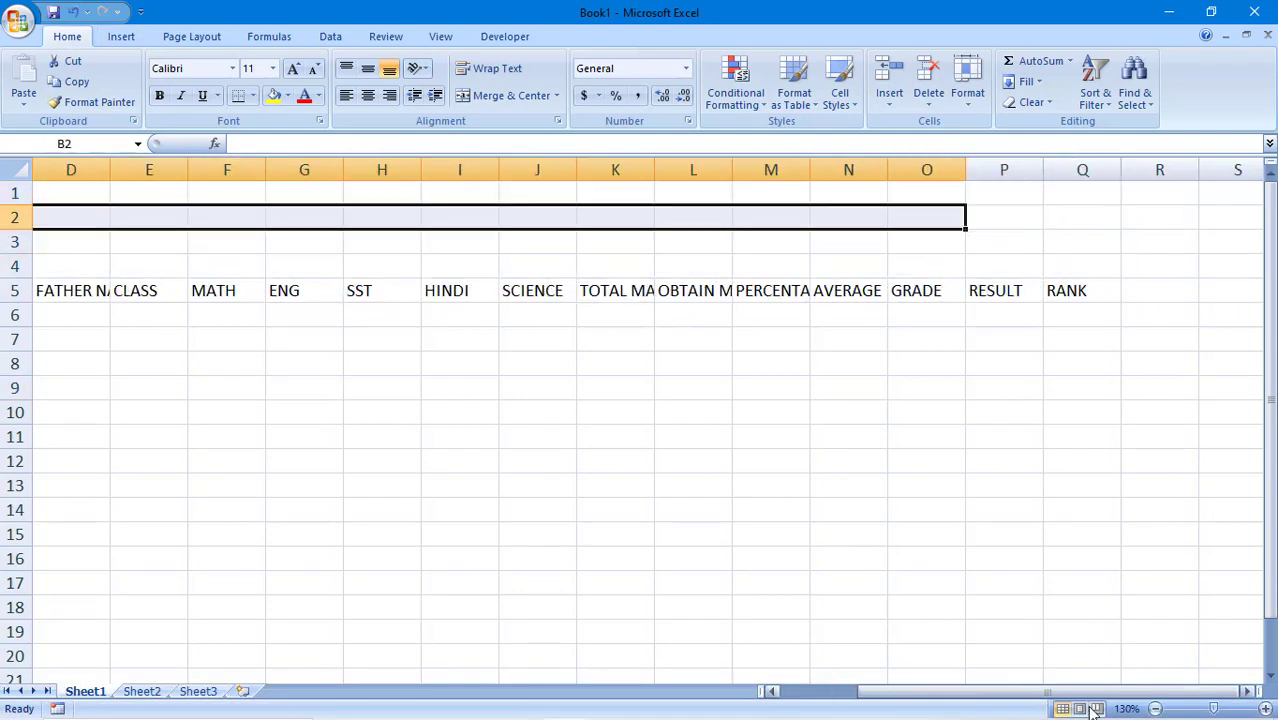
drag(1060, 691, 985, 691)
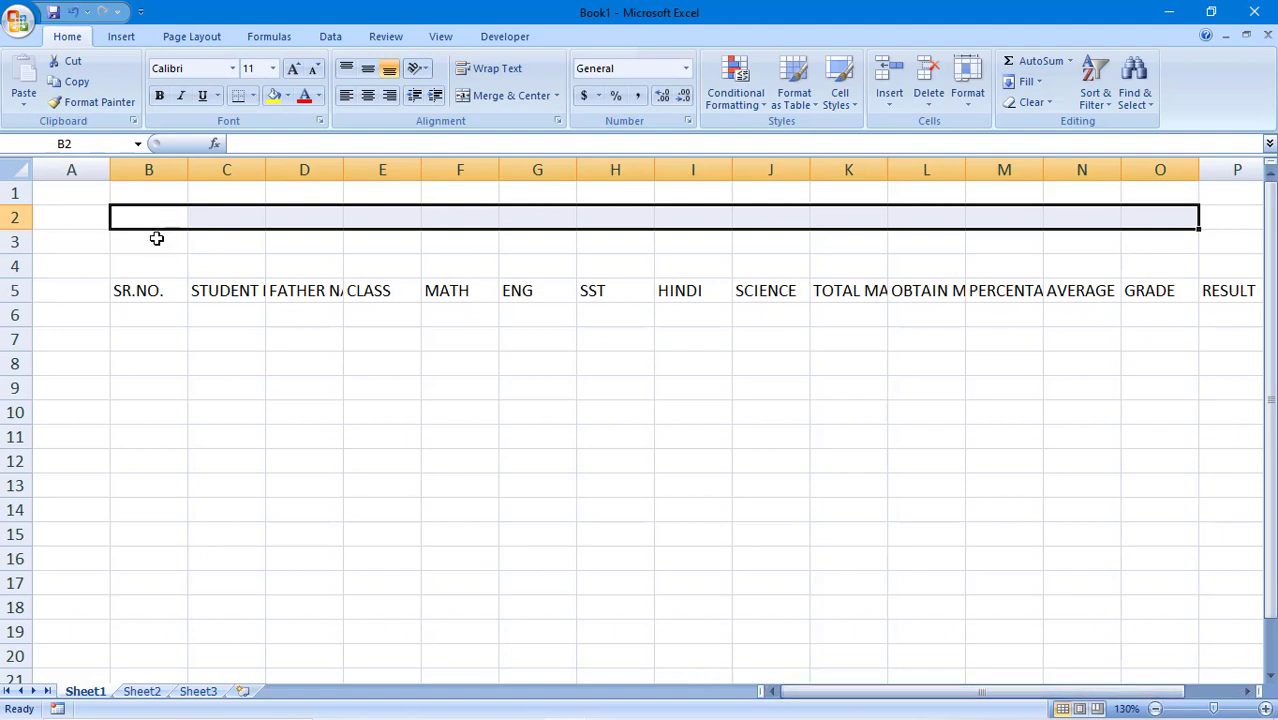
drag(143, 245, 428, 240)
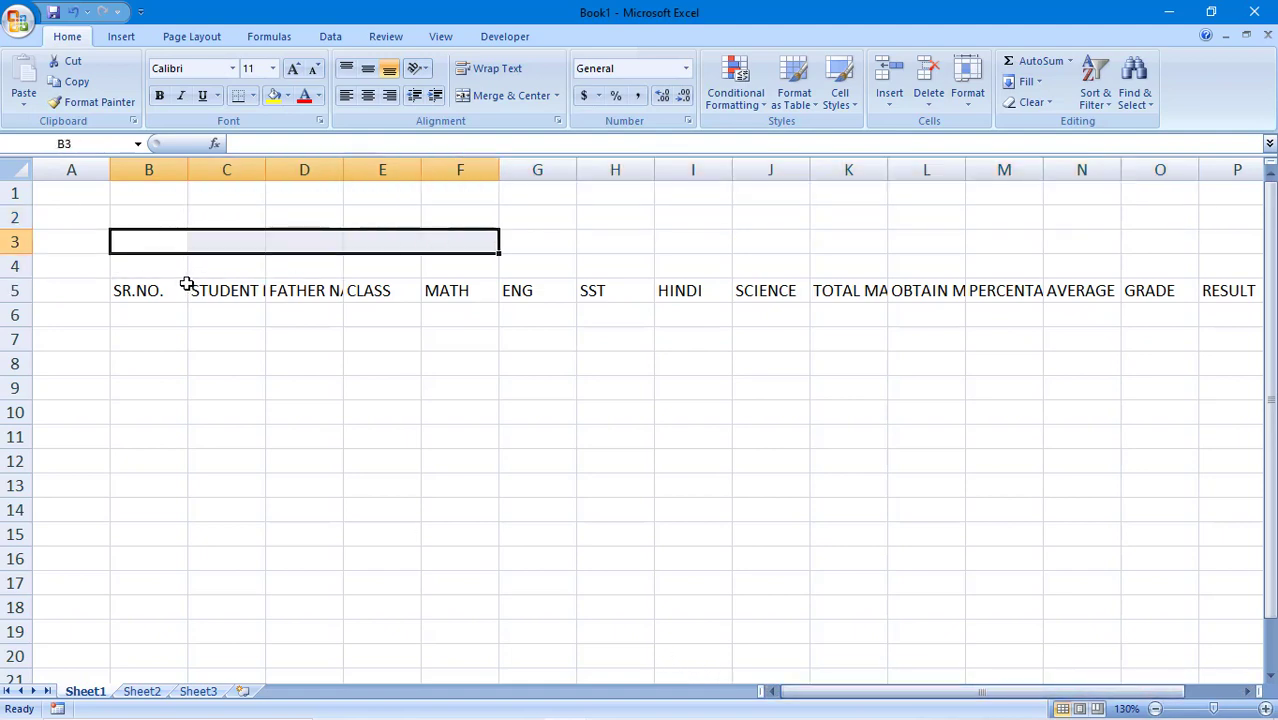
drag(134, 266, 744, 264)
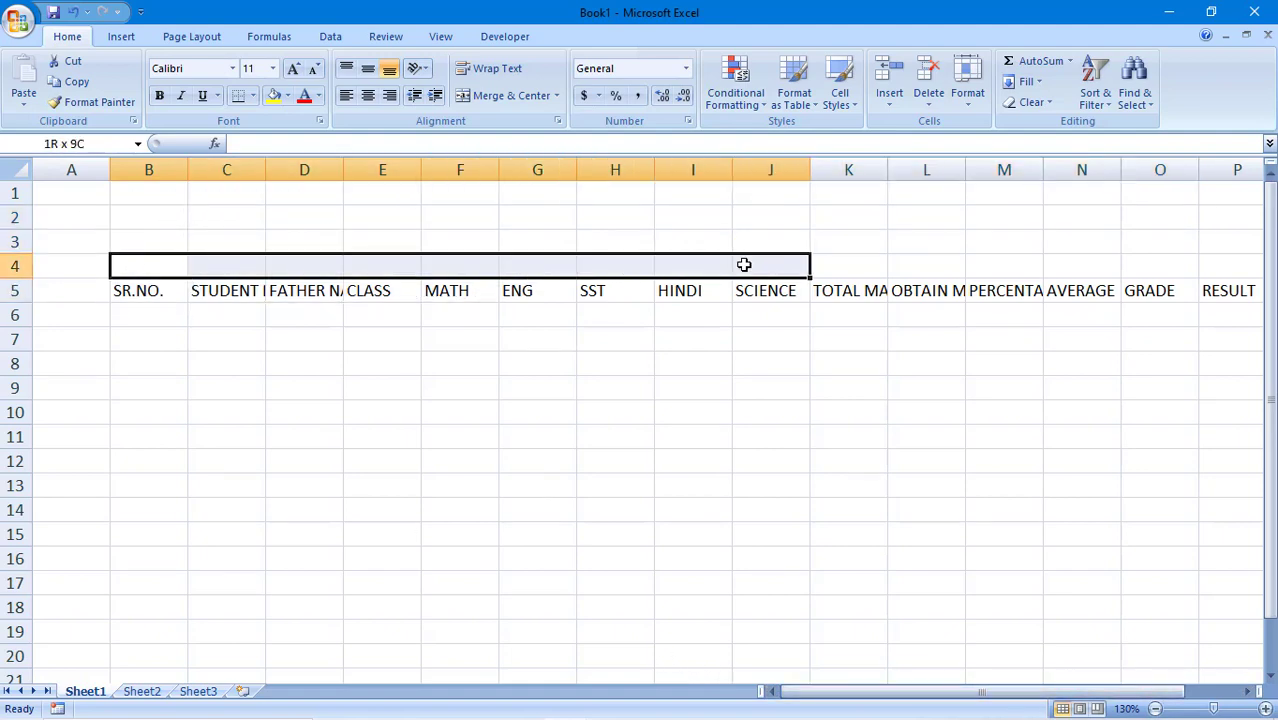
click(292, 391)
click(130, 290)
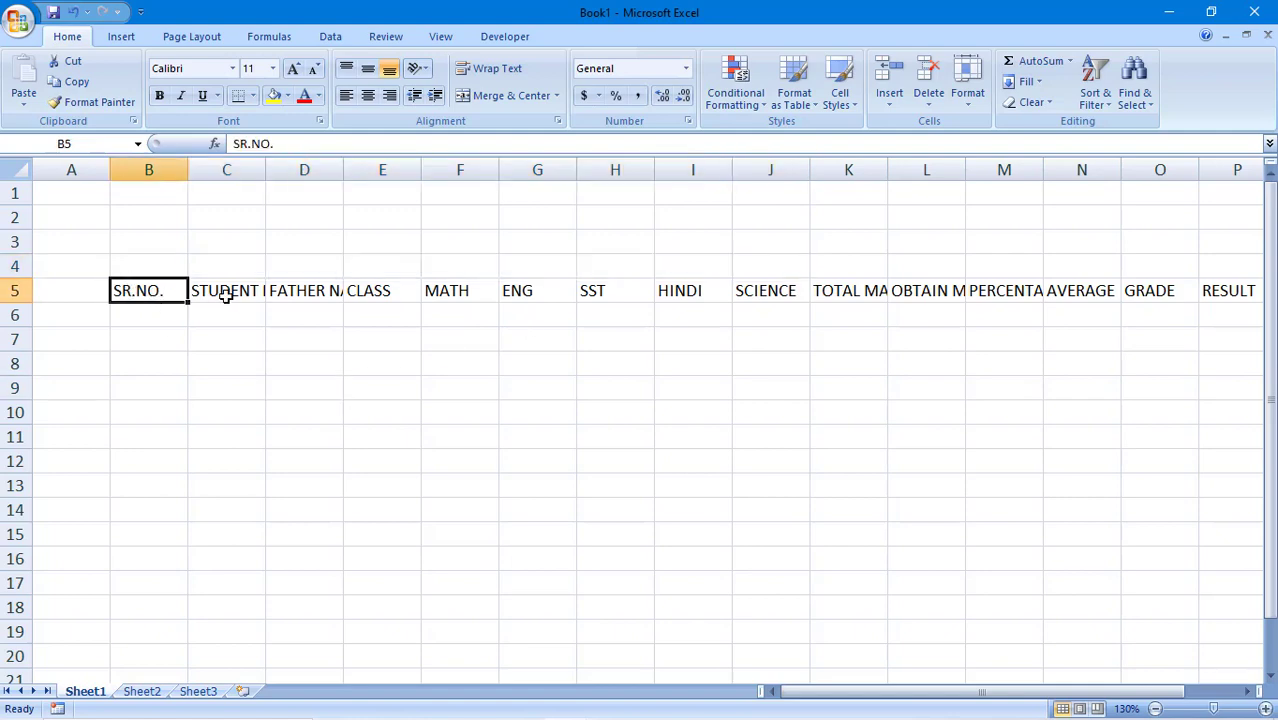
click(243, 349)
click(143, 293)
Step: Widen columns C and E for STUDENT NAME and CLASS, checking the MATH to SCIENCE headings
mouse_move(265, 165)
mouse_down()
mouse_move(333, 165)
mouse_move(500, 225)
mouse_up()
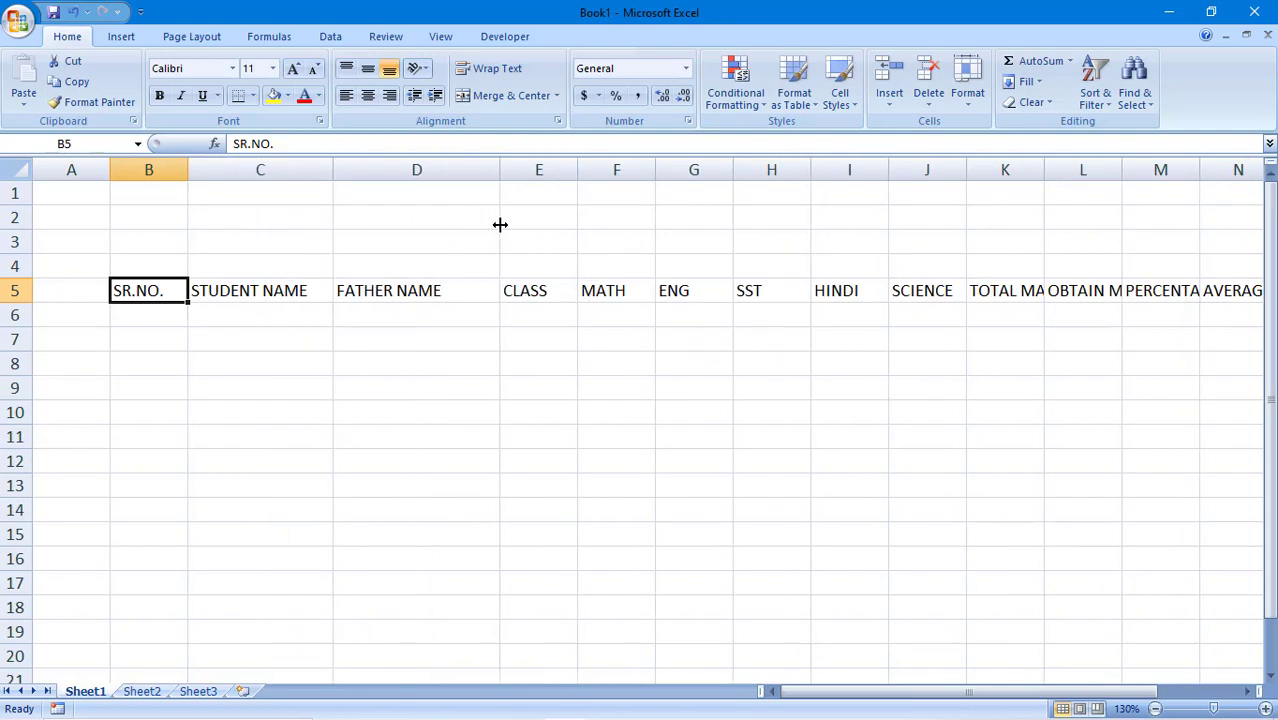
click(556, 168)
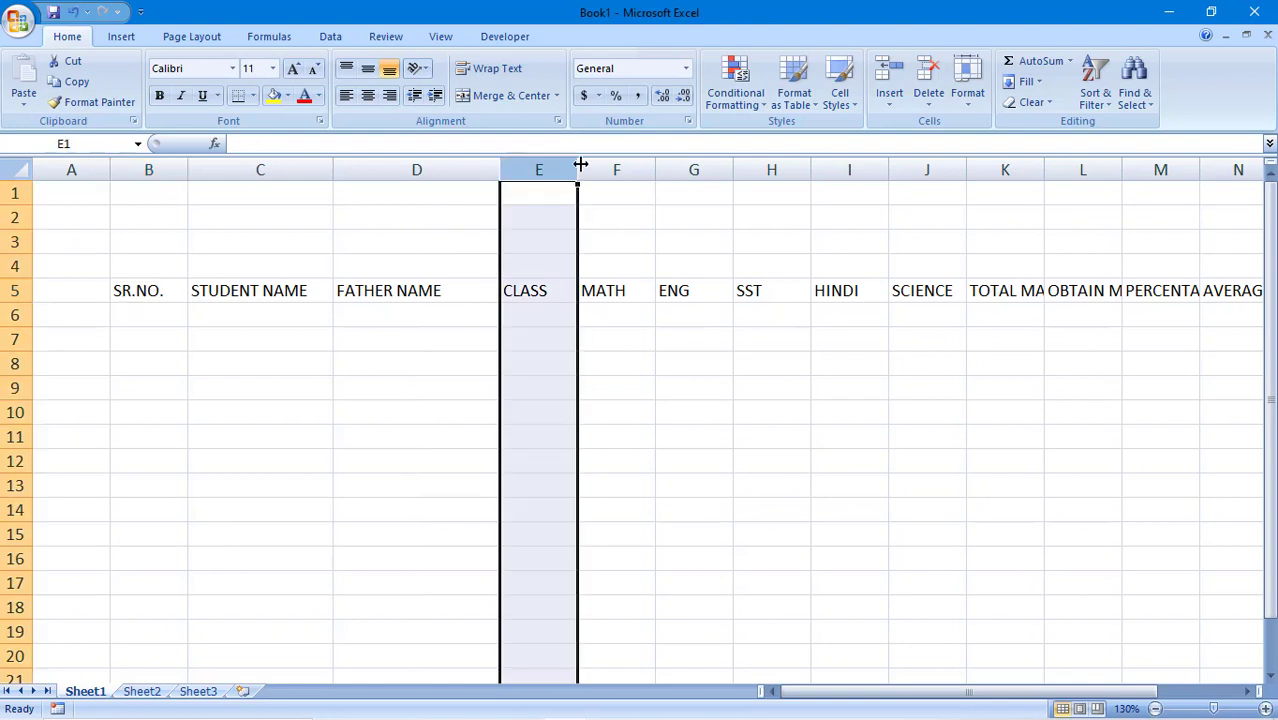
drag(578, 166, 588, 166)
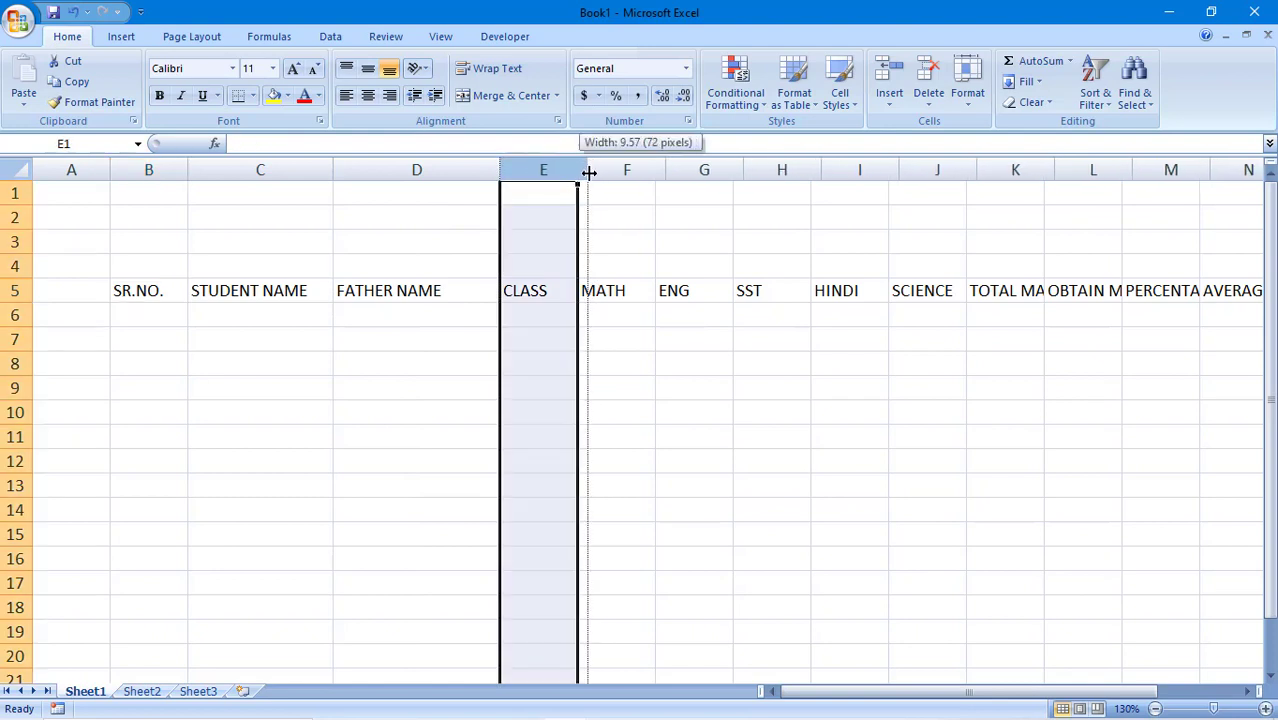
click(633, 297)
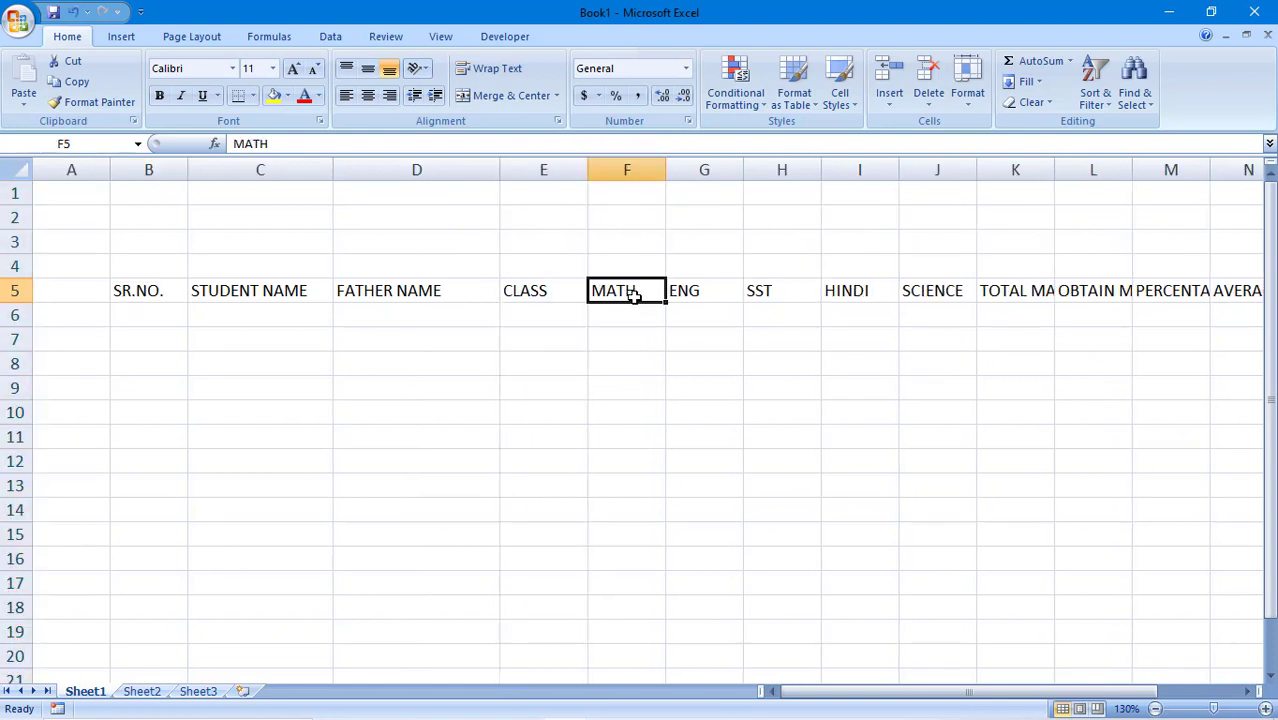
click(700, 294)
click(767, 292)
click(880, 294)
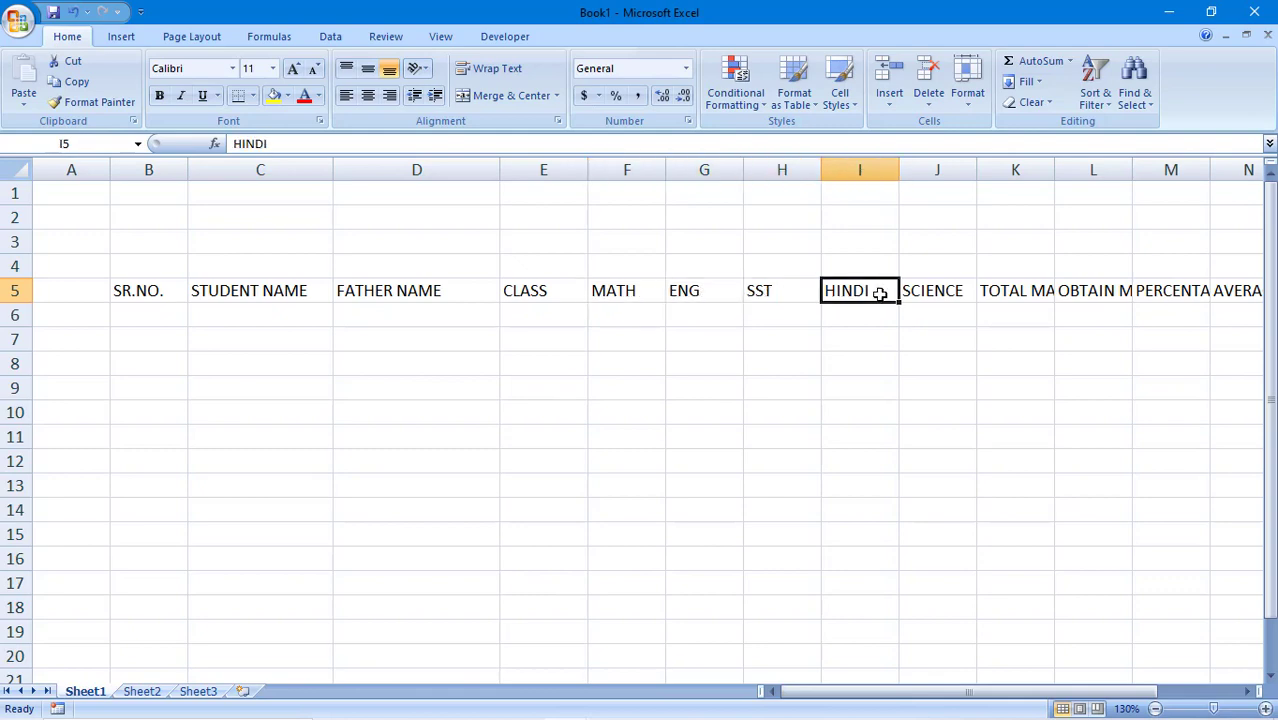
click(920, 296)
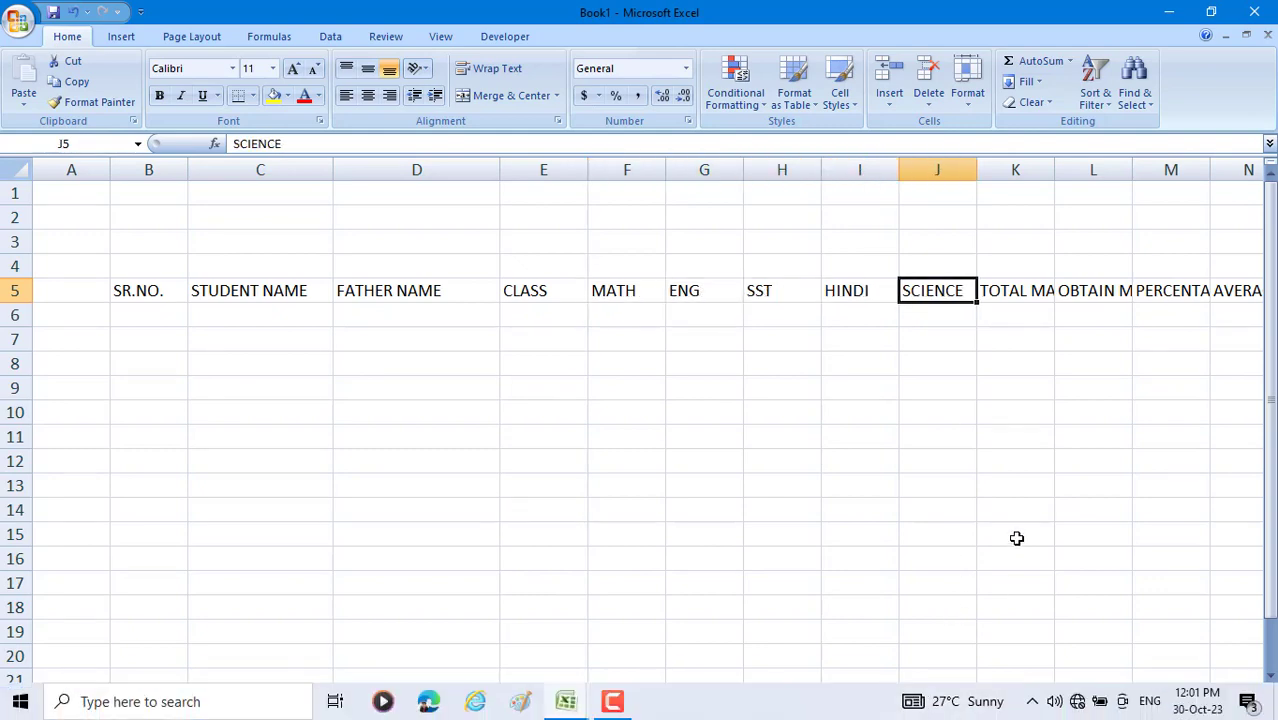
Step: Reset zoom to 130% and widen columns K and L for TOTAL MARKS and OBTAIN MARKS
drag(938, 692, 955, 700)
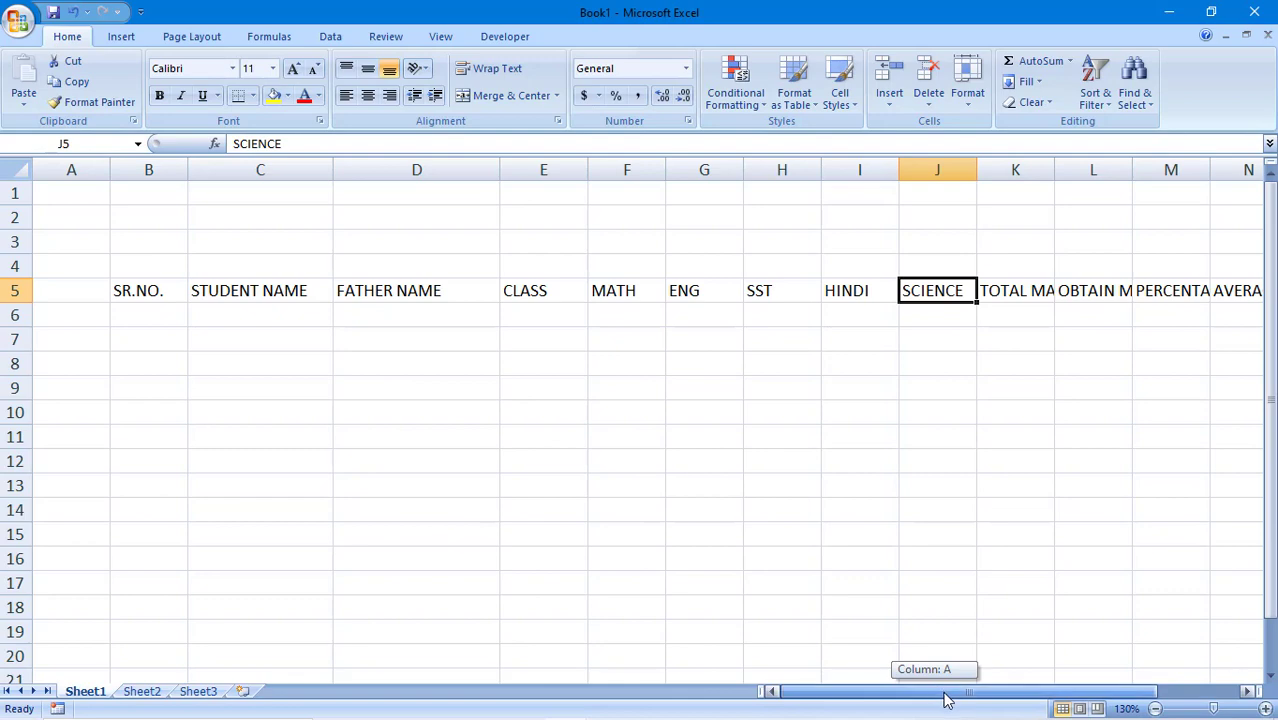
click(1156, 709)
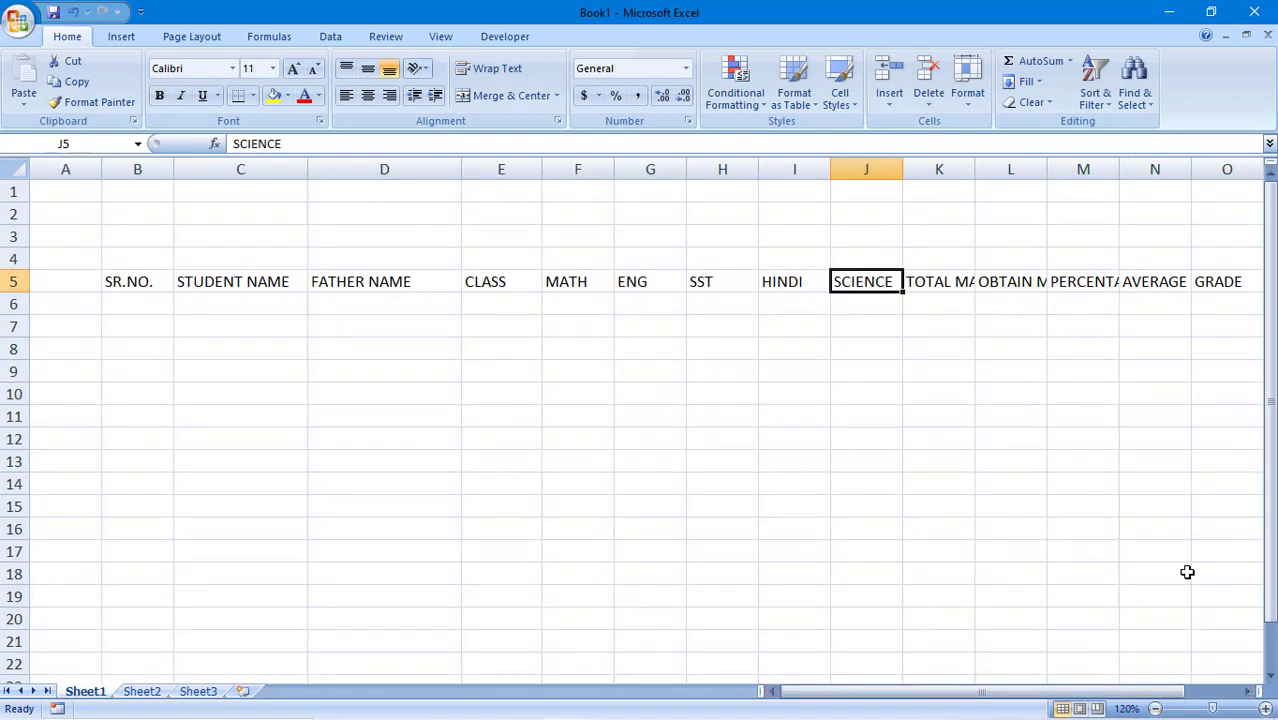
click(1266, 709)
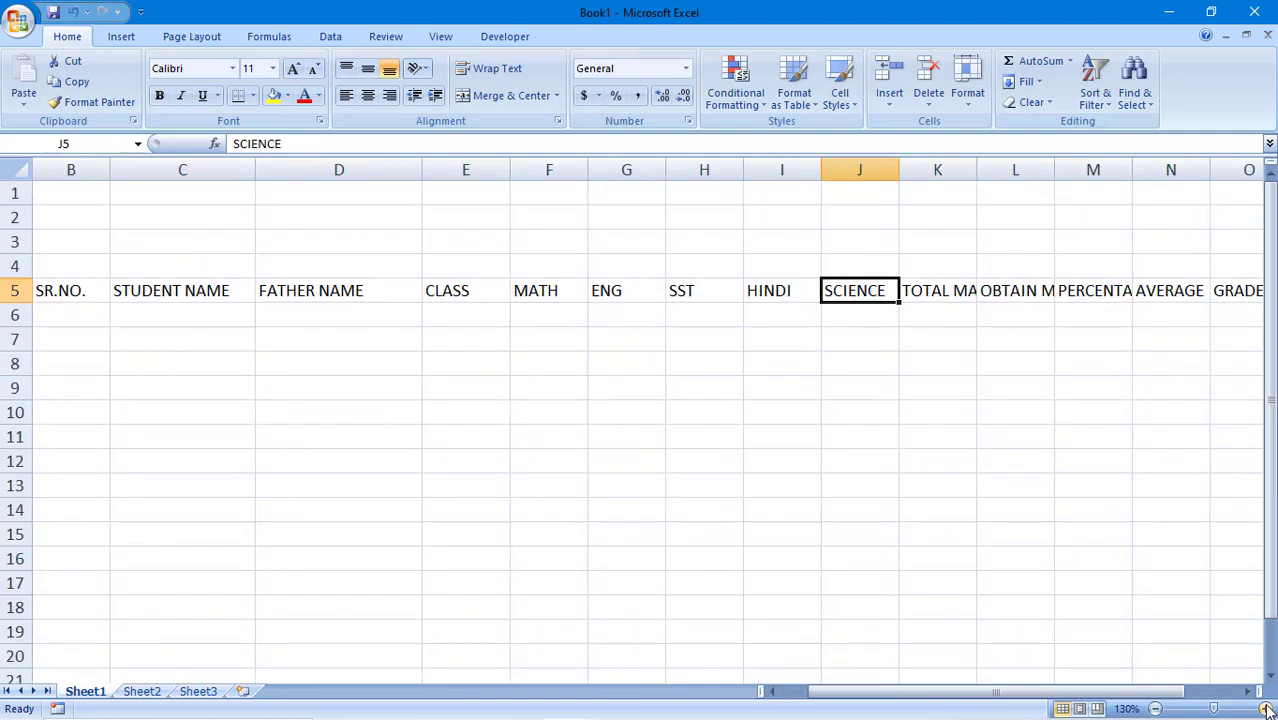
click(940, 290)
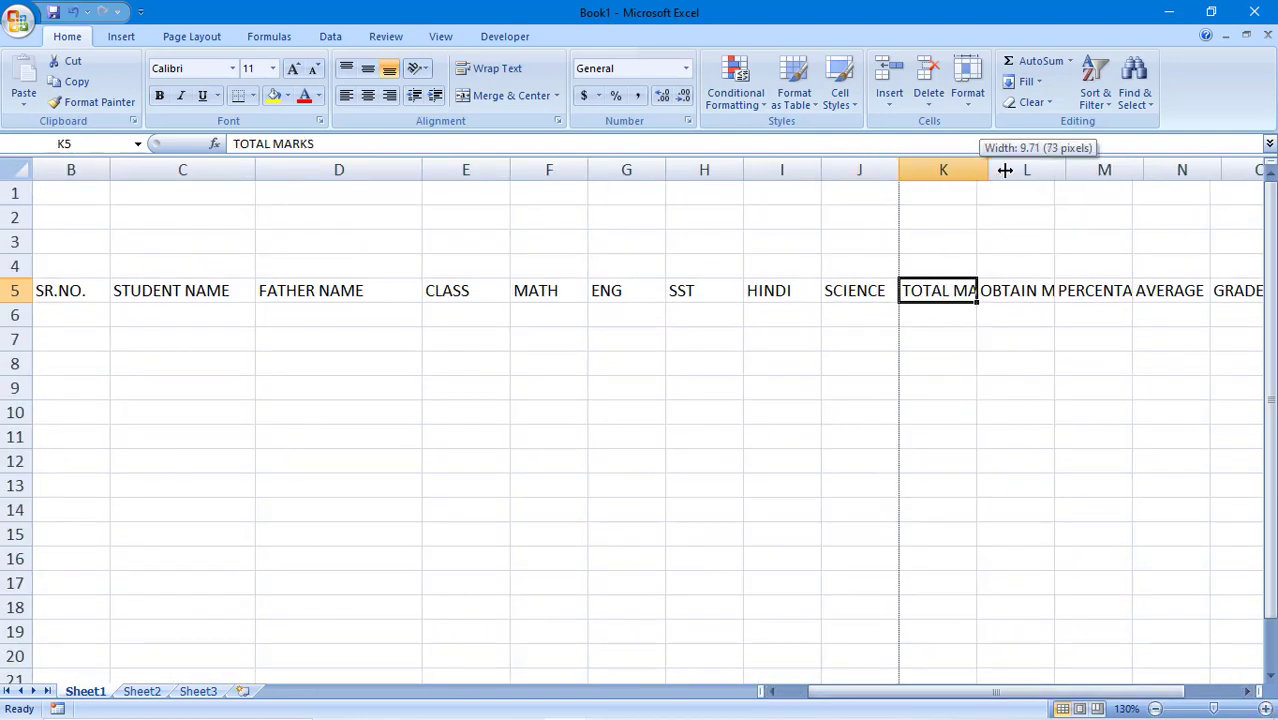
drag(980, 172, 1010, 172)
drag(1036, 236, 1131, 240)
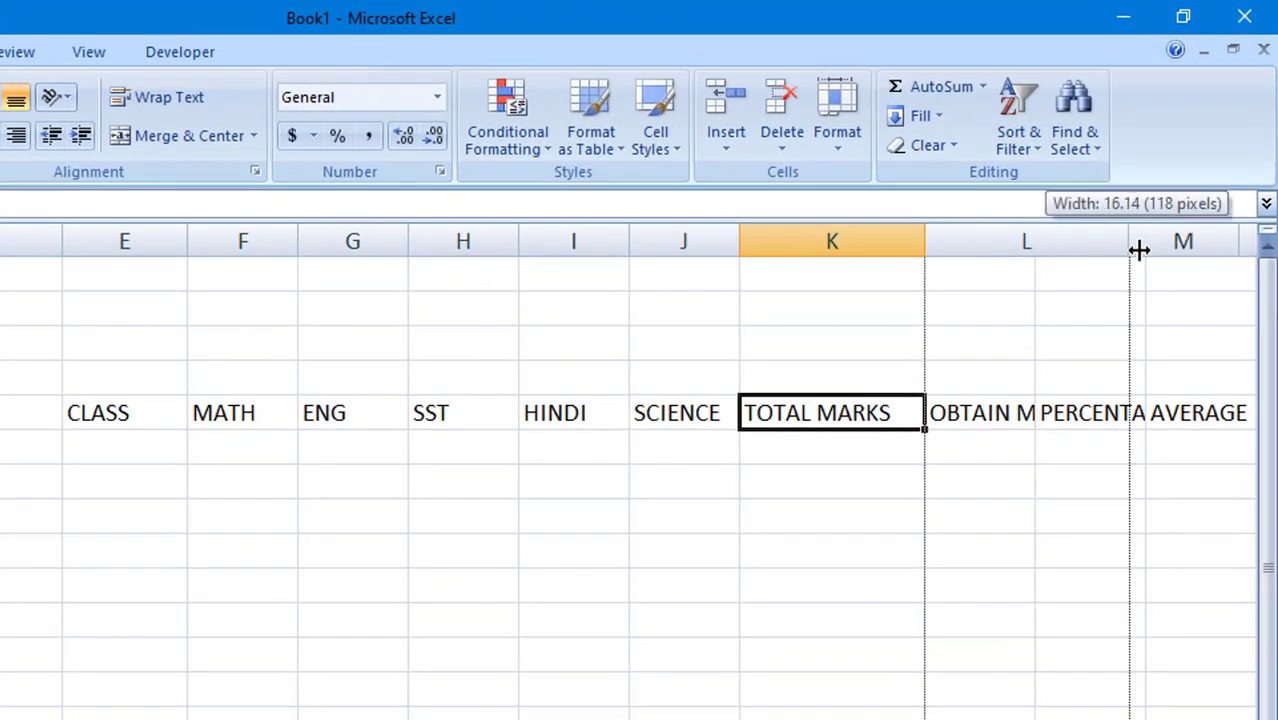
Step: Fit column L snugly and widen M, N and O for PERCENTAGE, AVERAGE and GRADE
scroll(640, 470, right, 2)
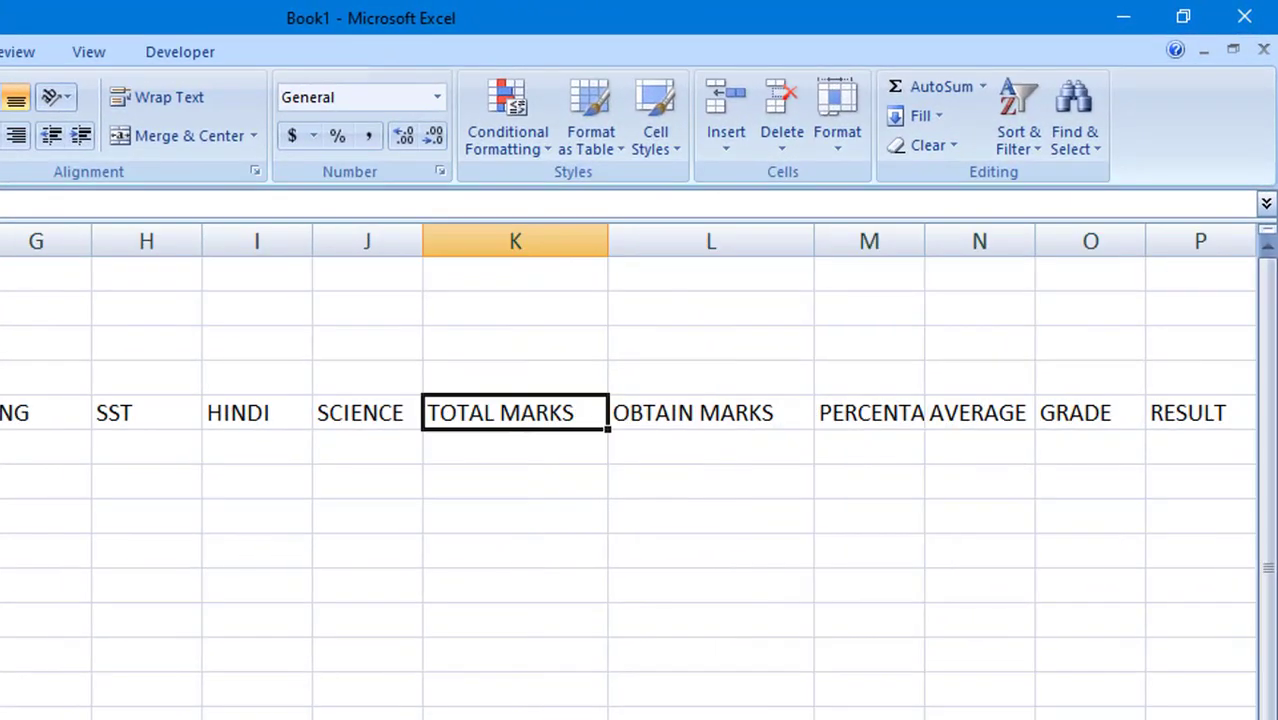
drag(814, 240, 798, 254)
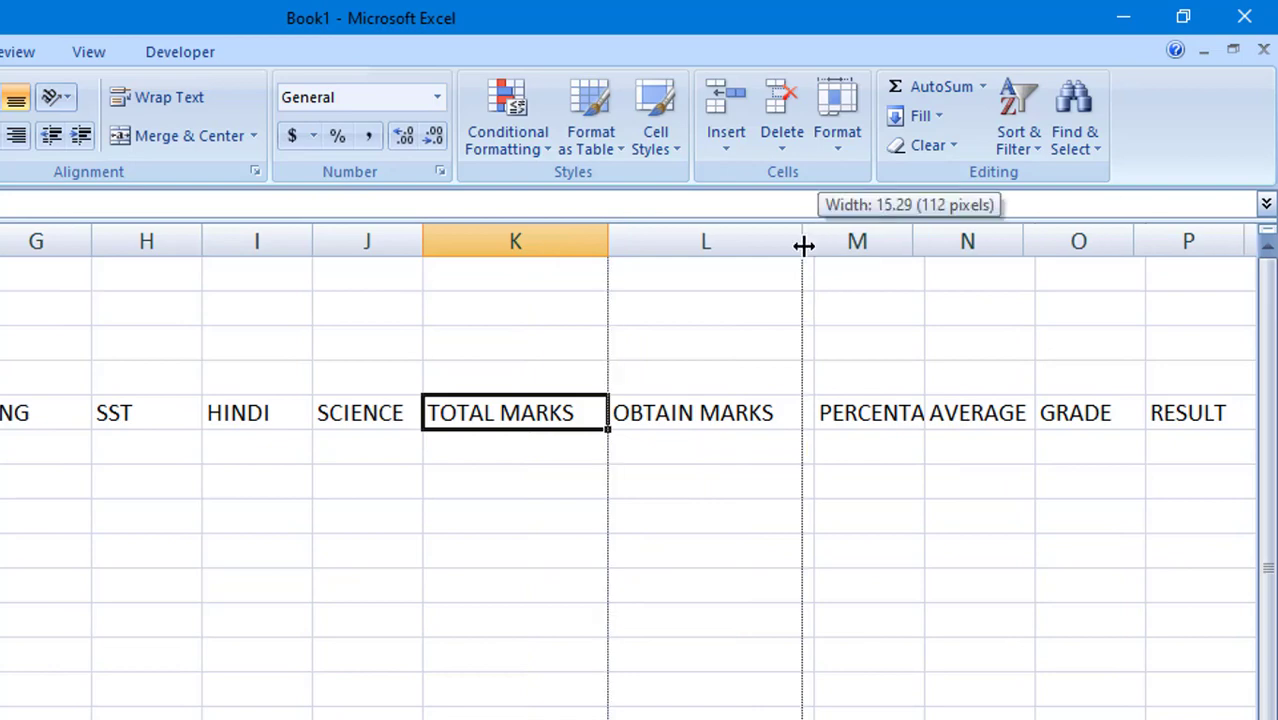
drag(904, 240, 960, 237)
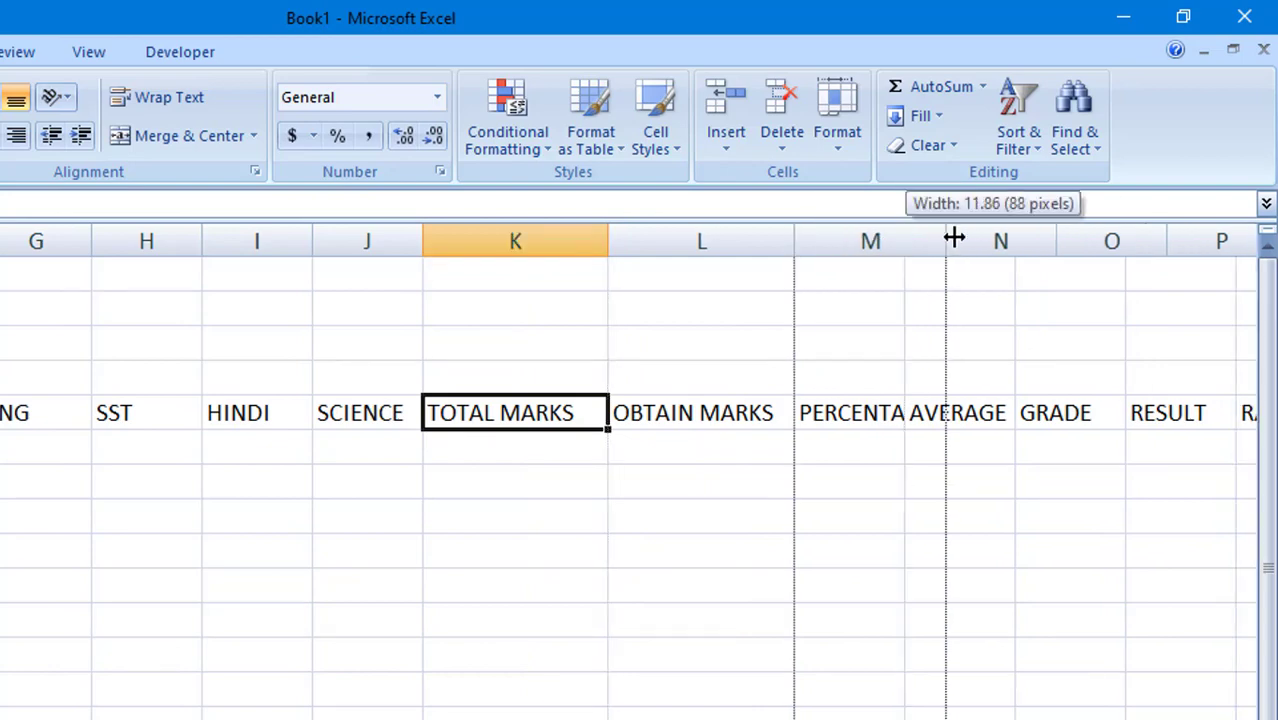
drag(1071, 237, 1085, 237)
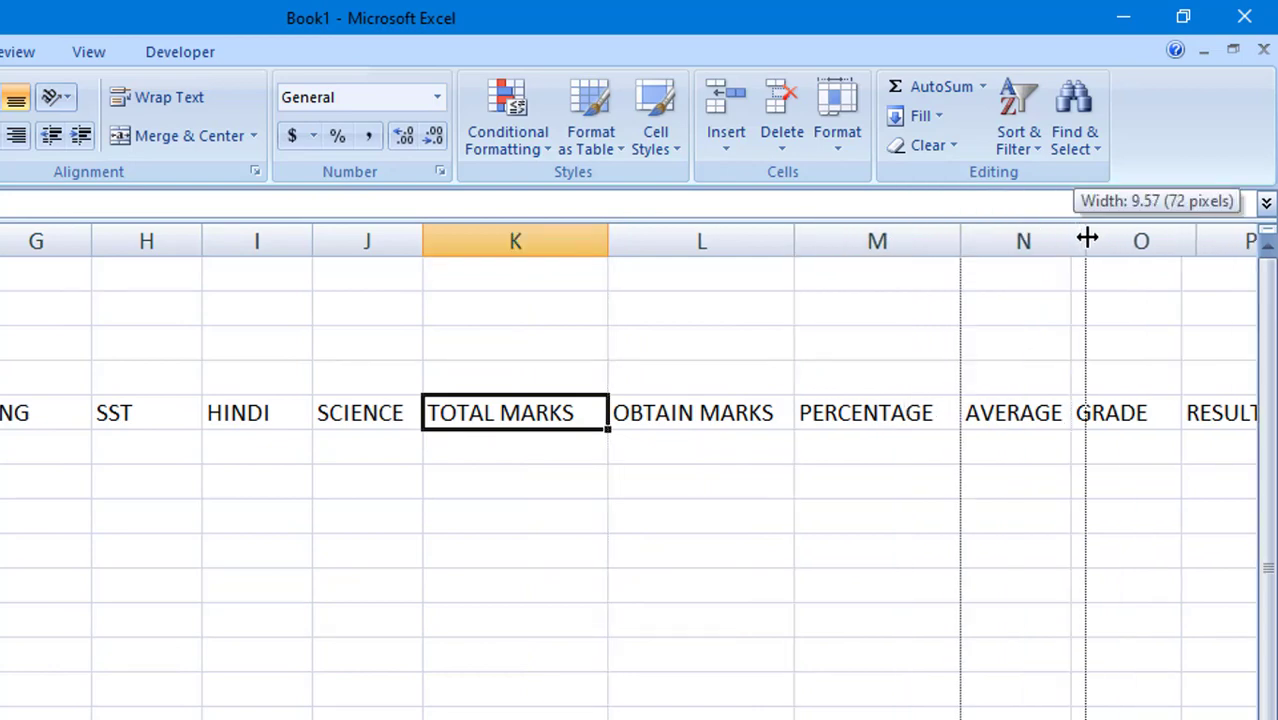
drag(1195, 241, 1219, 241)
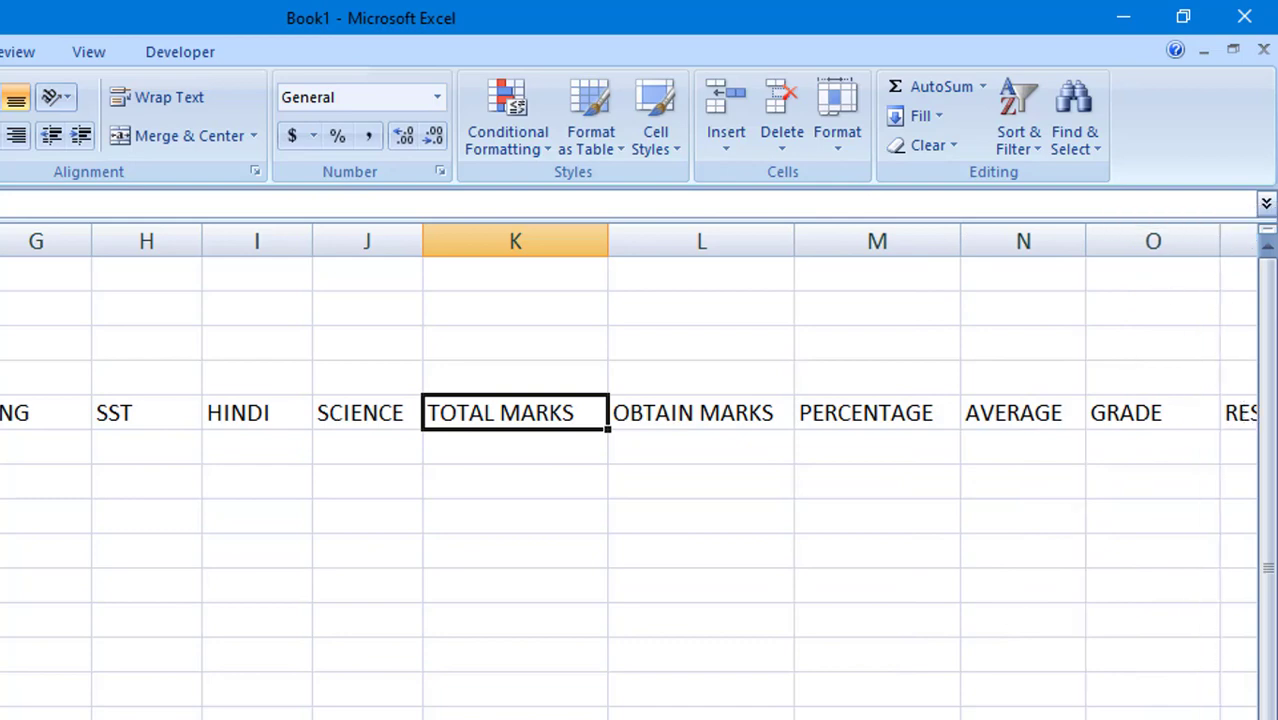
Step: Select the row 5 headers from RANK in Q5 back to the start, then clear the selection
scroll(640, 470, right, 2)
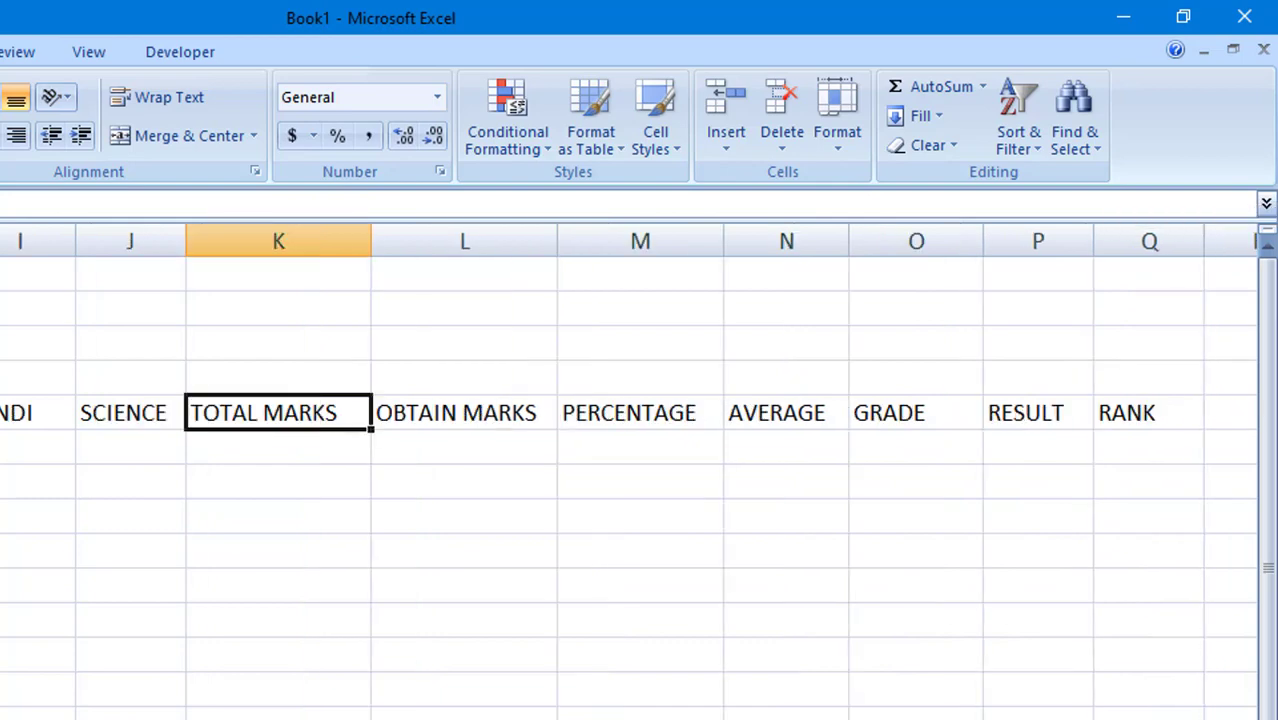
click(1053, 473)
click(1121, 440)
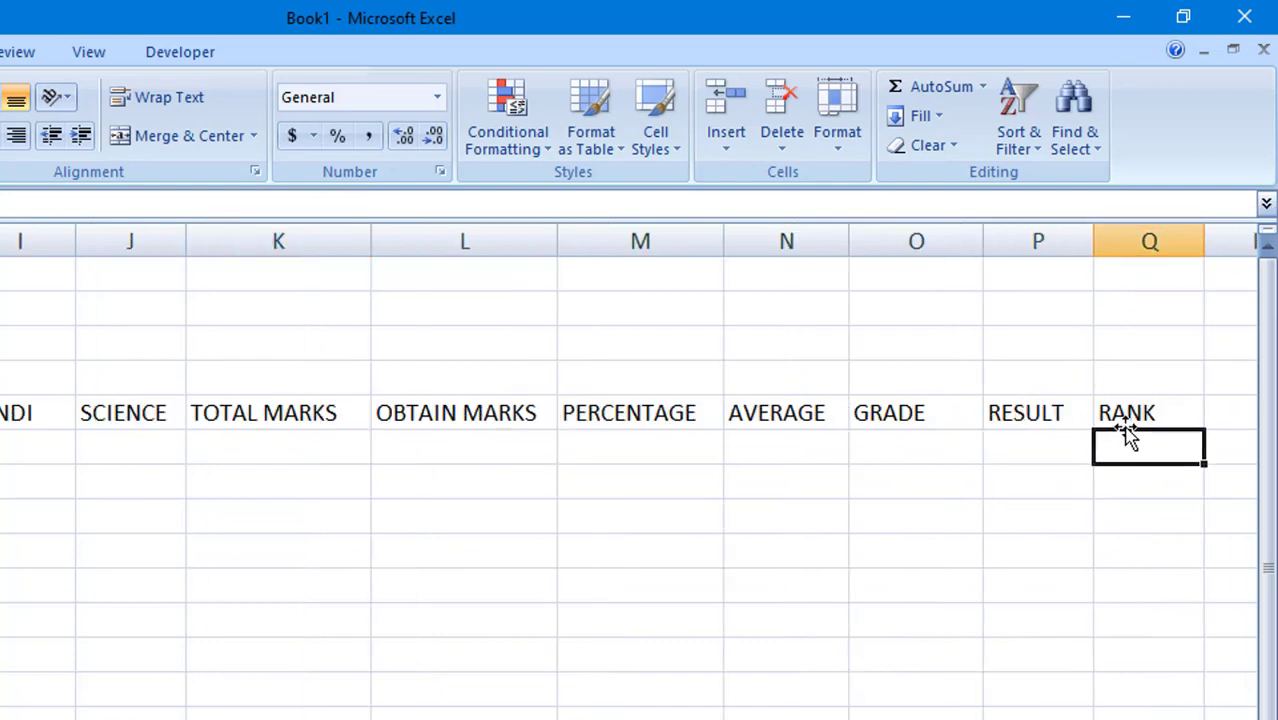
click(1128, 416)
mouse_move(1128, 416)
mouse_down()
mouse_move(60, 318)
mouse_move(11, 292)
mouse_up()
click(184, 412)
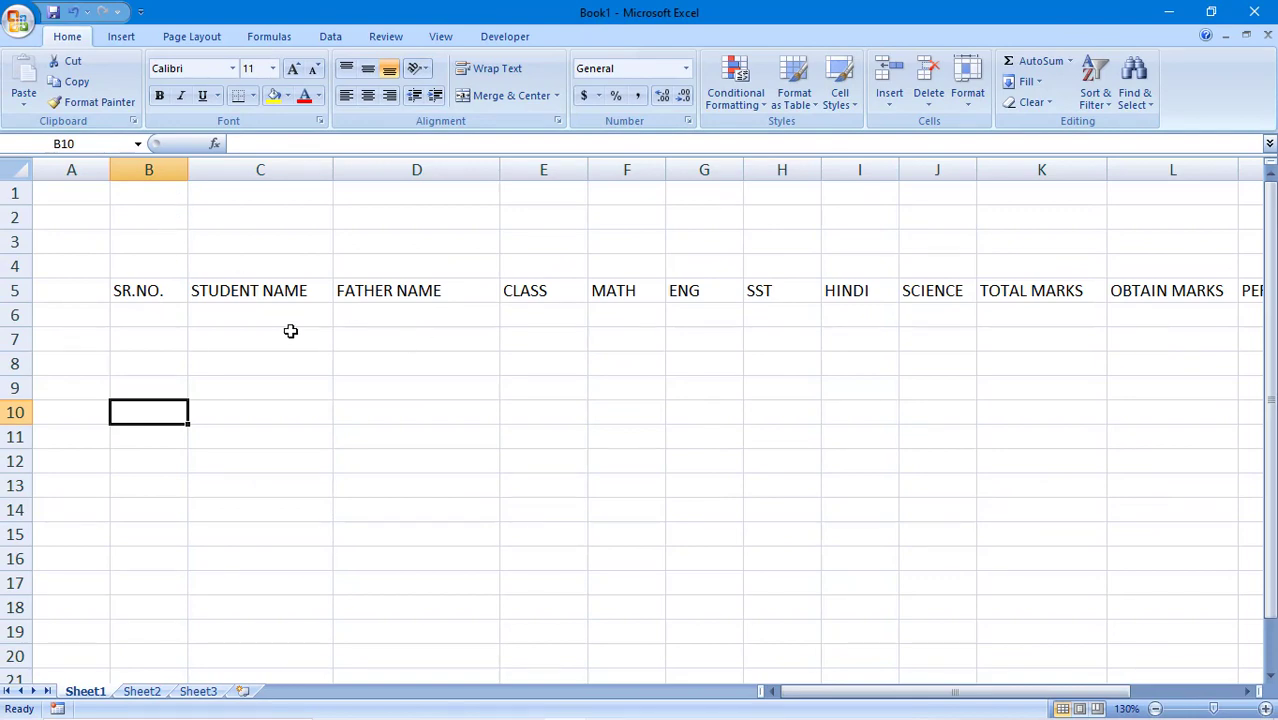
drag(141, 294, 433, 303)
click(688, 328)
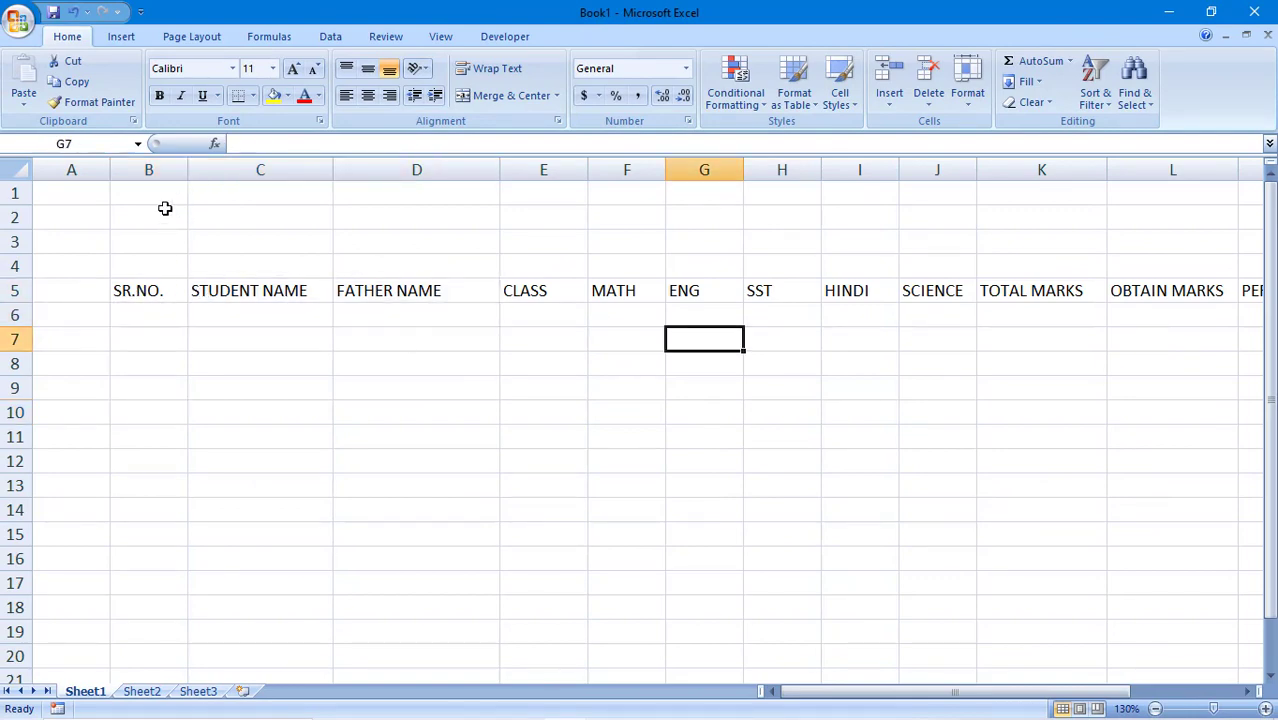
Step: Merge B1:Q2 and enter the title 'SIKHAMIZE ACADEMY STUDENT MARKSHEET DATABASE'
drag(150, 209, 462, 222)
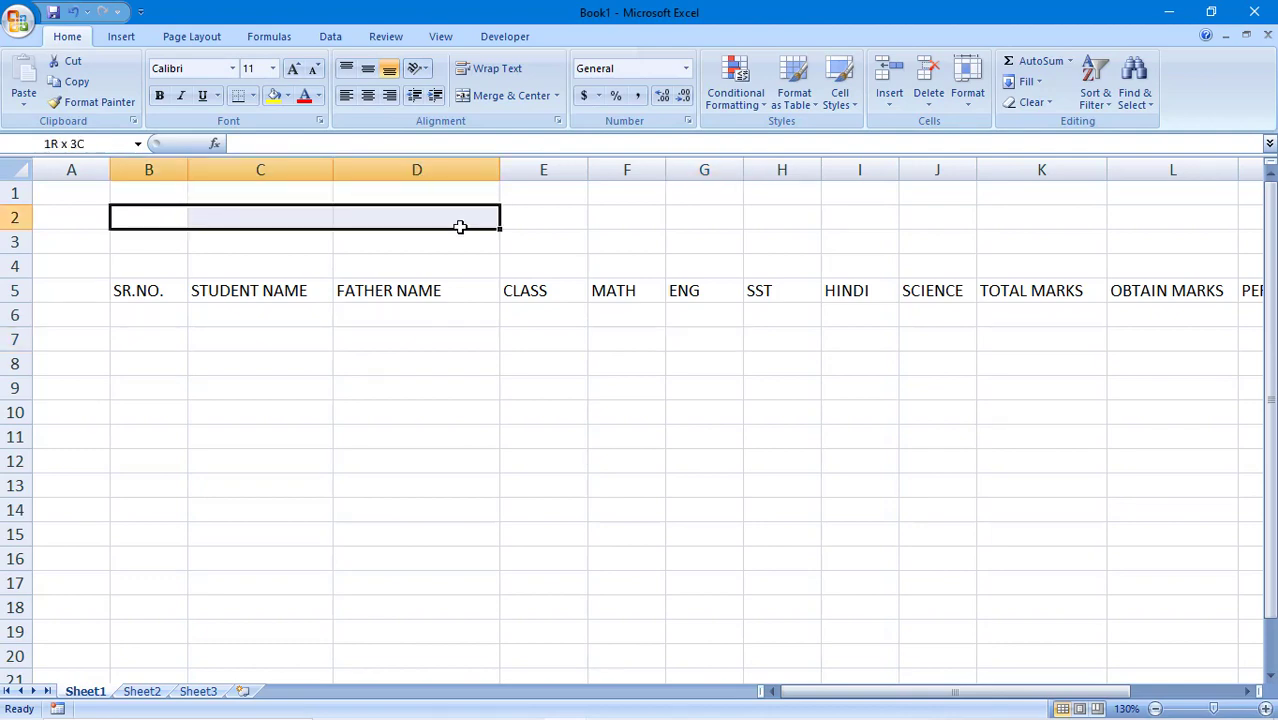
mouse_move(149, 195)
mouse_down()
mouse_move(1251, 227)
mouse_move(1176, 227)
mouse_up()
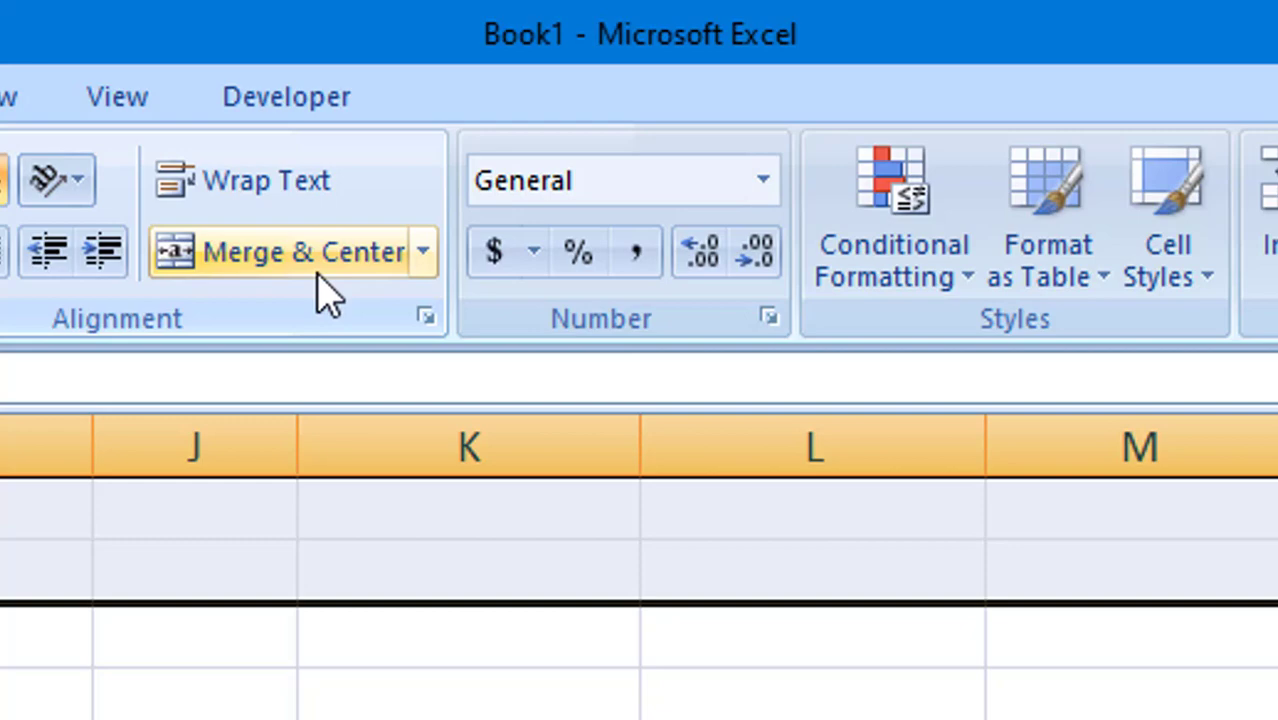
click(318, 250)
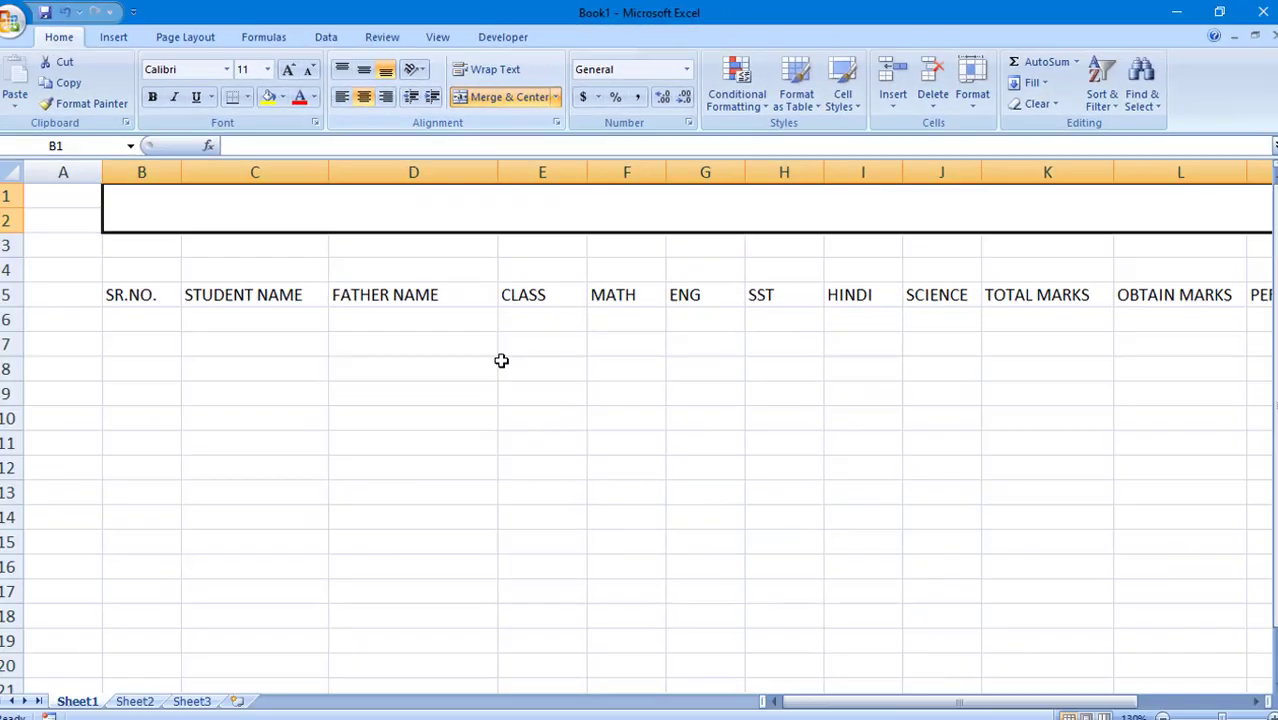
click(501, 360)
click(349, 217)
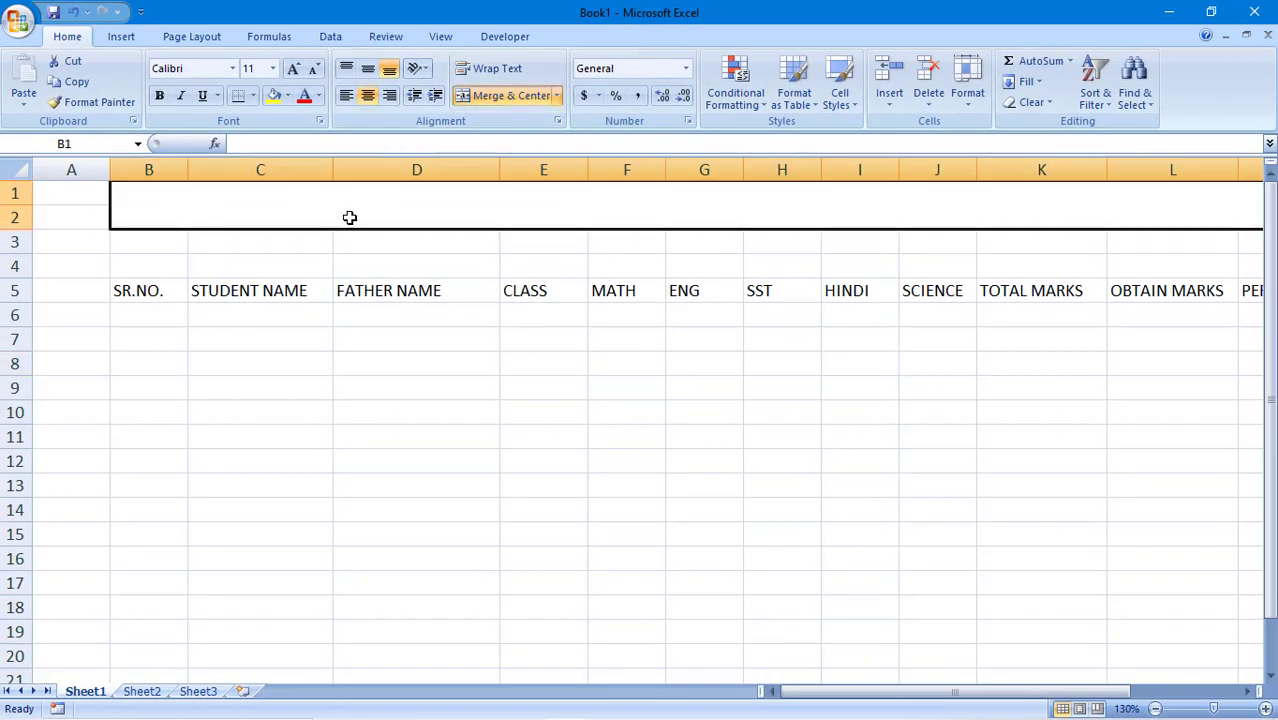
text(SI)
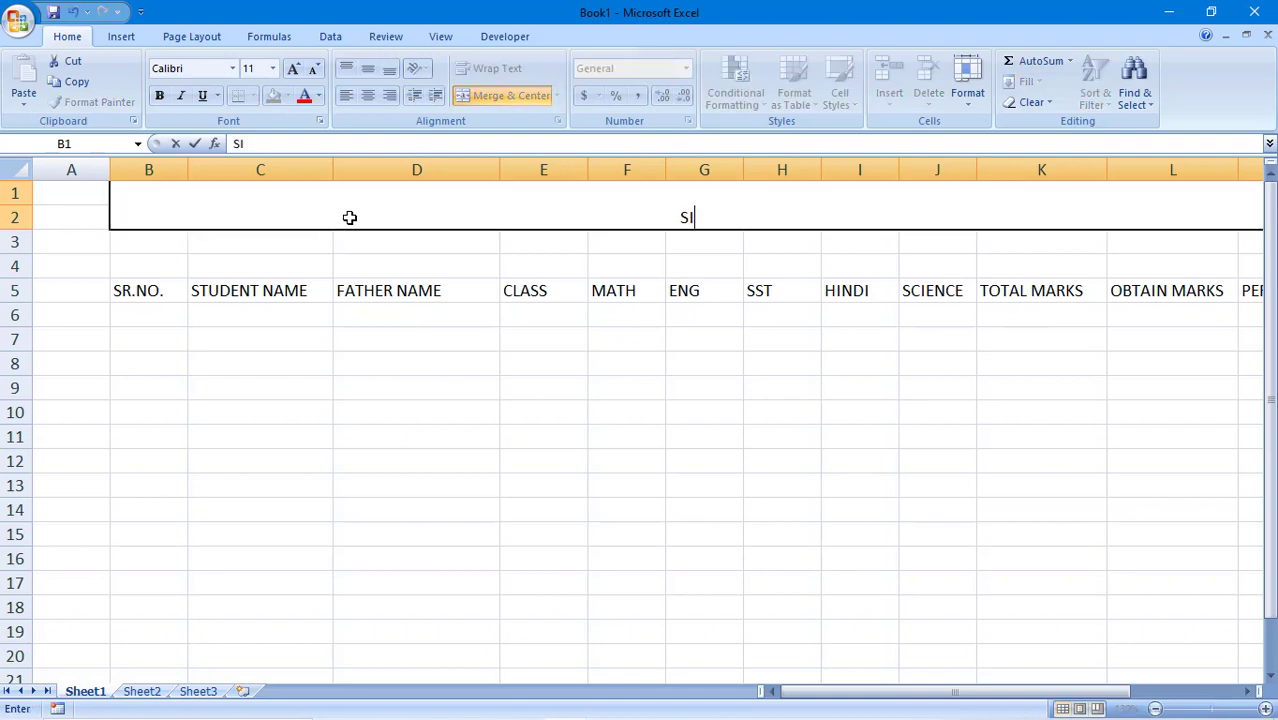
text(KHAMIZE )
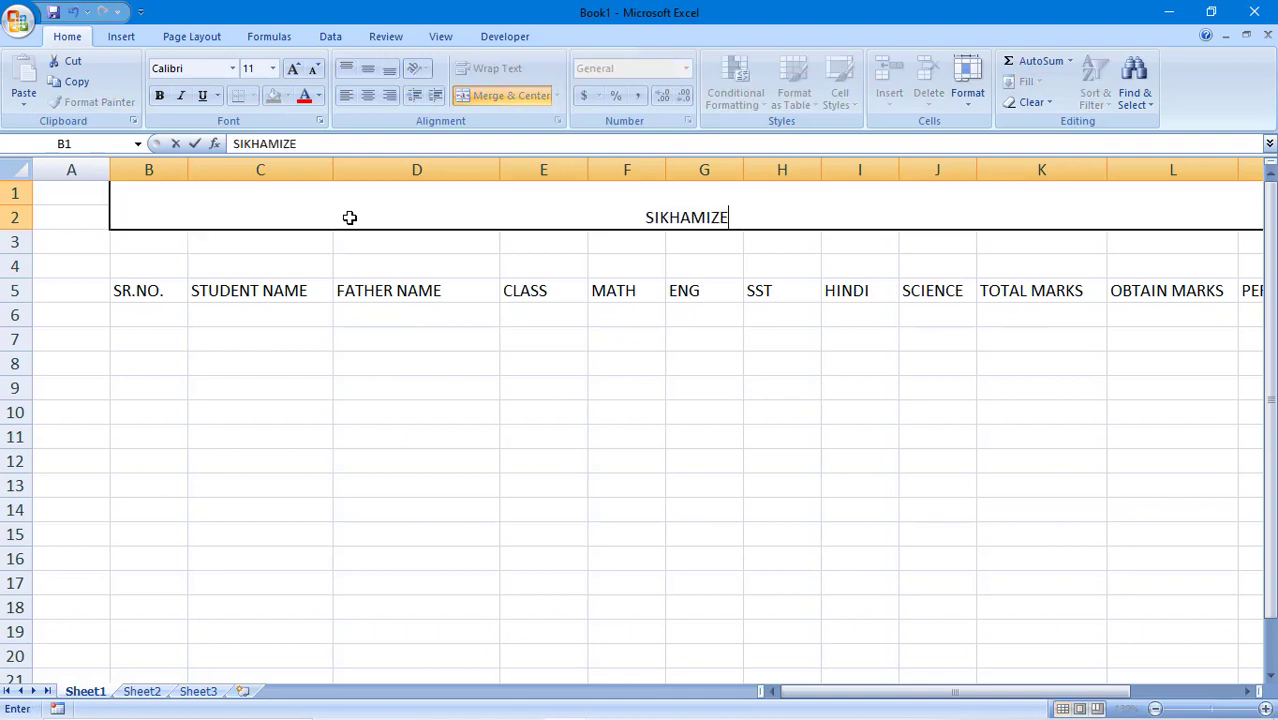
text(A)
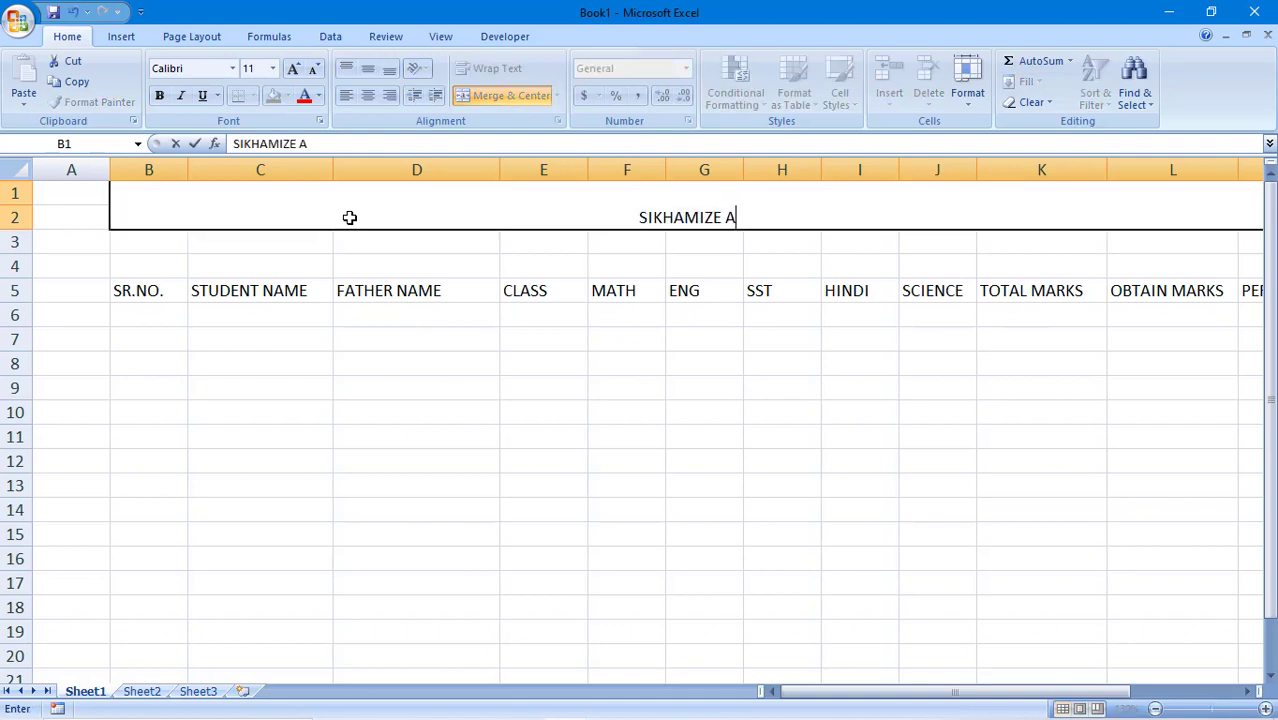
text(CADEMY)
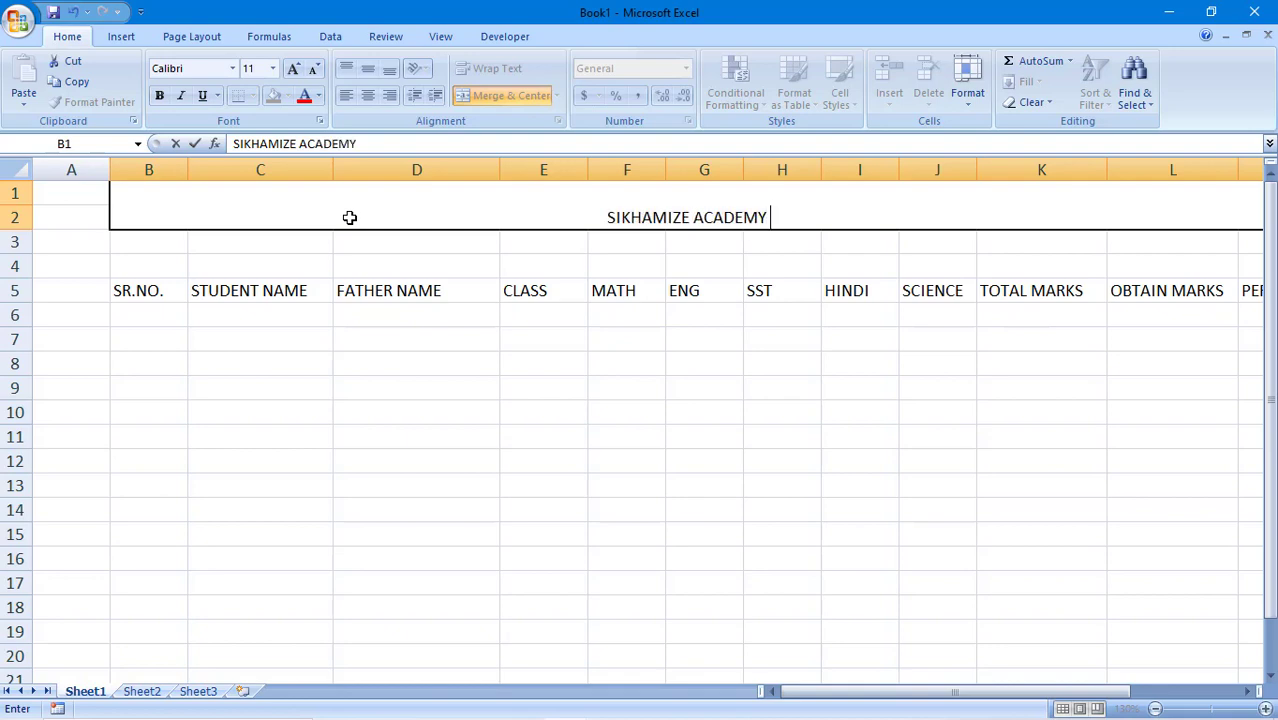
text( S)
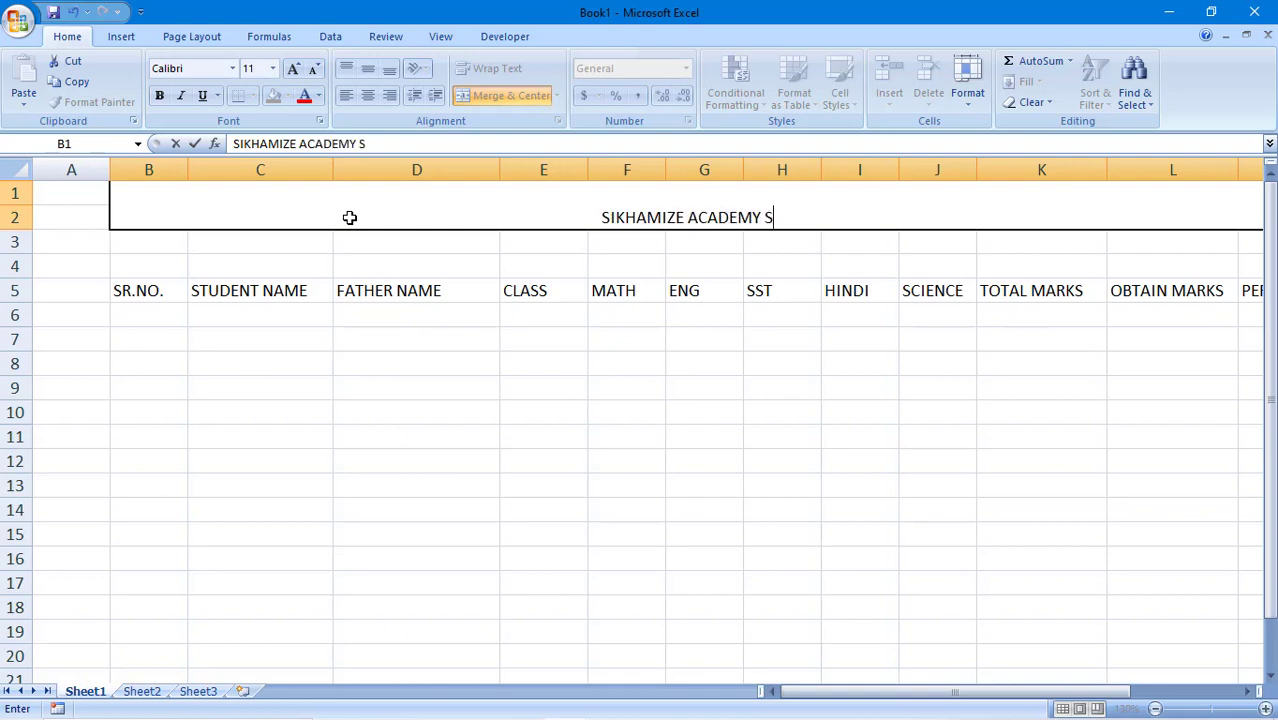
text(TUDENT )
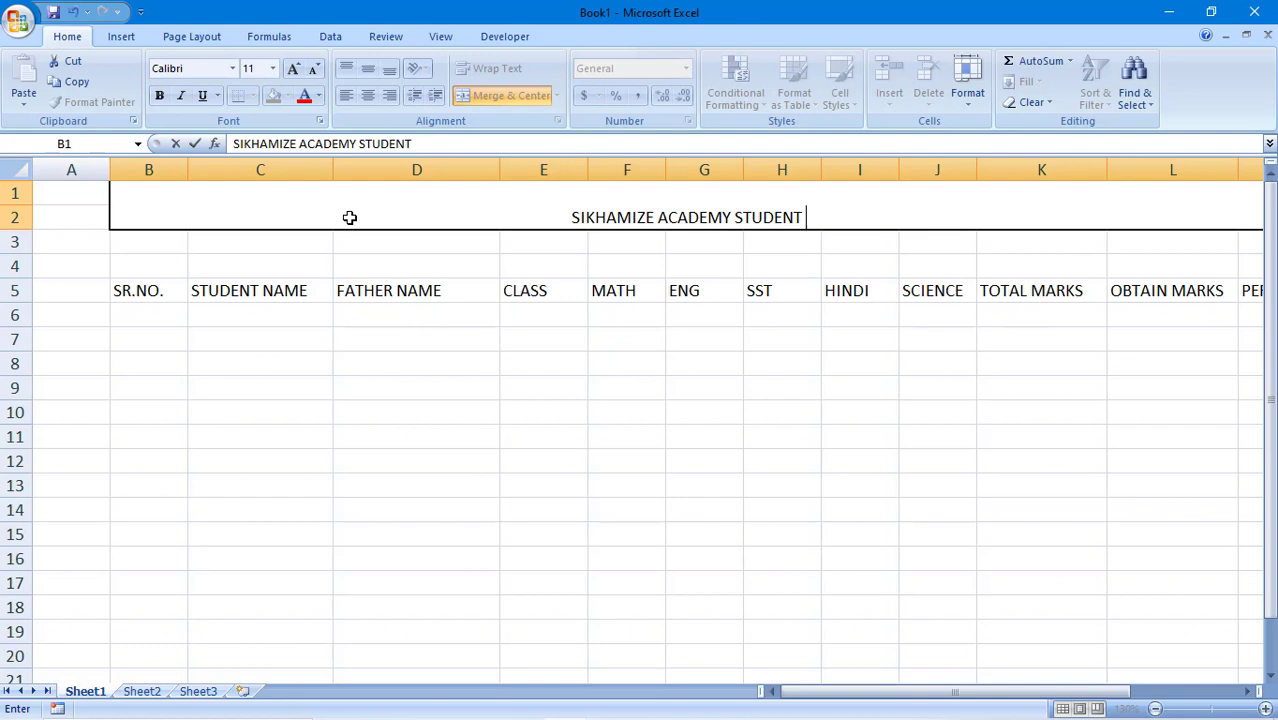
text(MAR)
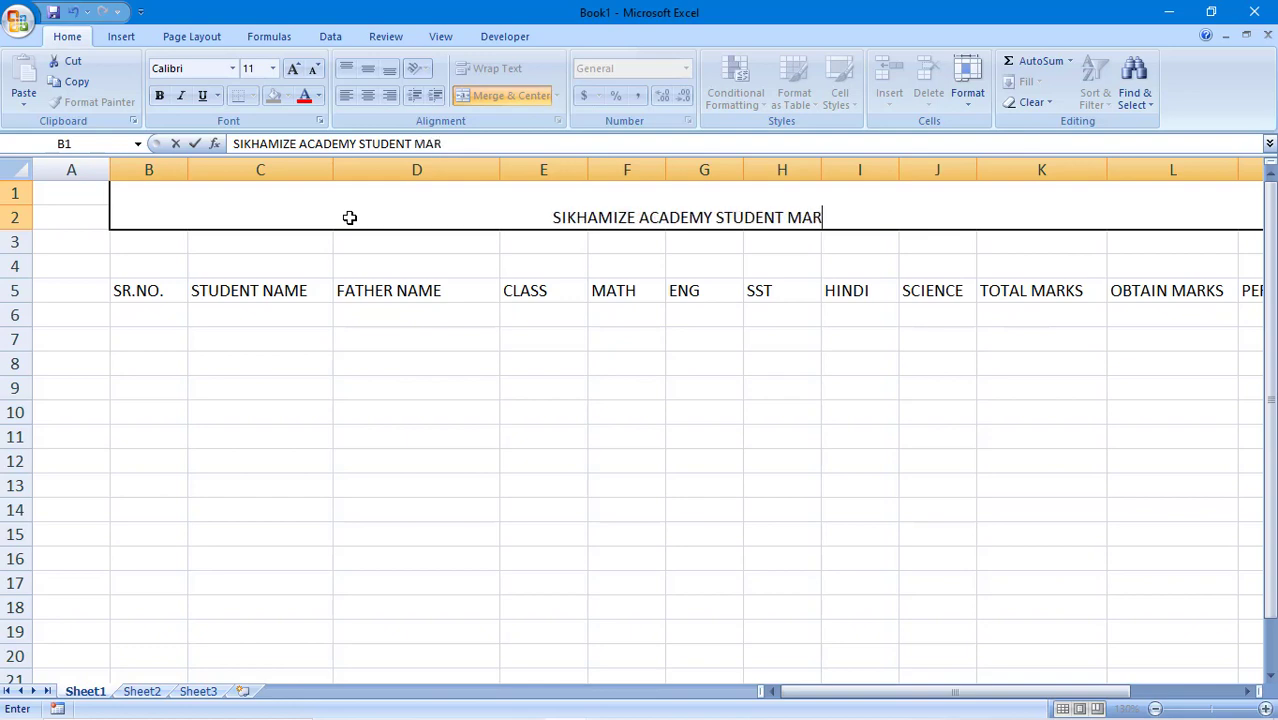
text(KSH)
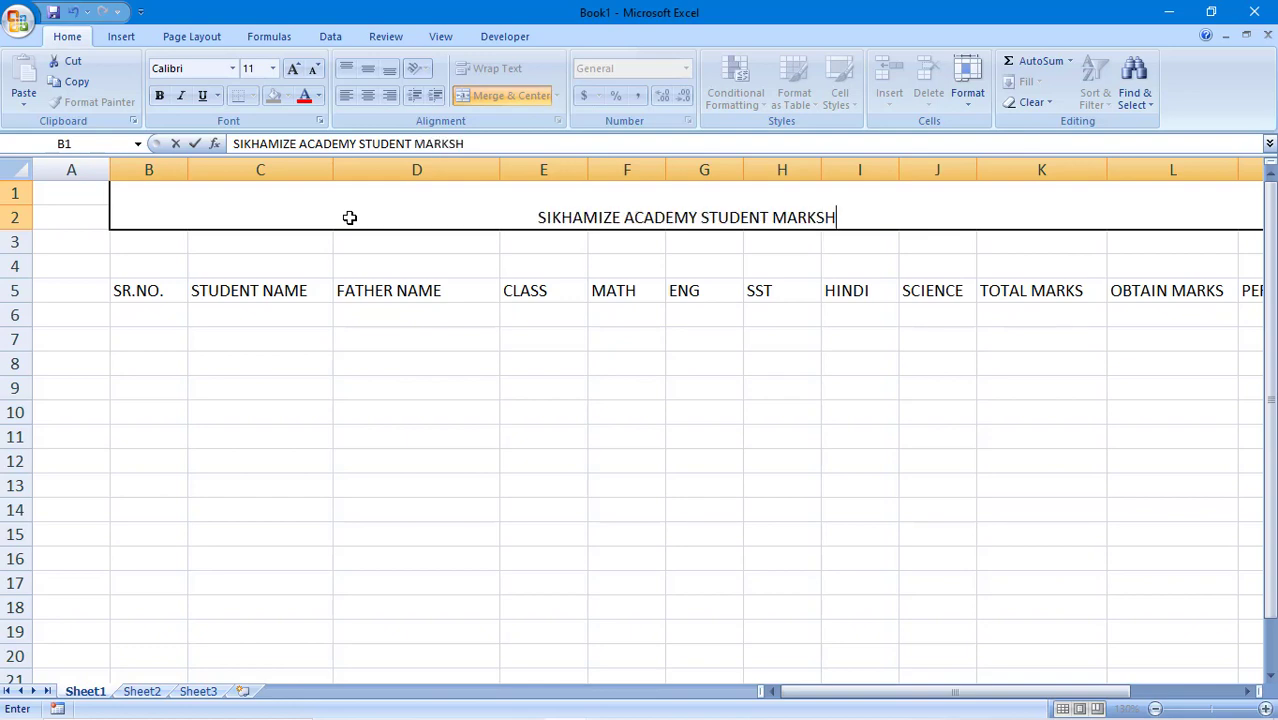
text(EET D)
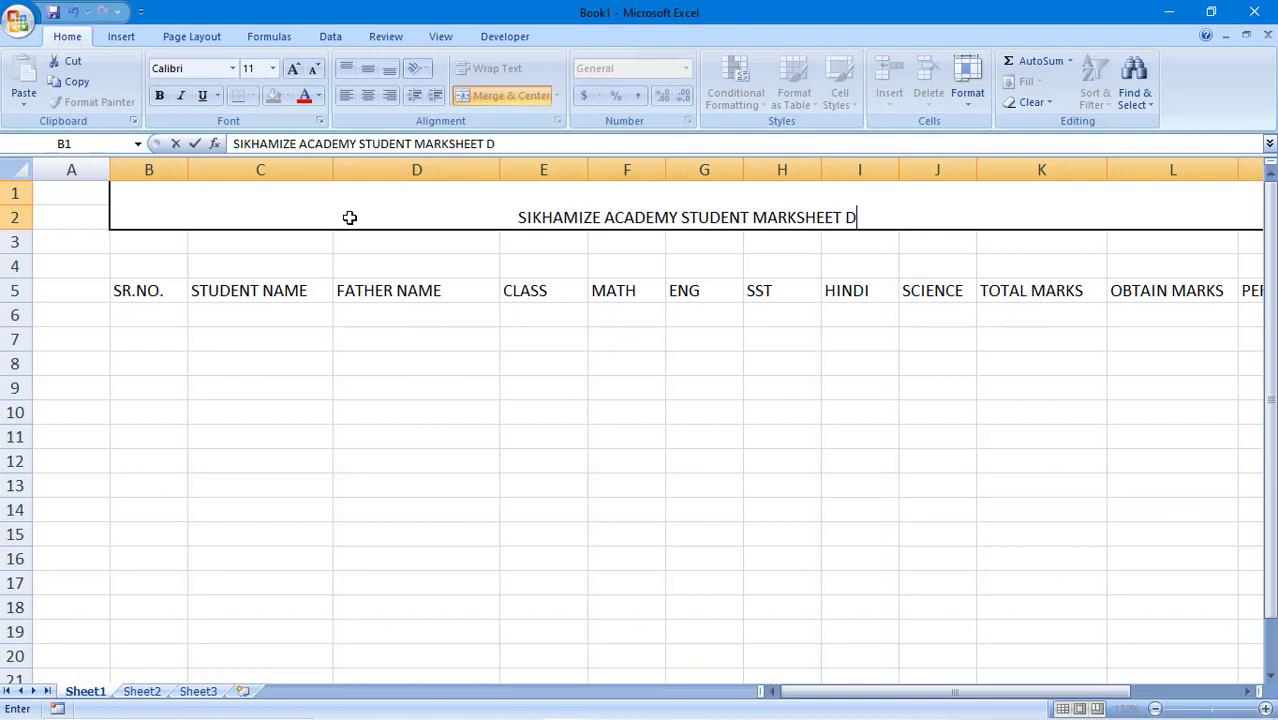
text(ATABASE)
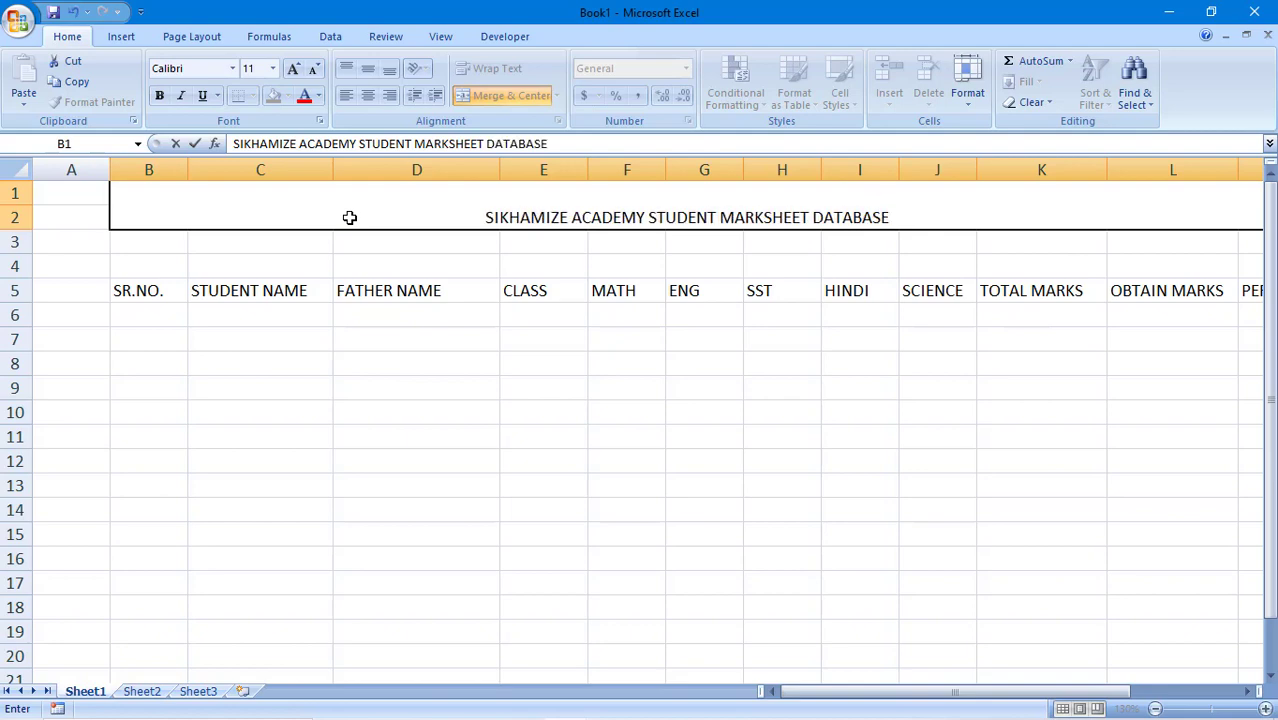
click(420, 494)
Step: Merge and centre B3:Q3 and enter the academy's address line in it
click(673, 214)
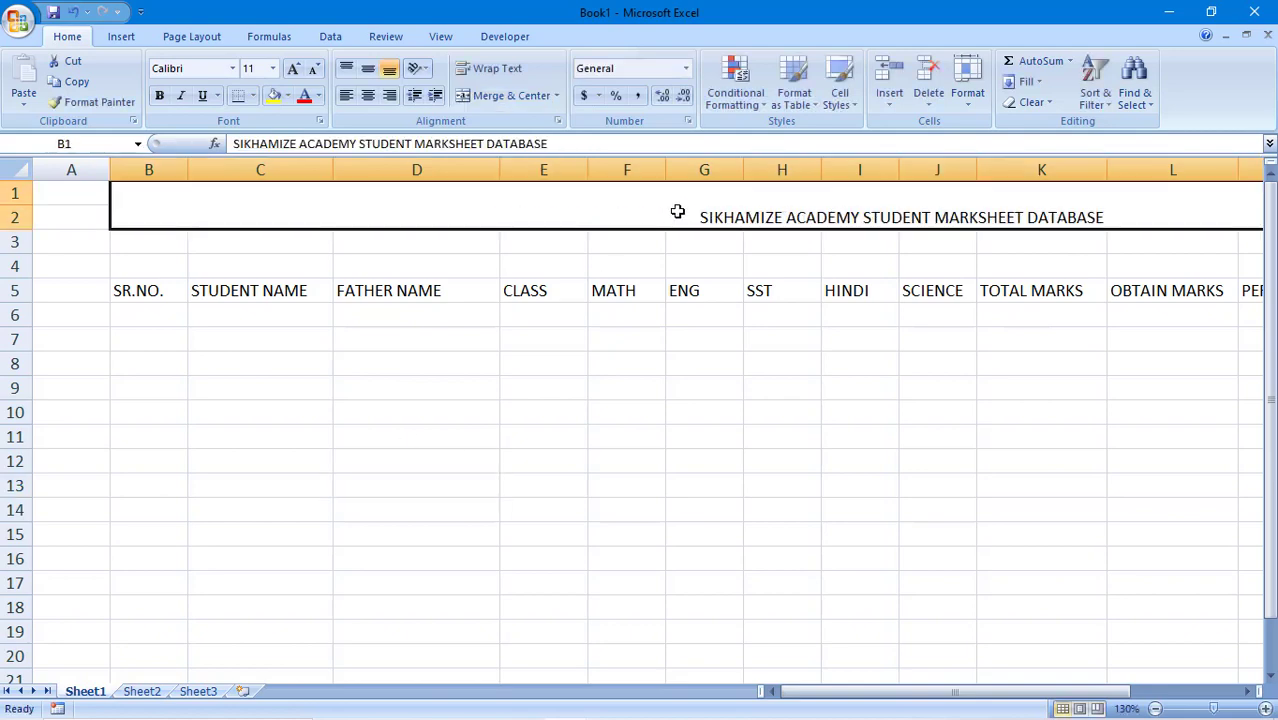
mouse_move(126, 236)
mouse_down()
mouse_move(1261, 245)
mouse_move(1034, 250)
mouse_move(1167, 240)
mouse_up()
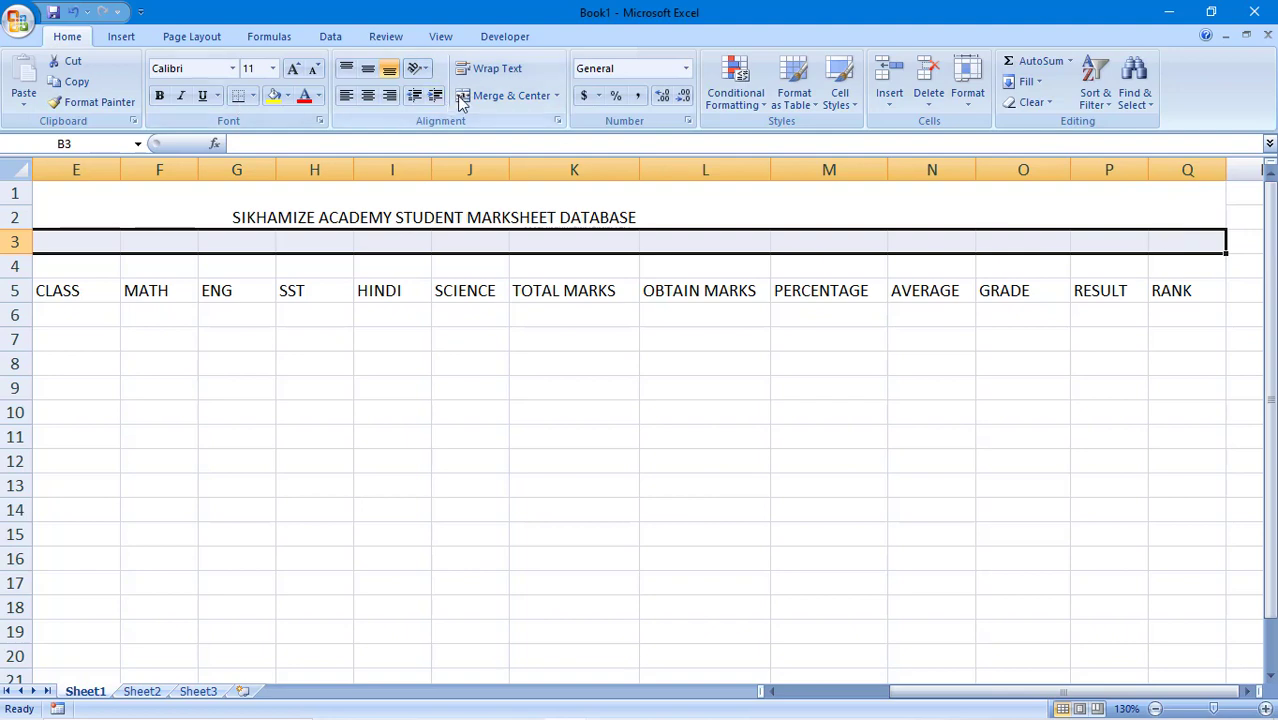
click(510, 96)
click(543, 412)
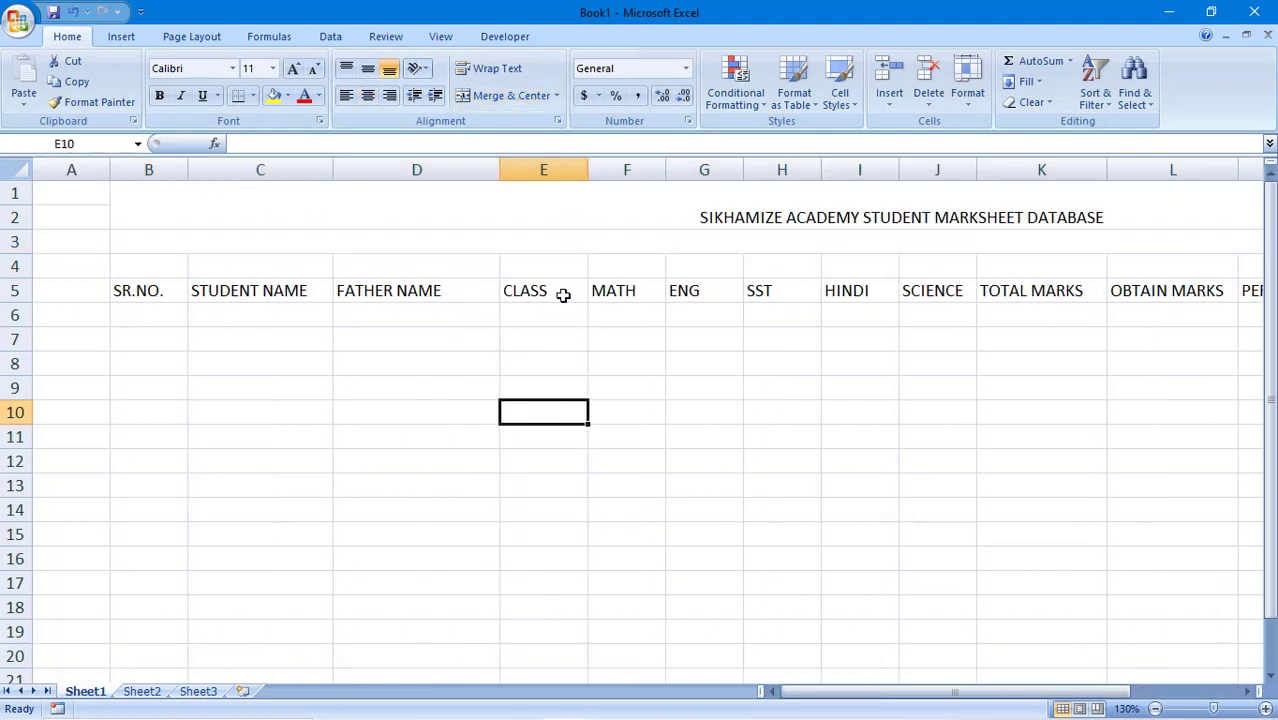
click(570, 243)
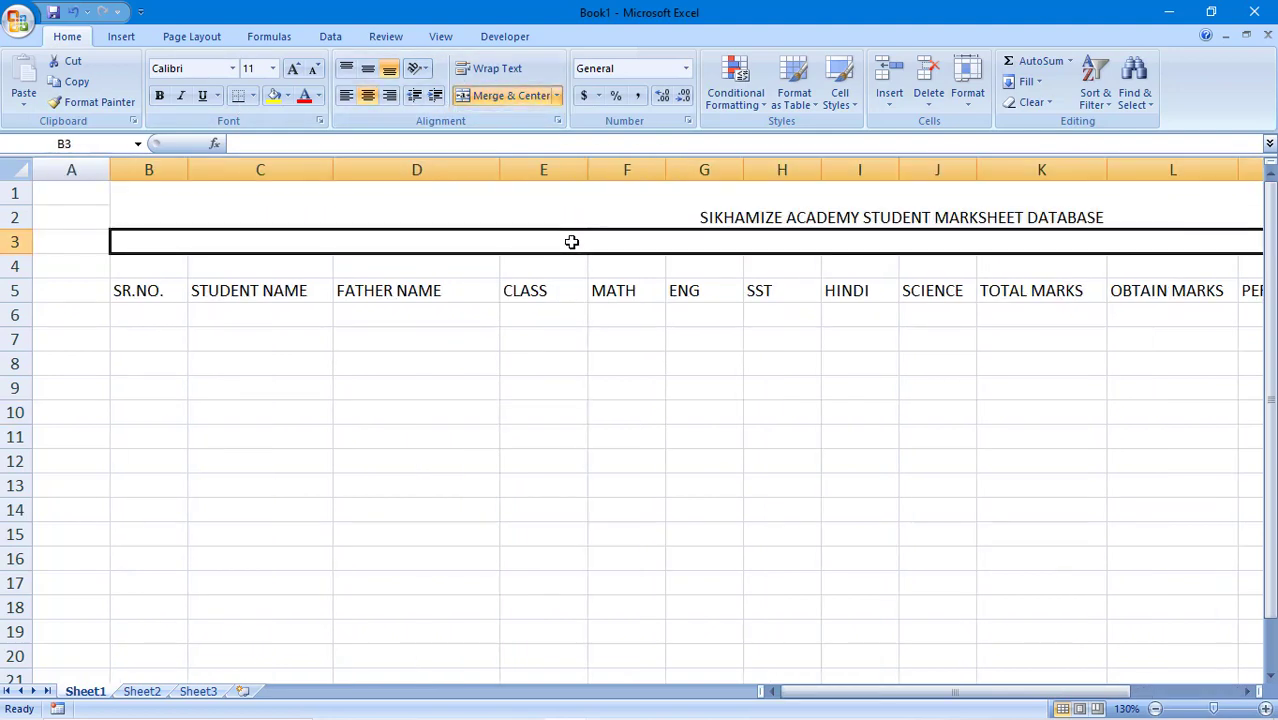
text(a)
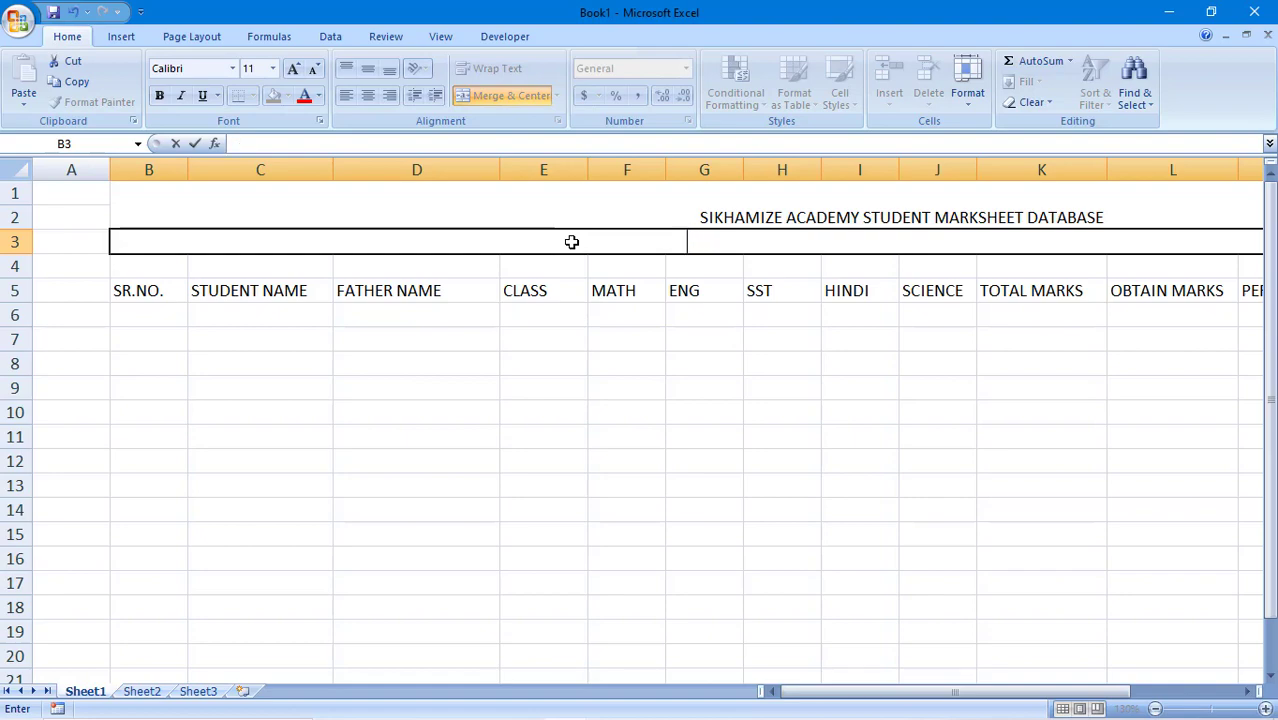
text(A)
text(dd)
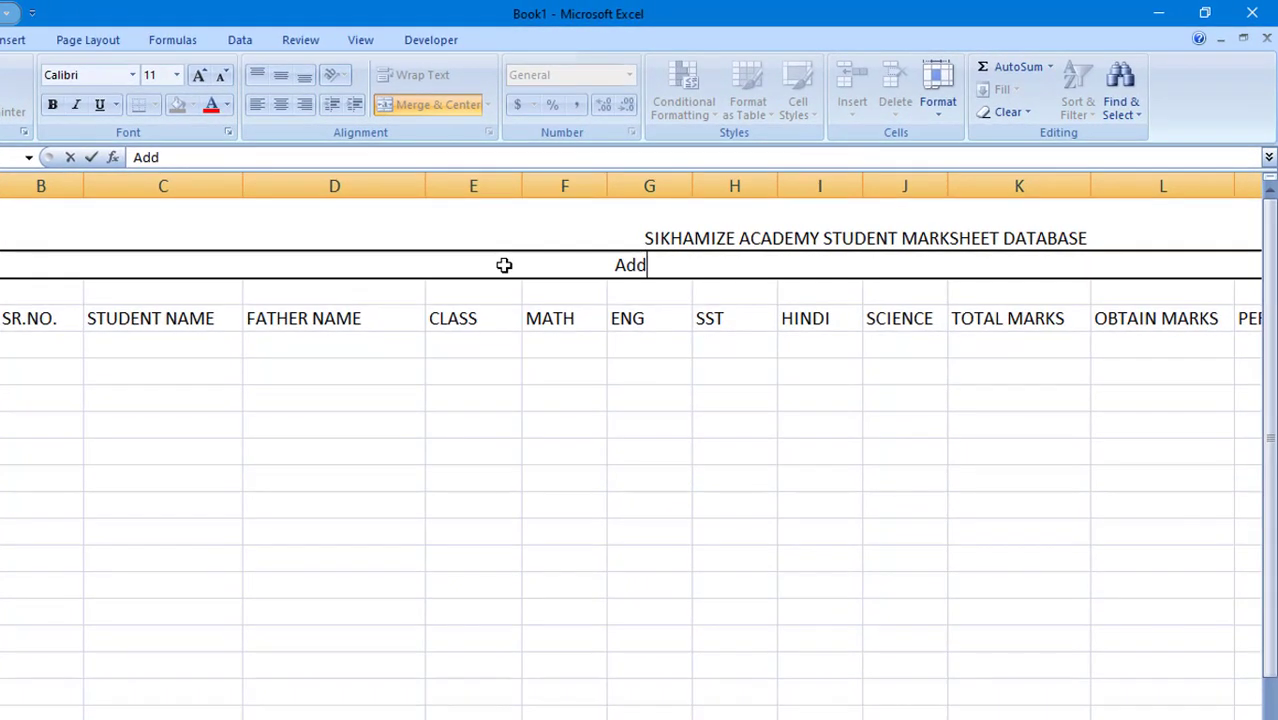
text(: )
text(Pa)
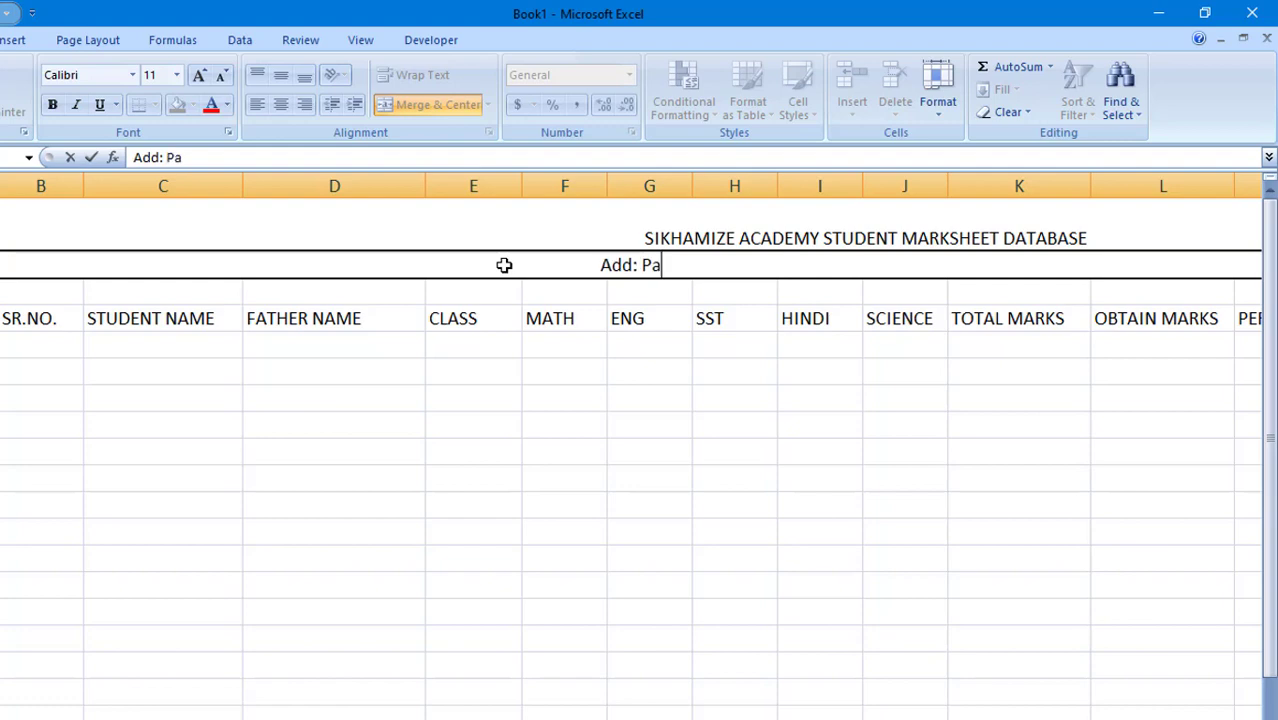
text(tna)
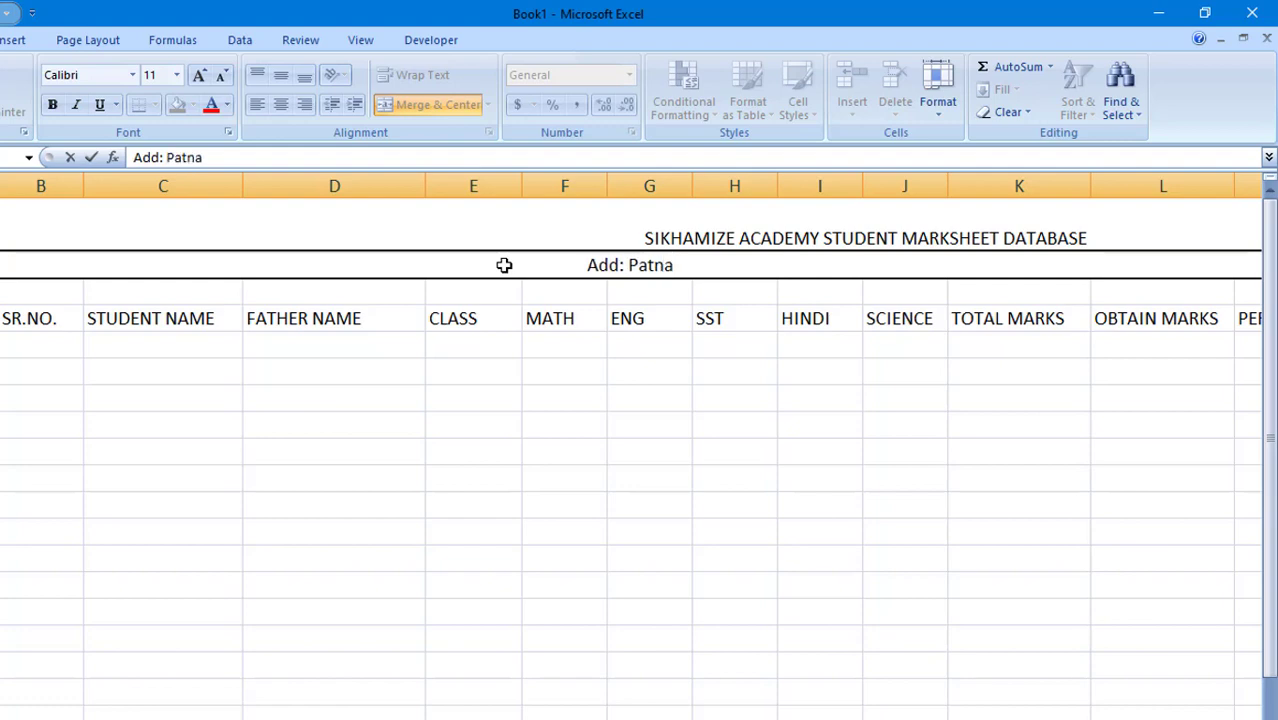
text(, Biha)
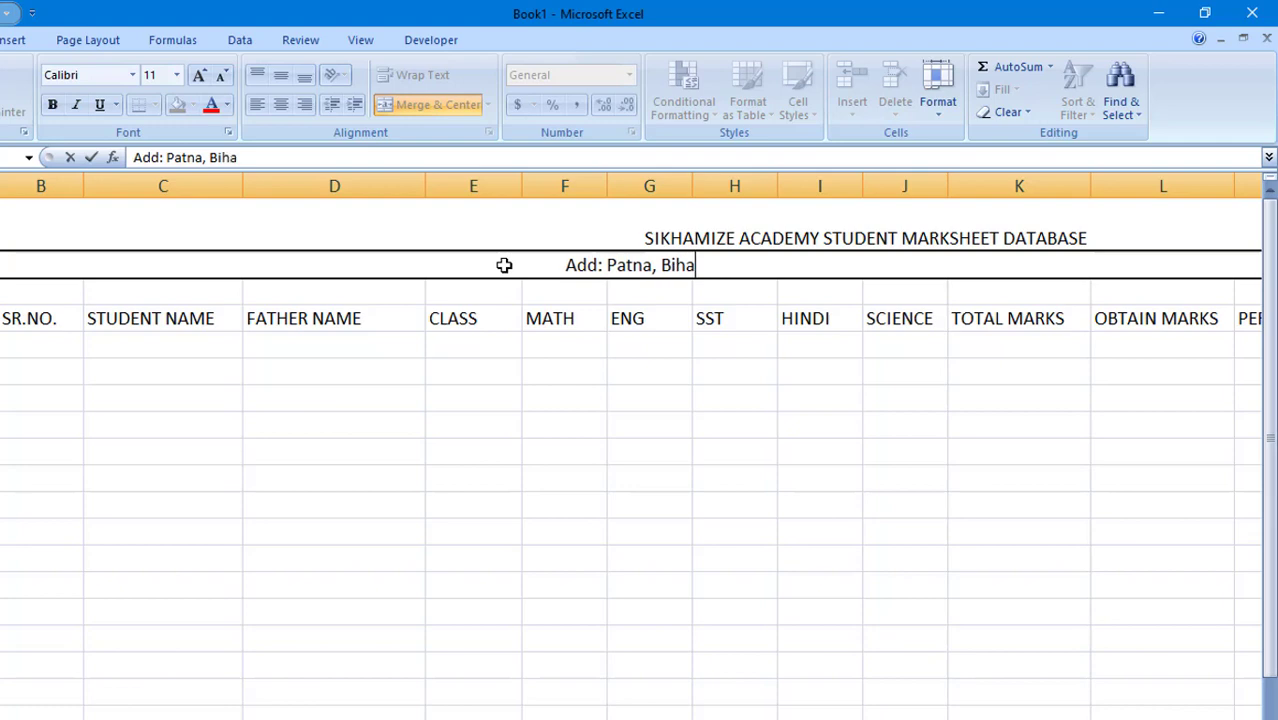
text(r,)
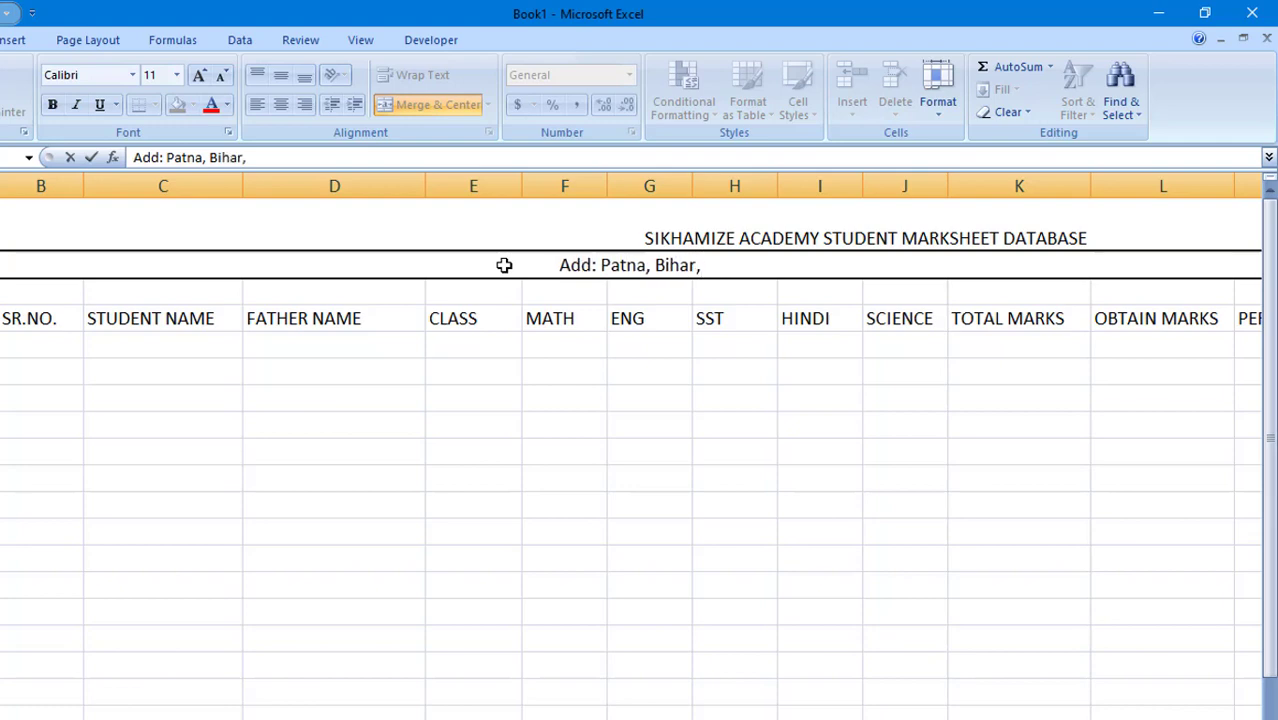
text(India)
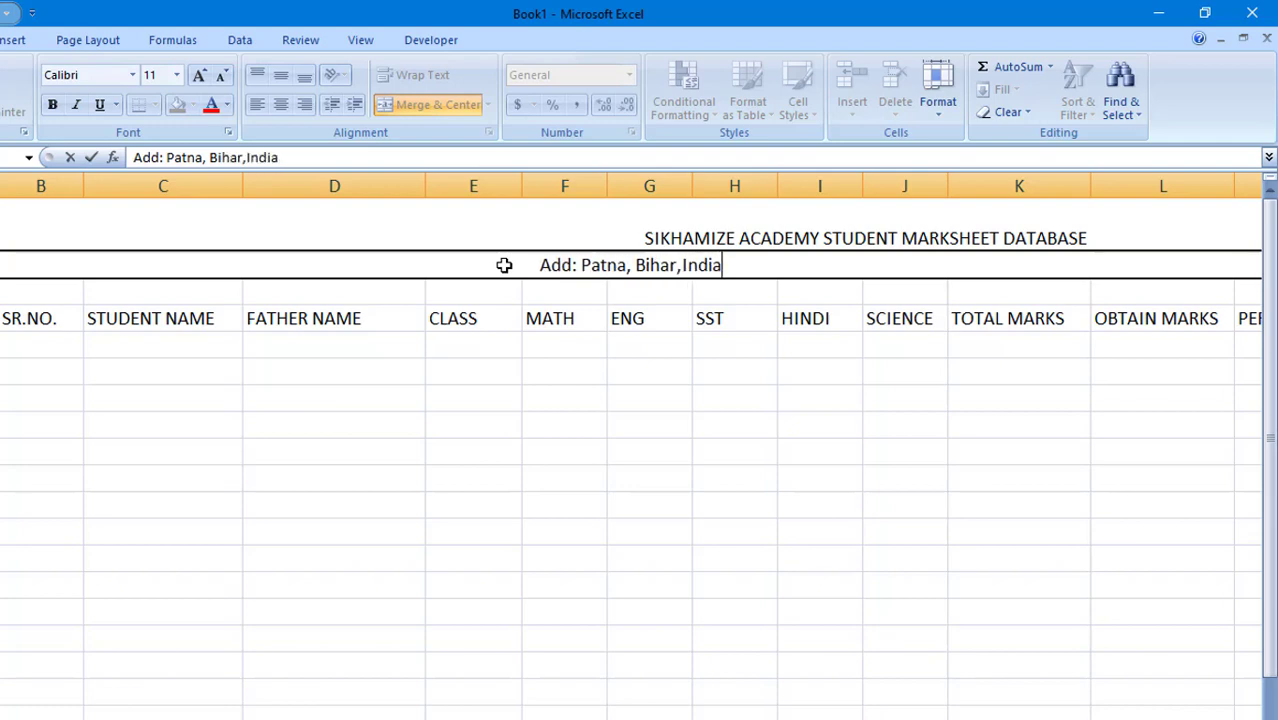
click(843, 563)
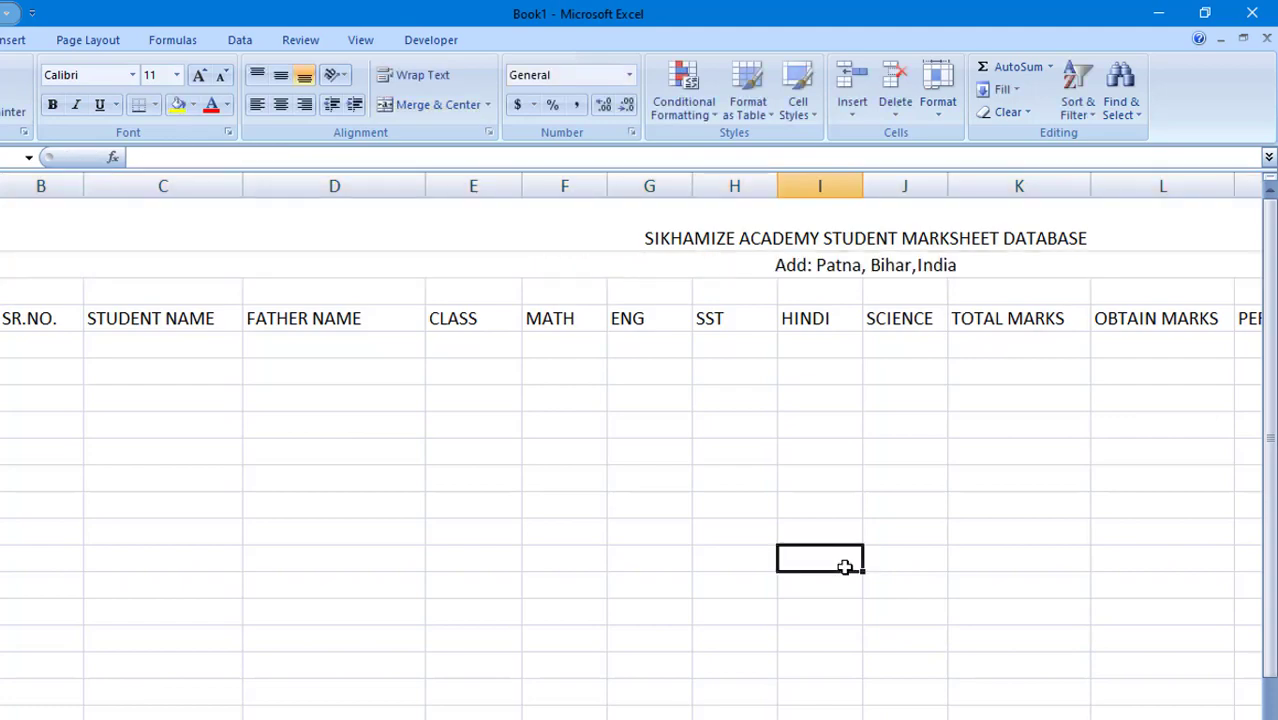
Step: Enlarge the merged title to 22-point font and make it bold
click(706, 218)
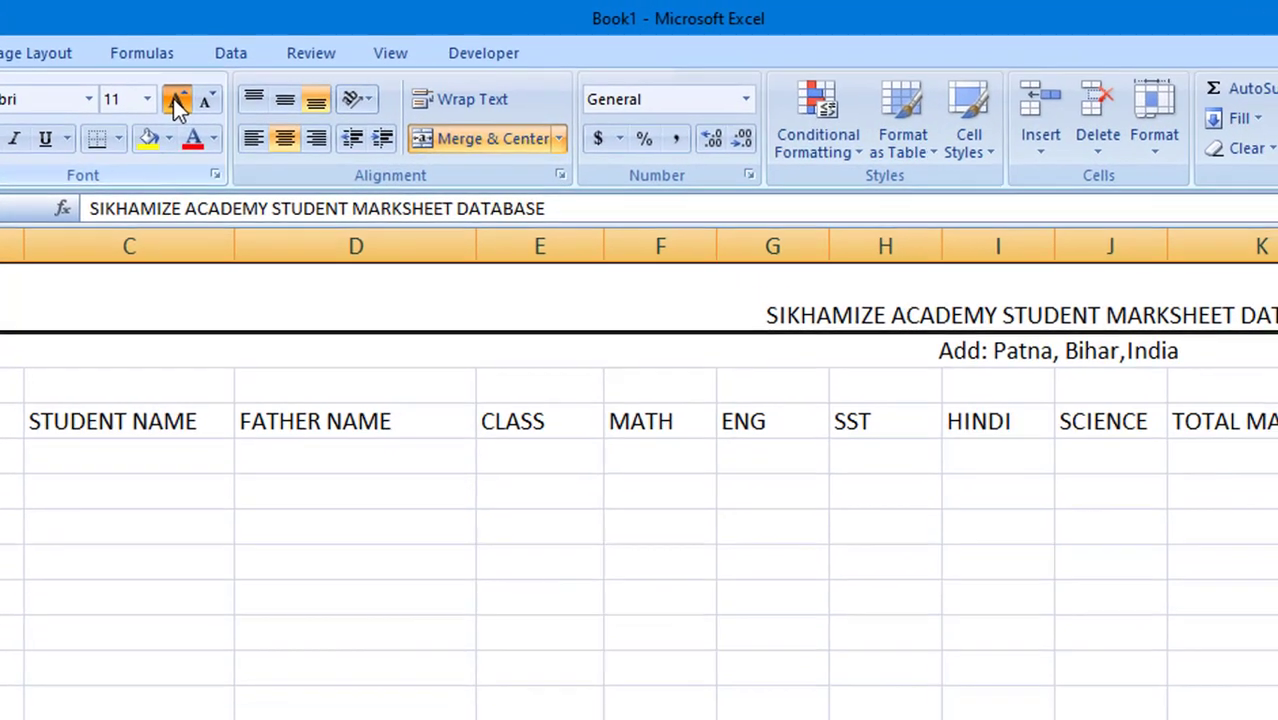
click(178, 102)
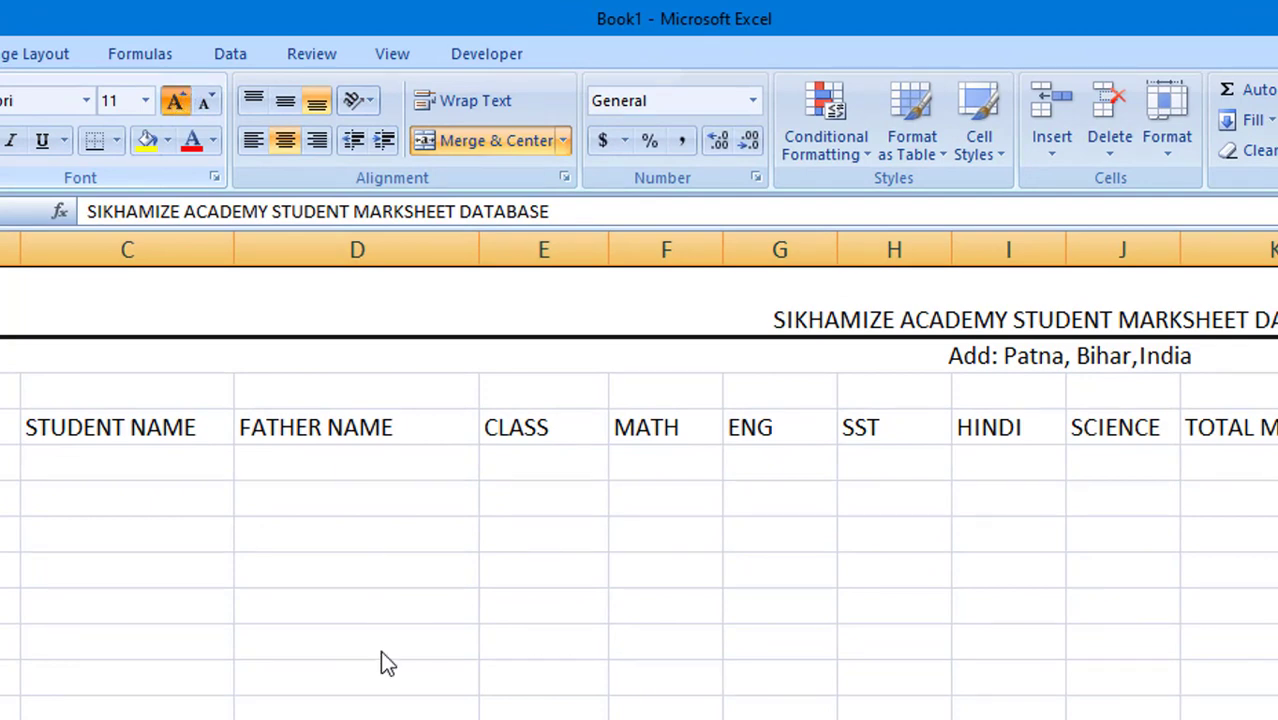
click(178, 101)
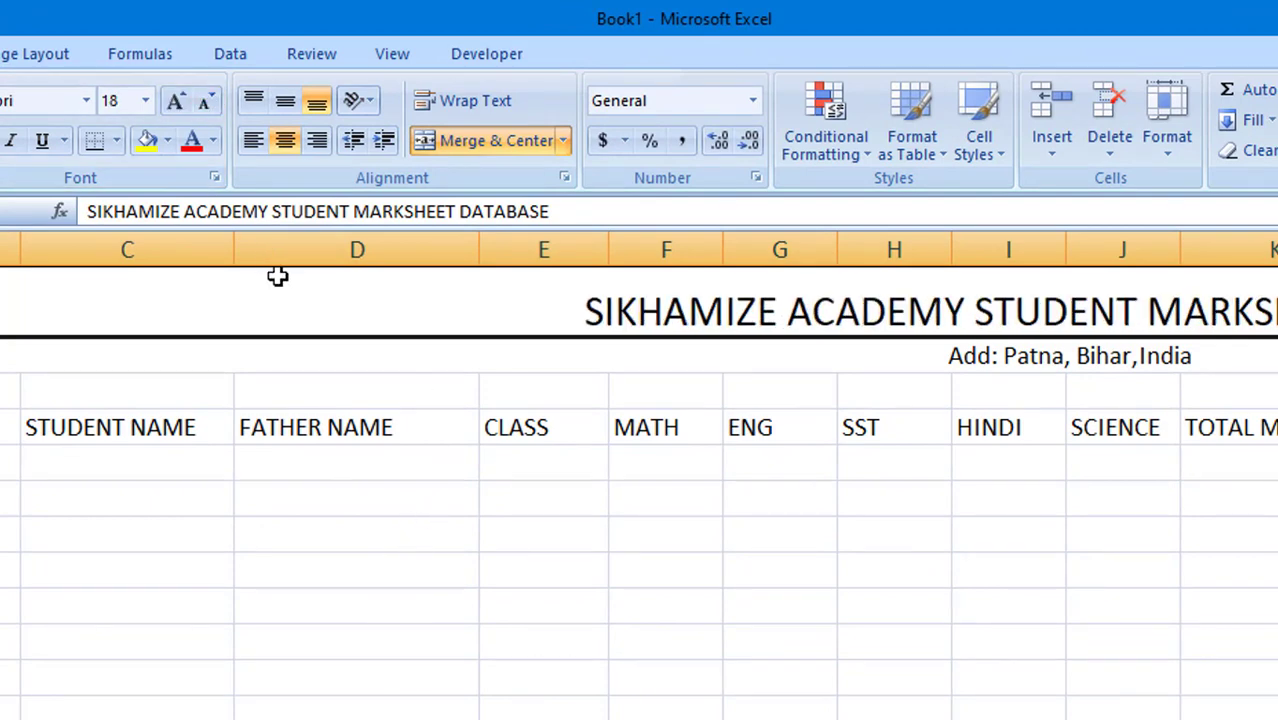
click(175, 101)
click(175, 101)
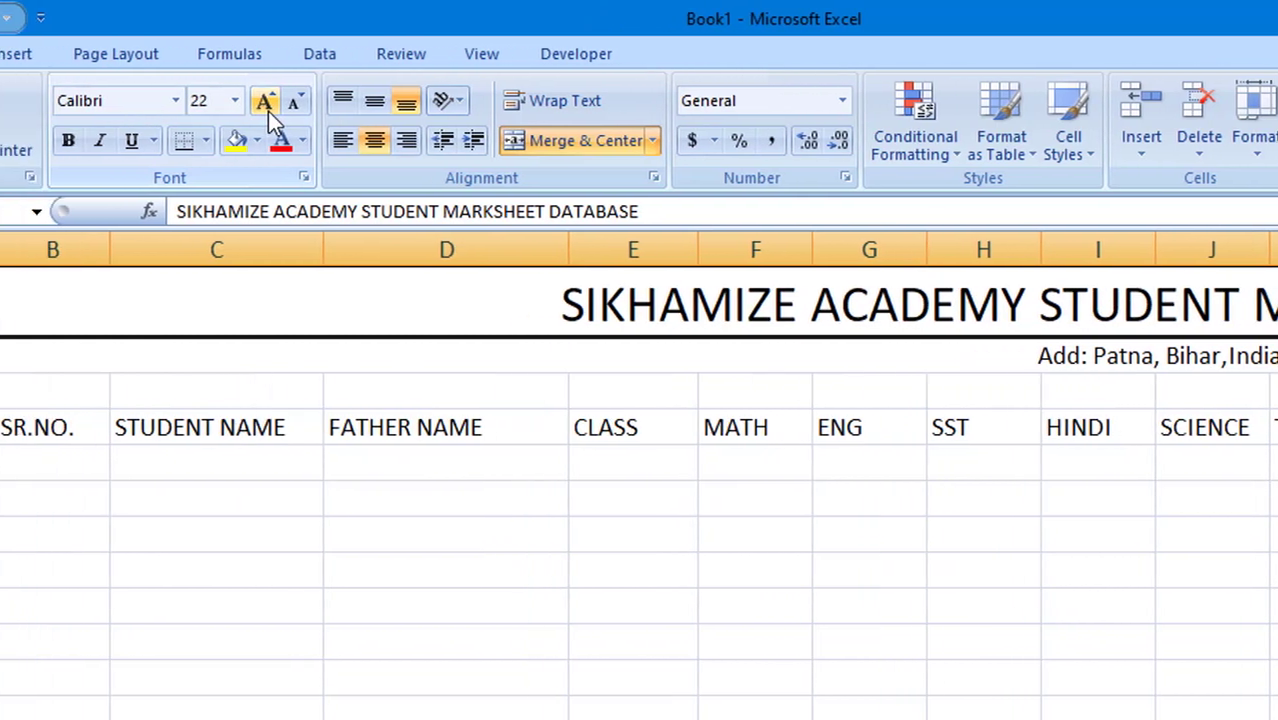
click(155, 141)
click(150, 138)
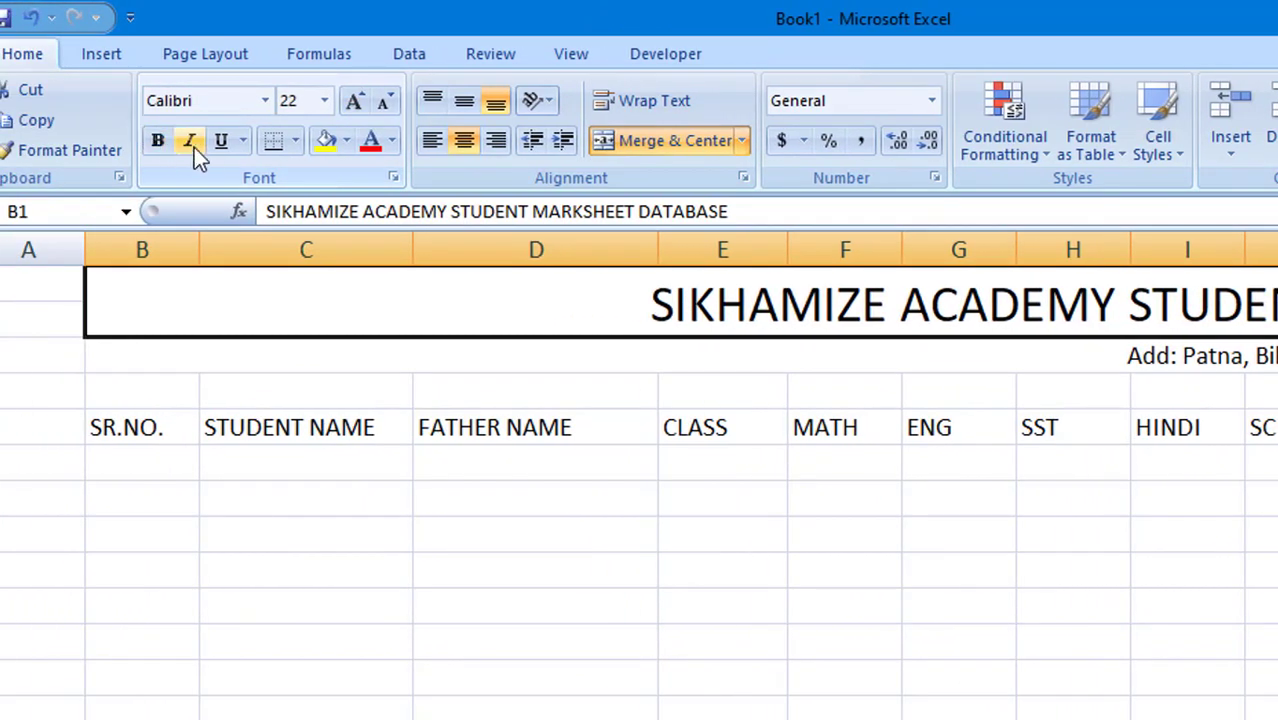
click(155, 155)
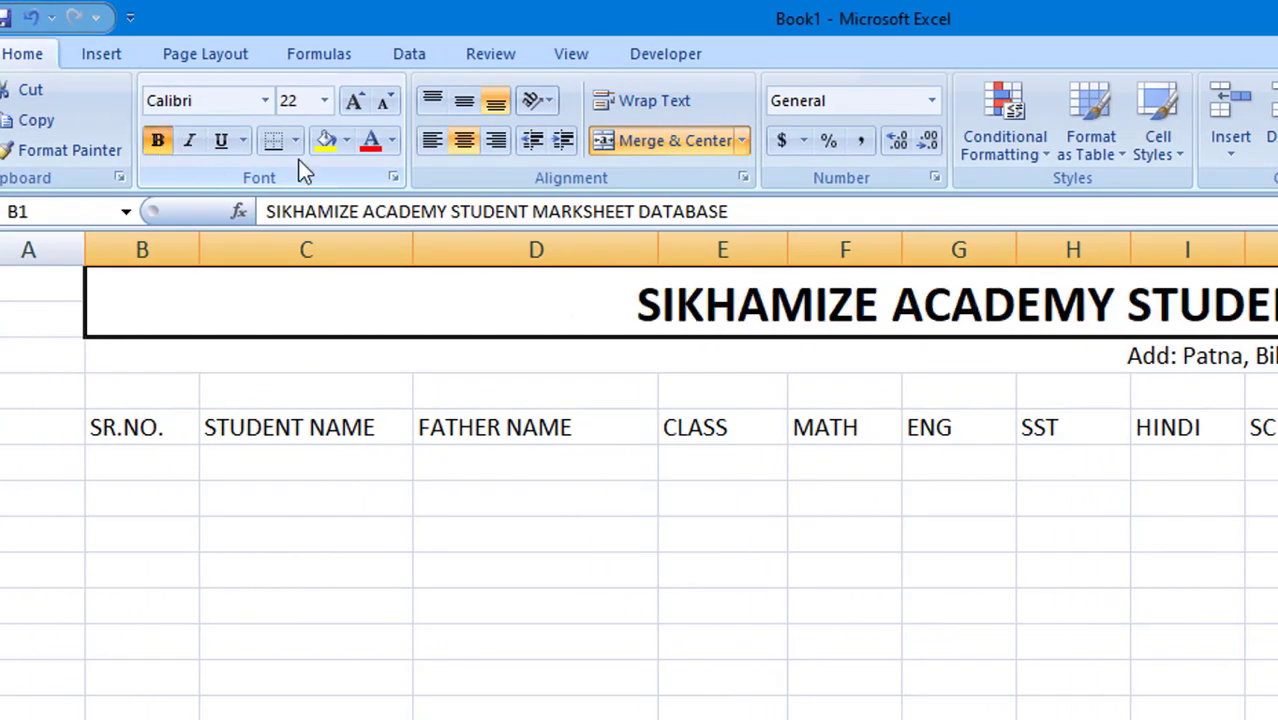
Step: Fill the title band dark blue and make the title and address text white
click(346, 141)
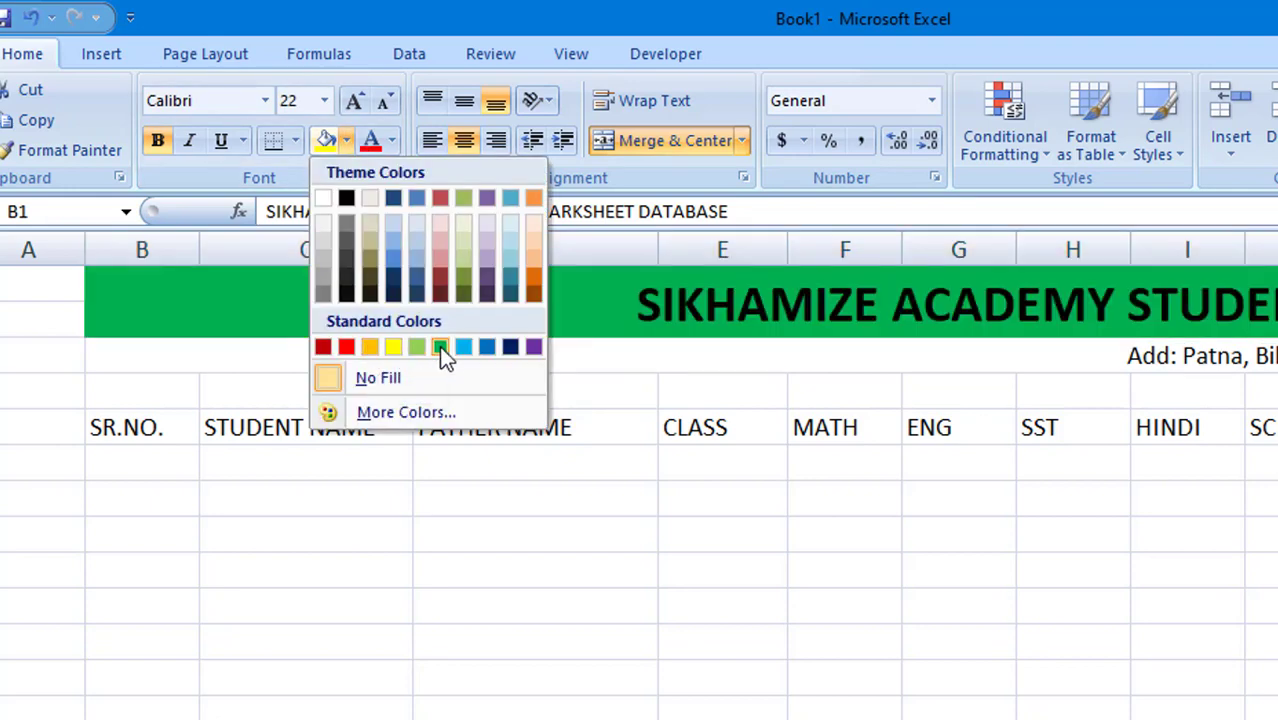
click(511, 347)
click(511, 342)
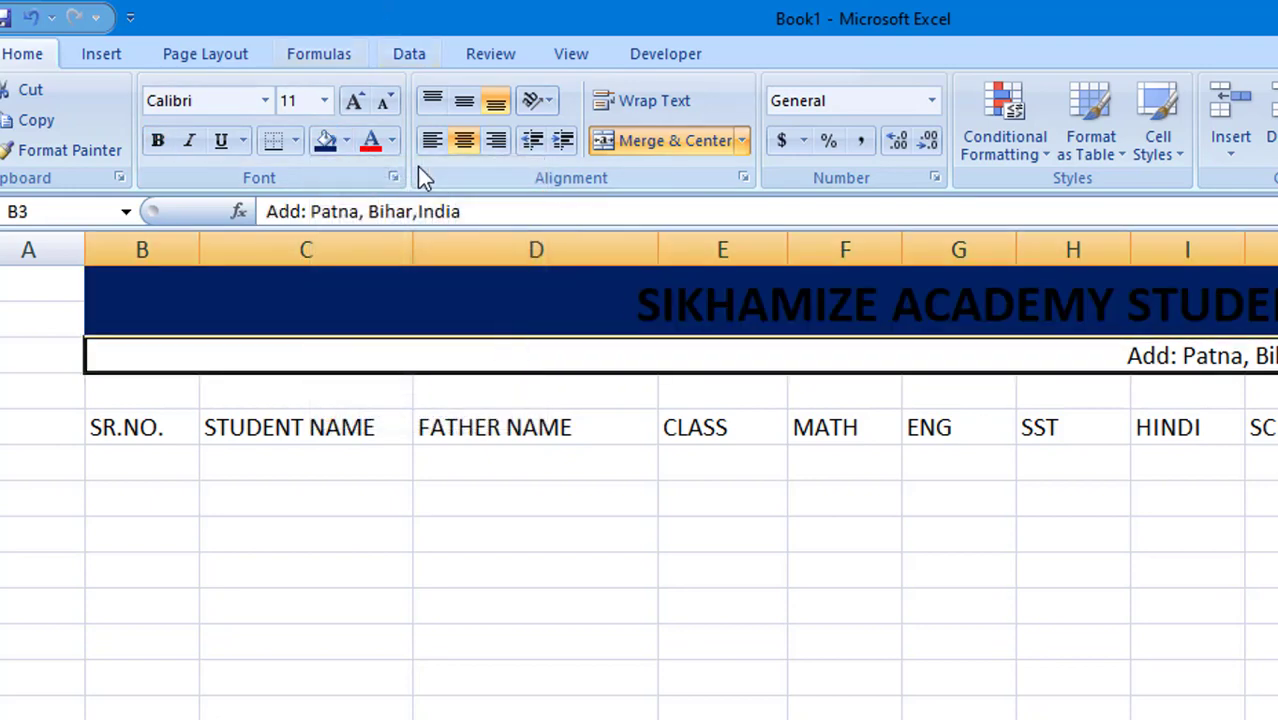
click(392, 141)
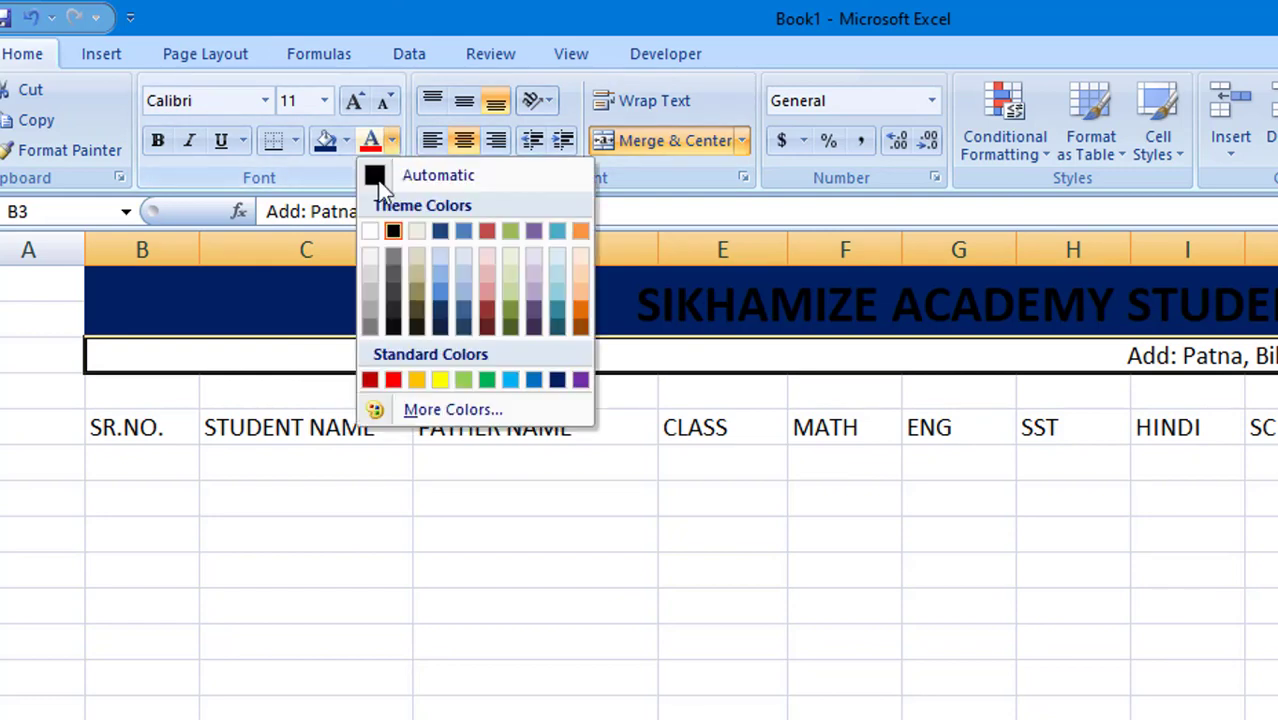
click(375, 230)
click(568, 316)
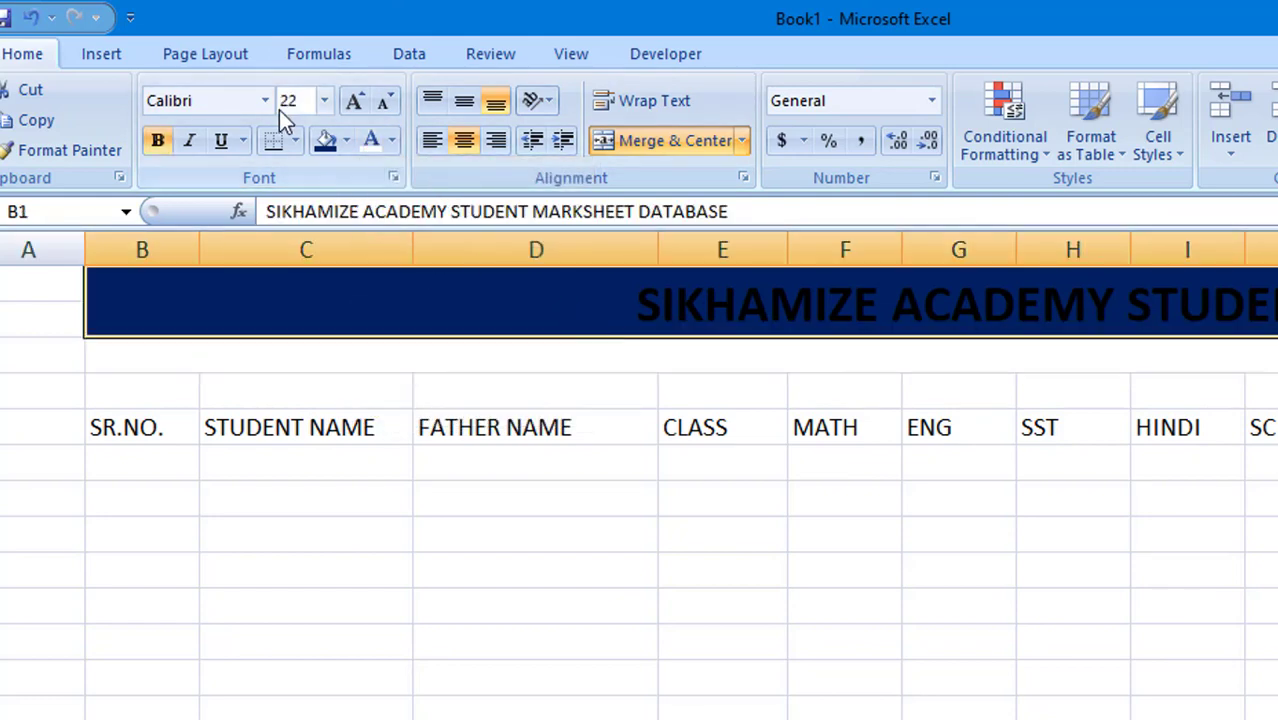
click(363, 140)
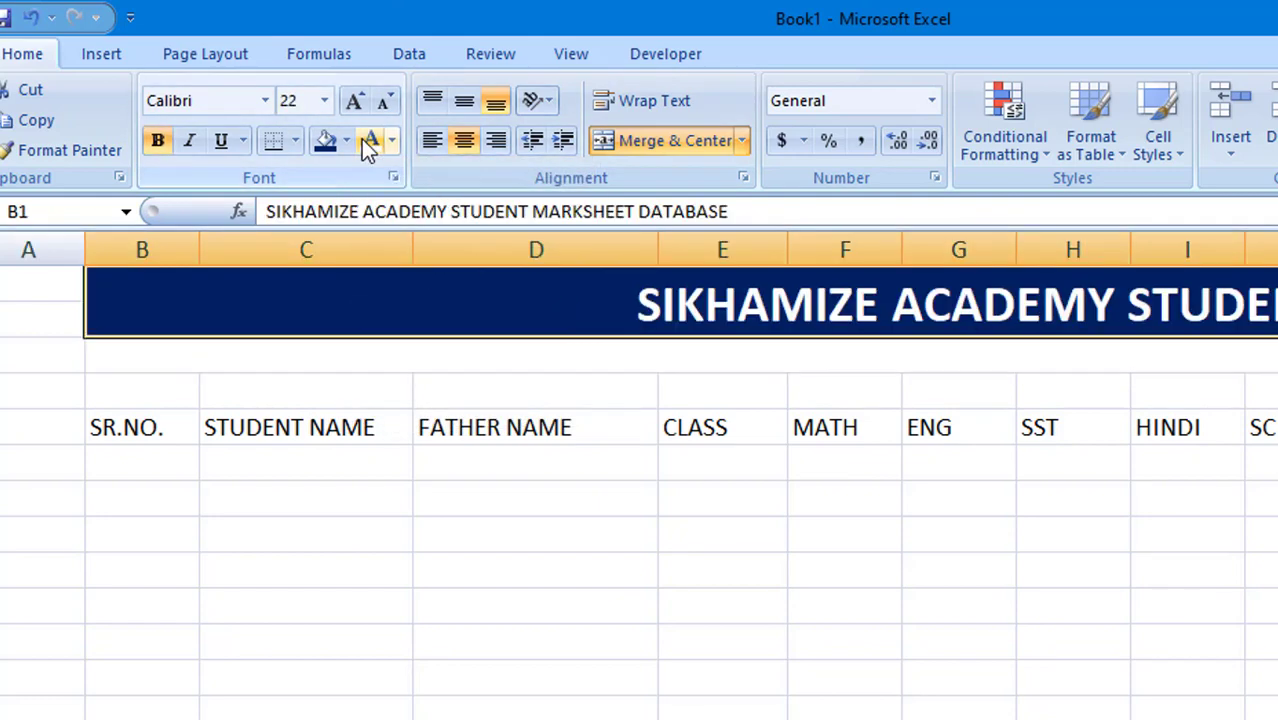
click(457, 346)
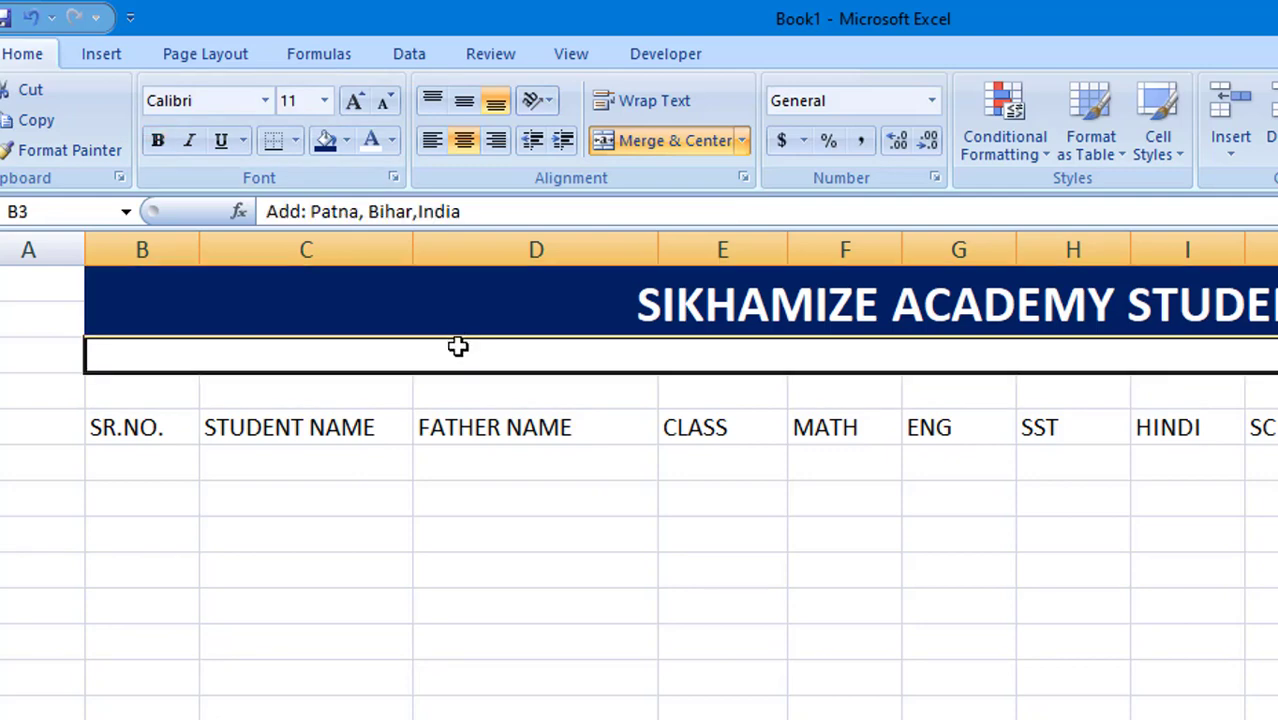
Step: Fill the address row green, make it bold, and enlarge its font to size 14
click(345, 141)
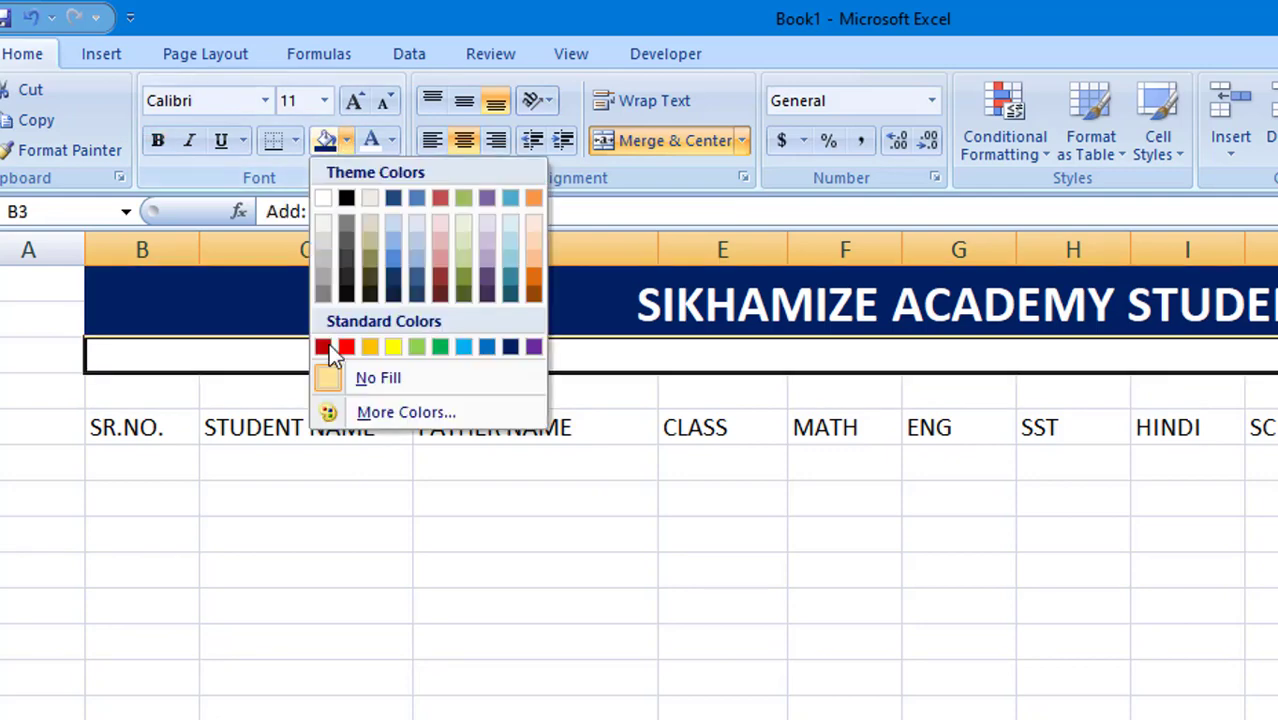
click(447, 347)
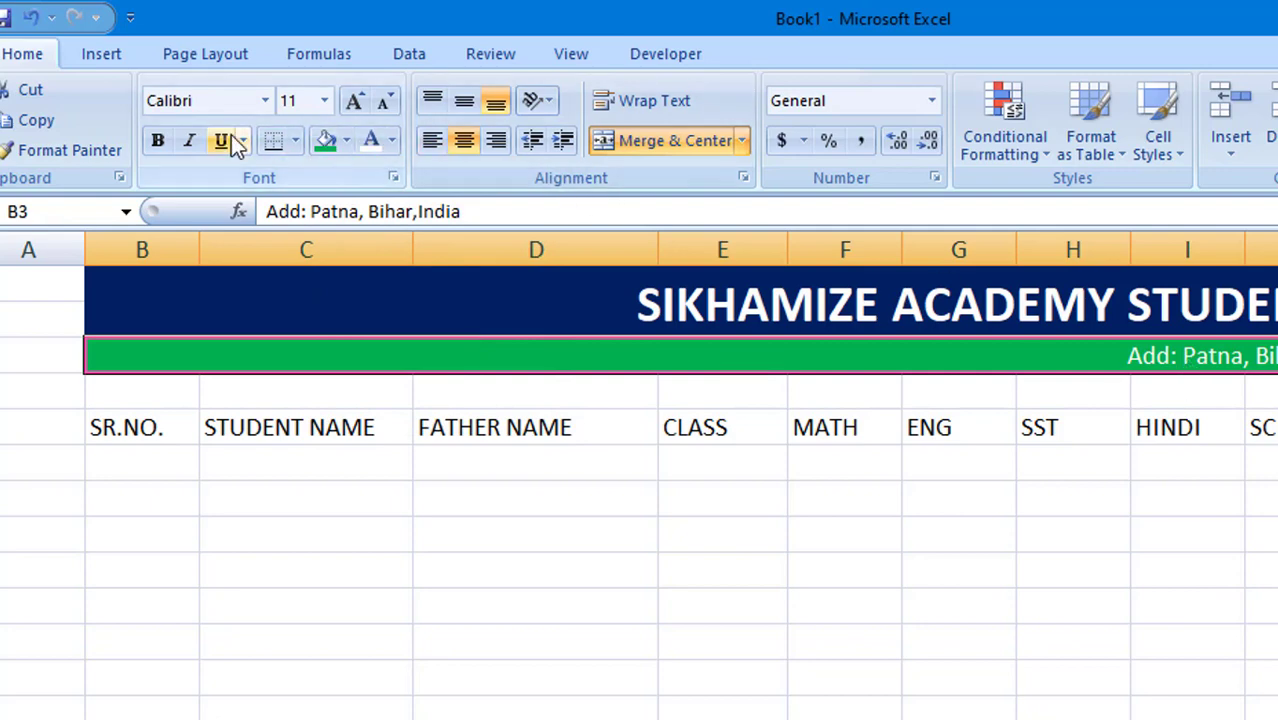
click(157, 140)
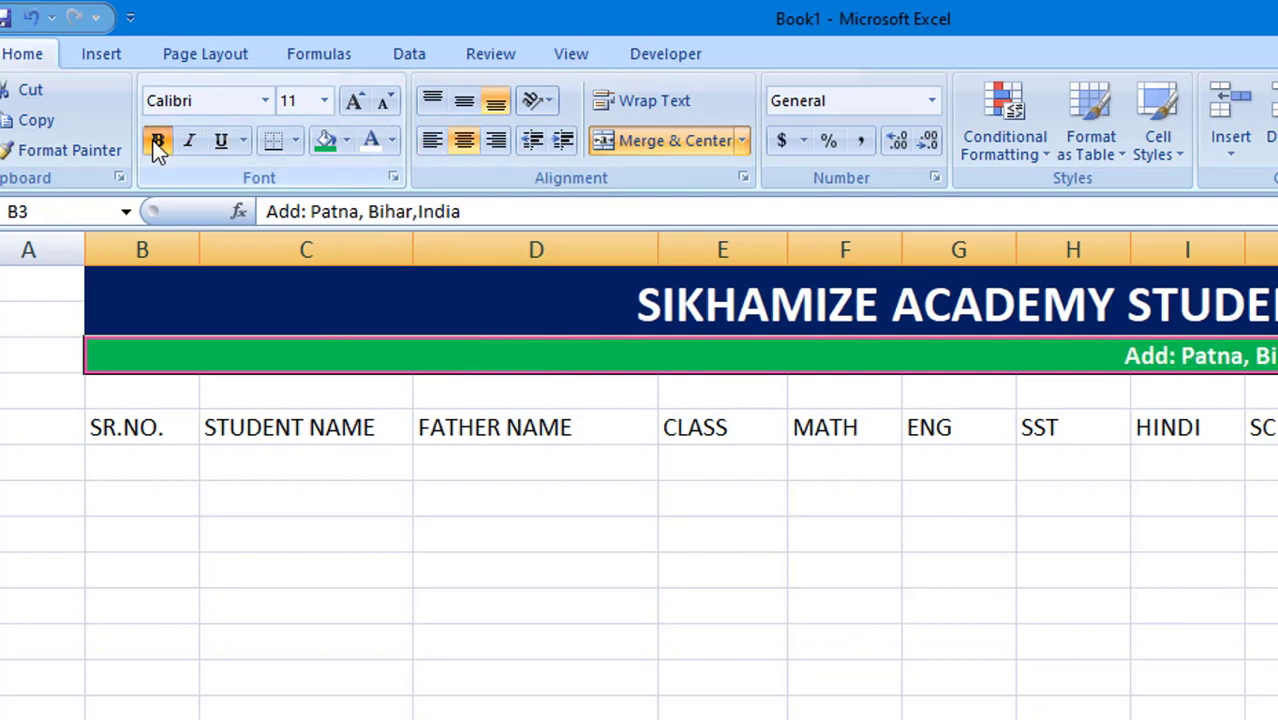
click(355, 101)
click(355, 101)
click(688, 658)
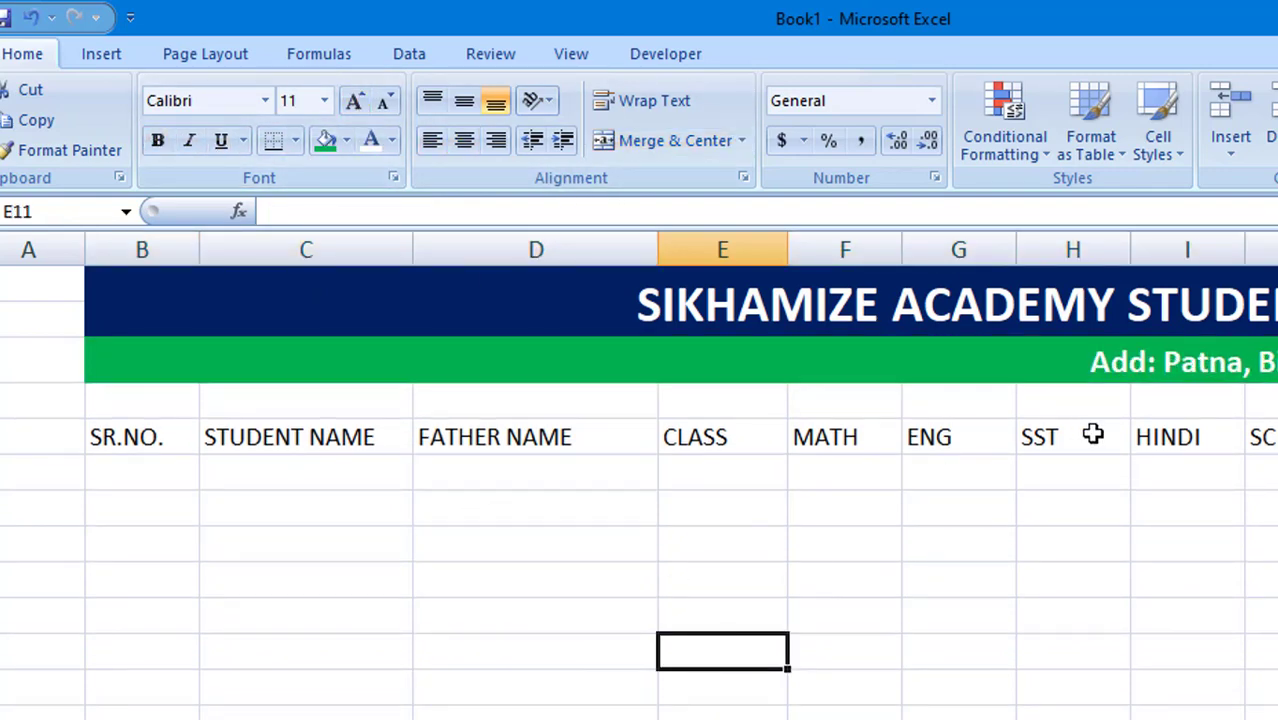
scroll(640, 480, right, 4)
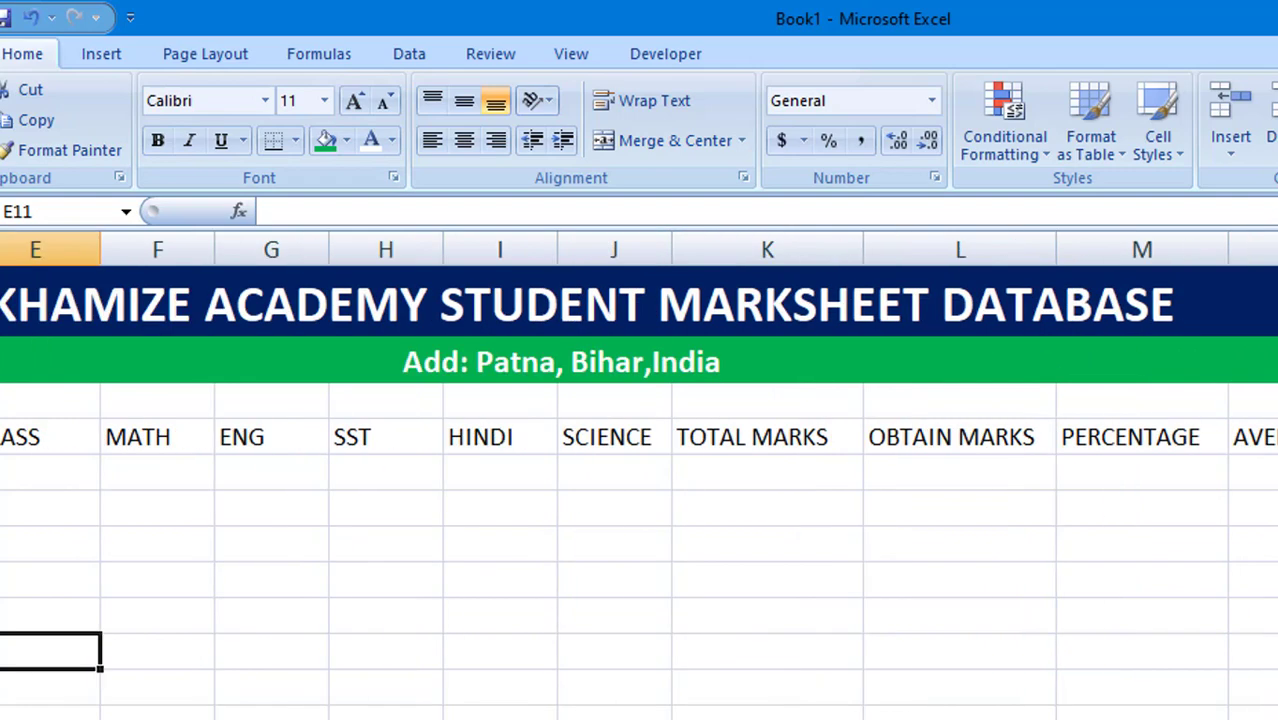
scroll(640, 480, left, 1)
scroll(640, 480, left, 3)
Step: Merge the empty B4:Q4 row into a single spacer cell below the address band
click(94, 465)
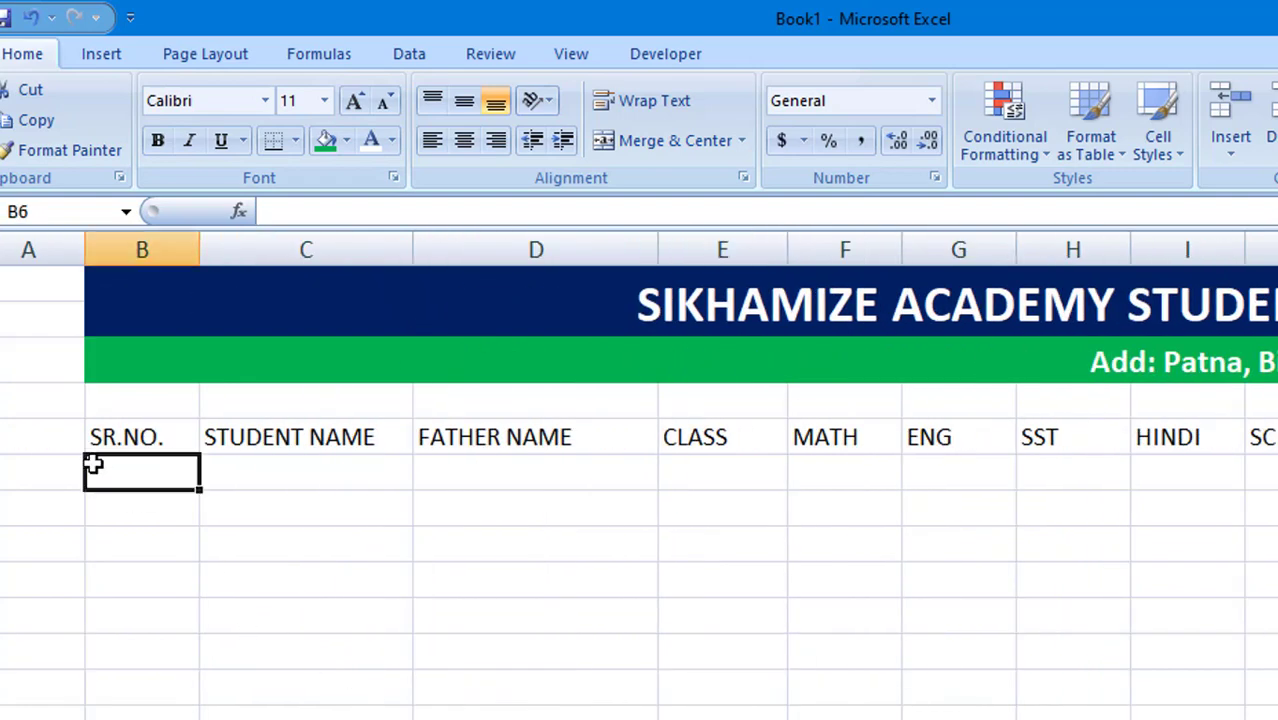
mouse_move(128, 400)
mouse_down()
mouse_move(1275, 400)
mouse_move(1187, 272)
mouse_up()
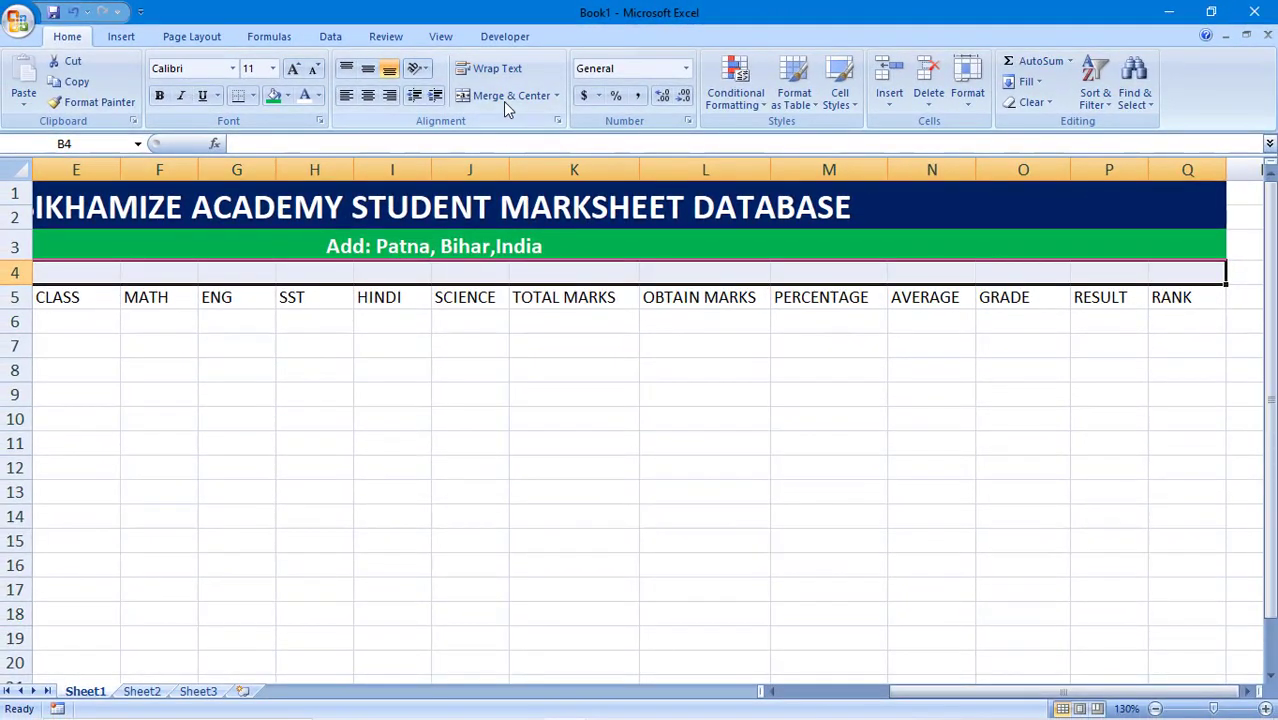
click(503, 100)
click(458, 470)
click(456, 268)
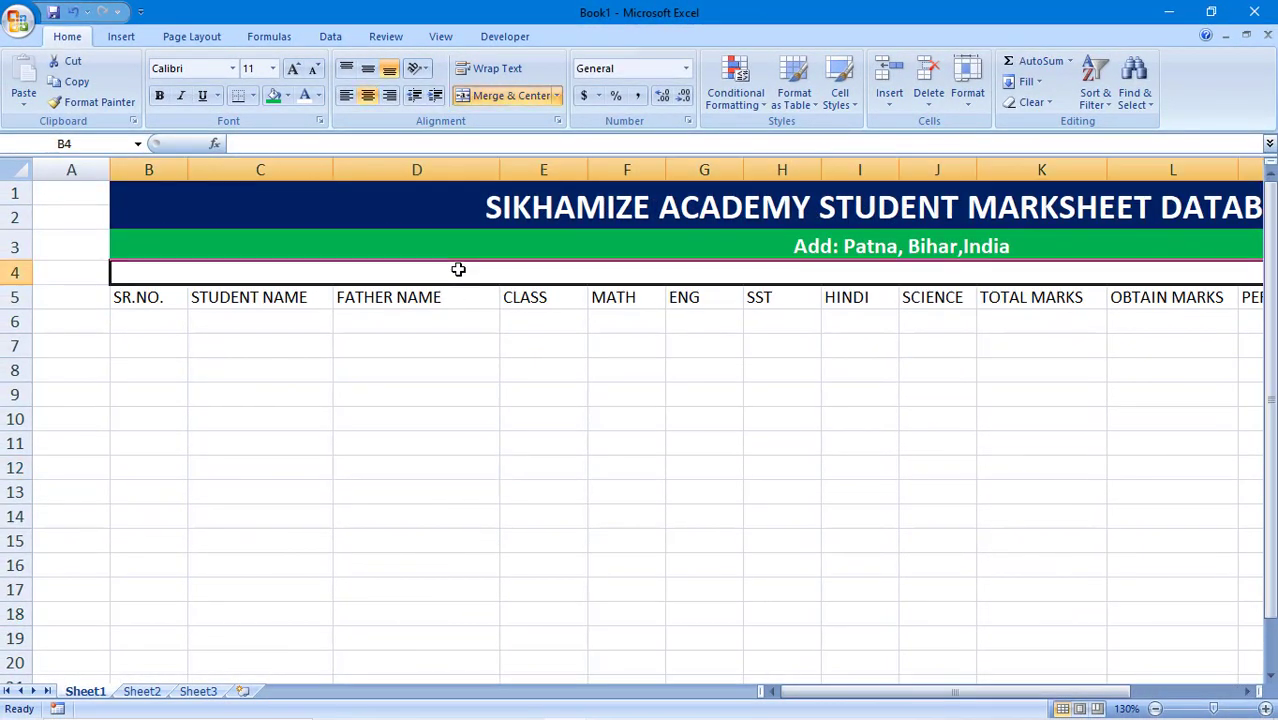
click(430, 424)
scroll(782, 409, down, 8)
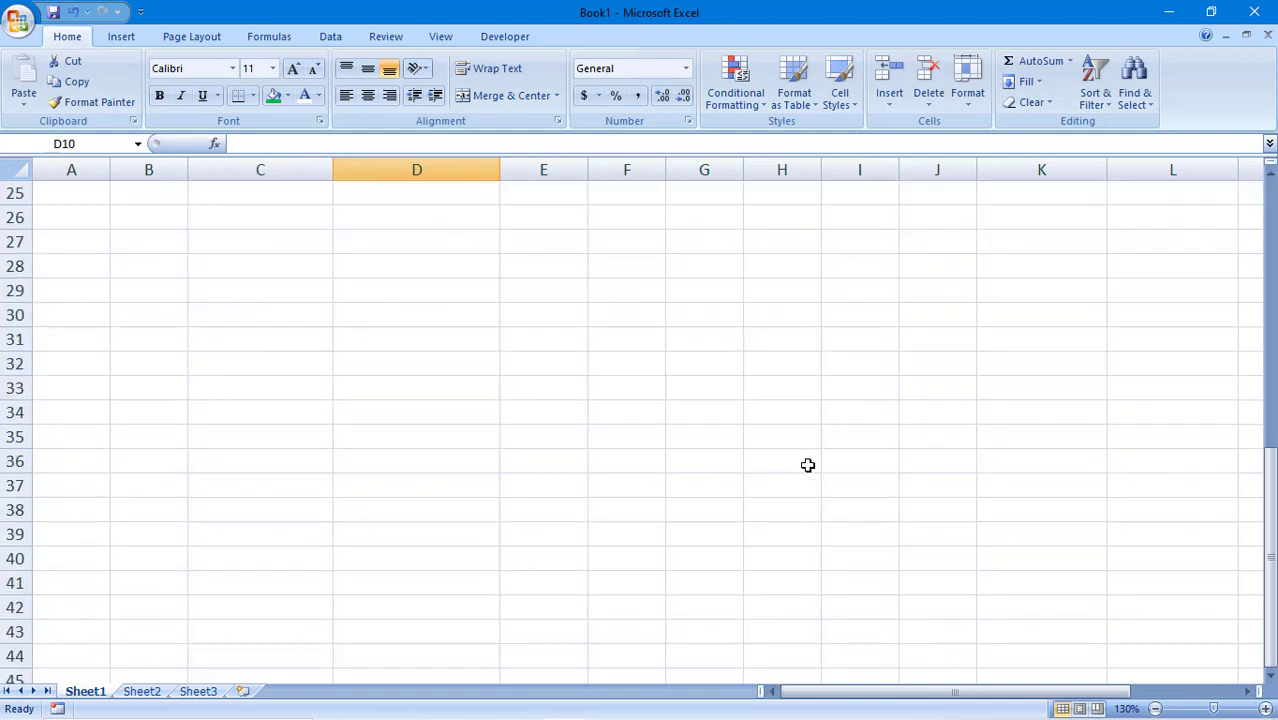
scroll(807, 465, up, 8)
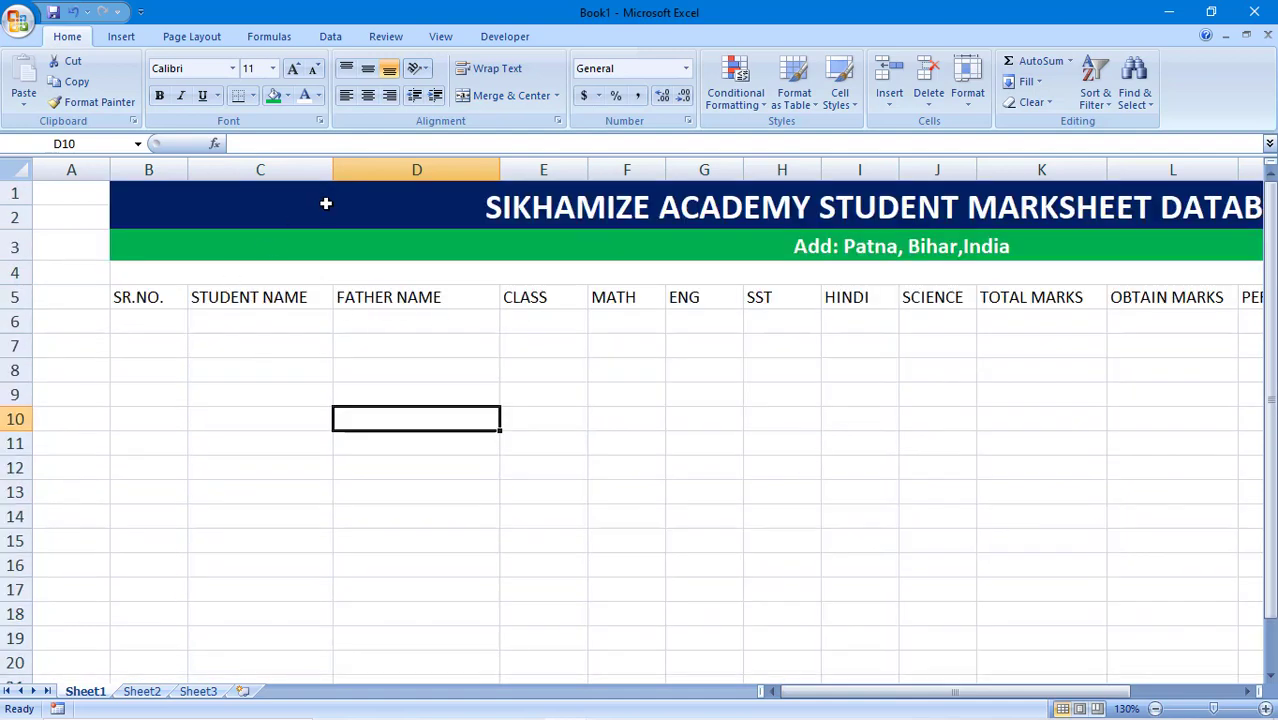
drag(327, 204, 330, 308)
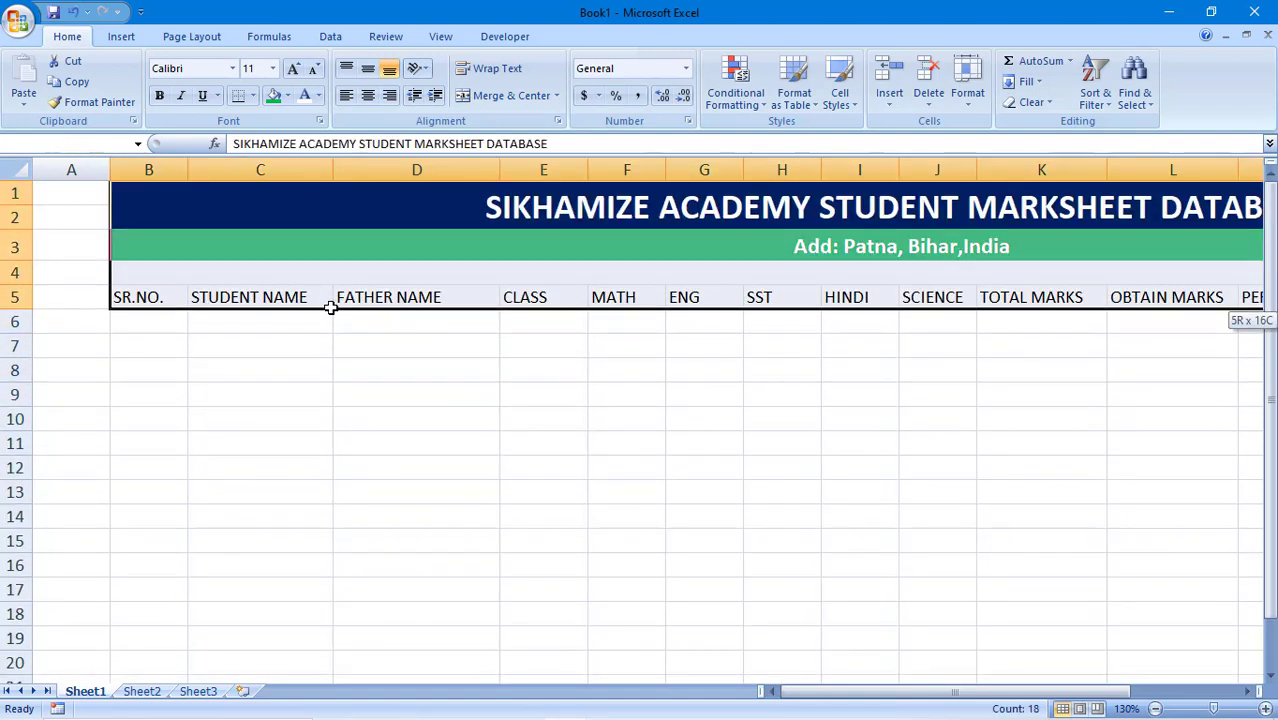
click(145, 326)
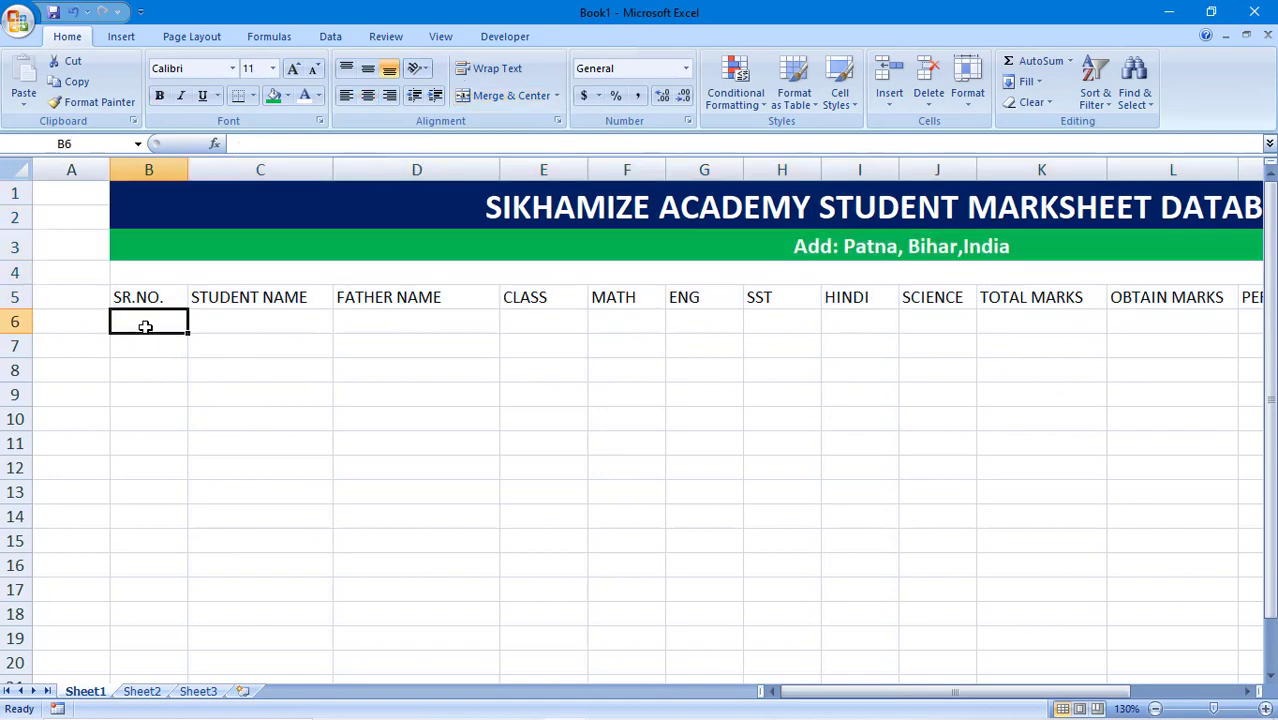
Step: Enter 1 and 2 in B6:B7 and fill the series down to 10 in B15
text(1)
key(Return)
text(2)
key(Return)
text(3)
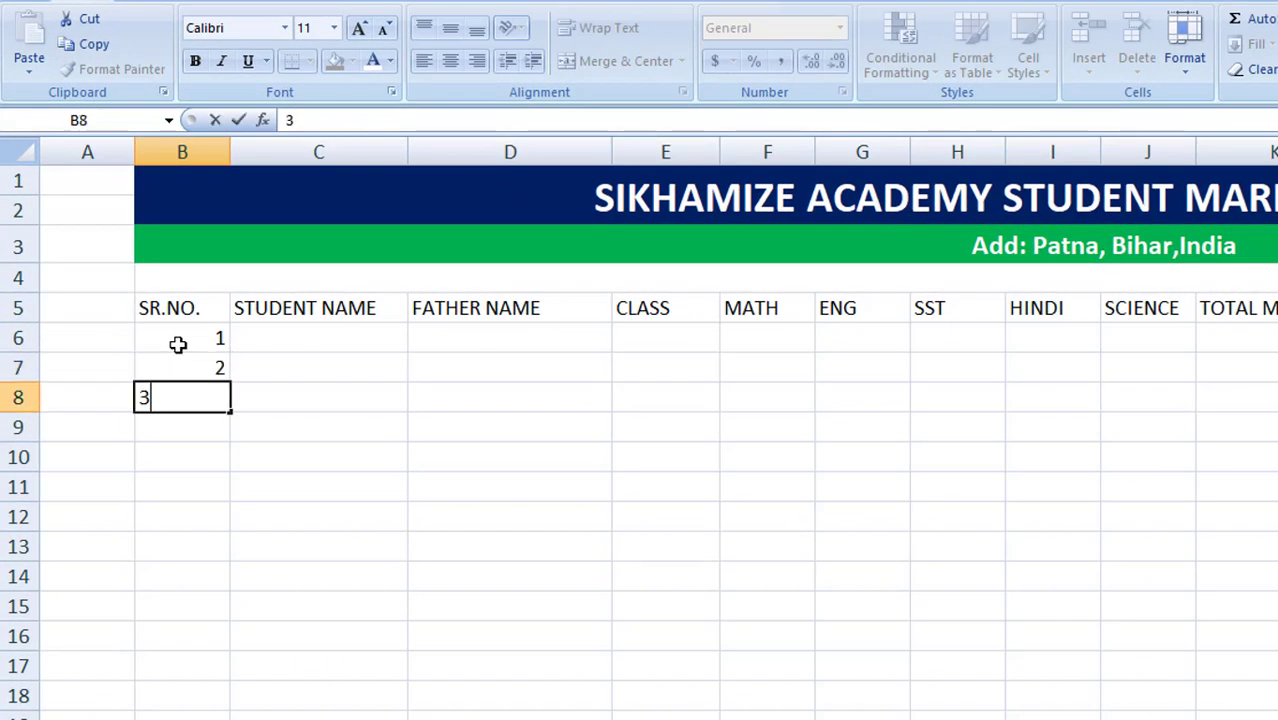
key(BackSpace)
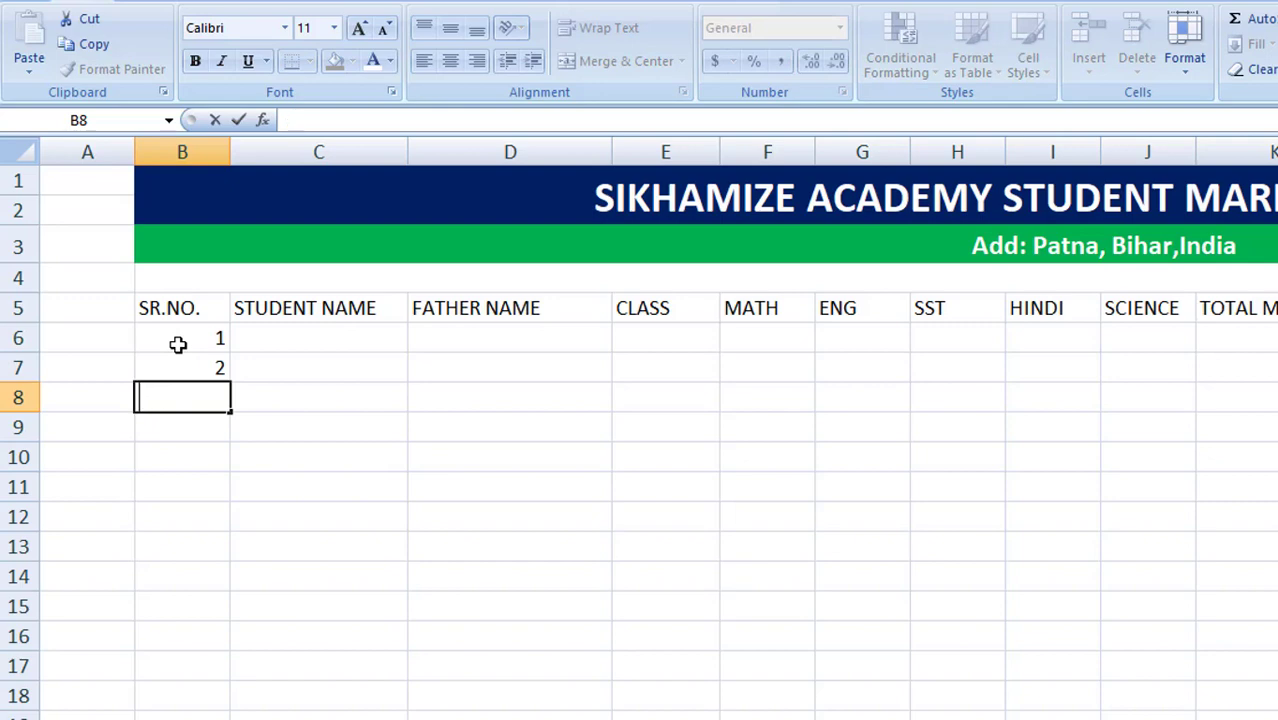
drag(177, 344, 186, 377)
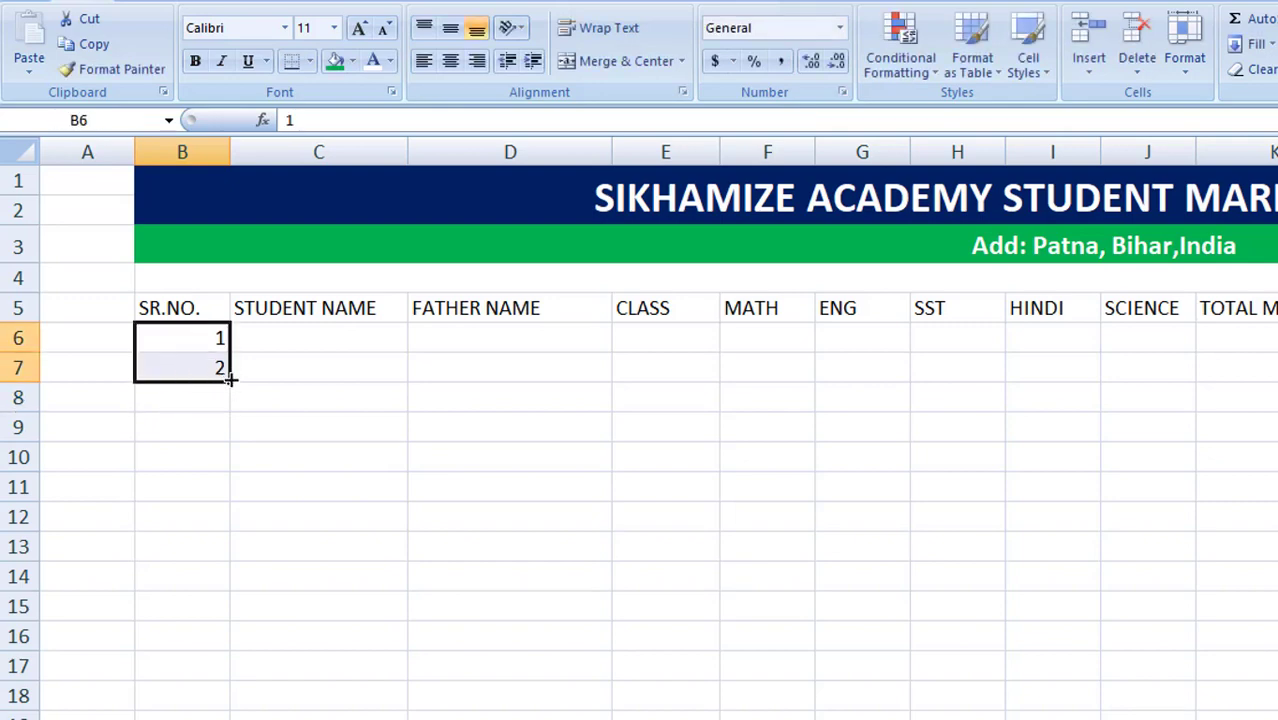
drag(230, 381, 214, 609)
click(336, 604)
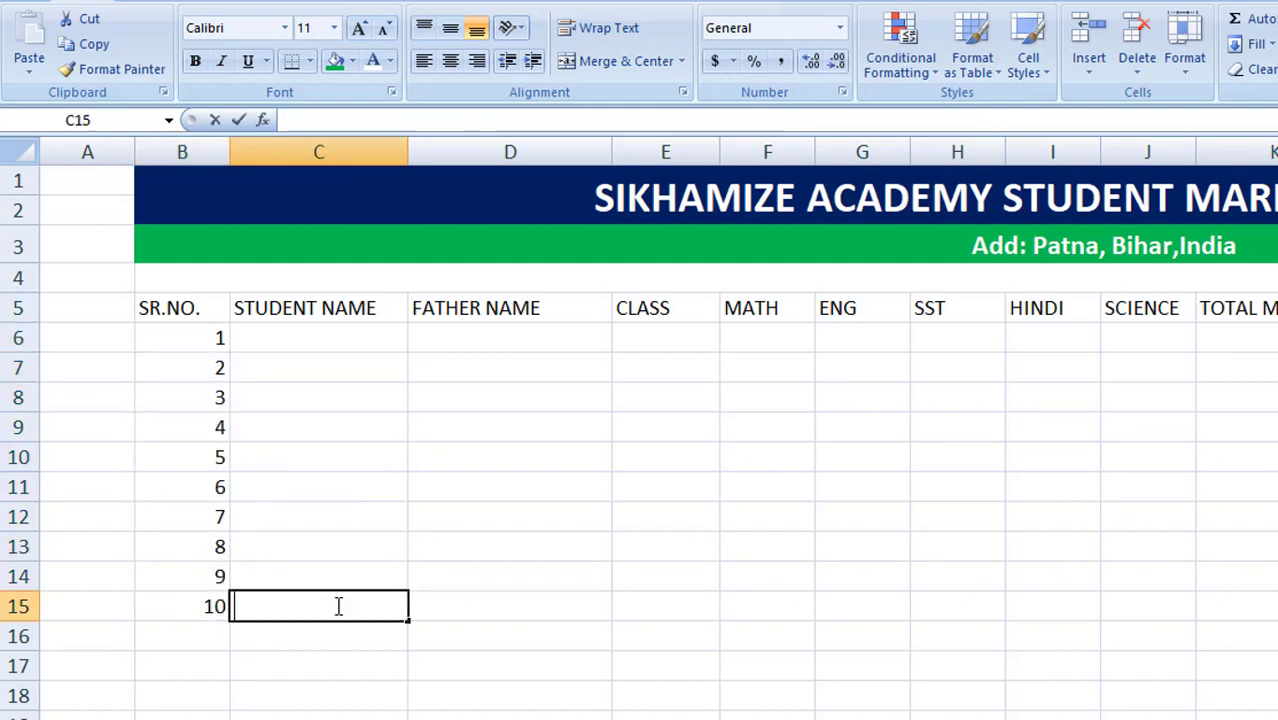
click(332, 665)
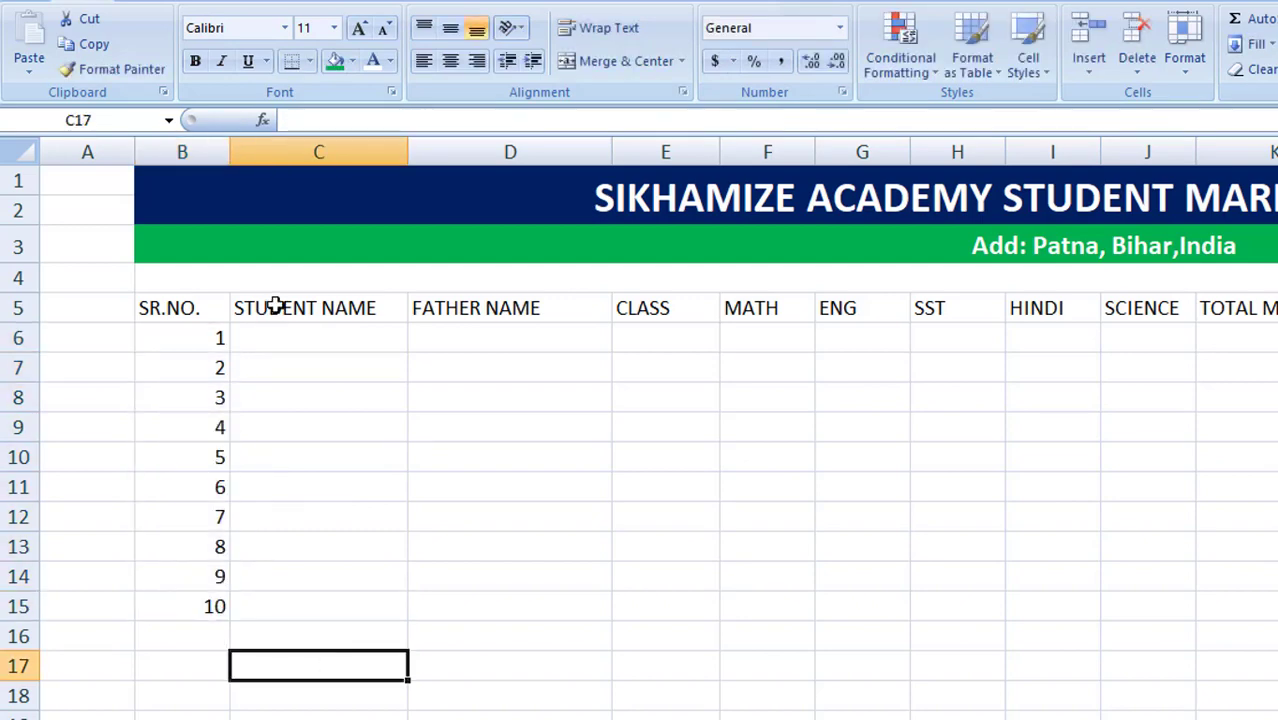
click(318, 338)
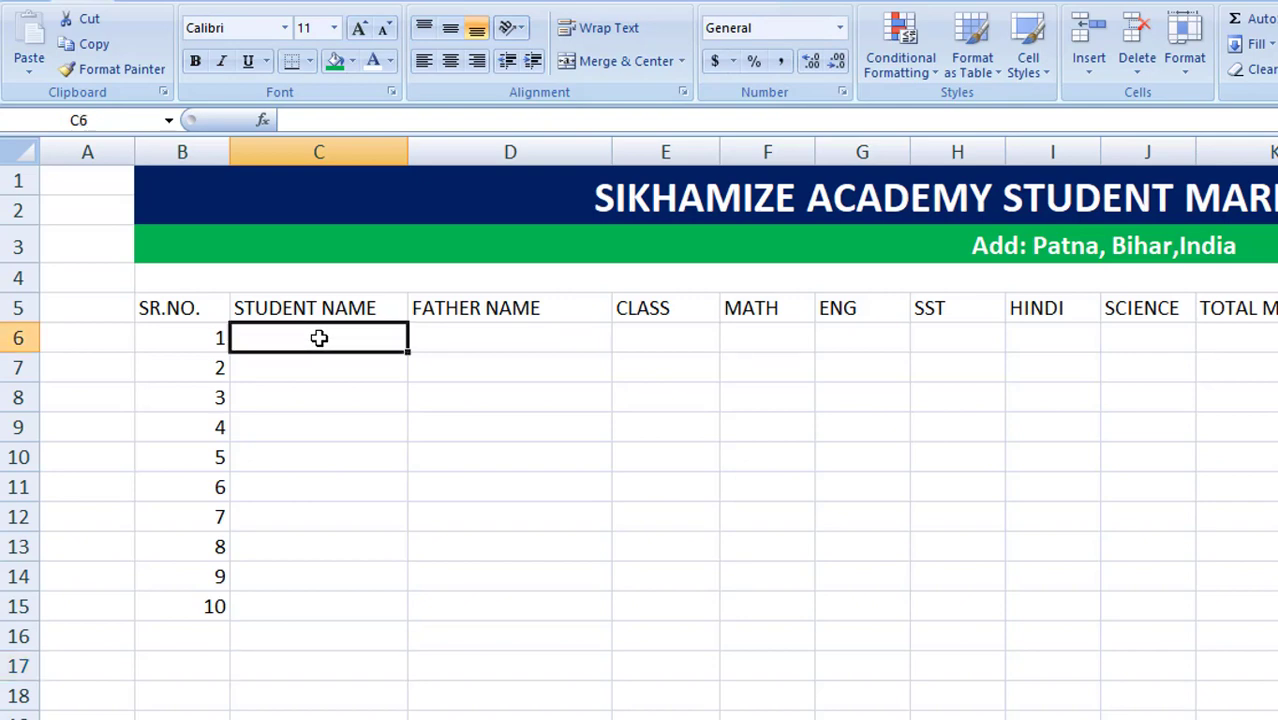
Step: Enter Ram Kumar and Raja Kumar as the first two student names in C6 and C7
text(Ram)
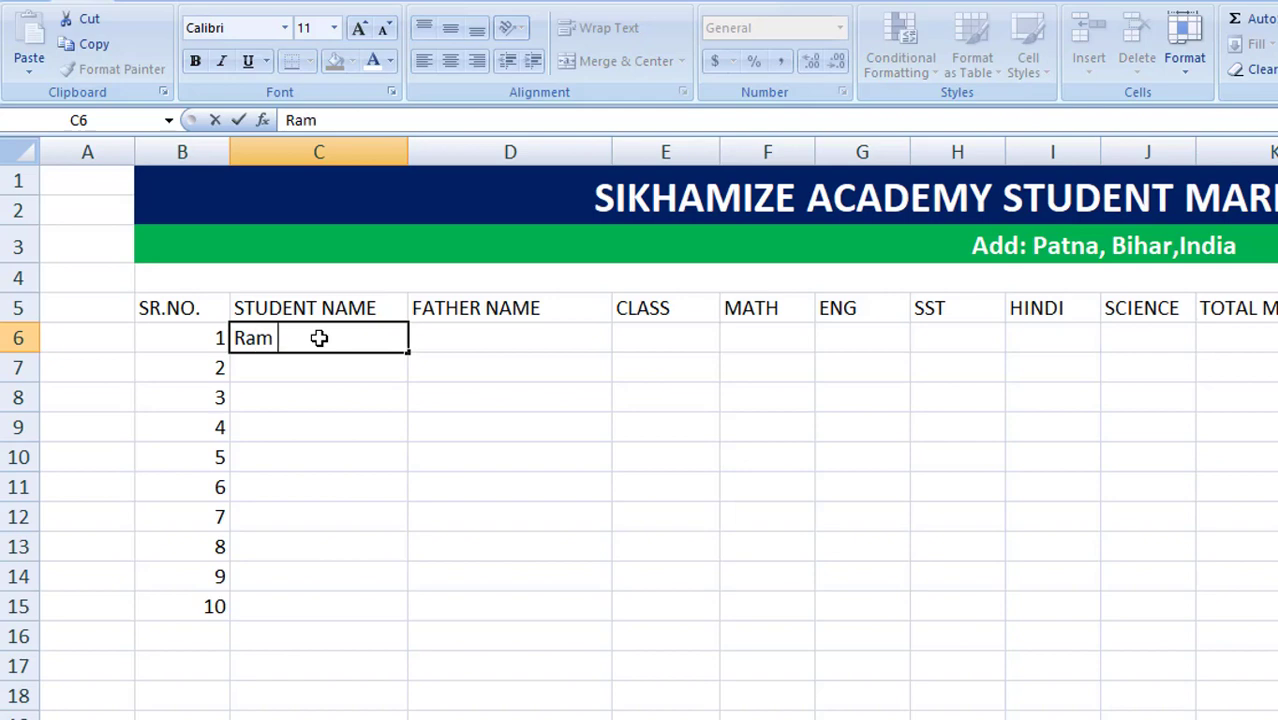
text( Kumar)
key(Return)
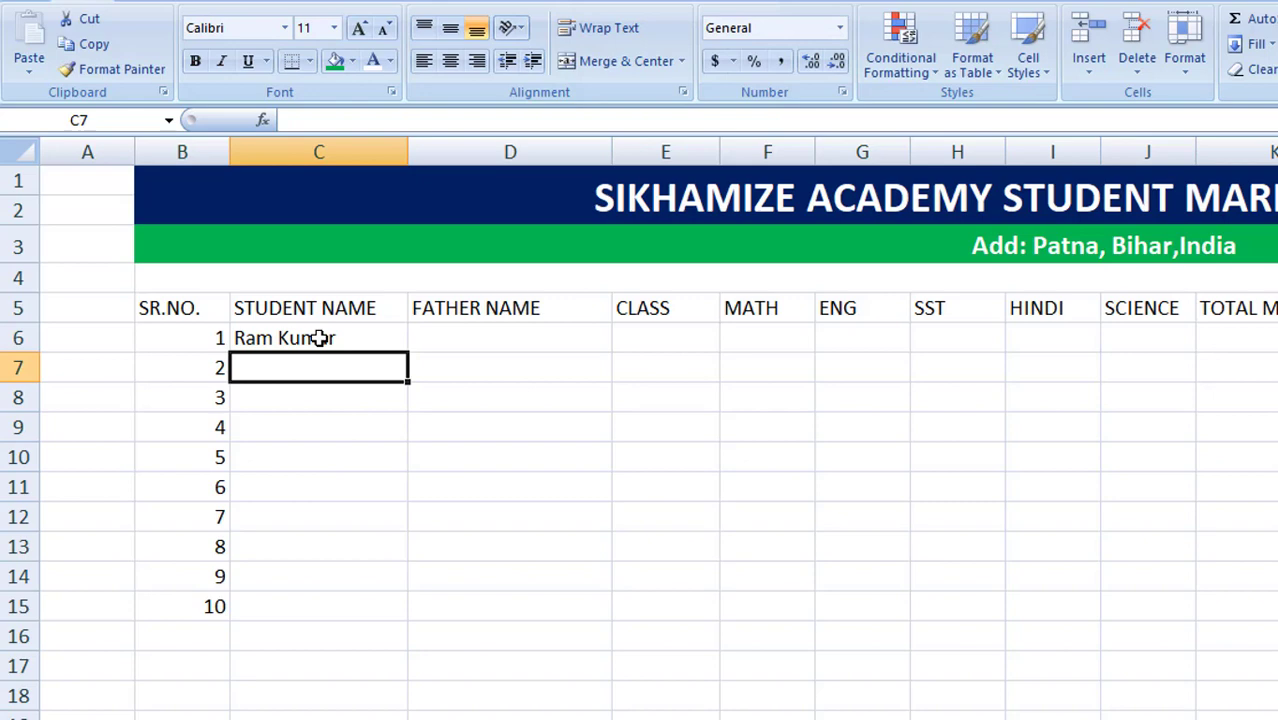
text(Raja )
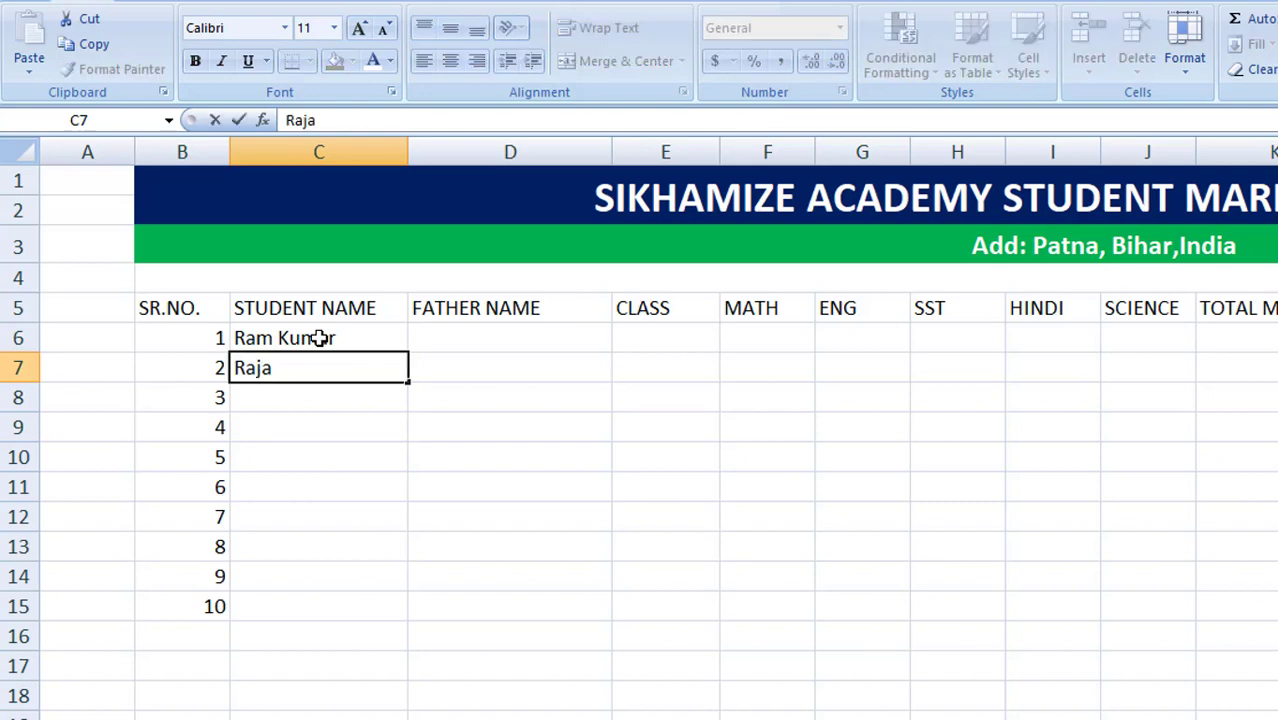
text(Kumar)
key(Return)
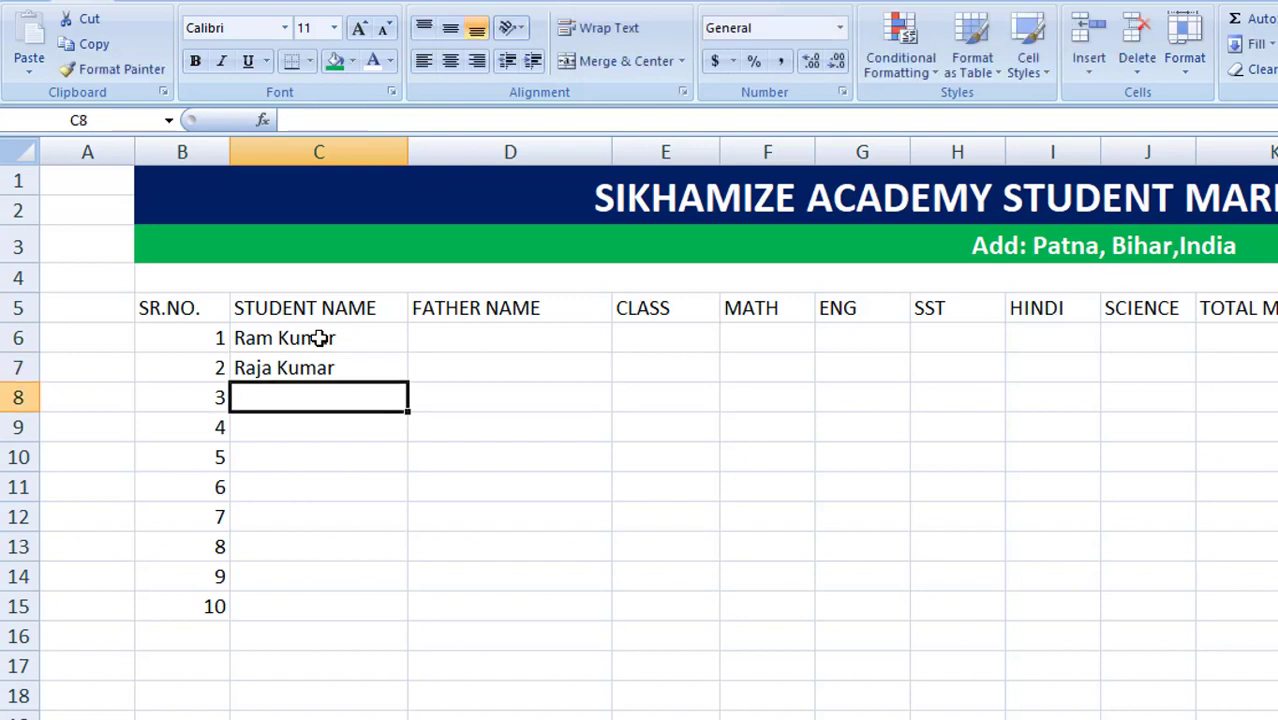
text(K)
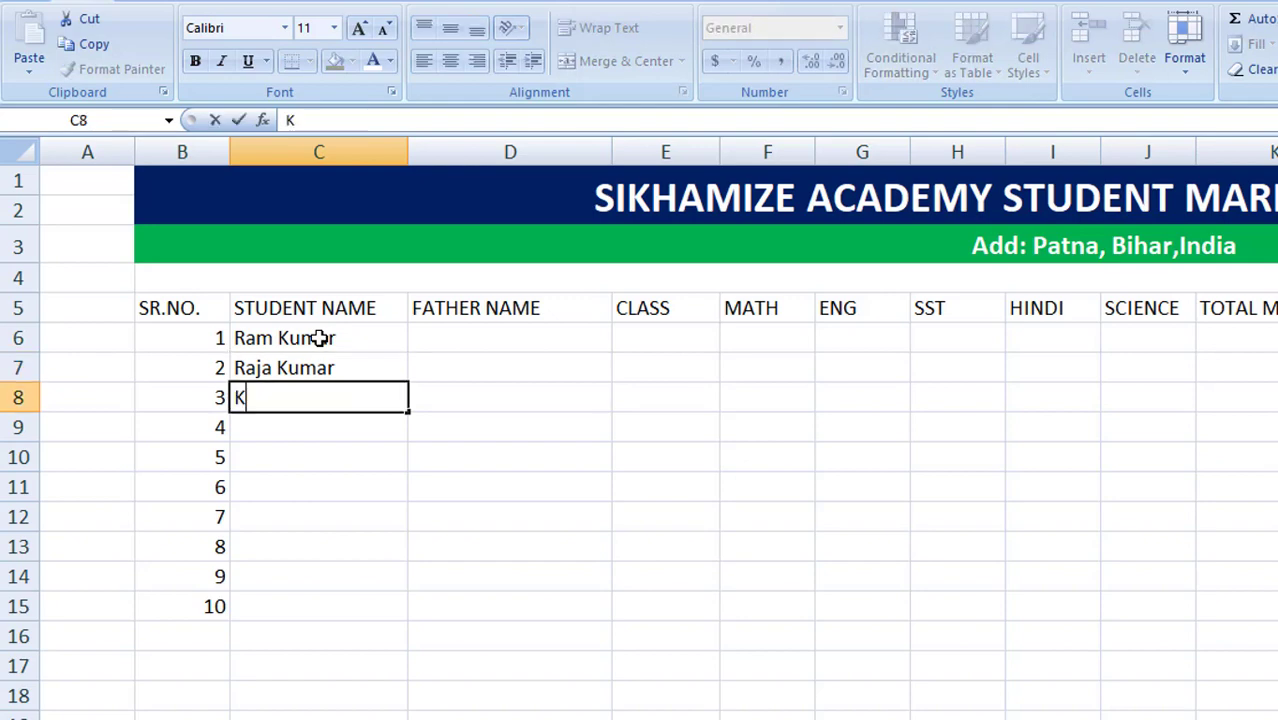
text(umar)
key(Return)
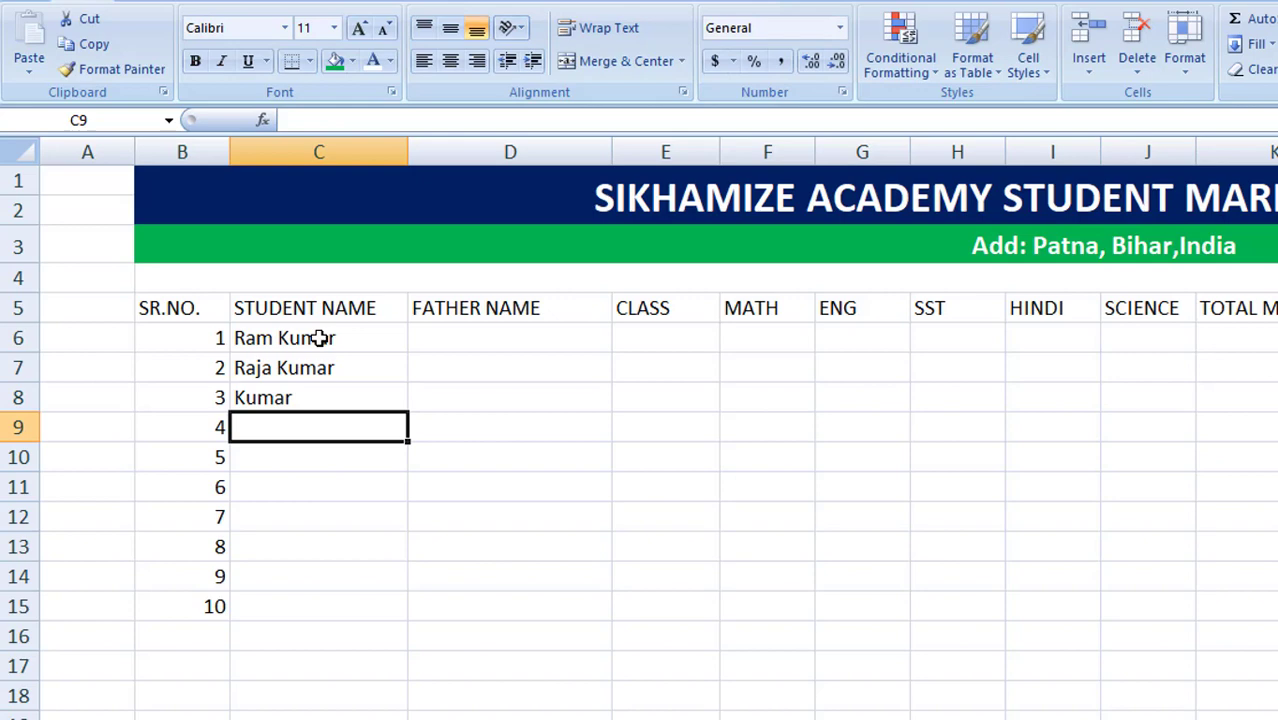
key(Up)
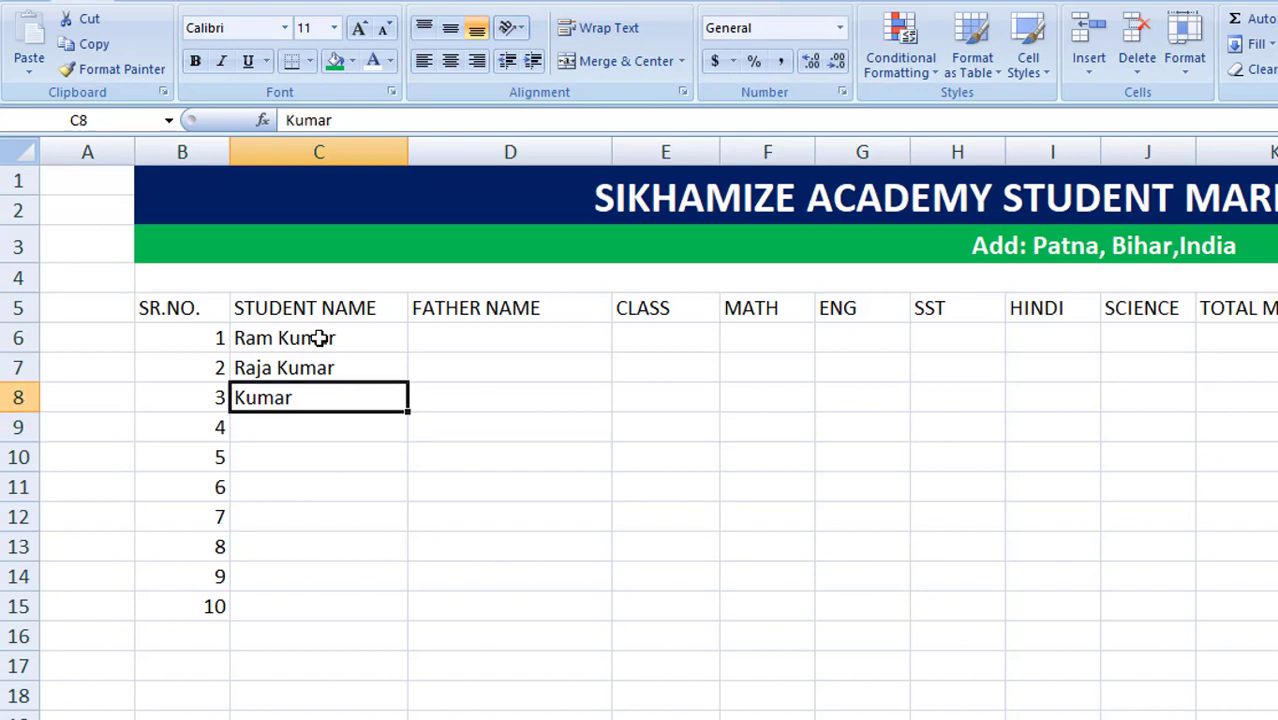
text(m)
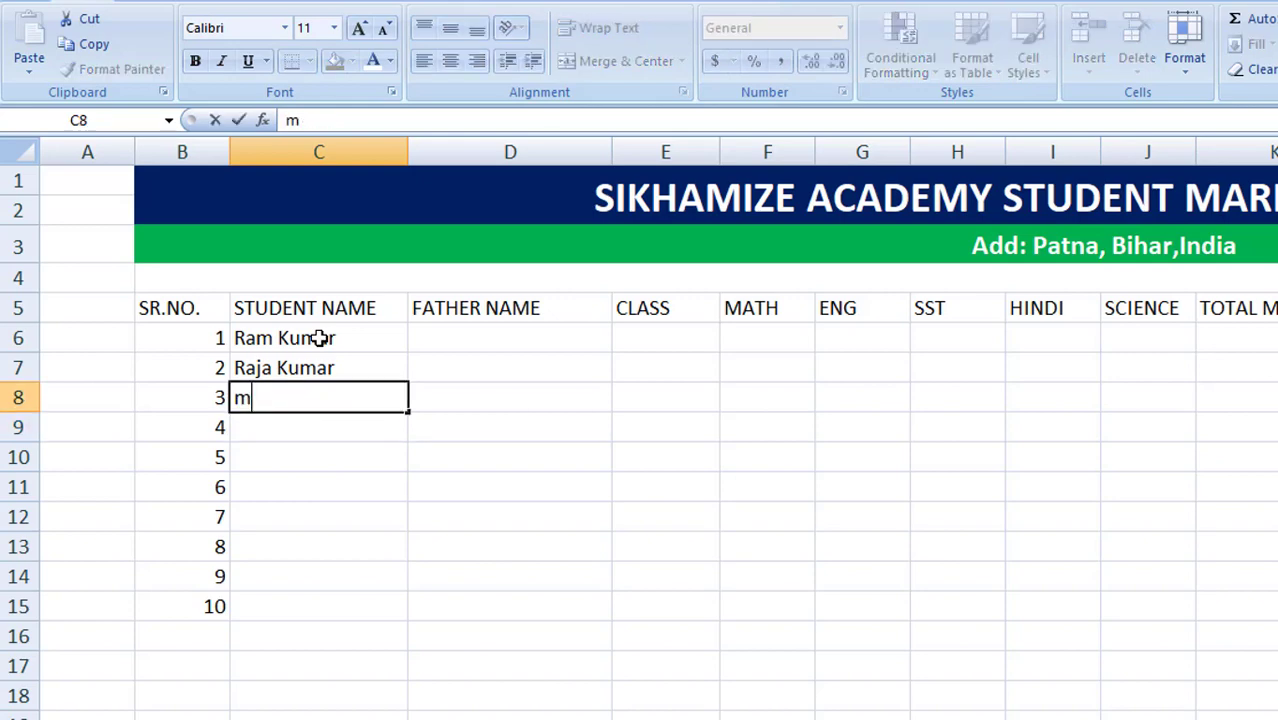
key(BackSpace)
text(Muk)
text(esh)
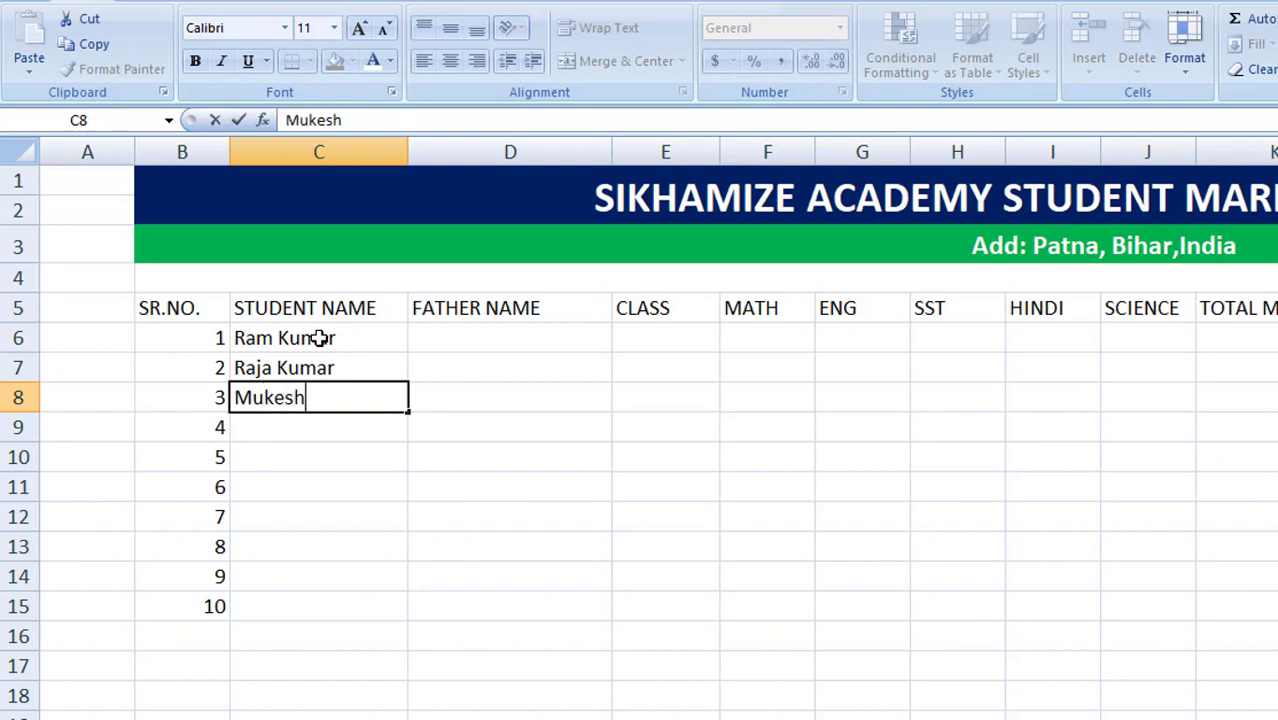
text( Kuma)
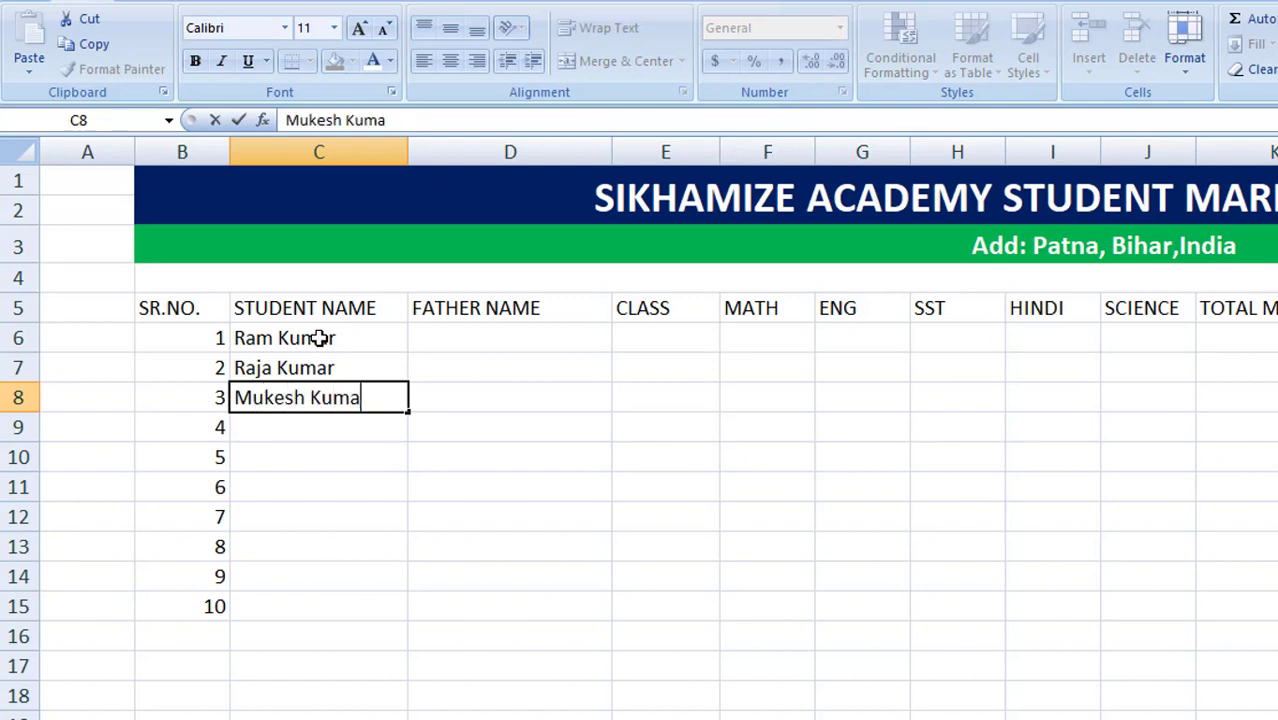
text(r)
key(Tab)
key(Down)
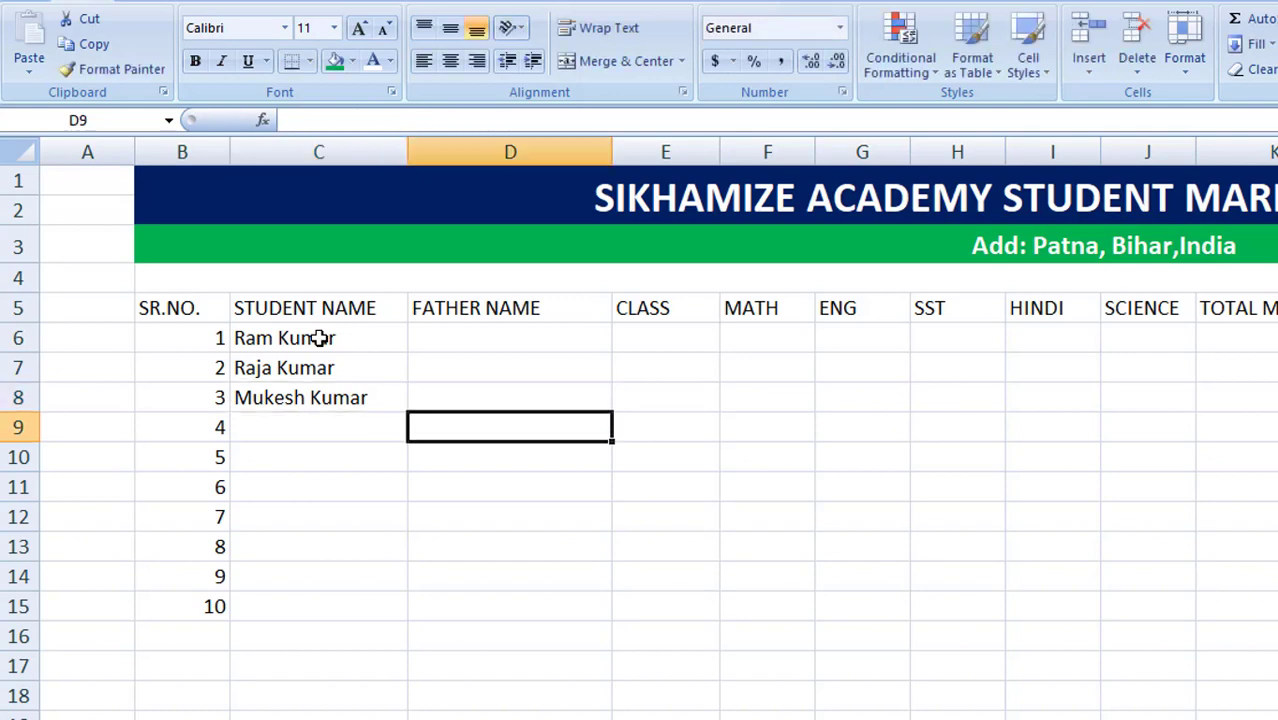
key(Left)
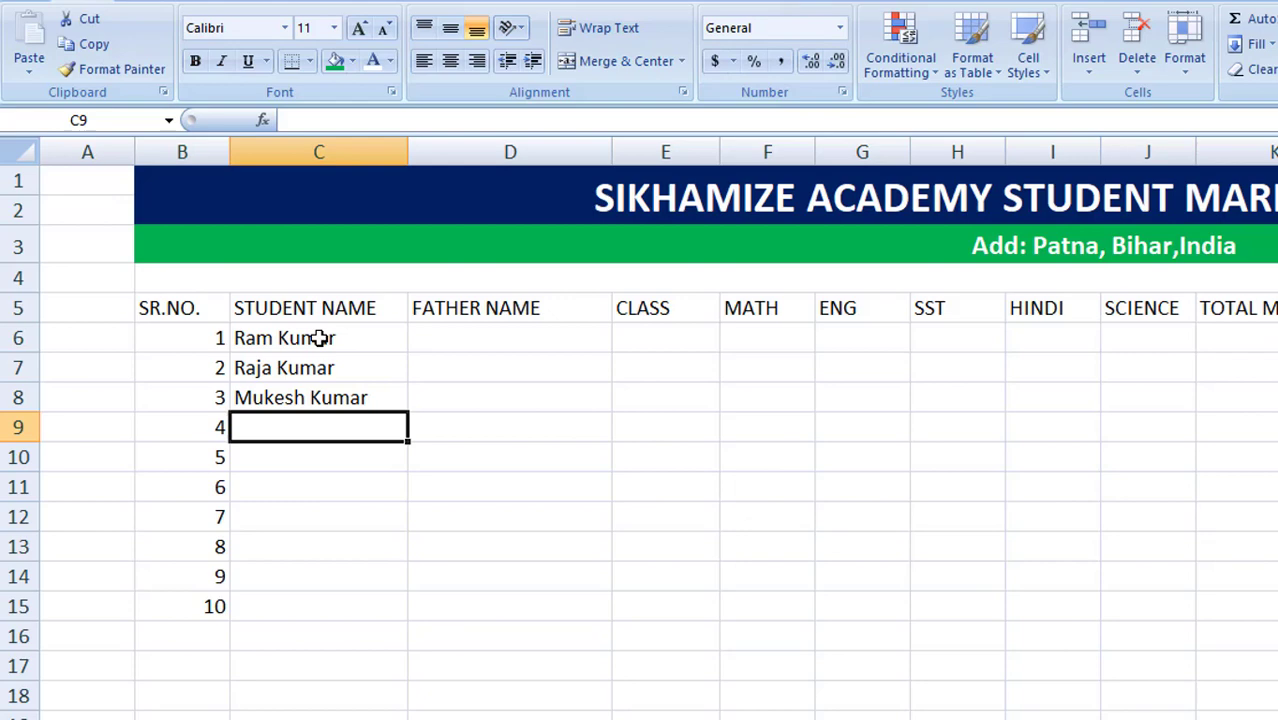
text(Poo)
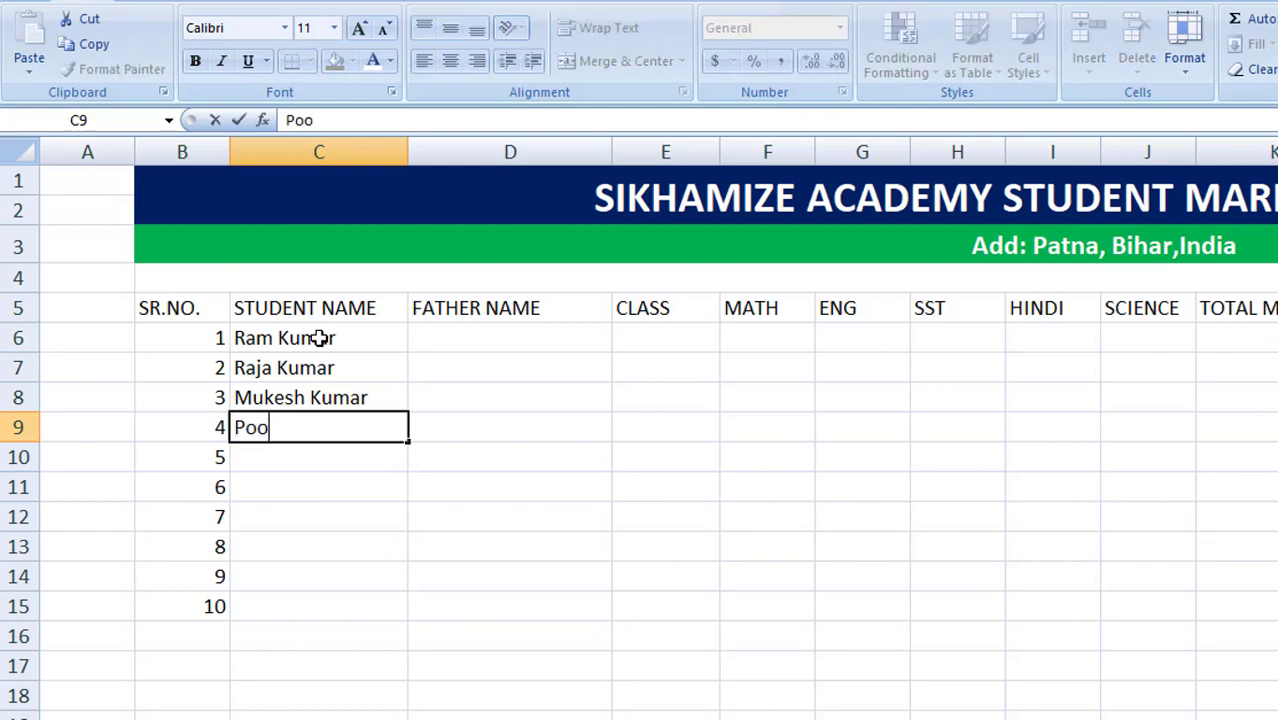
text(ja Kuma)
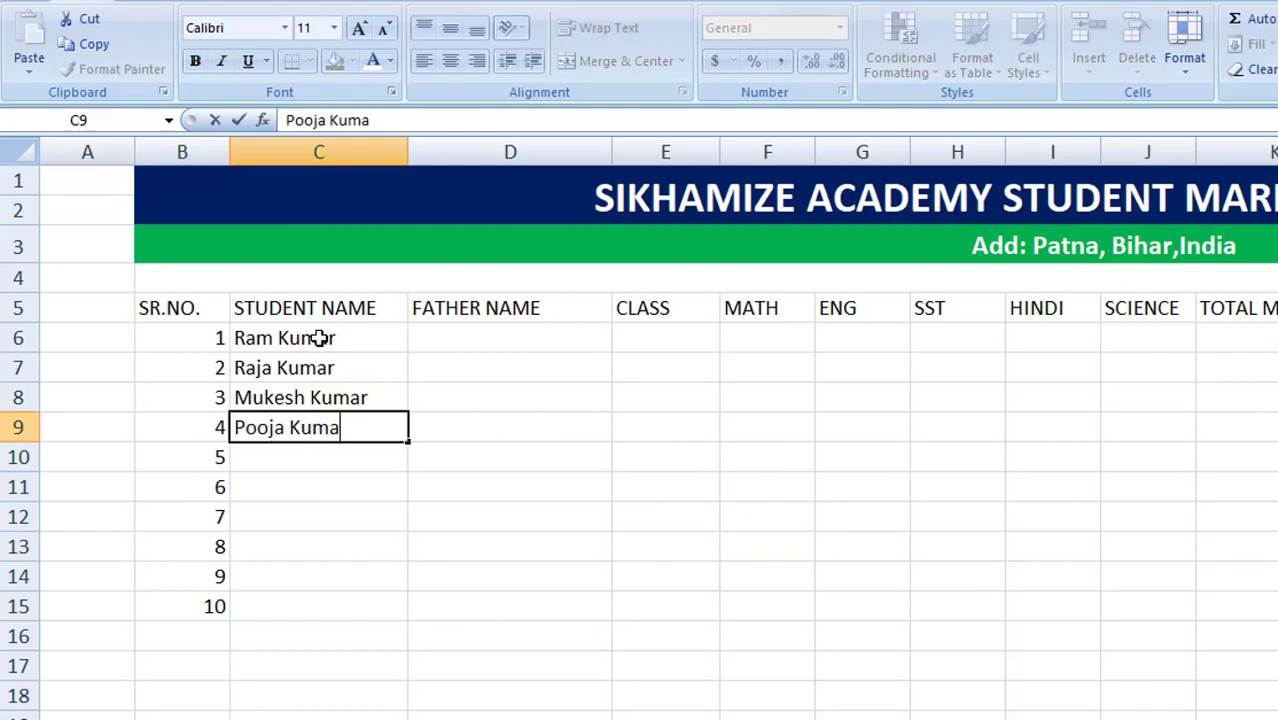
text(ri)
key(Return)
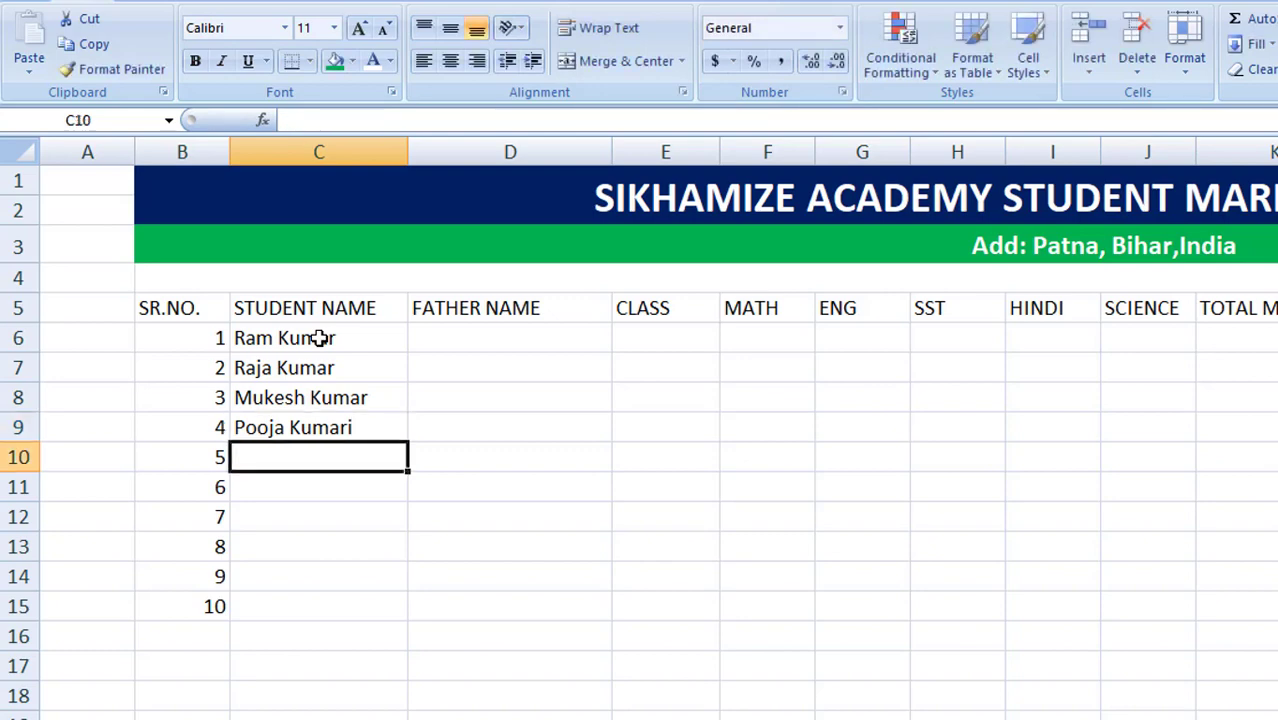
Step: Select the four student names in C6:C9 to check them
drag(328, 340, 351, 536)
drag(360, 457, 374, 439)
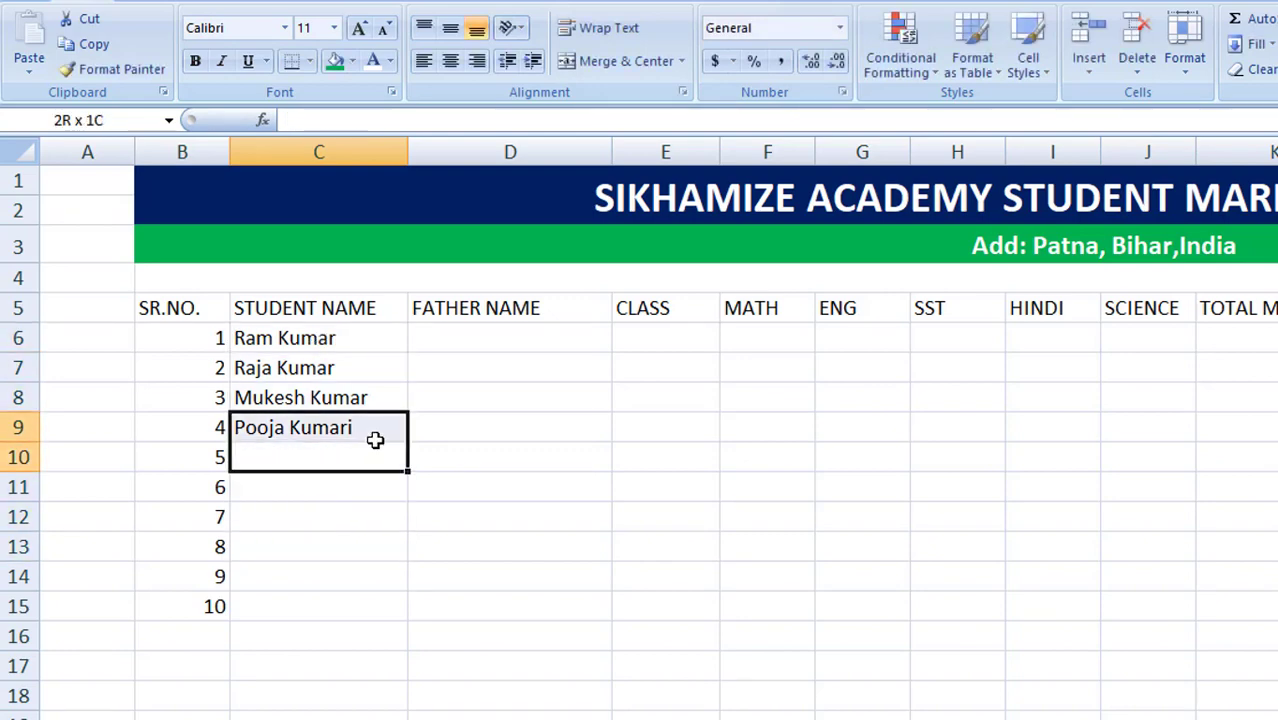
click(397, 541)
drag(310, 338, 316, 418)
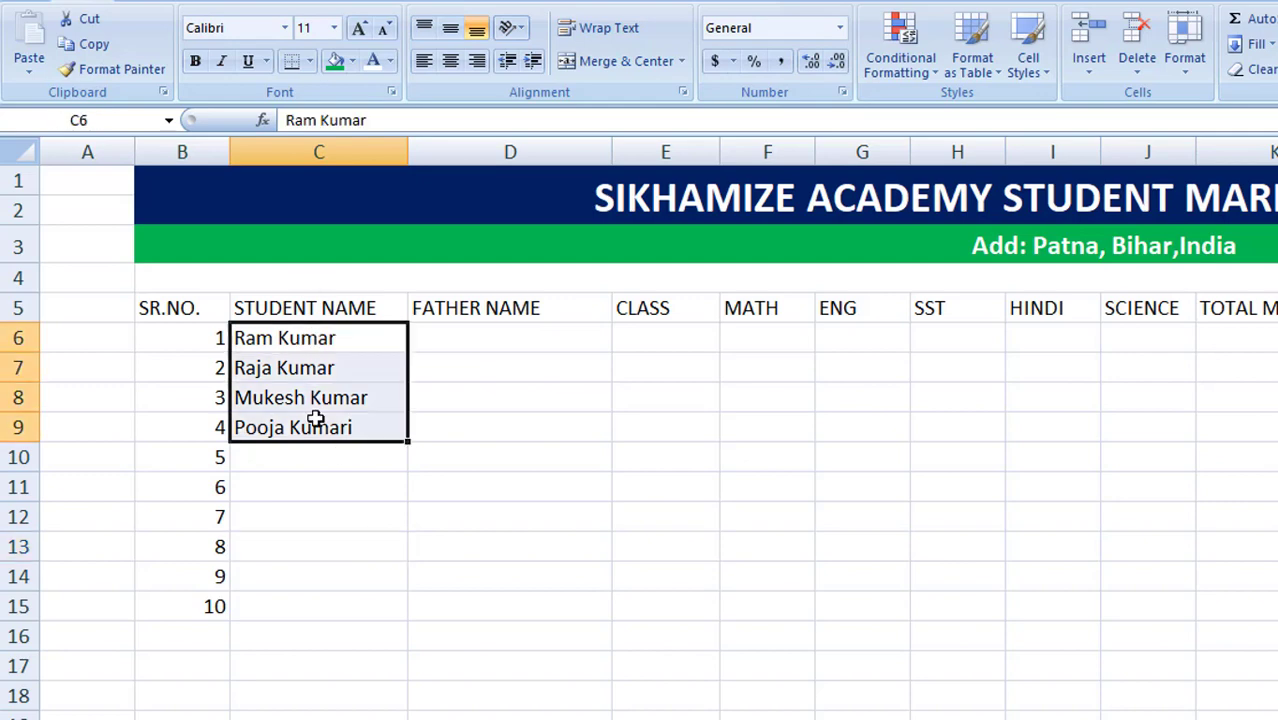
click(646, 542)
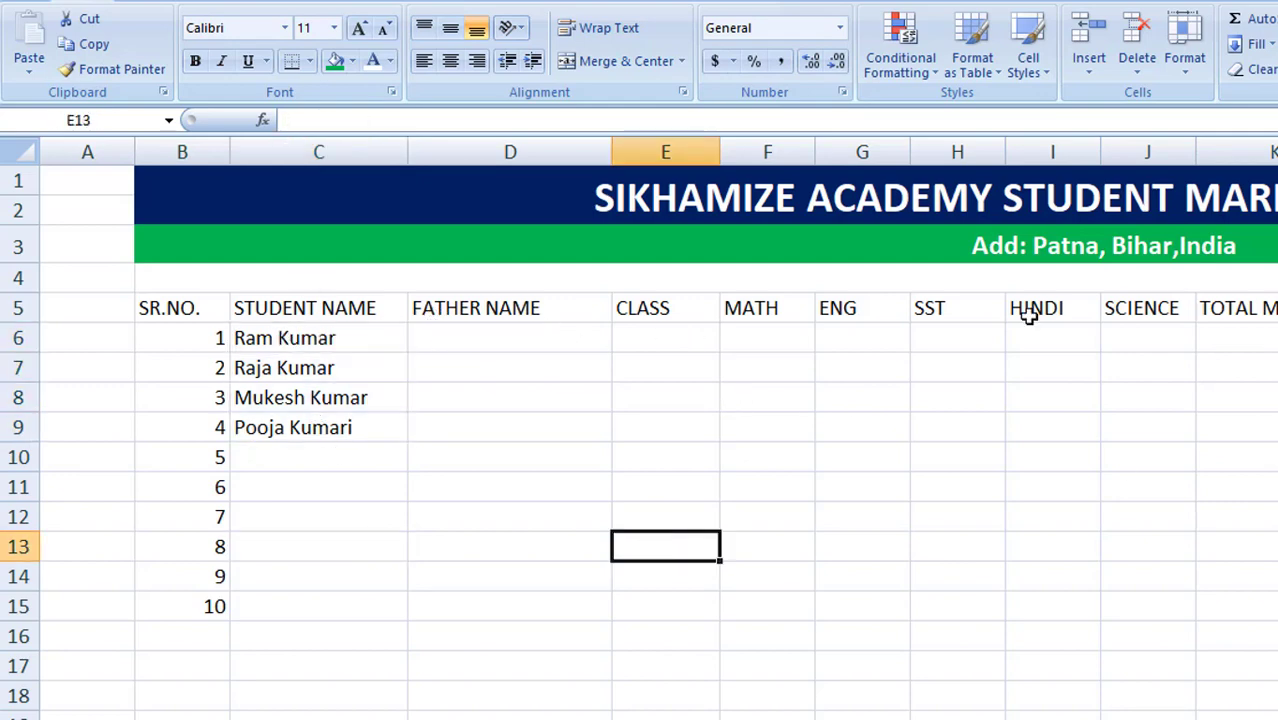
click(536, 192)
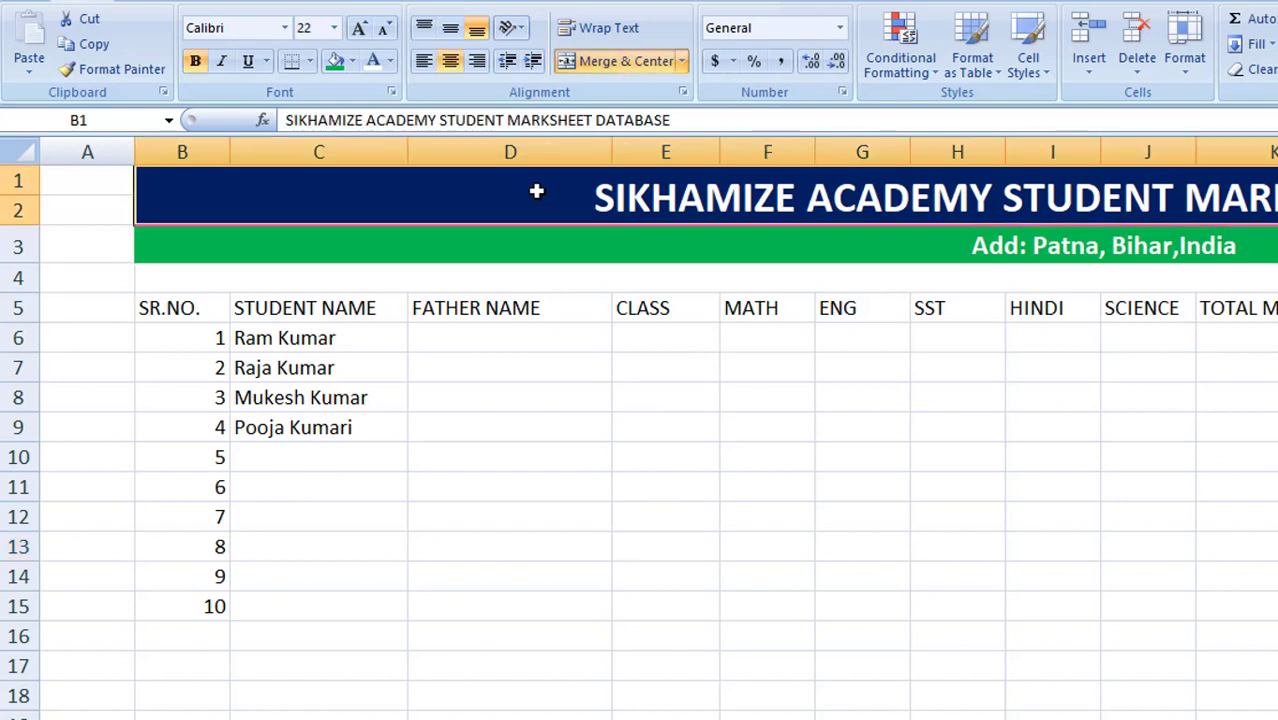
click(485, 342)
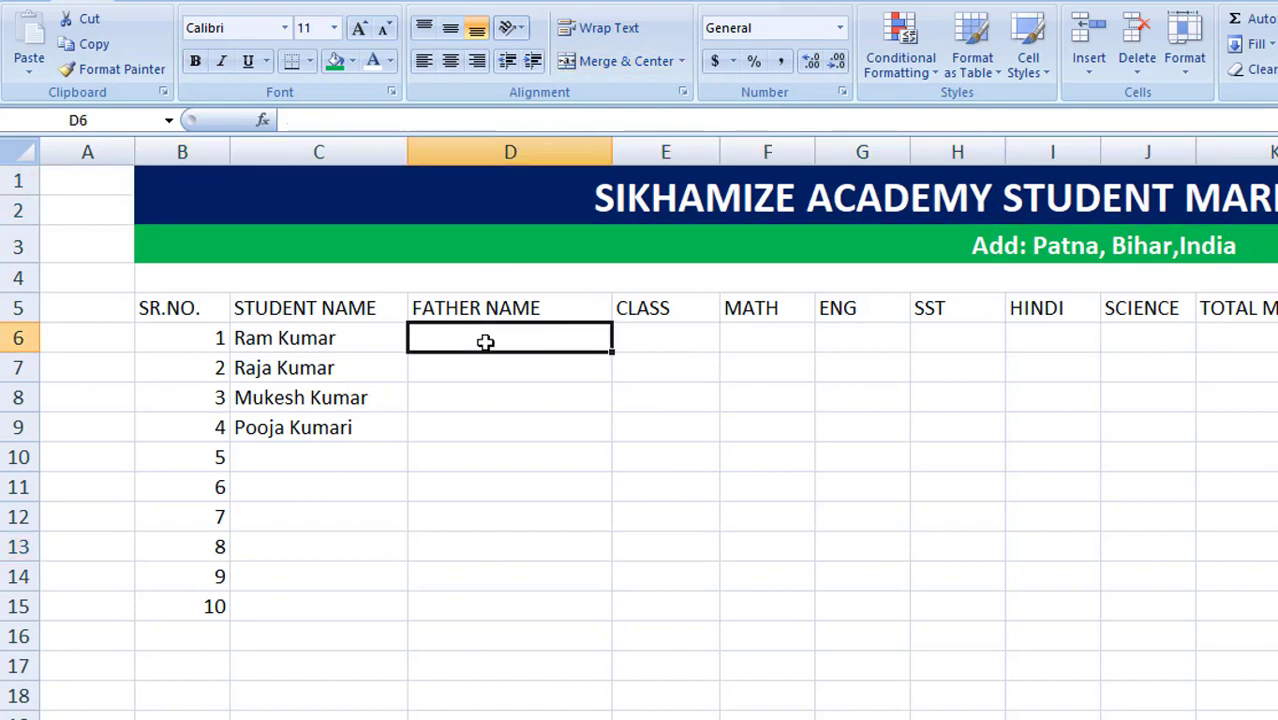
text(Mo)
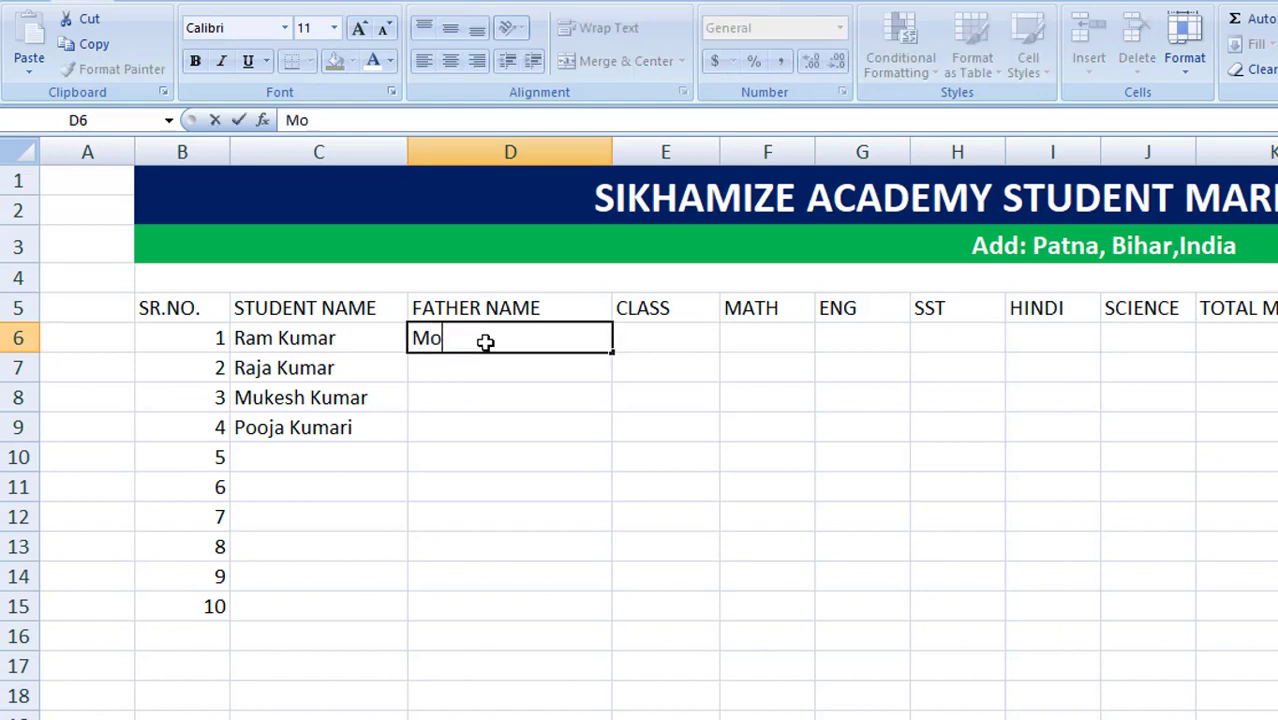
text(han)
text( Thaku)
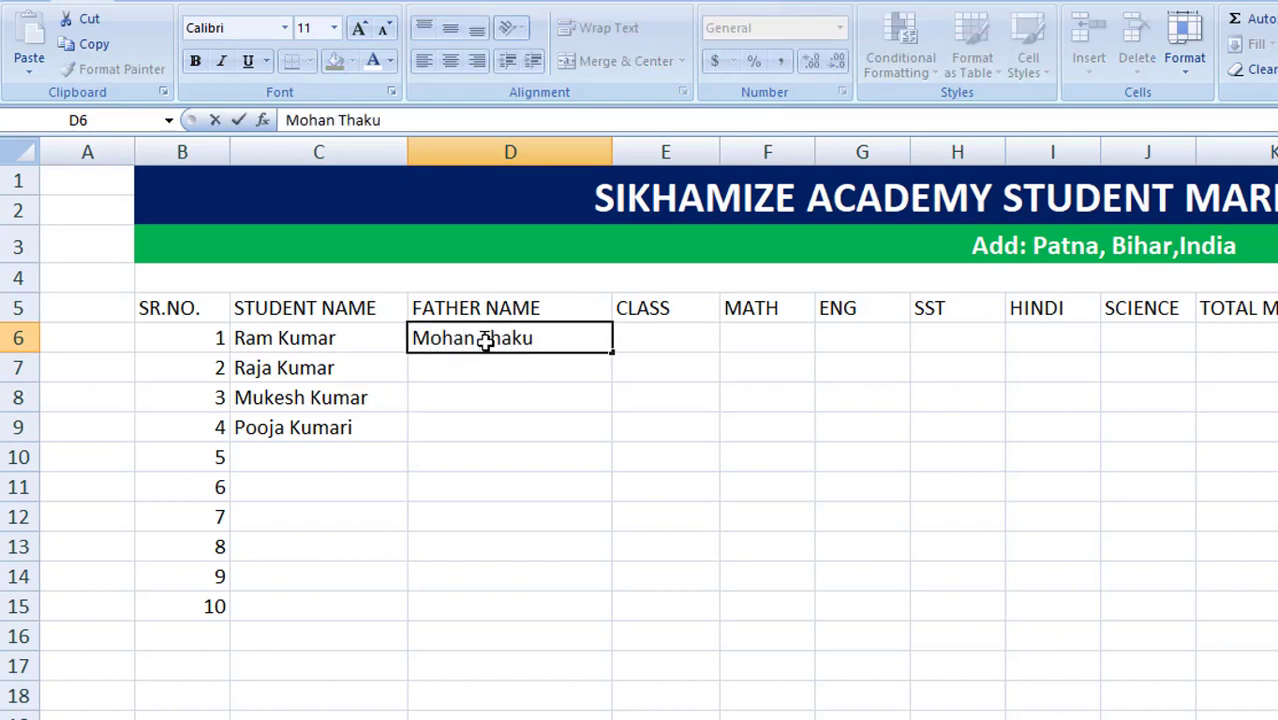
text(r)
key(Return)
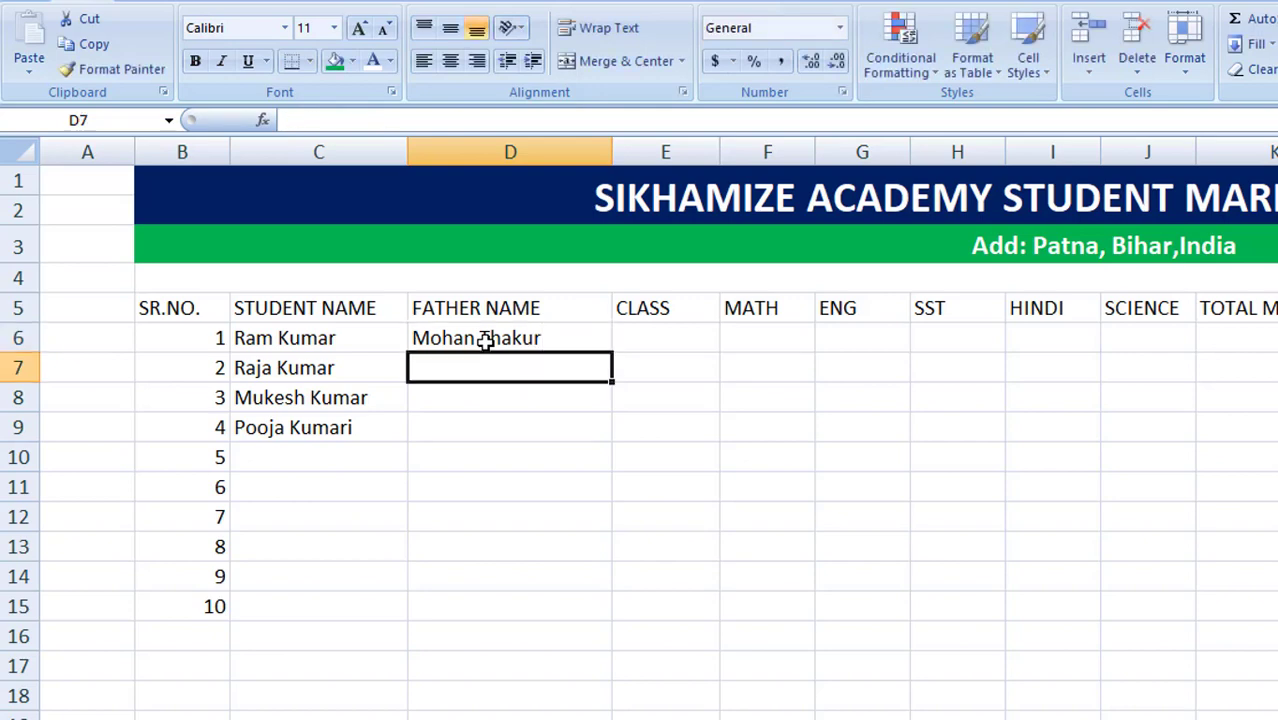
text(Nit)
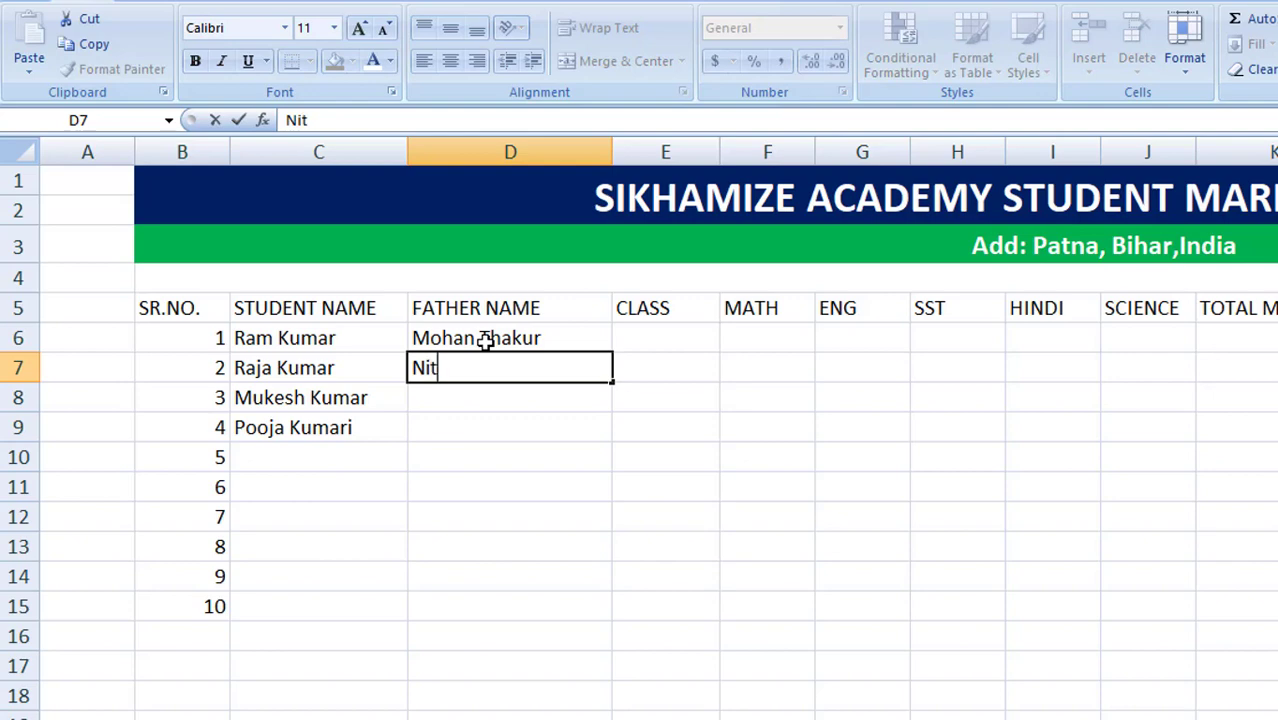
text(esh)
text( F)
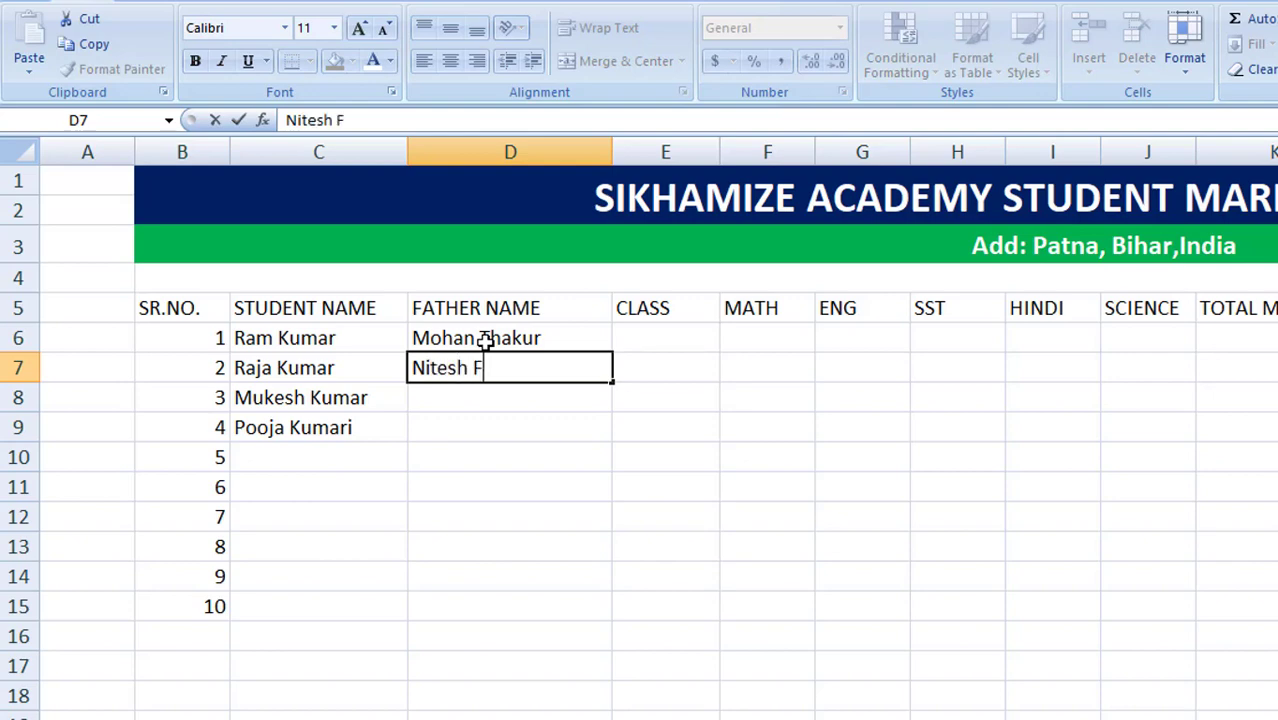
key(BackSpace)
text(DAY)
key(BackSpace)
key(BackSpace)
key(BackSpace)
text(Ya)
text(dav)
key(Return)
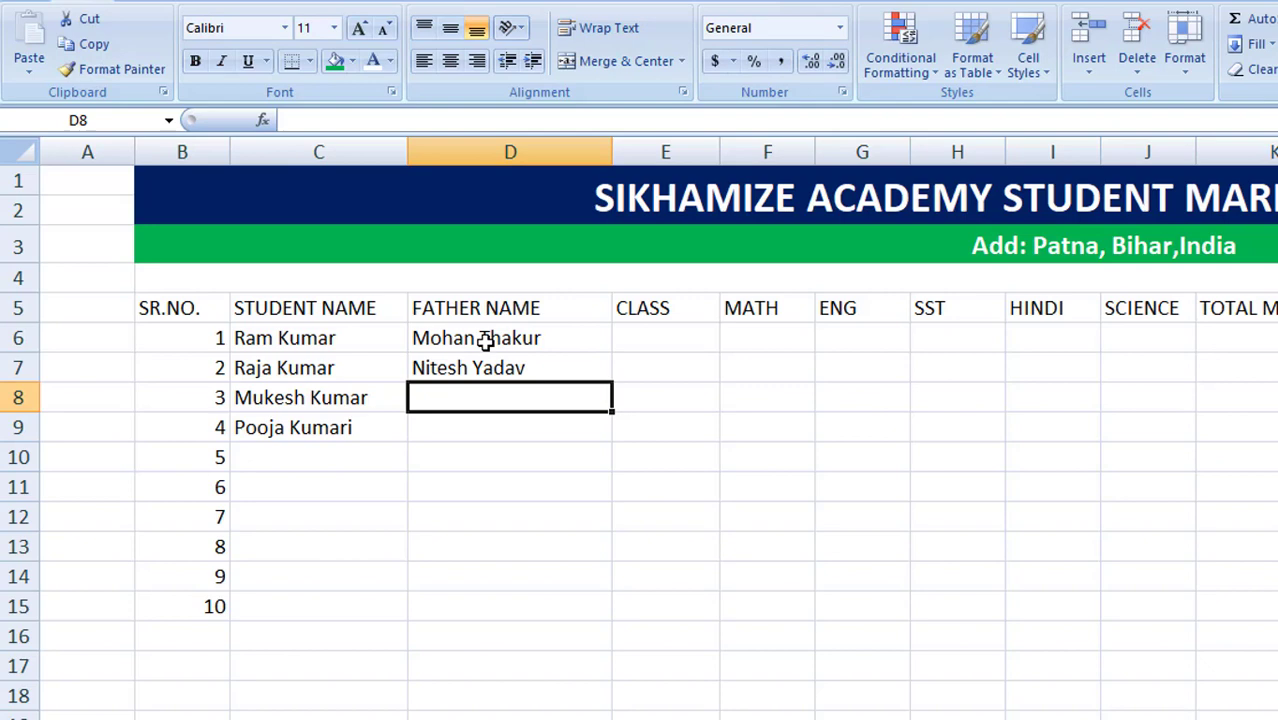
text(Sohan )
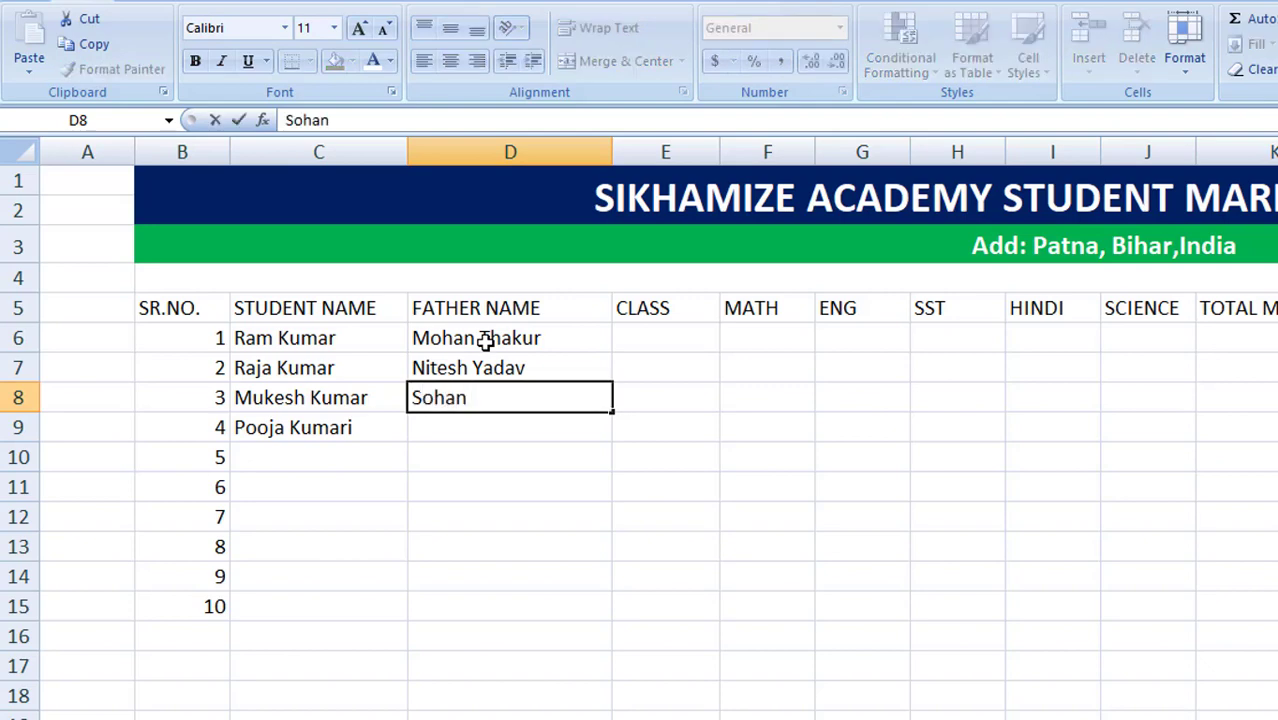
text(Jha)
key(Return)
text(Ram )
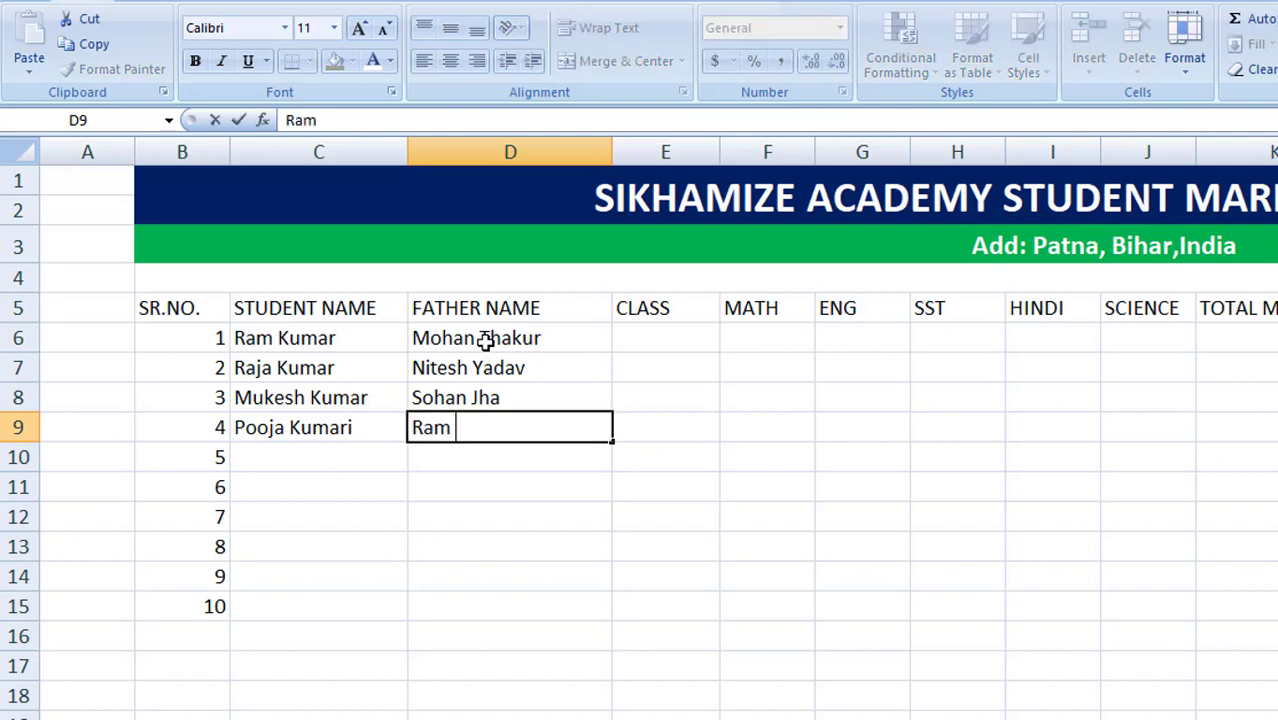
text(Singh)
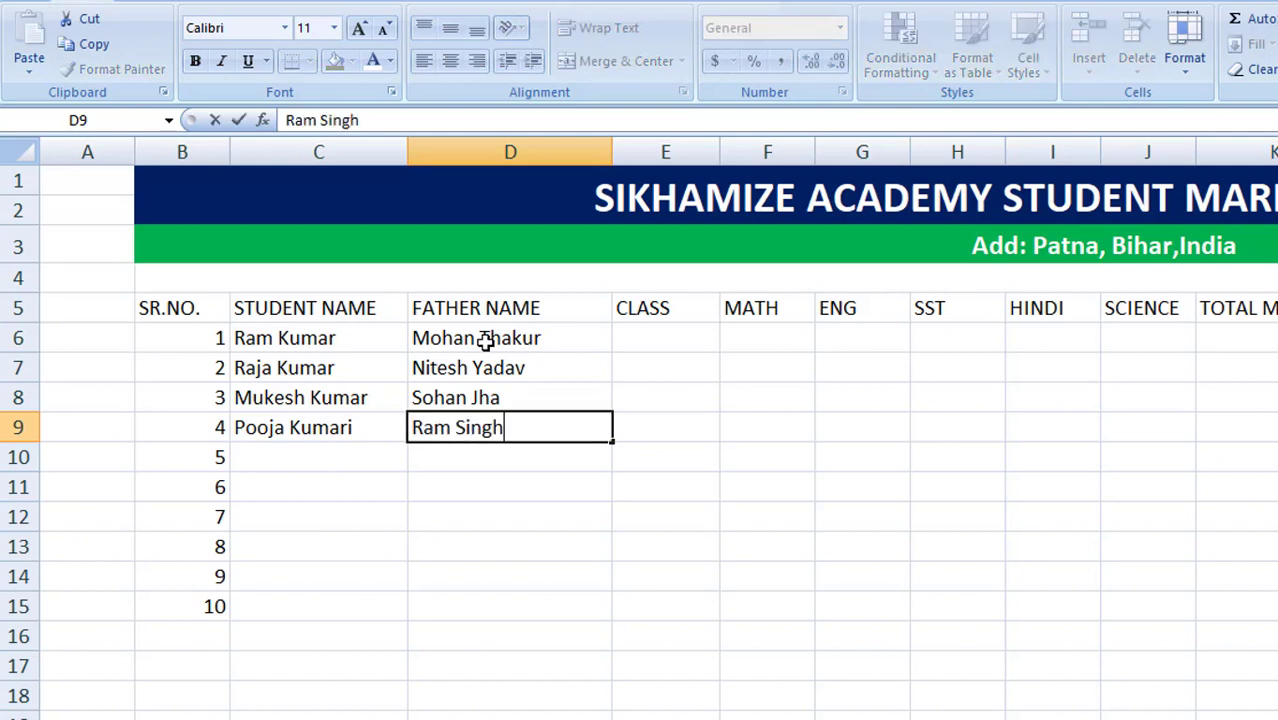
key(Tab)
key(Up)
key(Up)
key(Up)
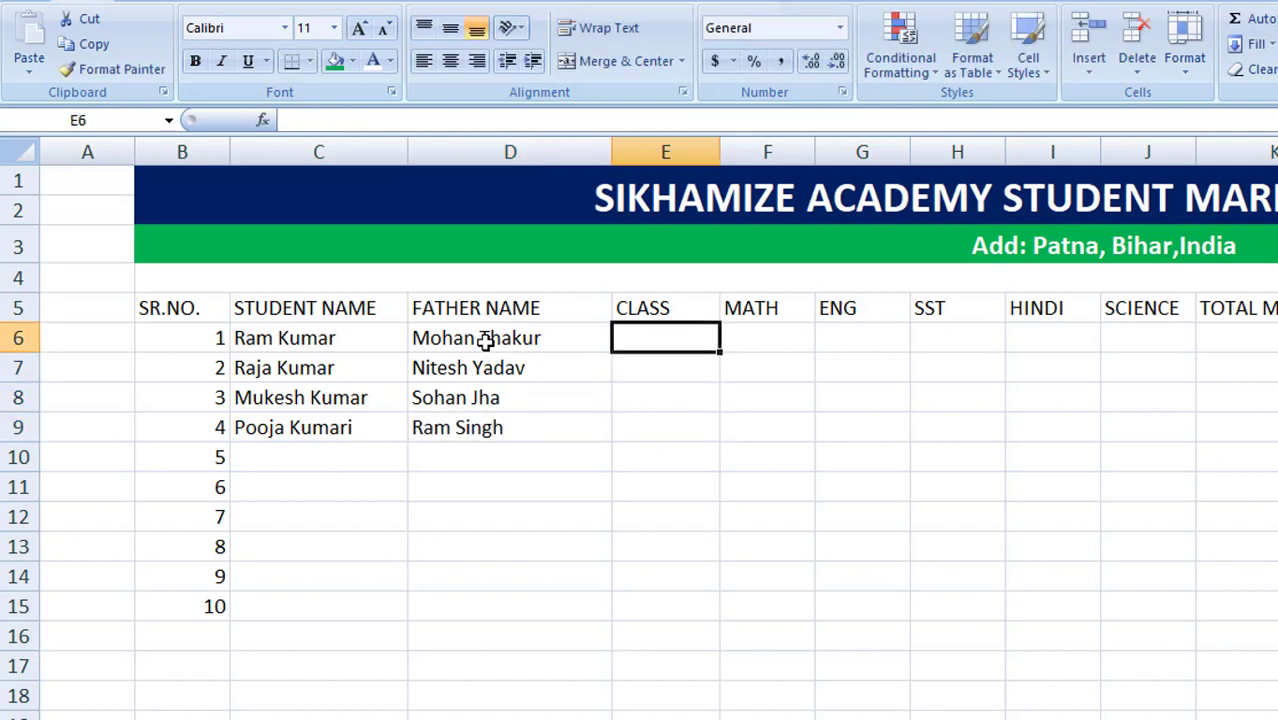
Step: Enter class 10 in E6 through E9 for Ram, Raja, Mukesh and Pooja
text(10)
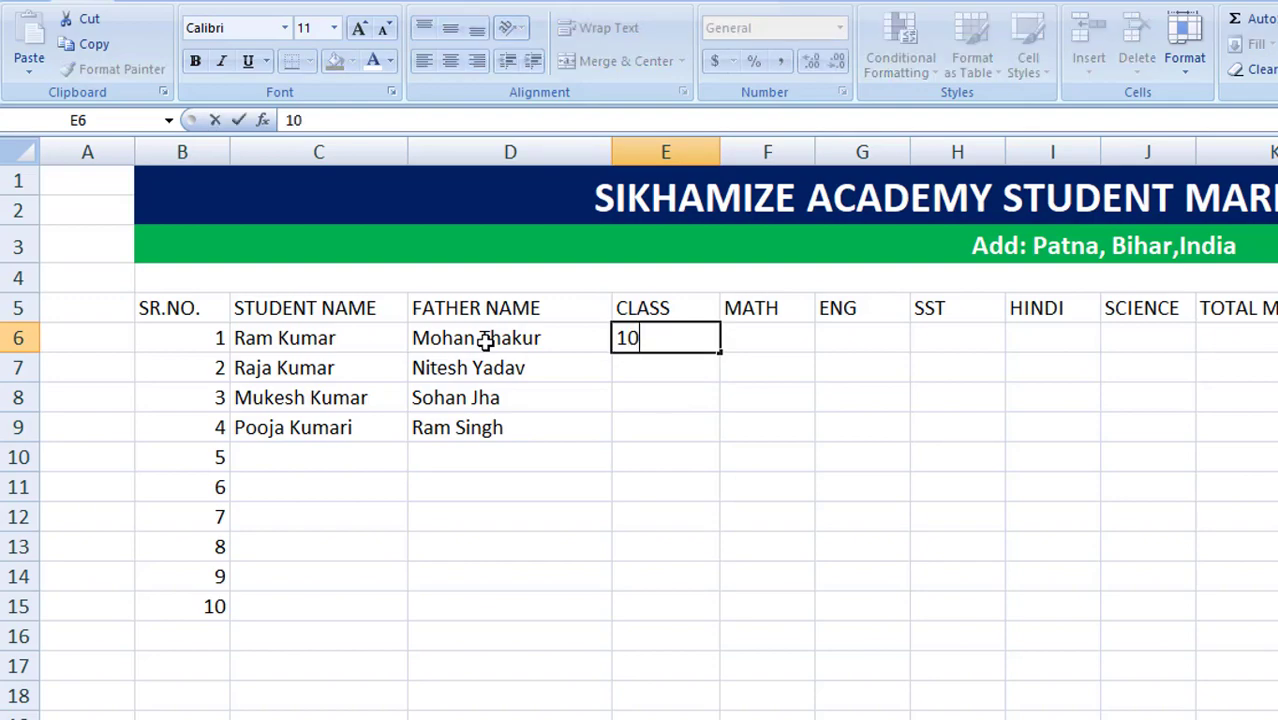
key(Return)
text(10)
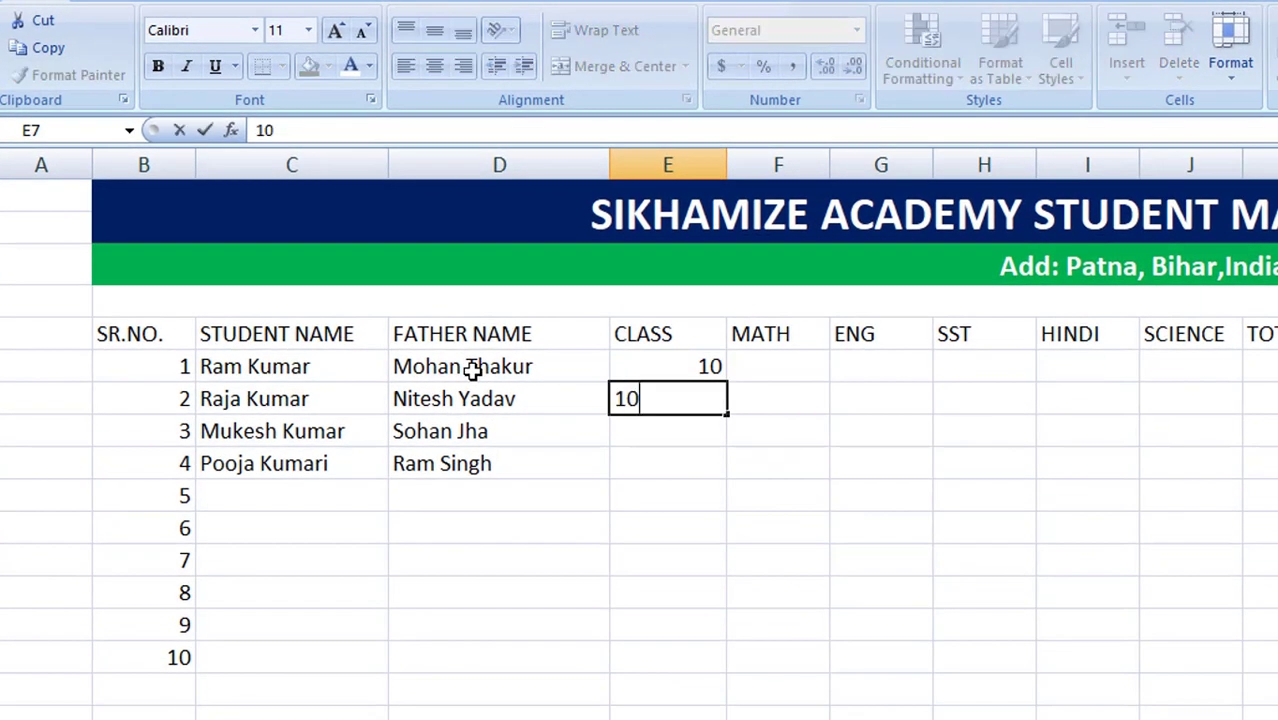
key(Return)
text(10)
key(Return)
text(10)
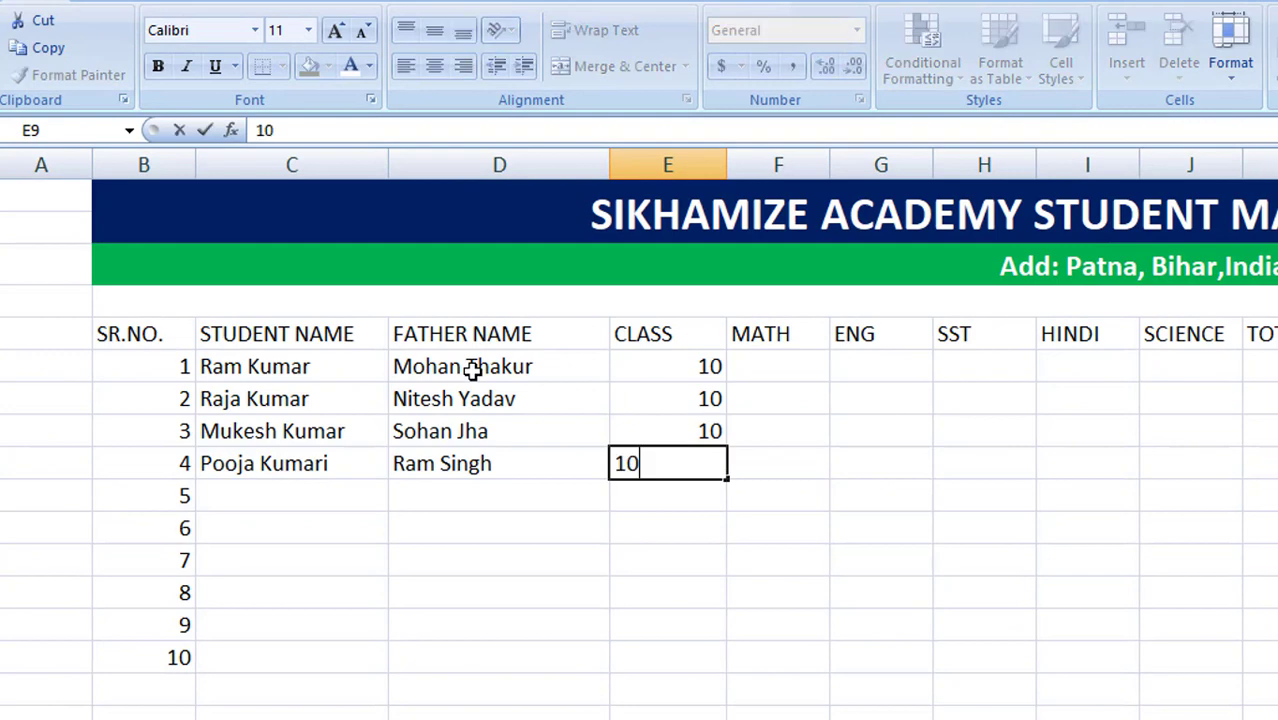
key(Return)
key(Right)
key(Up)
key(Up)
key(Up)
key(Up)
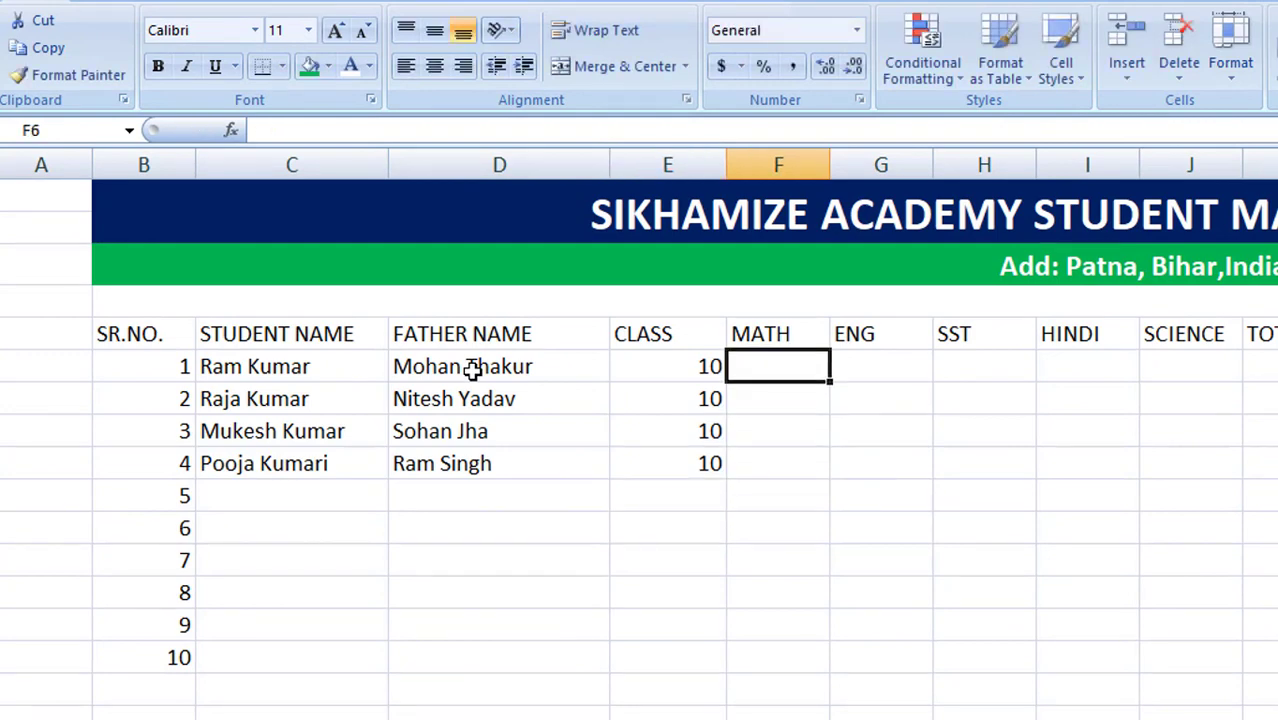
click(838, 485)
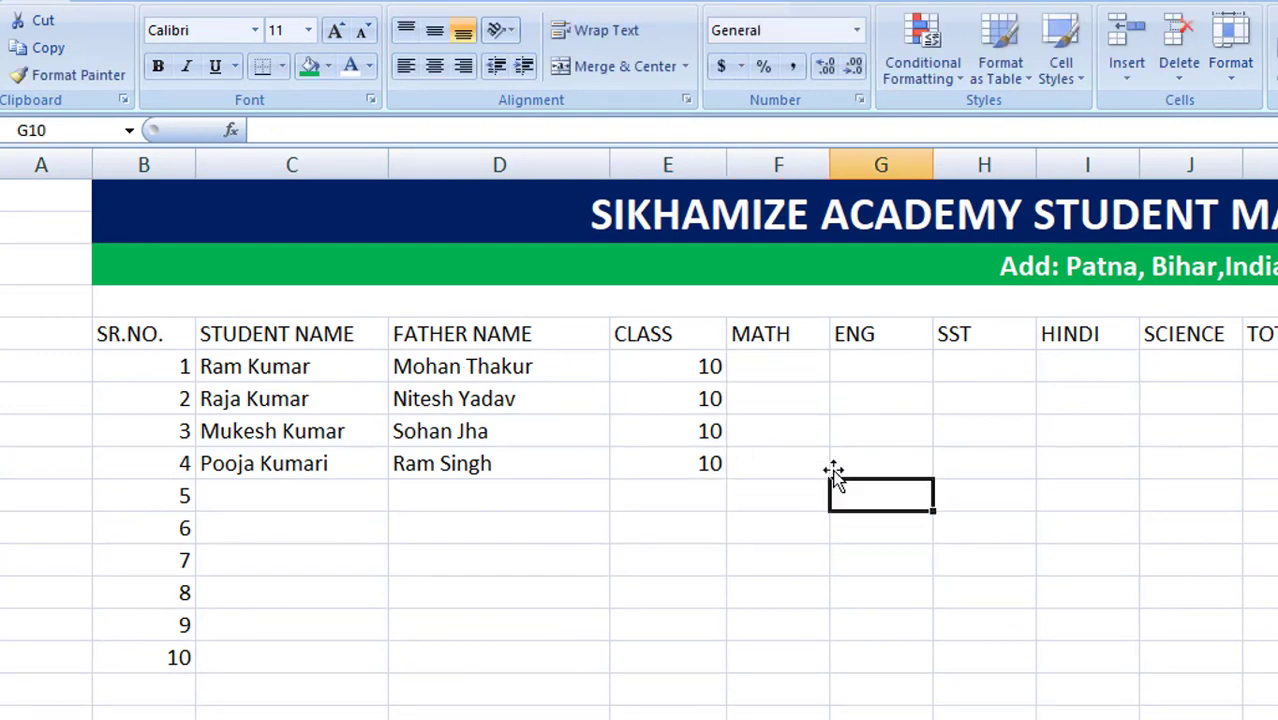
click(764, 369)
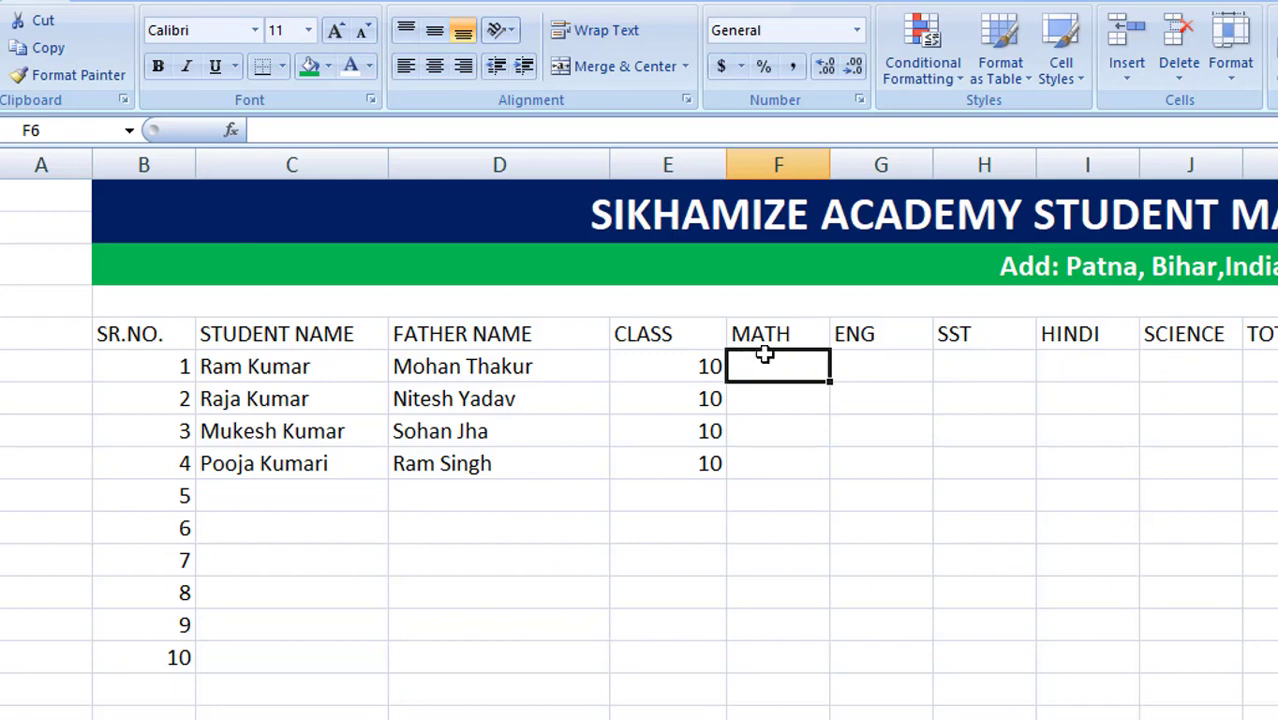
Step: Enter =RANDBETWEEN(20,100) in the first MATH cell, F6
drag(769, 366, 1270, 366)
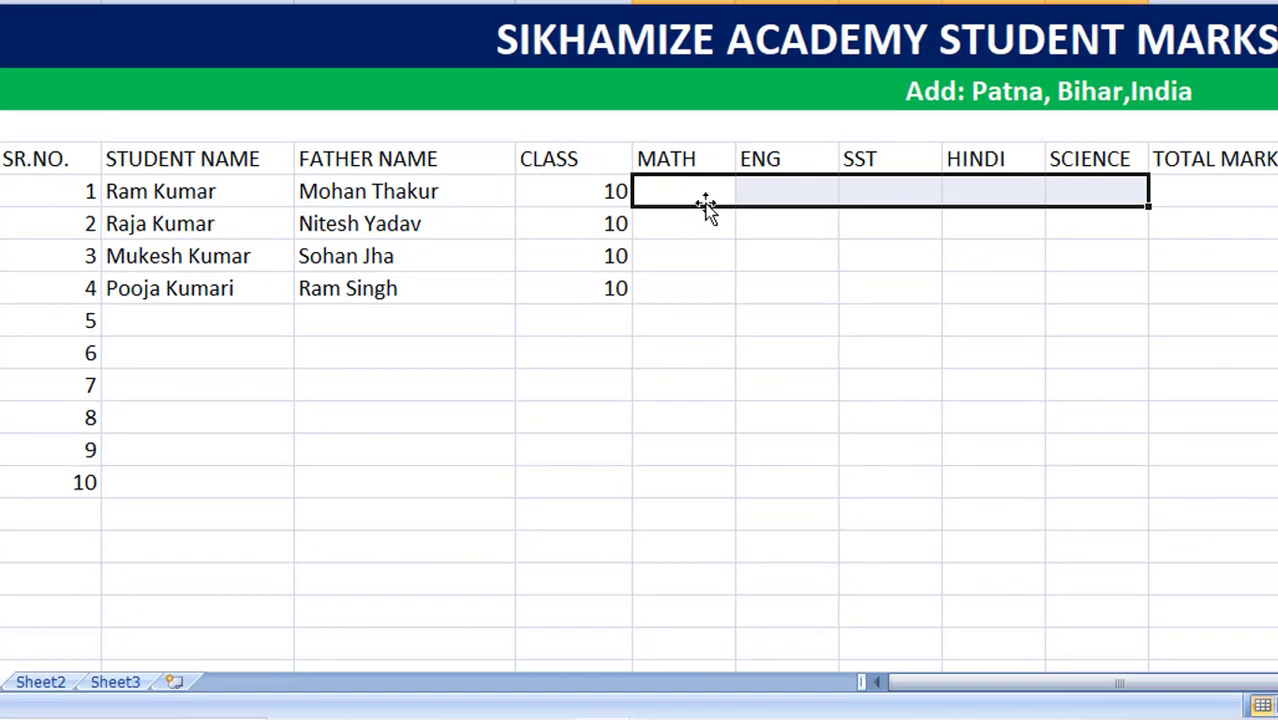
click(695, 192)
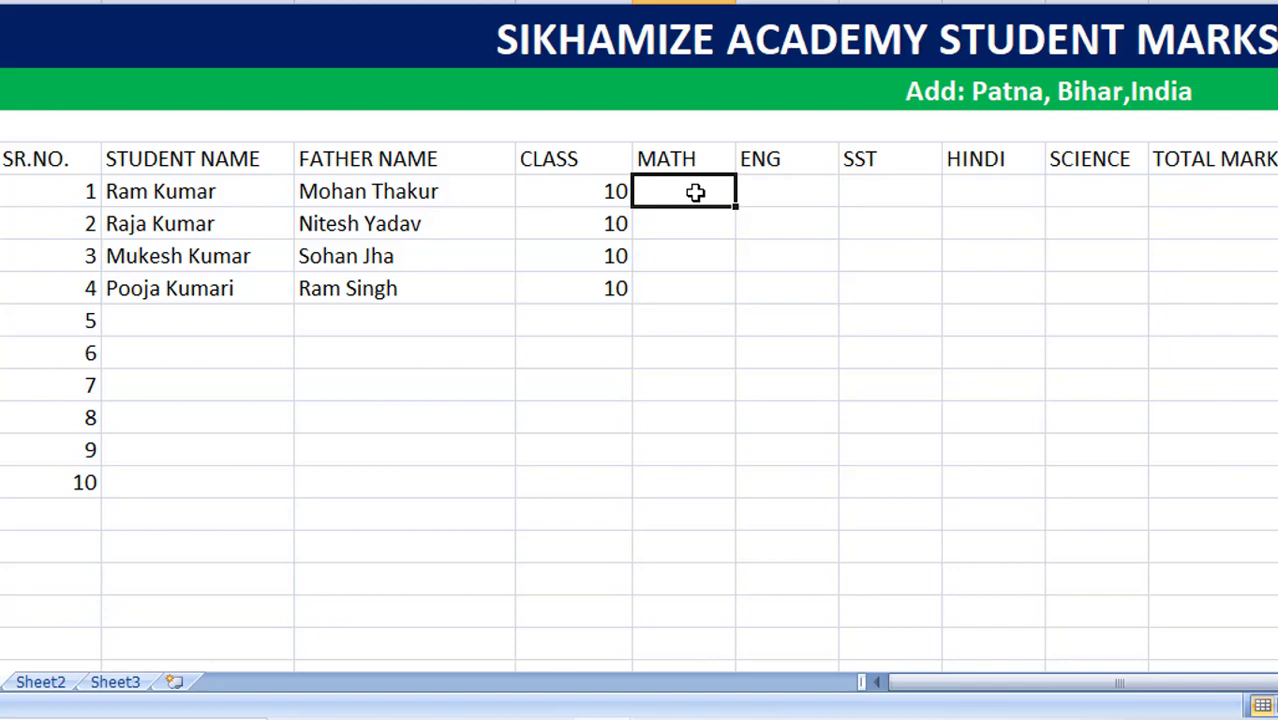
text(=)
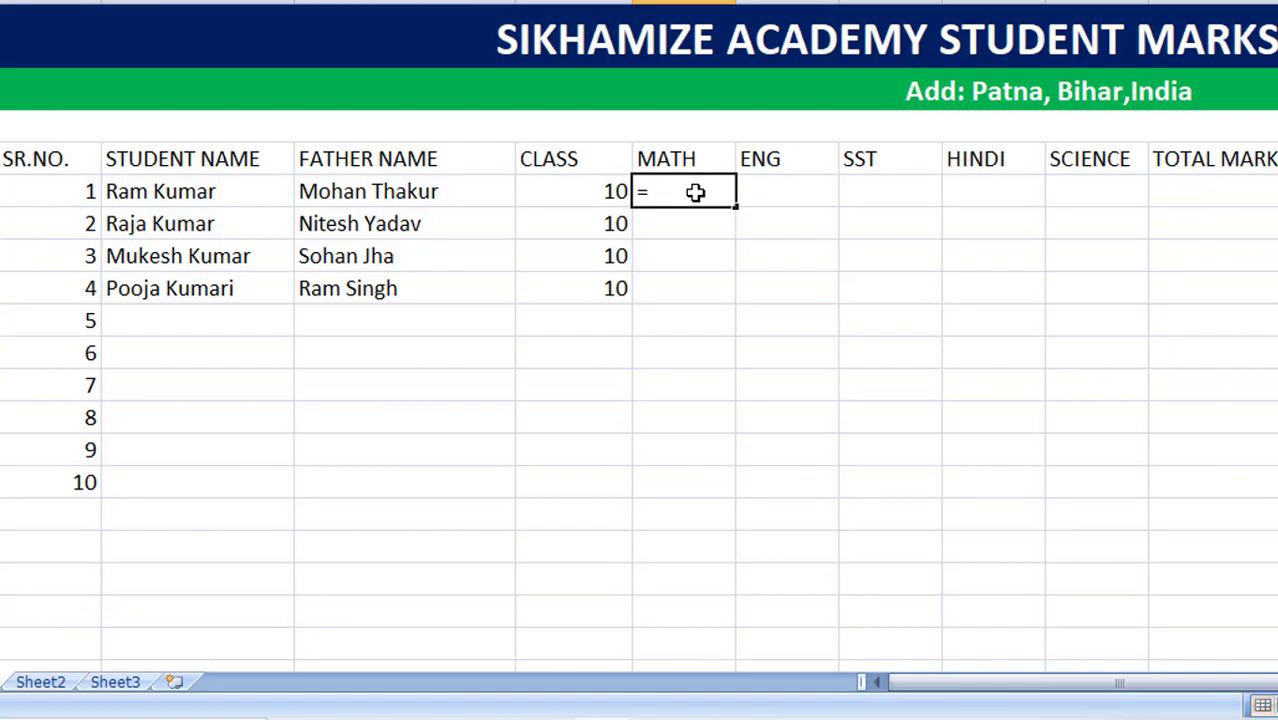
text(ran)
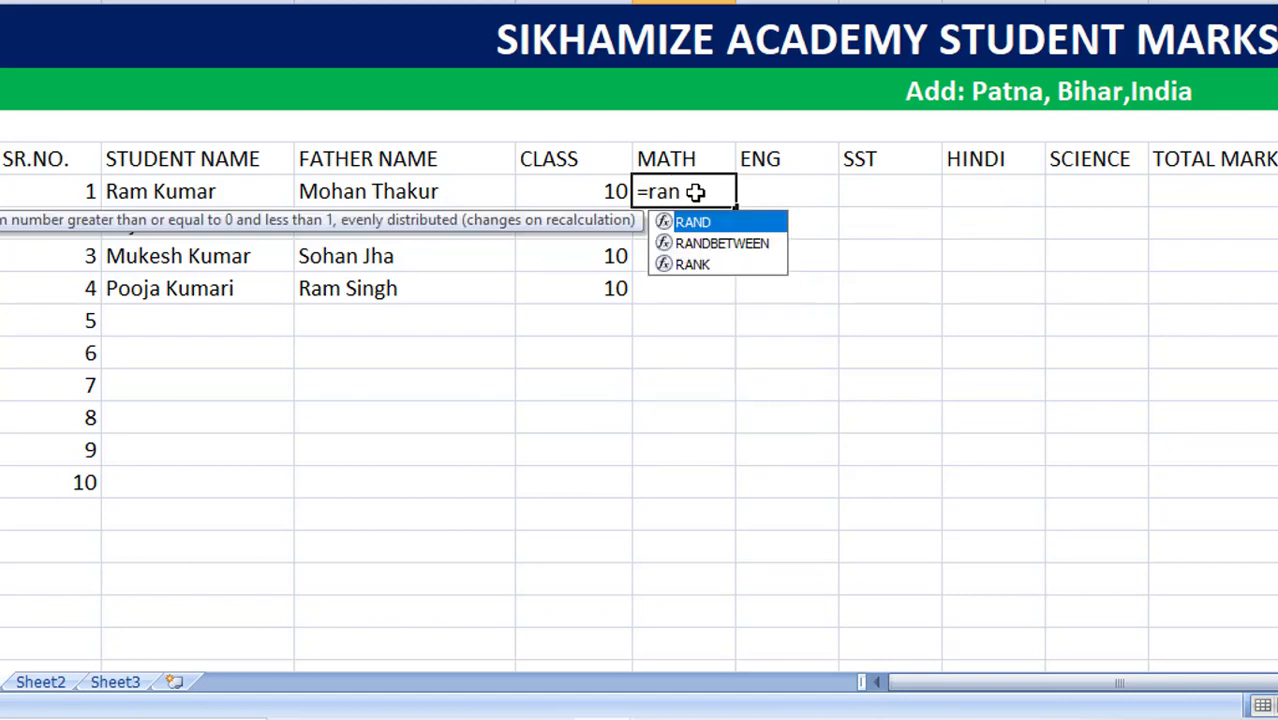
text(d)
key(Down)
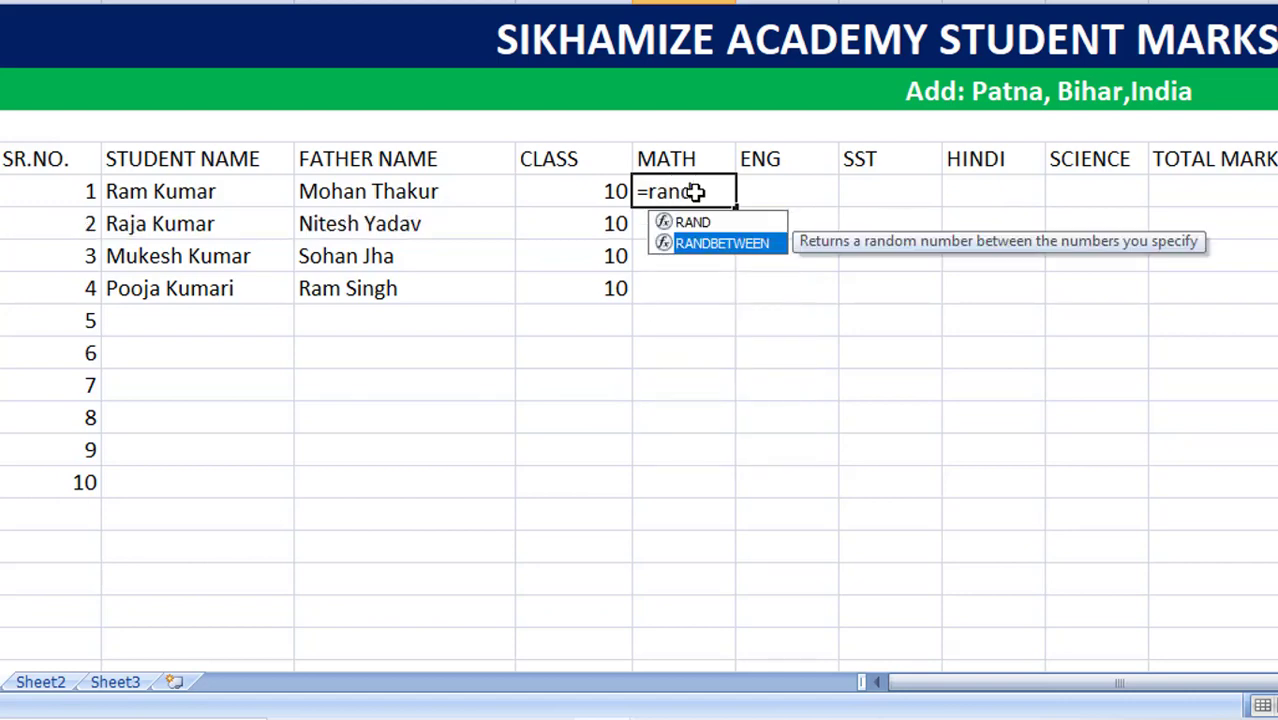
key(Tab)
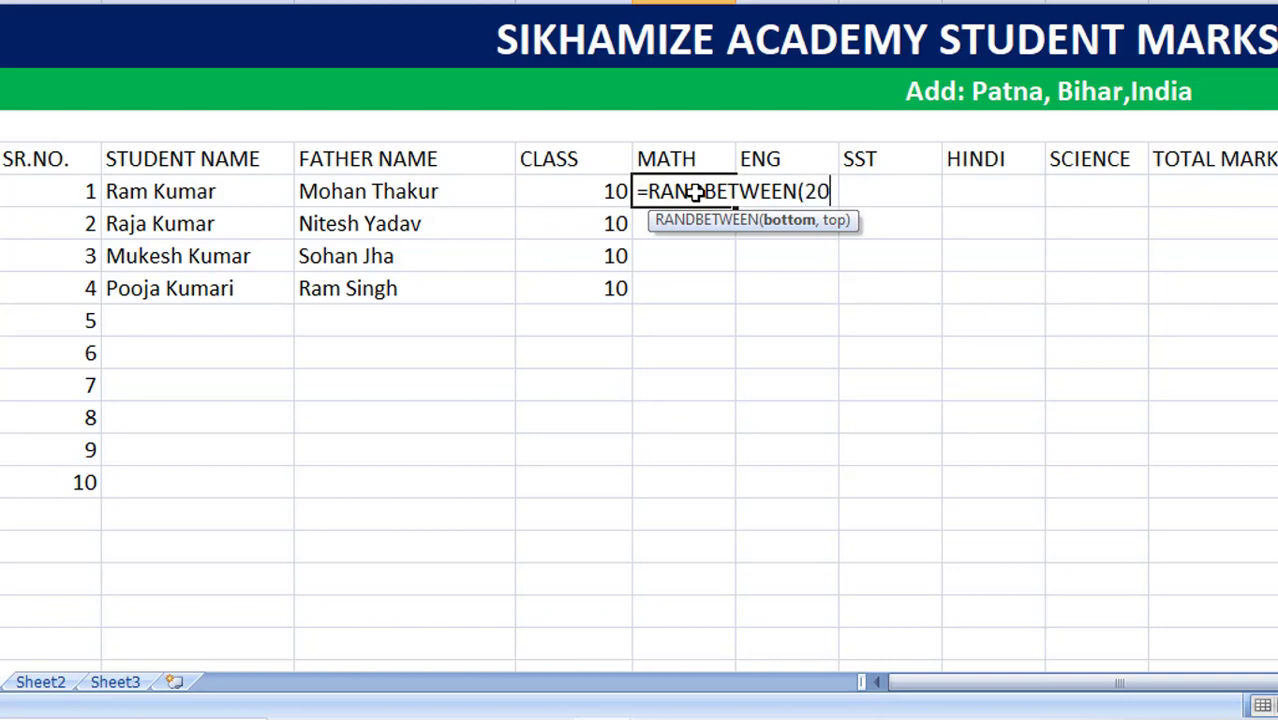
text(,100)
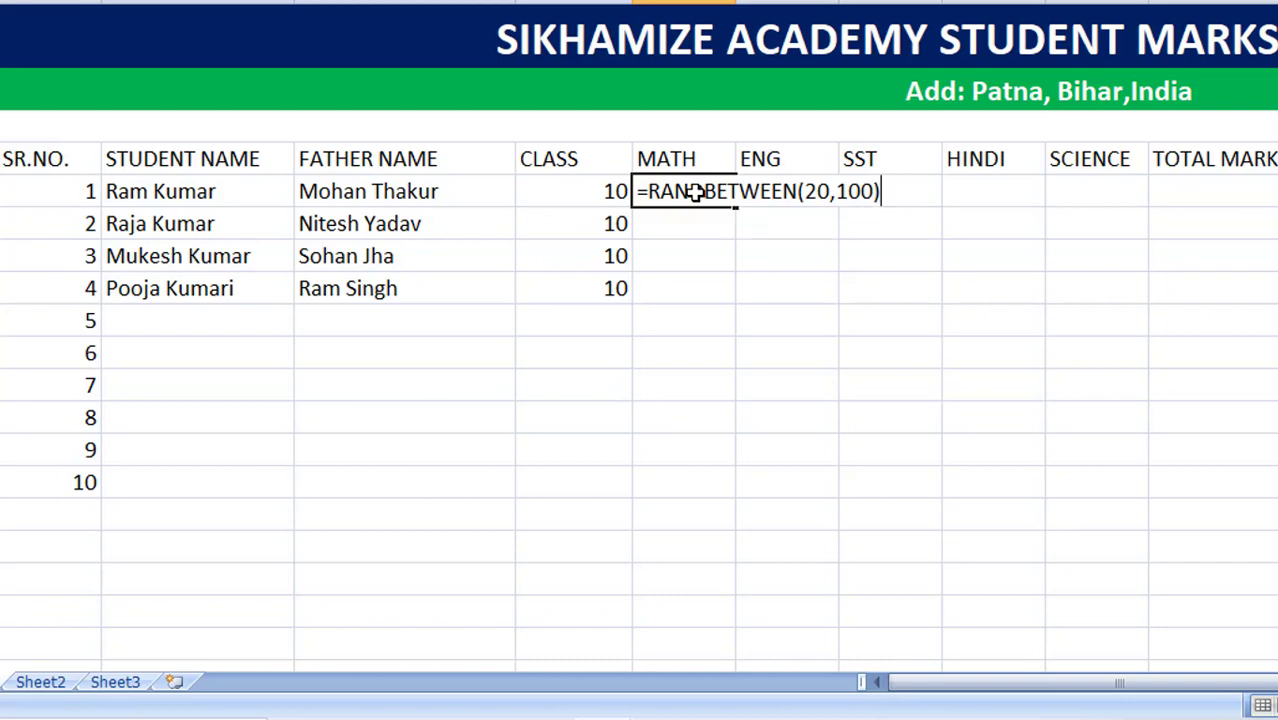
key(Return)
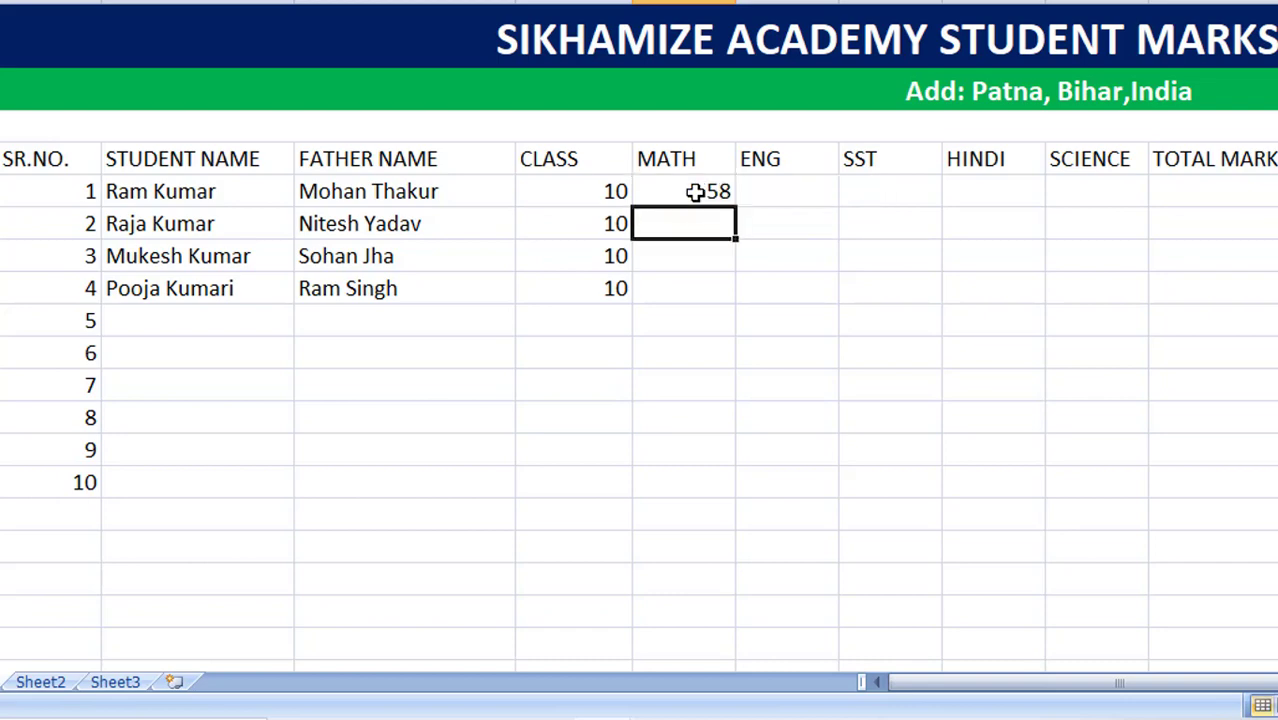
Step: Copy the random-marks formula across to SCIENCE and down to the fourth student
click(695, 192)
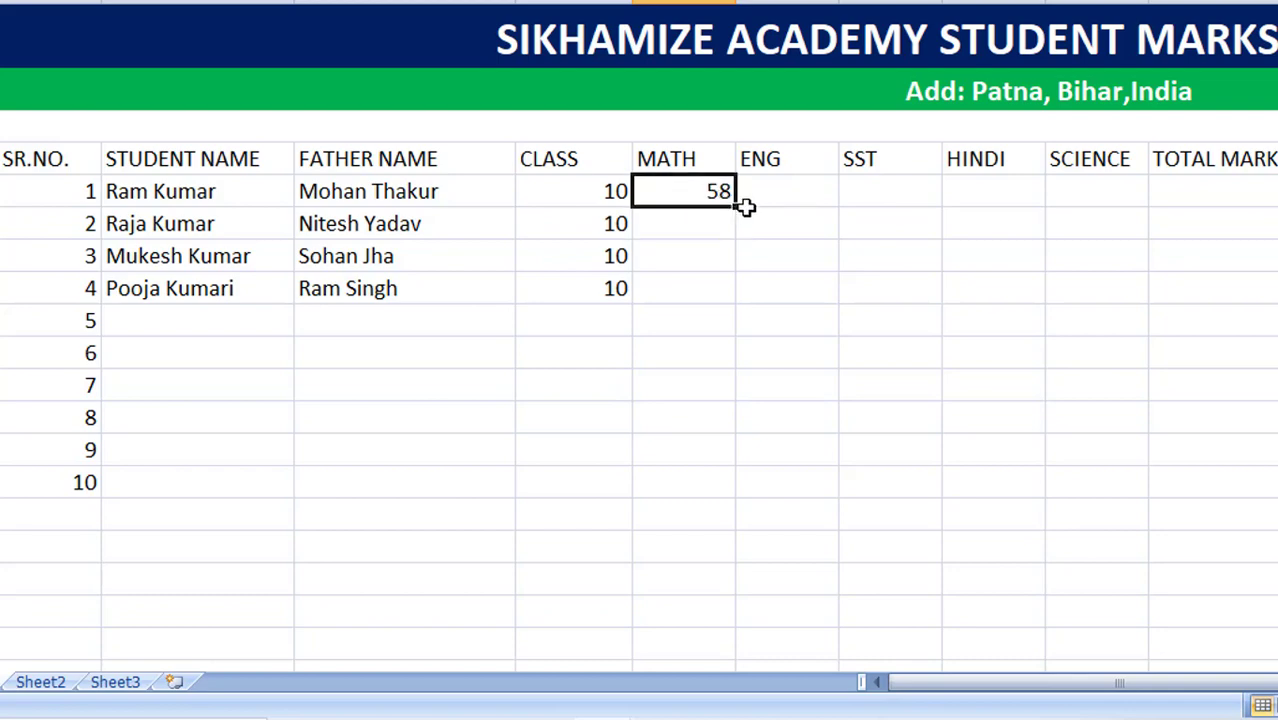
drag(737, 211, 1150, 188)
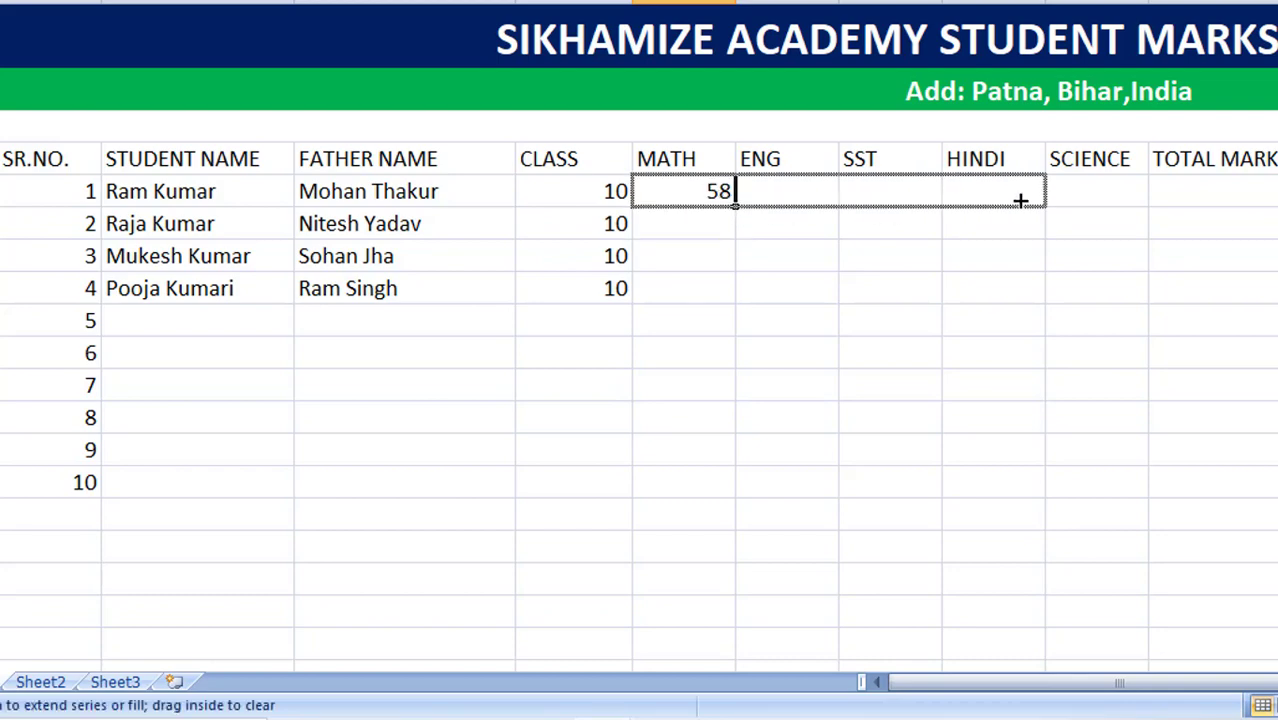
mouse_move(1148, 281)
mouse_down()
mouse_move(1147, 231)
mouse_move(1135, 306)
mouse_up()
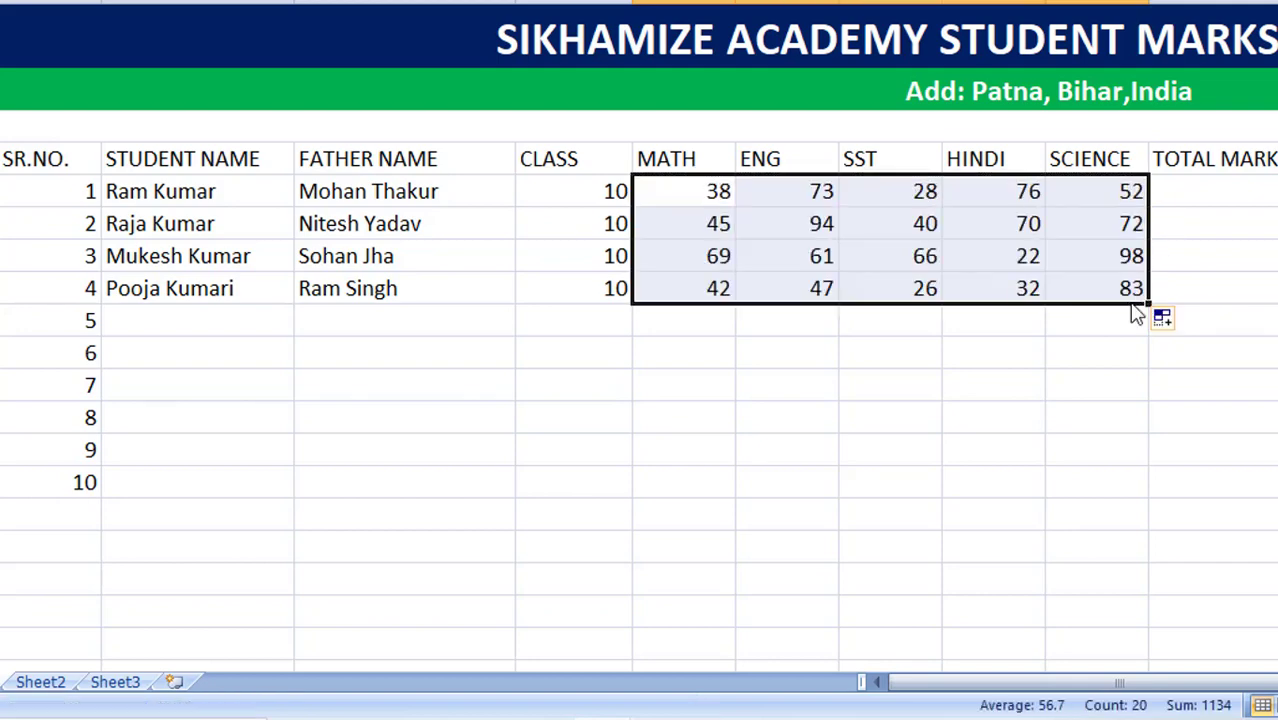
click(1004, 414)
click(787, 417)
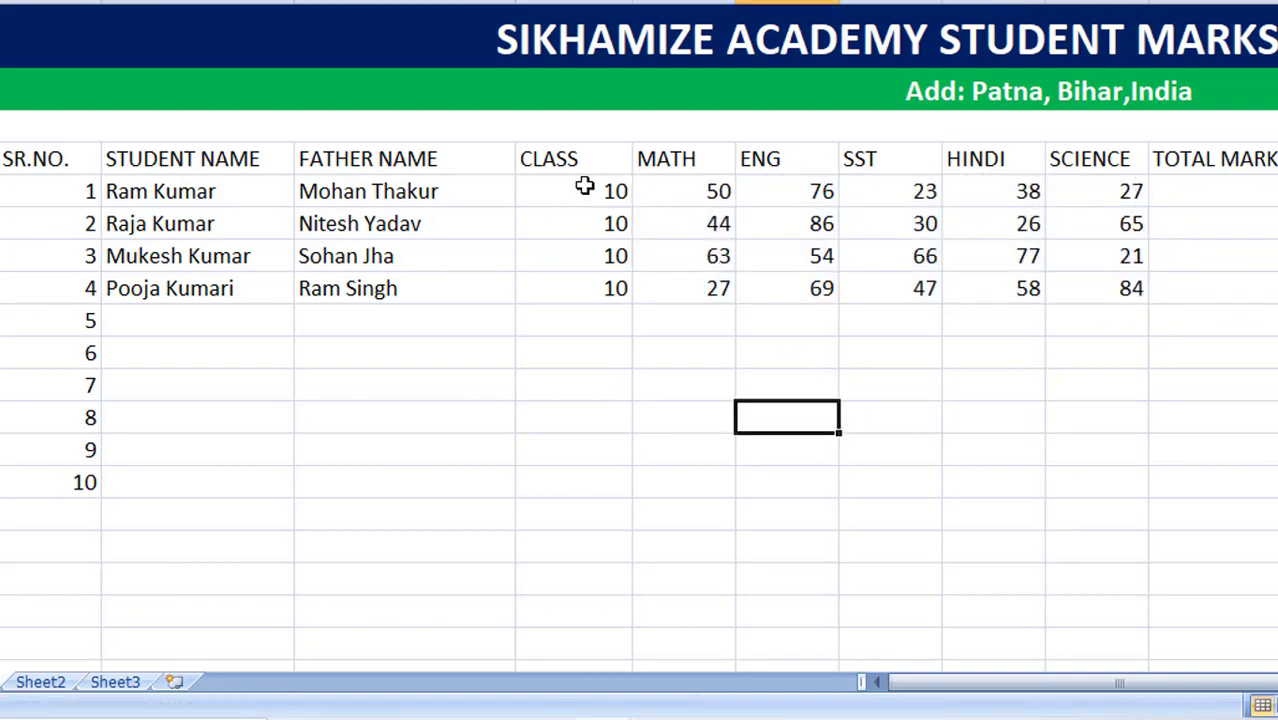
Step: Apply All Borders to the whole marksheet table, from the title down to RANK
mouse_move(687, 191)
mouse_down()
mouse_move(1087, 243)
mouse_move(1093, 279)
mouse_up()
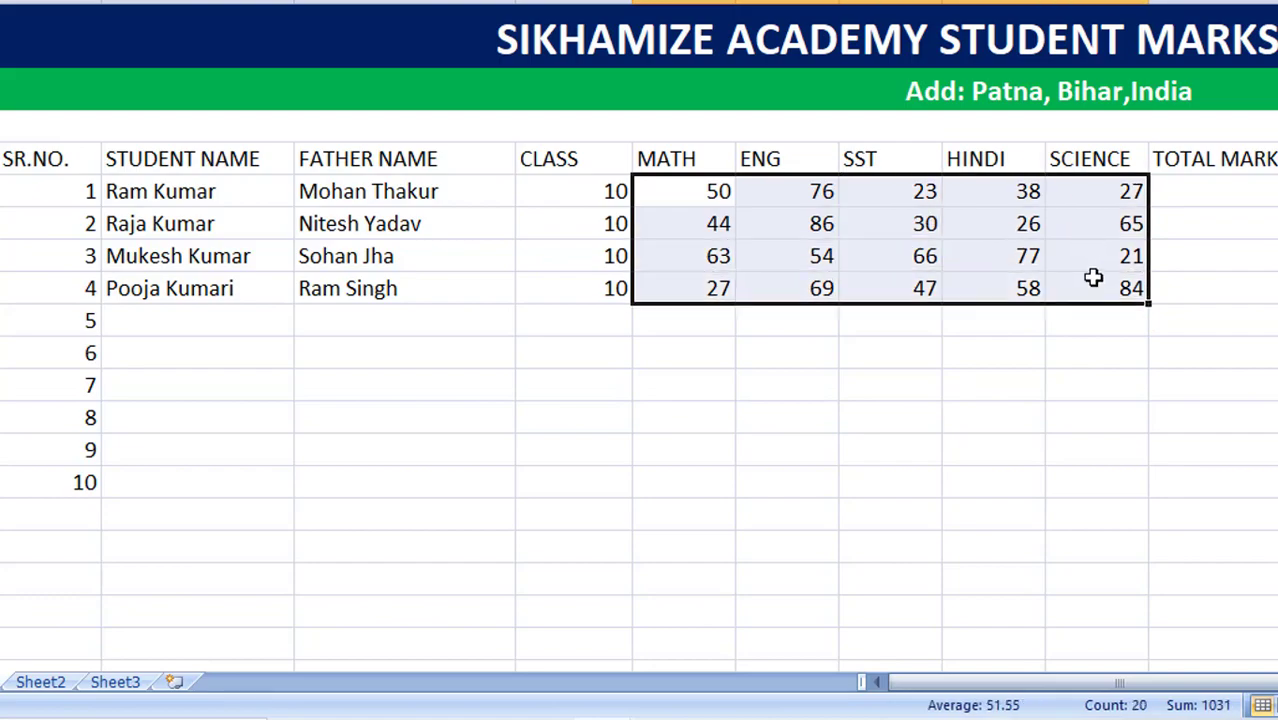
click(787, 459)
drag(334, 36, 314, 466)
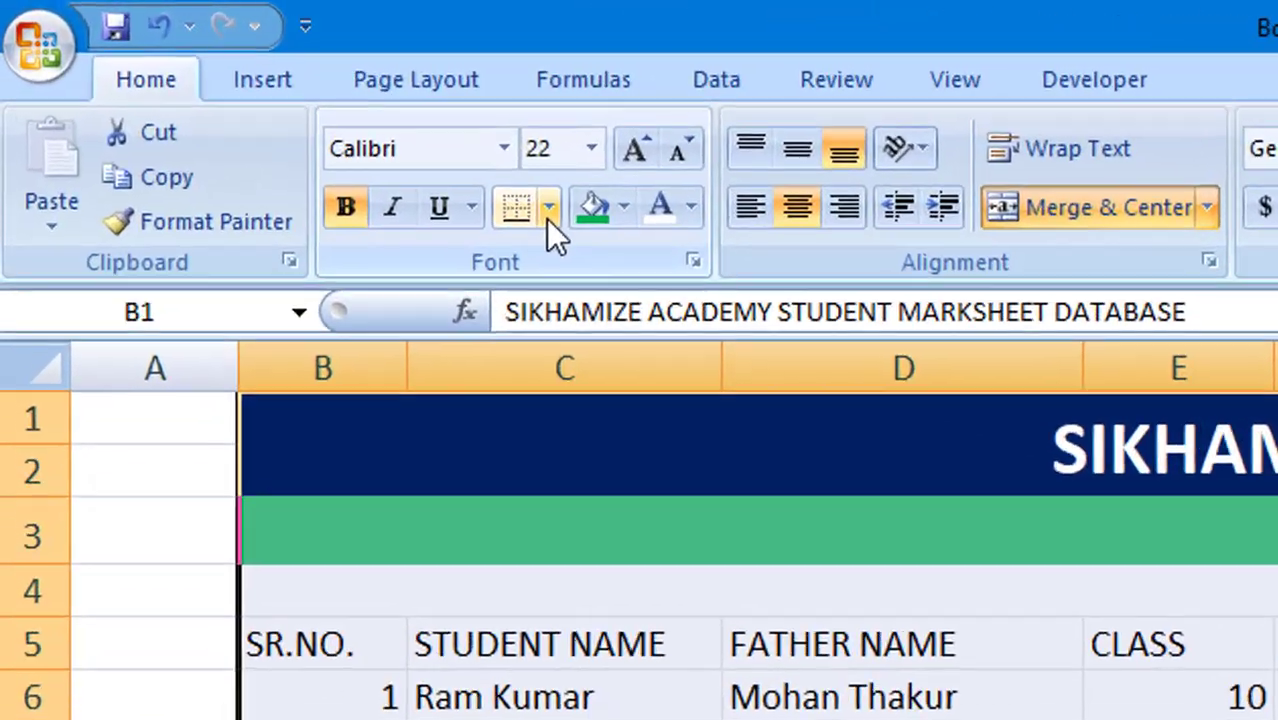
click(548, 212)
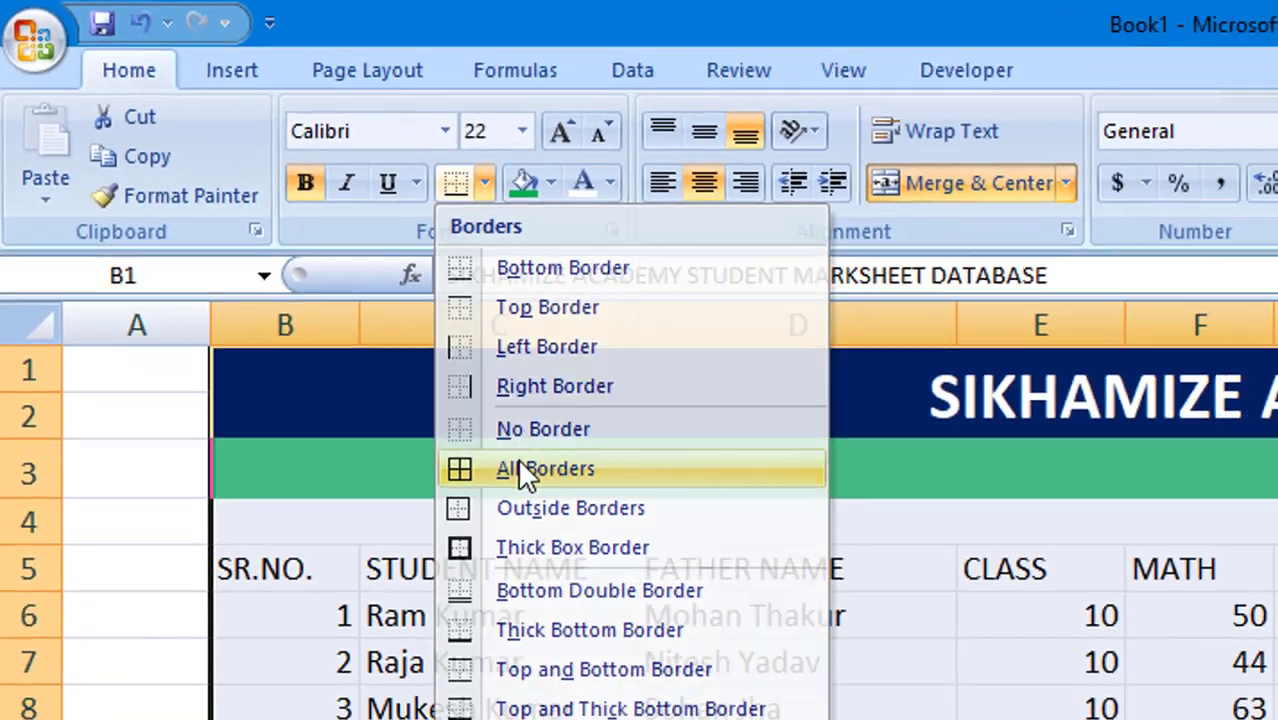
click(616, 553)
click(868, 553)
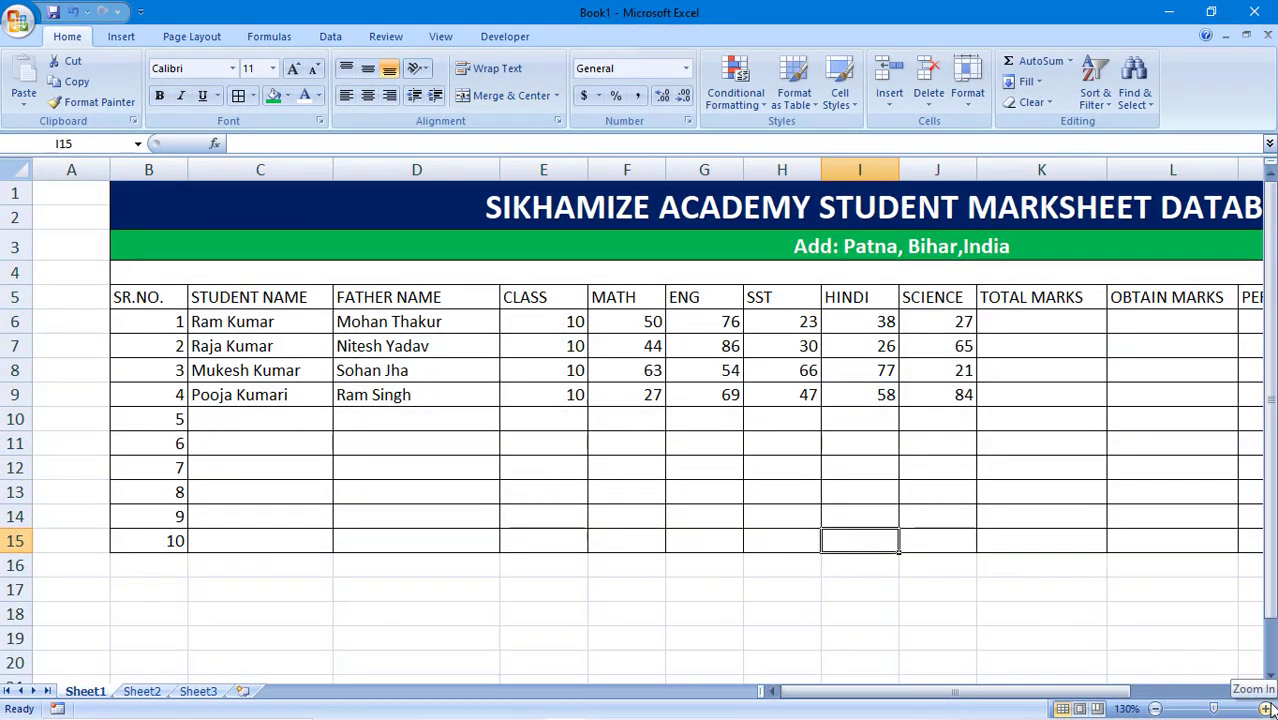
click(1265, 708)
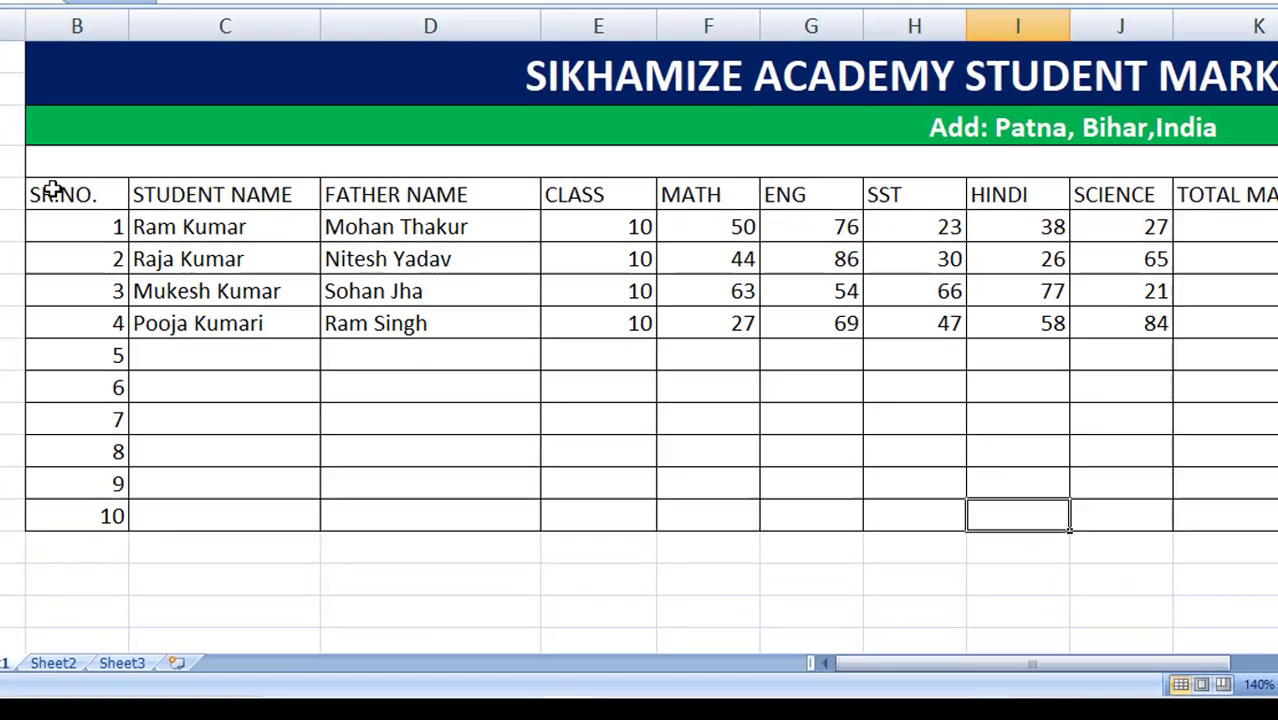
drag(140, 305, 1192, 318)
drag(948, 206, 1080, 193)
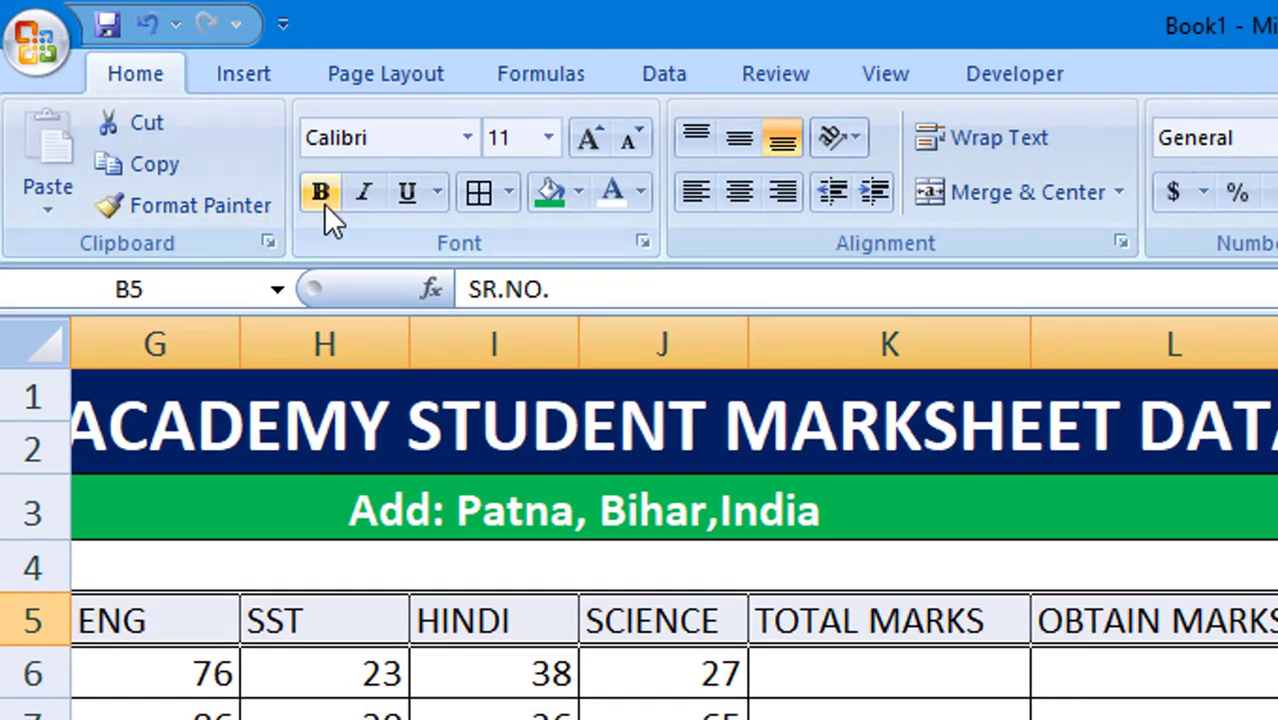
Step: Make the row 5 column headings bold with a yellow fill
click(321, 195)
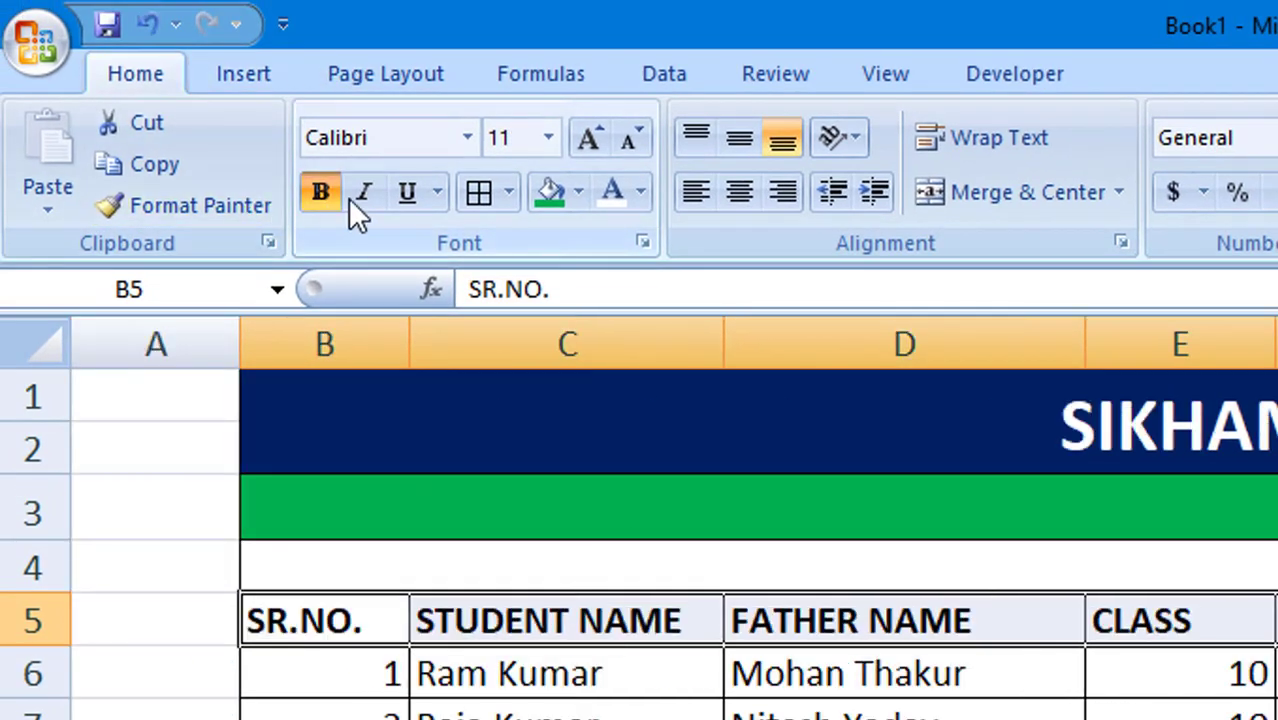
click(580, 192)
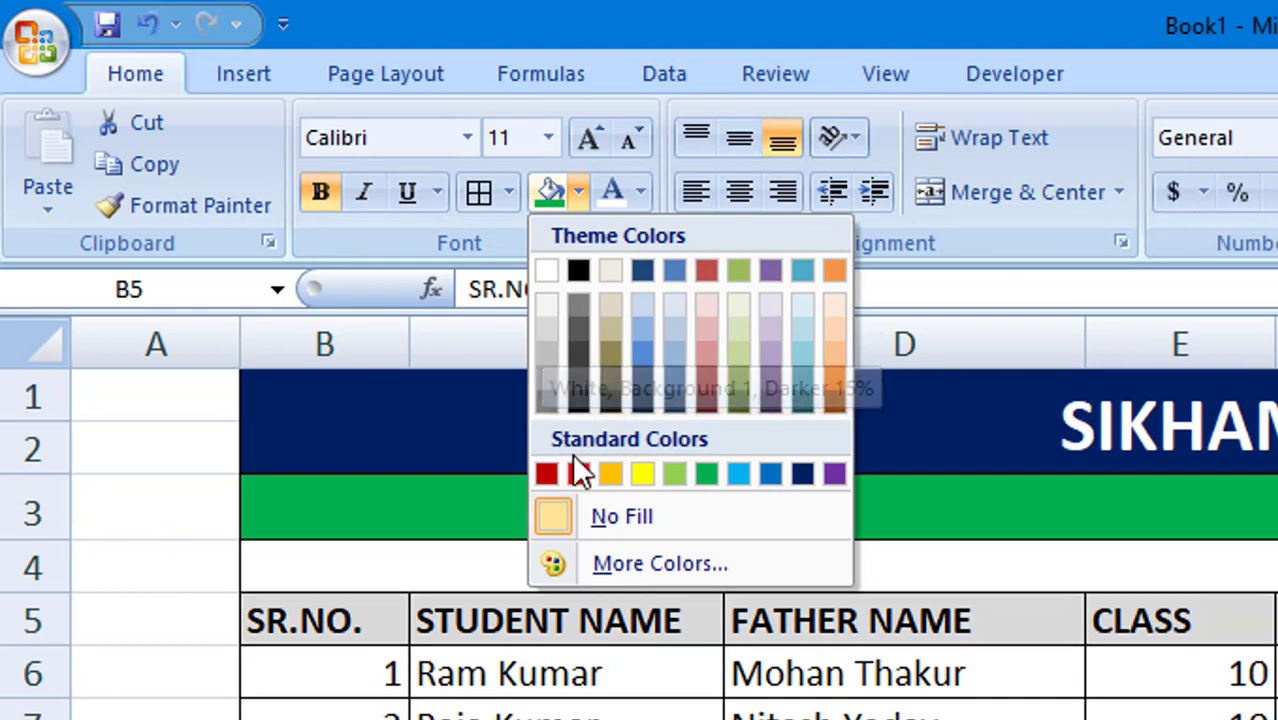
click(640, 474)
click(587, 571)
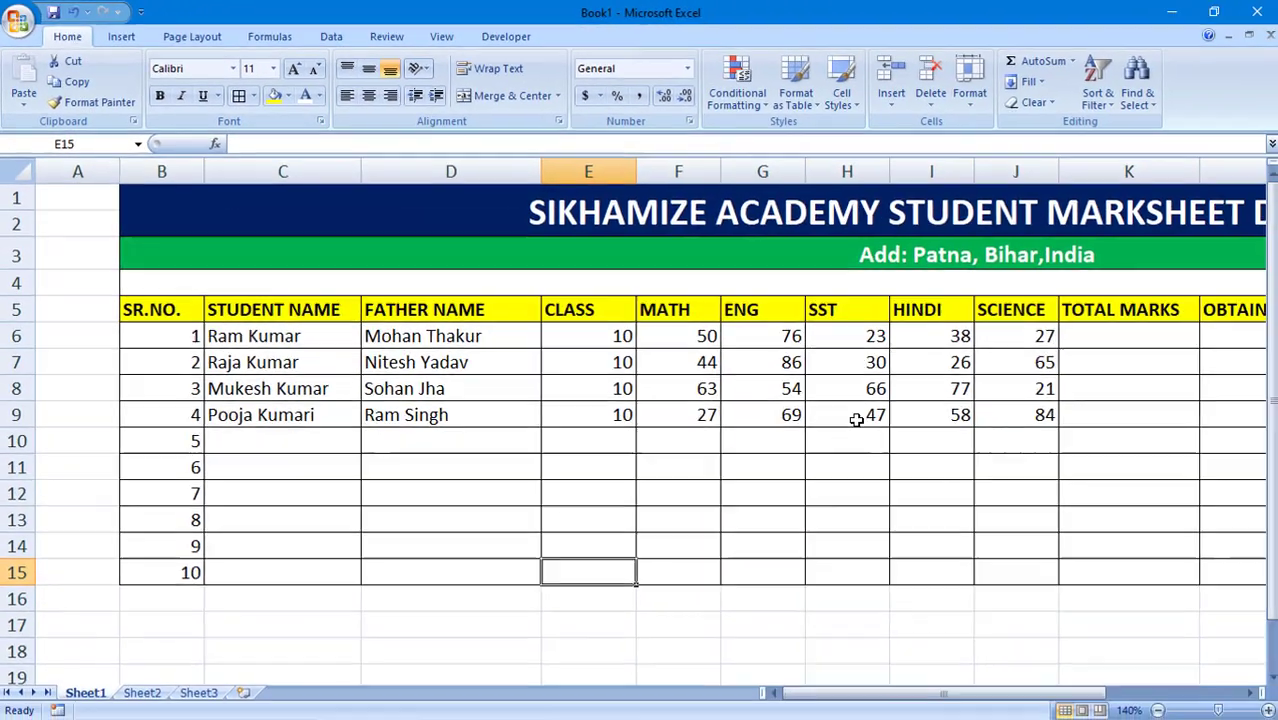
drag(886, 697, 968, 697)
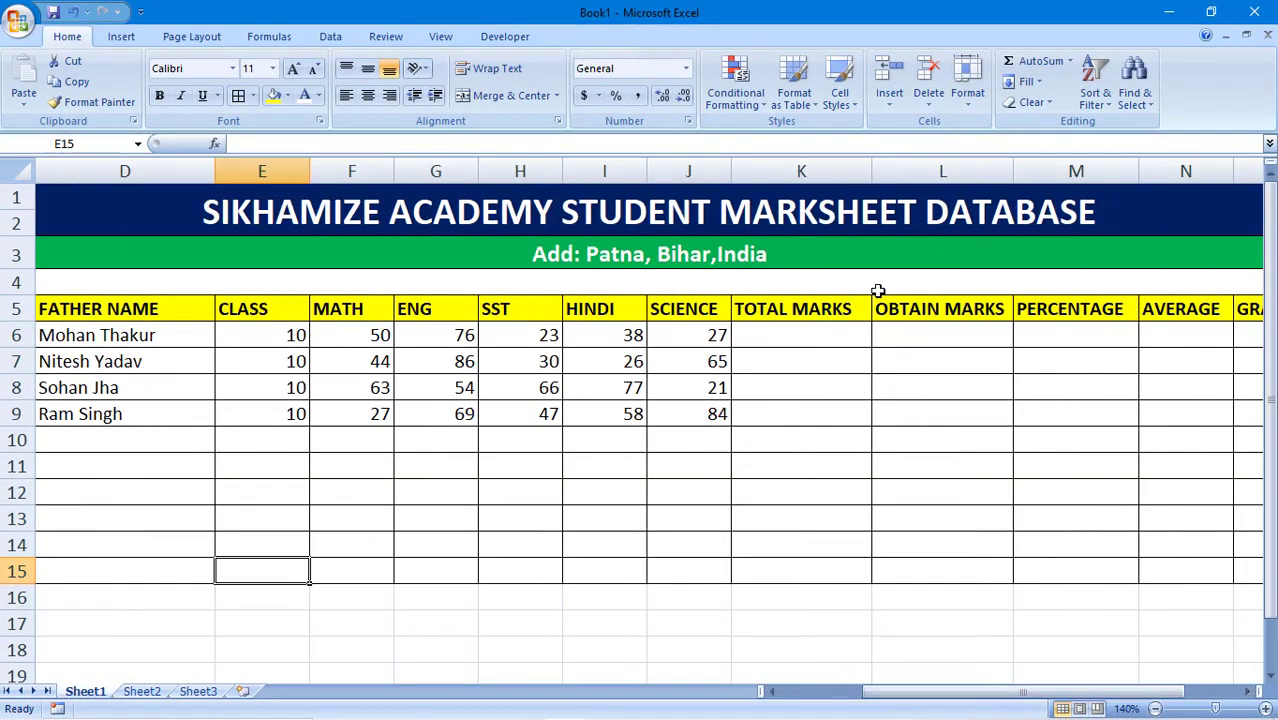
Step: Enter 500 in K6 and fill it down through K9
click(800, 333)
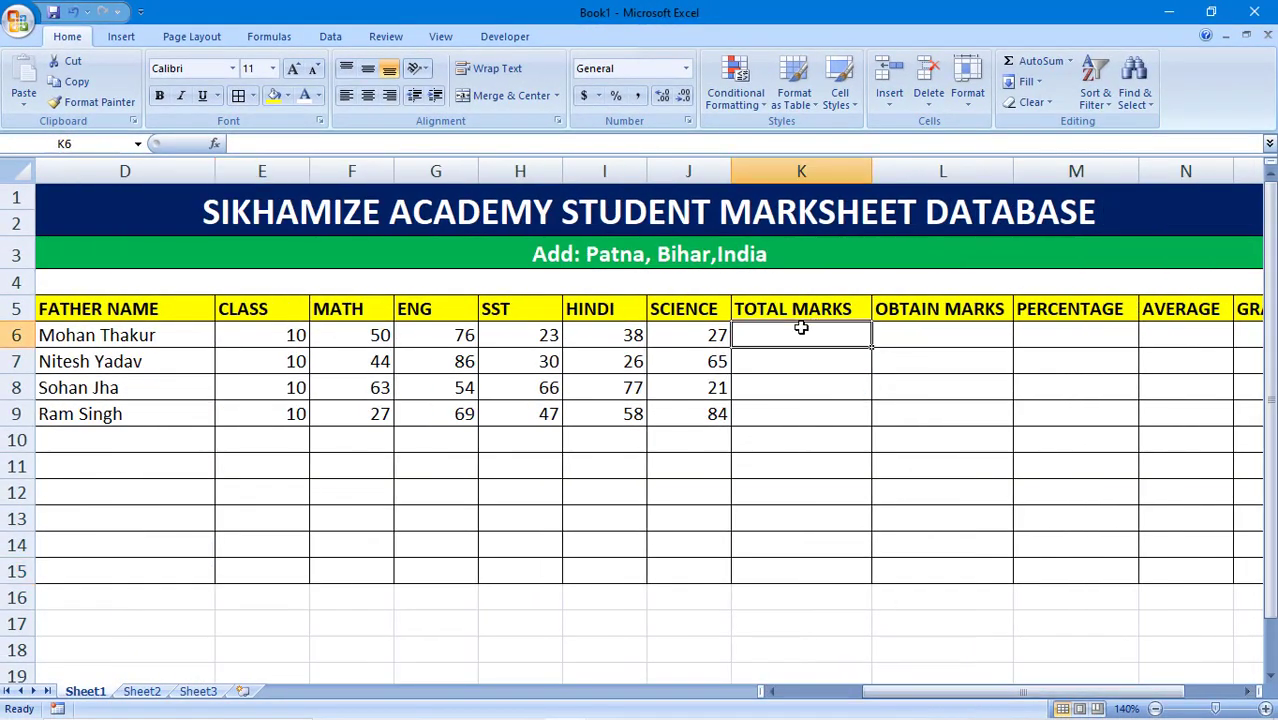
click(929, 339)
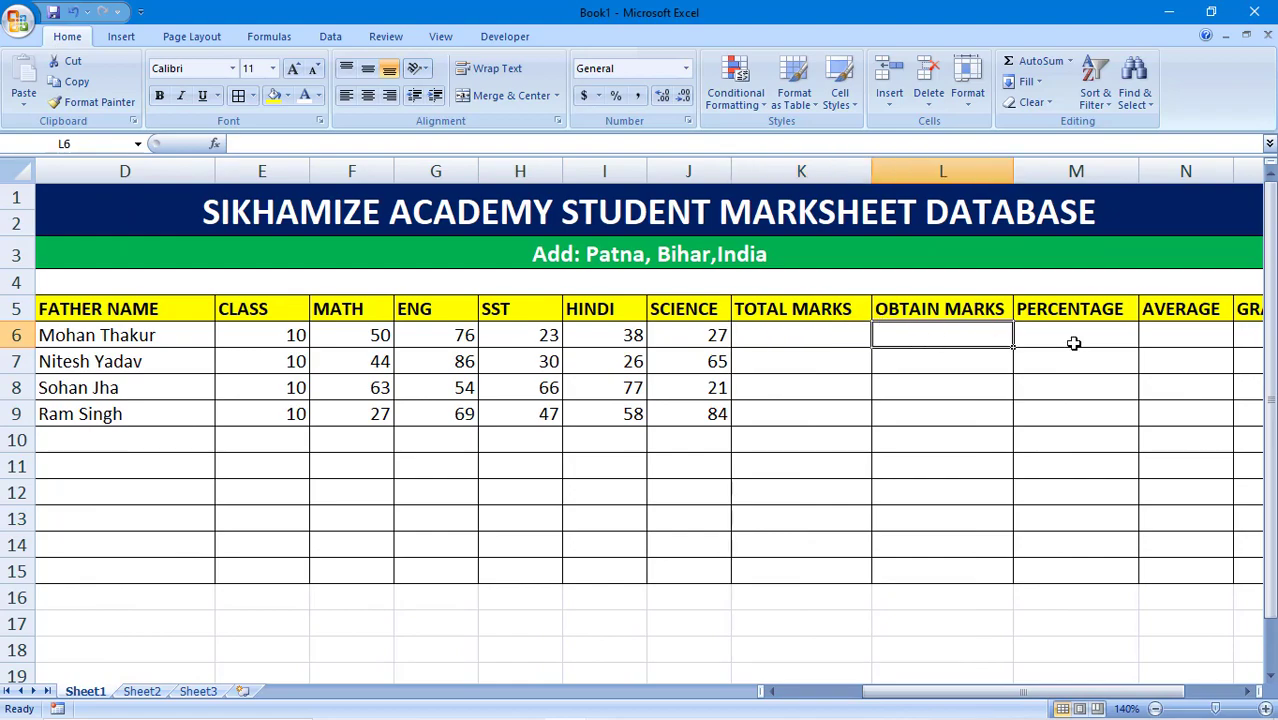
click(1073, 343)
click(796, 342)
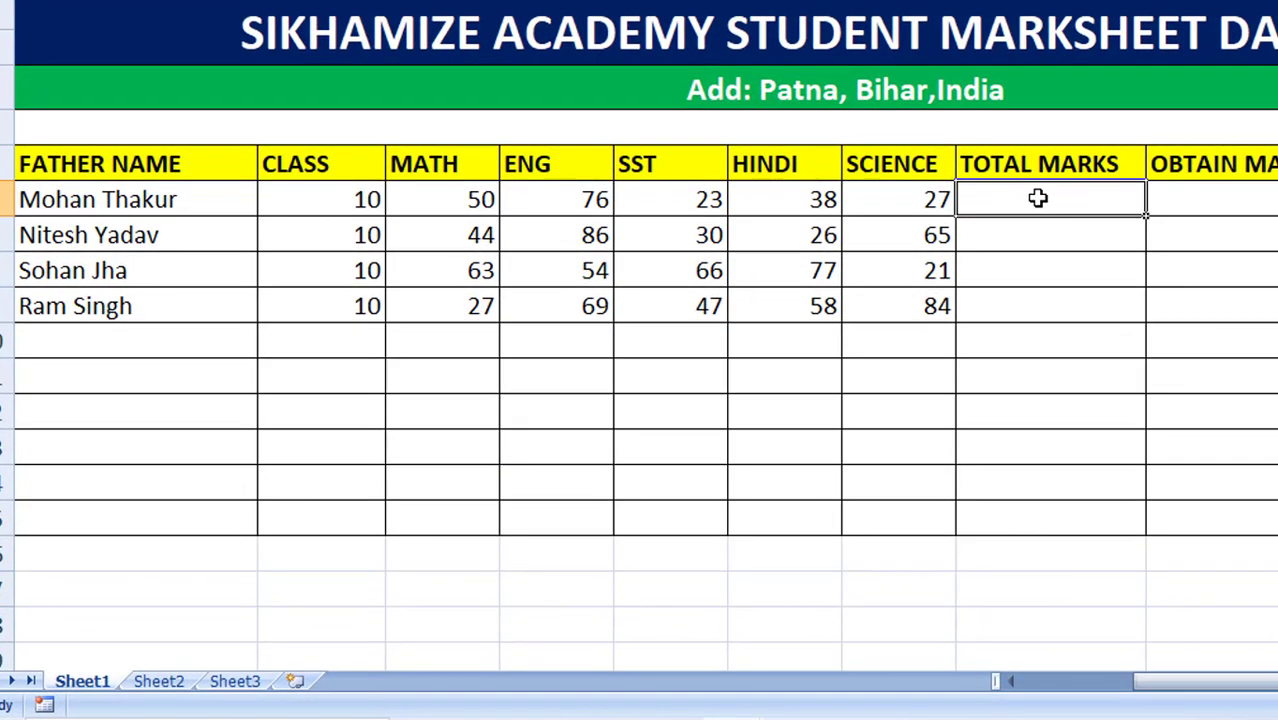
text(500)
key(Return)
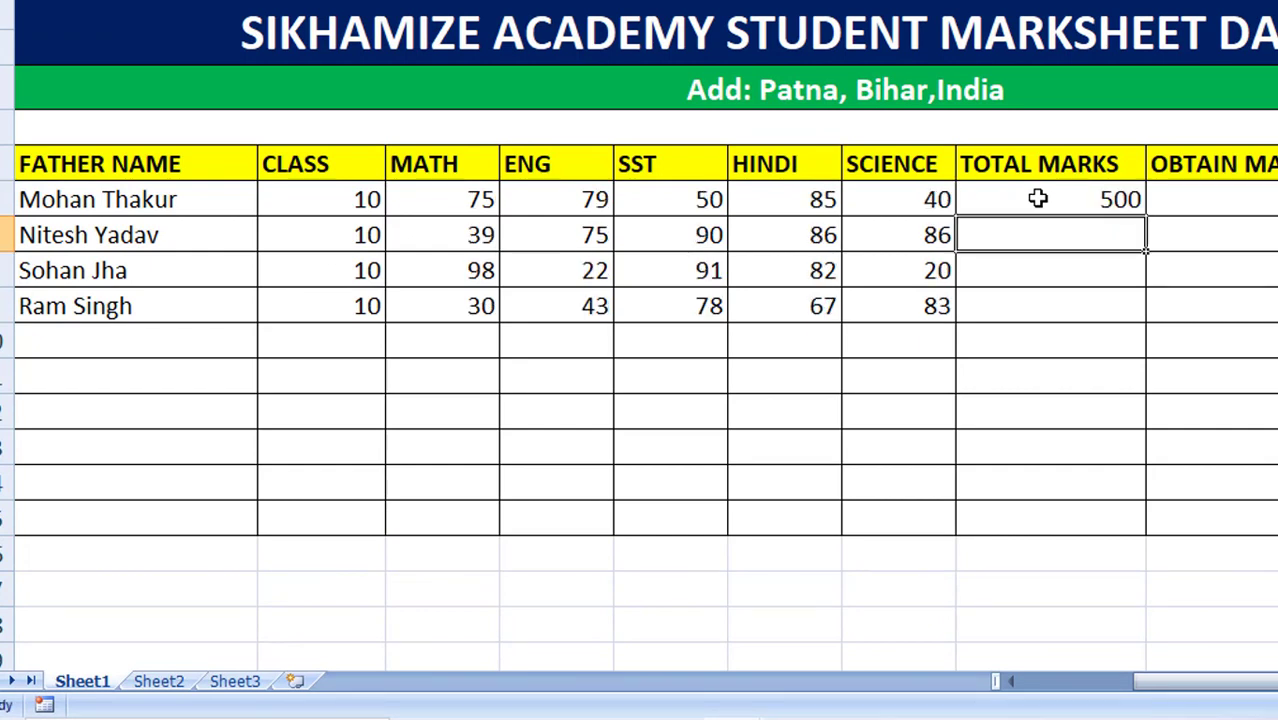
click(1038, 199)
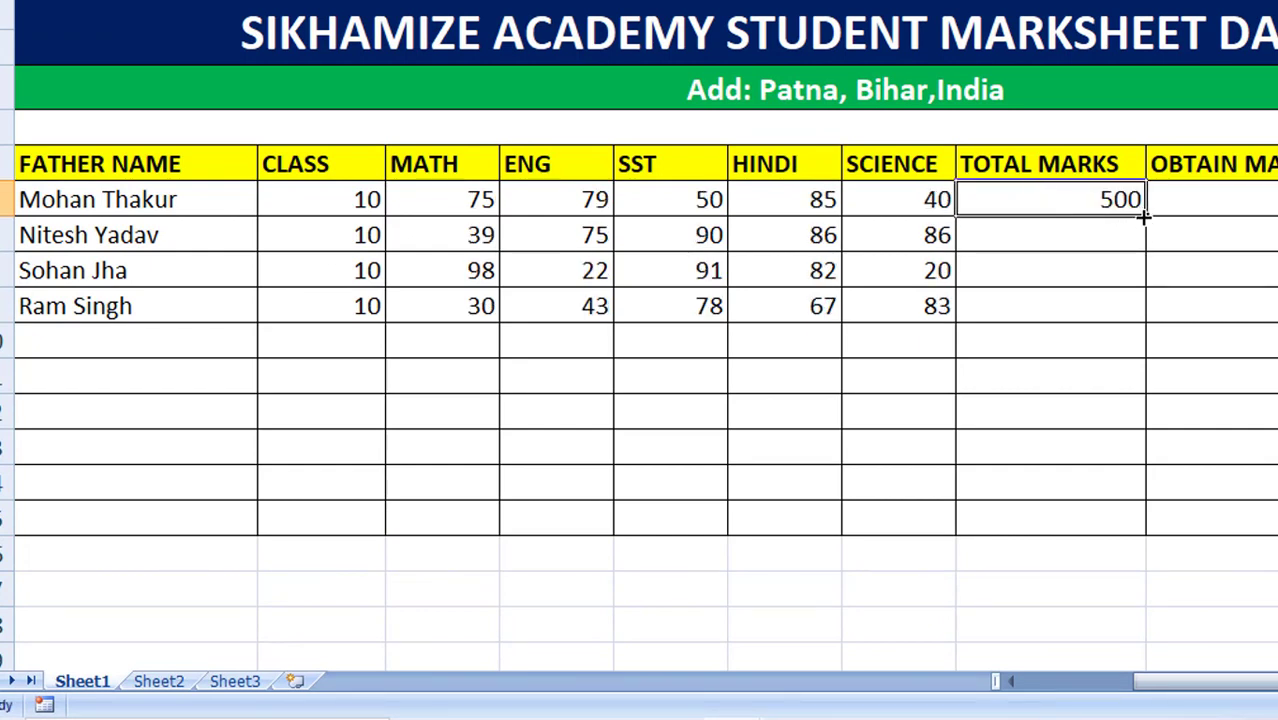
drag(1144, 247, 1140, 318)
click(950, 415)
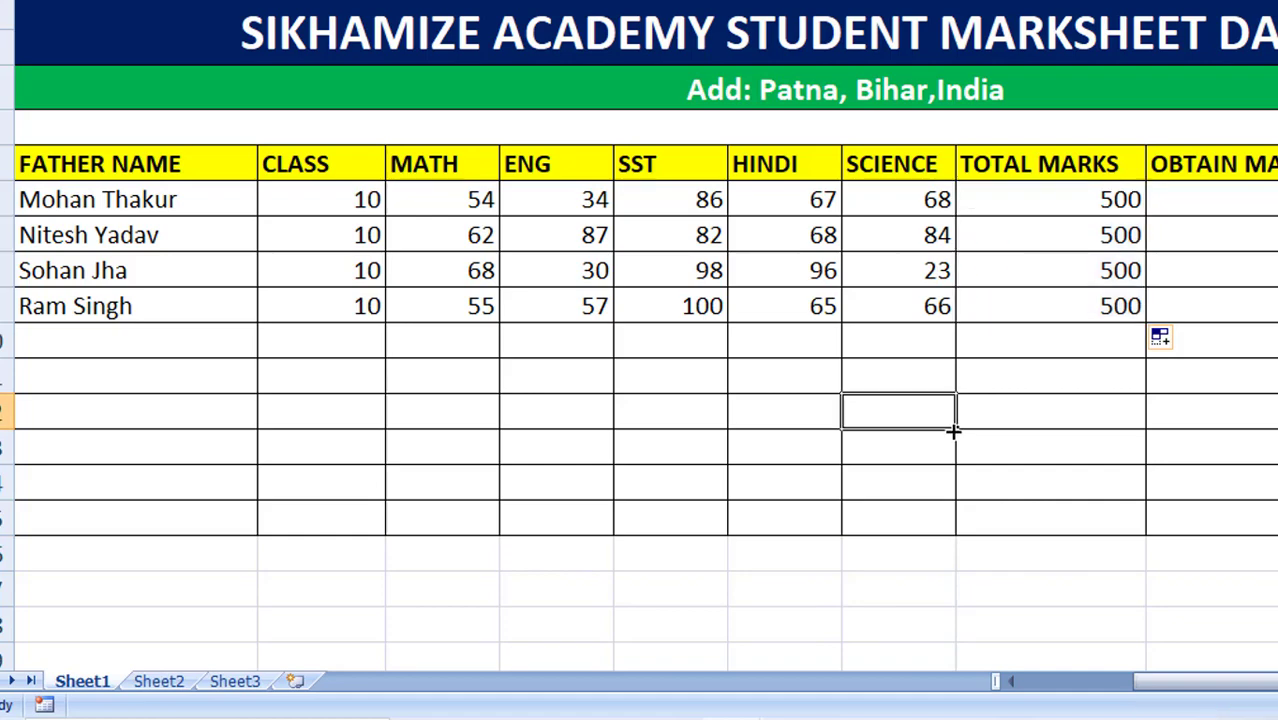
Step: Select the first OBTAIN MARKS cell, L6
click(1205, 195)
double_click(1205, 195)
click(1187, 334)
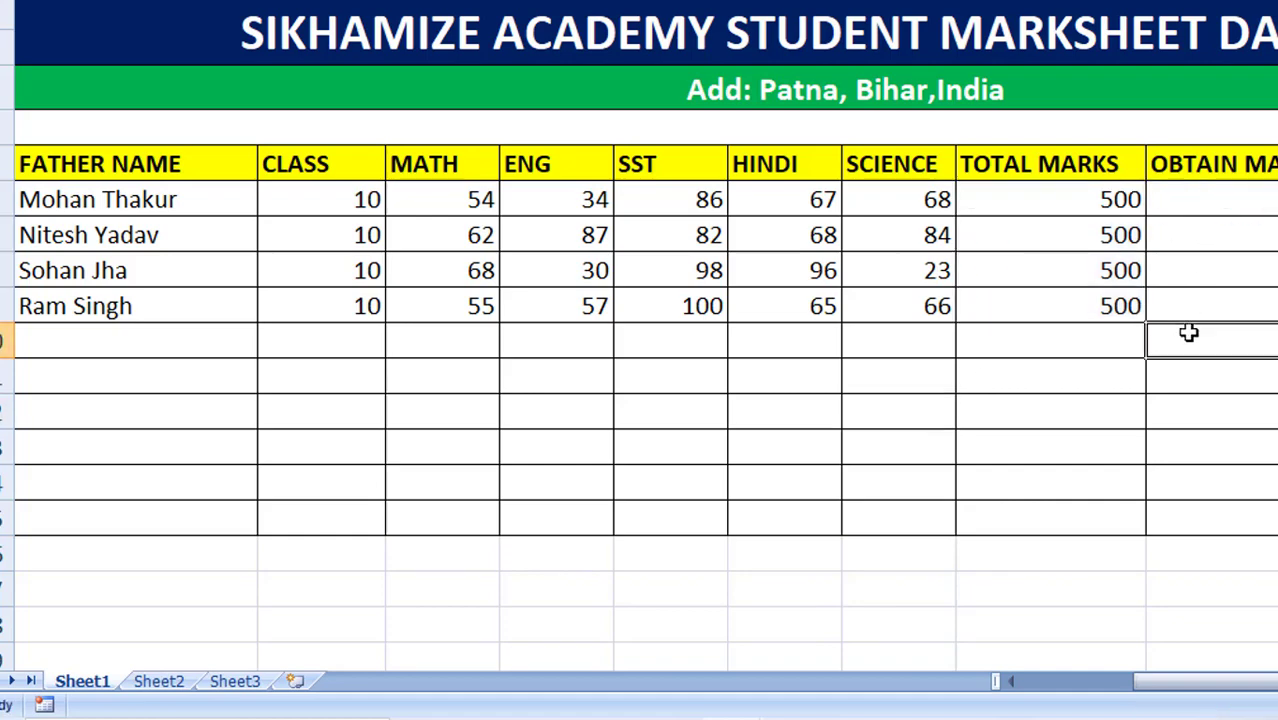
click(1195, 199)
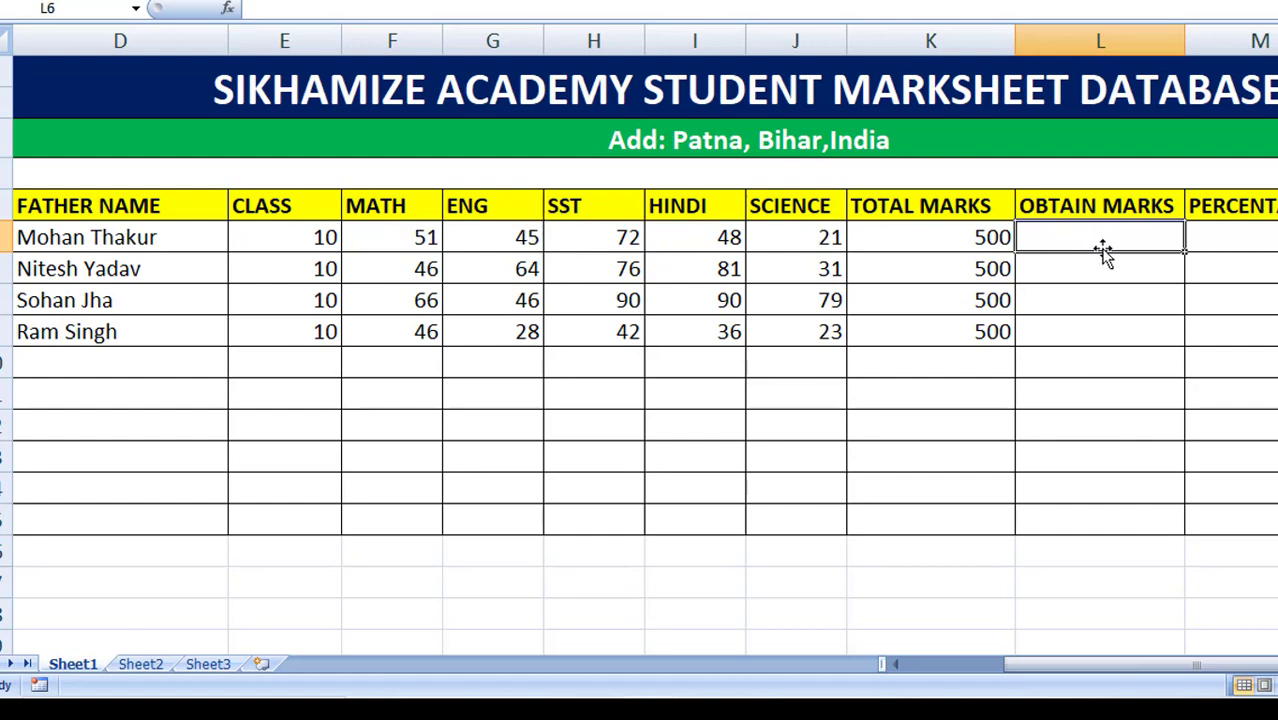
Step: Enter a SUM formula in L6 adding the first student's MATH to SCIENCE marks
text(=)
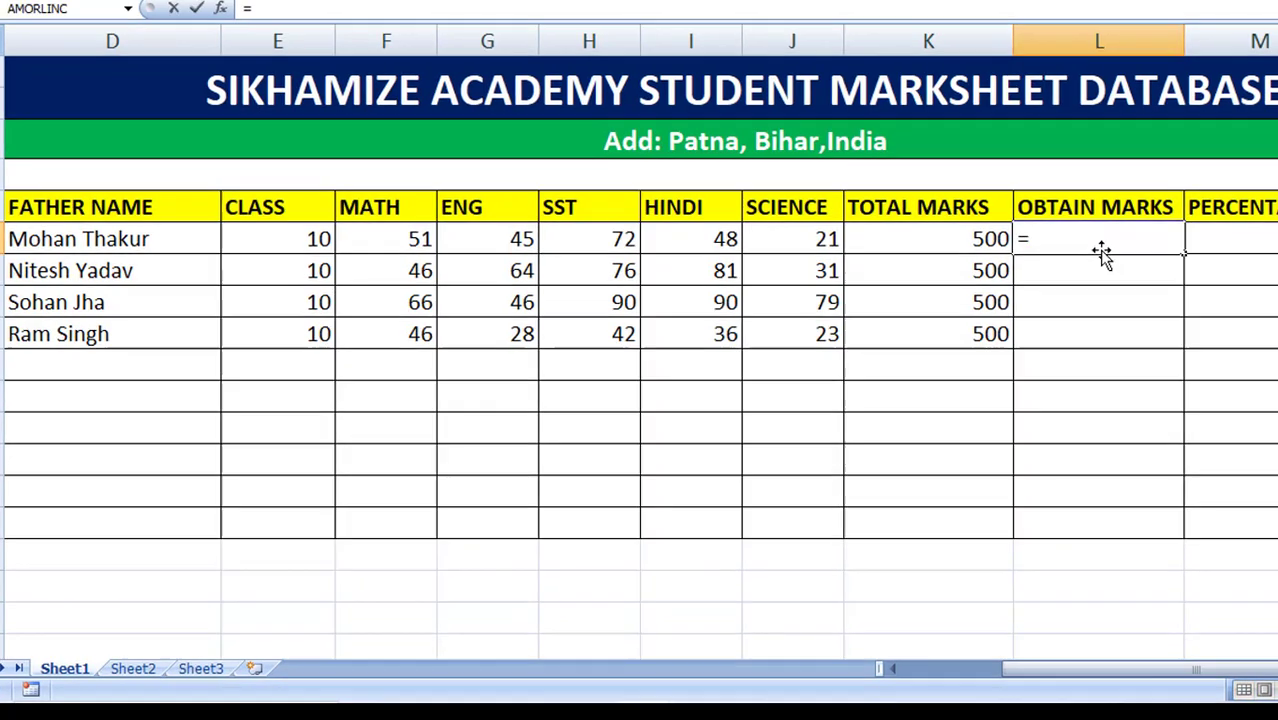
text(s)
text(um)
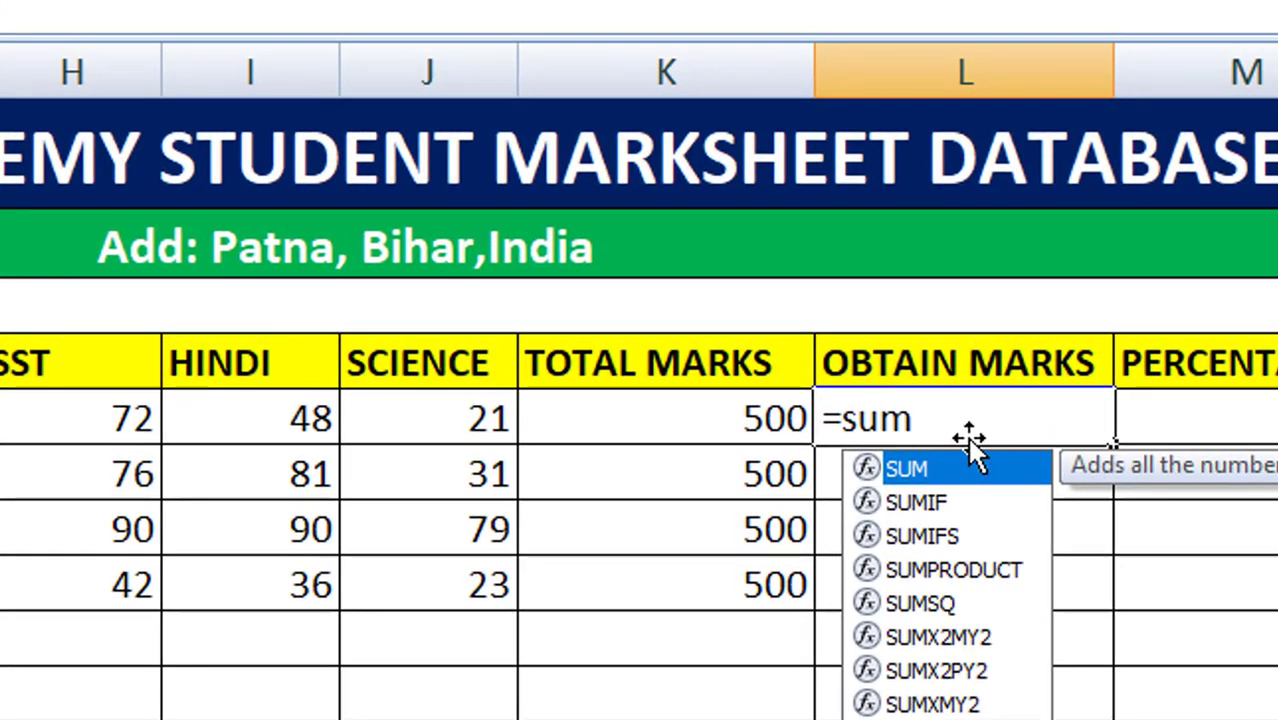
key(Tab)
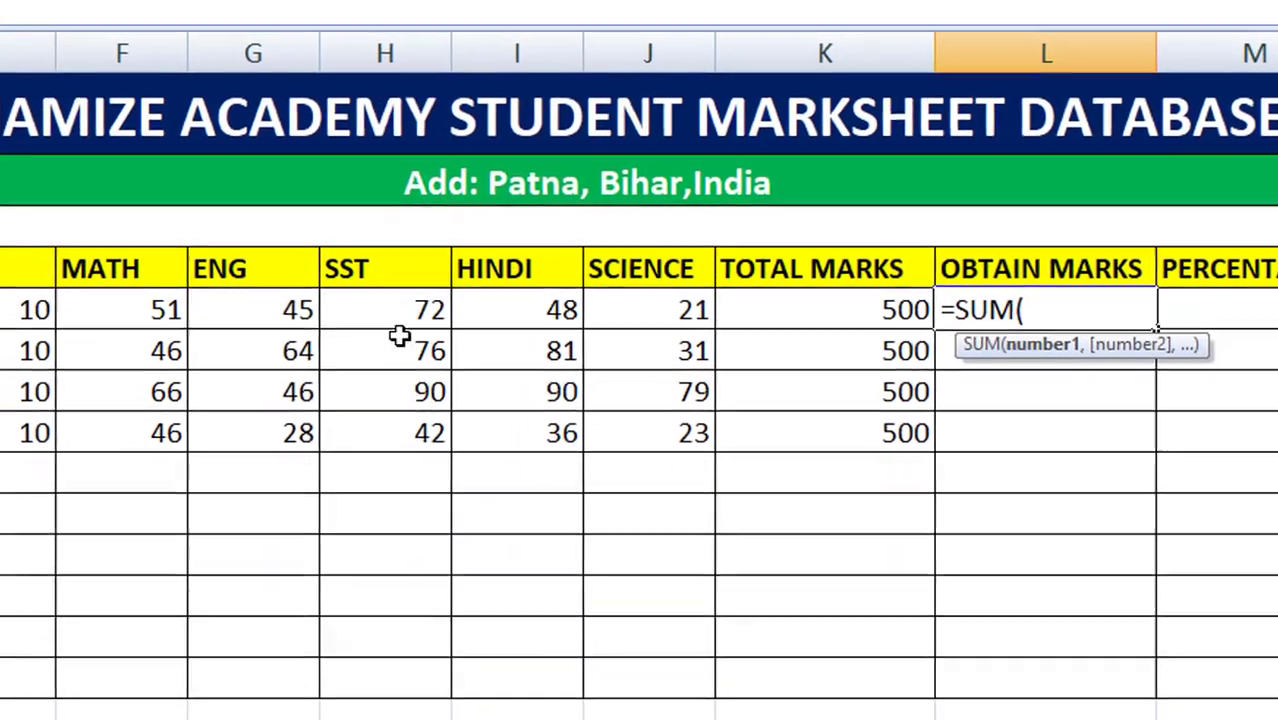
drag(70, 298, 633, 309)
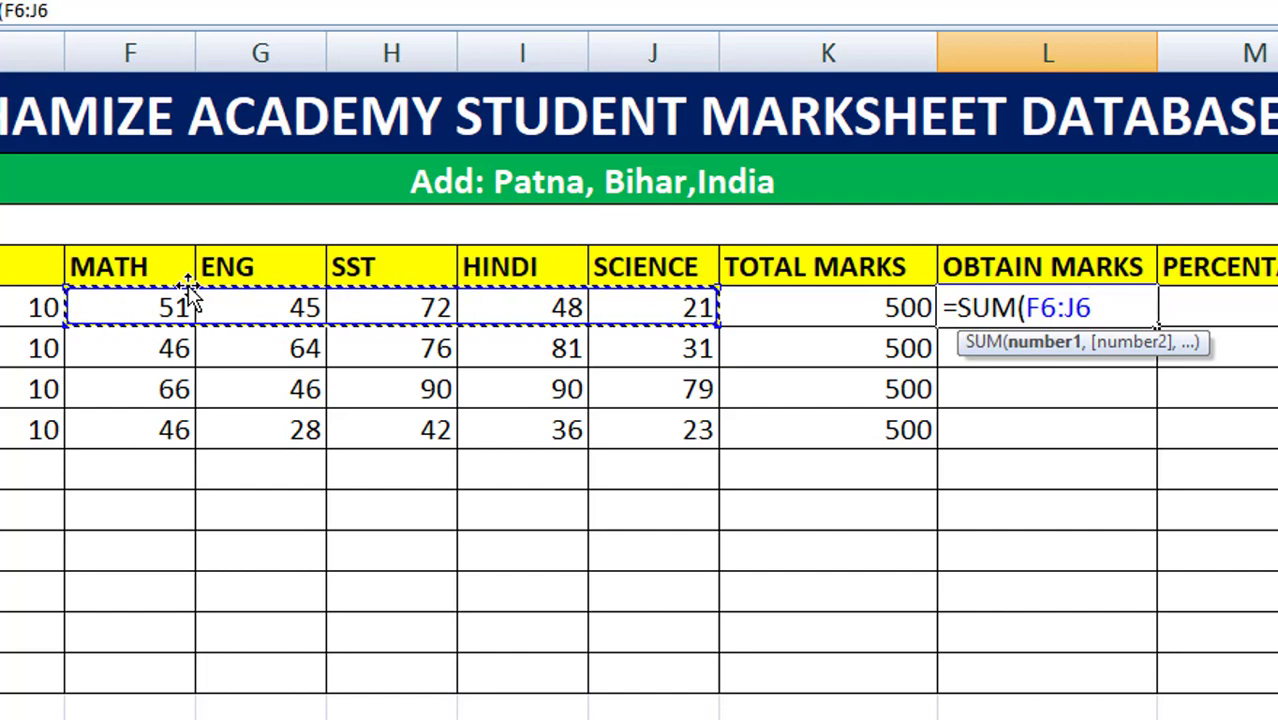
text())
key(Return)
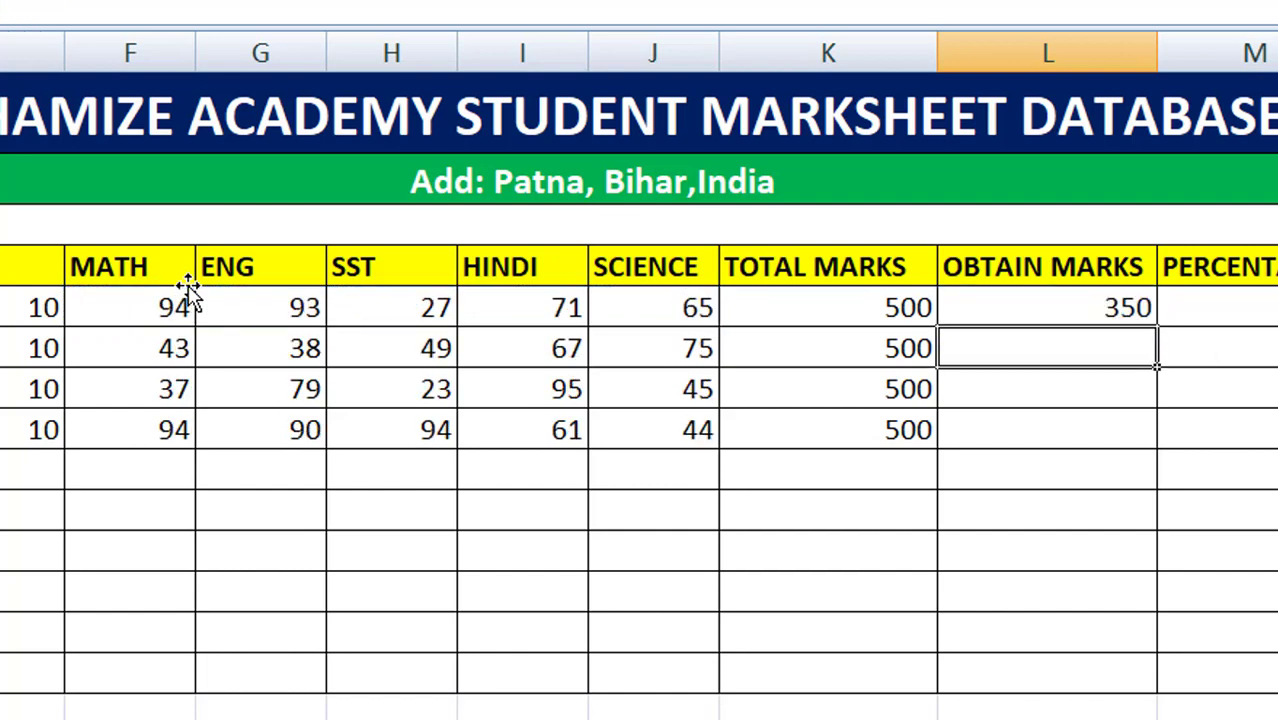
Step: Fill the SUM down to L9, giving 404, 296, 268 and 335
click(1074, 307)
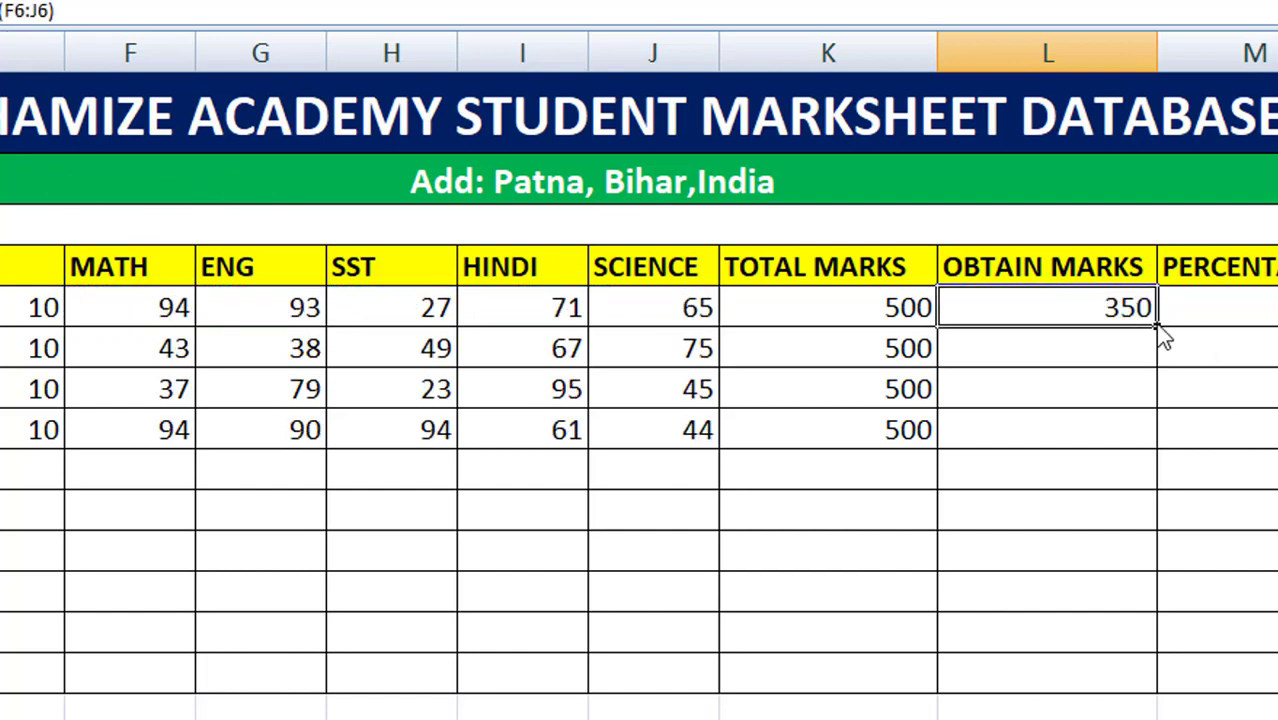
drag(1158, 325, 1135, 445)
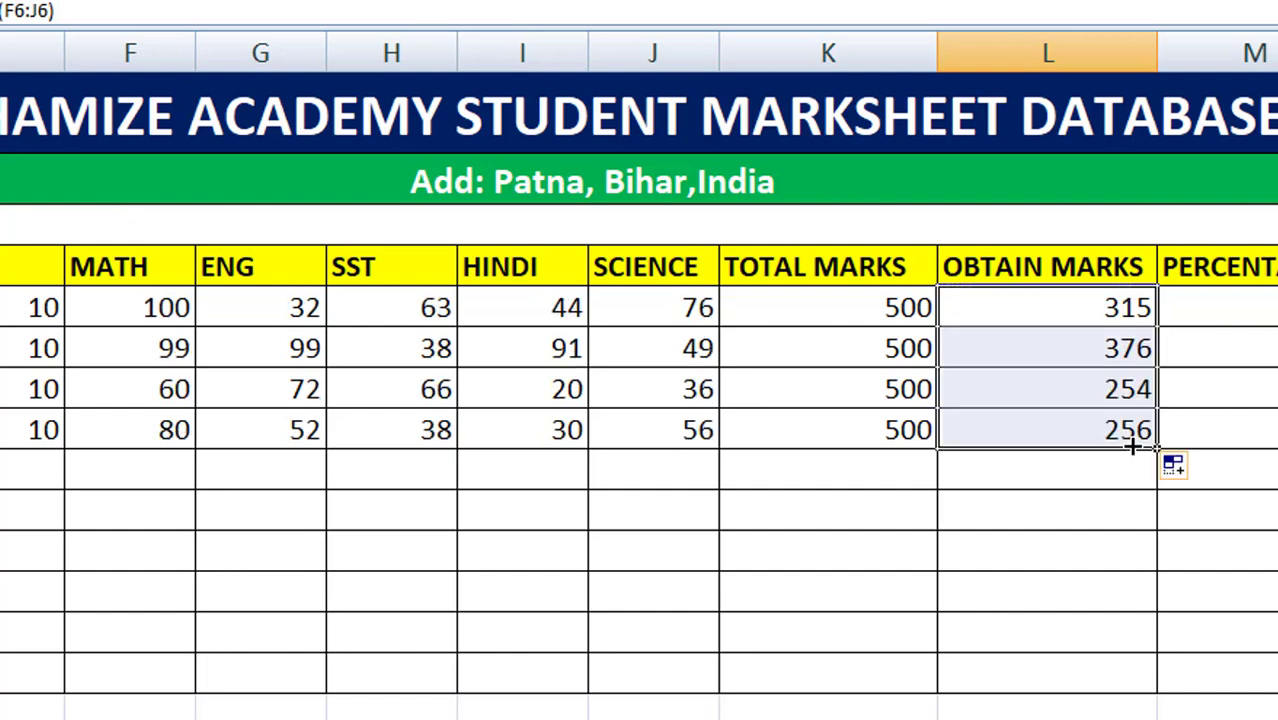
click(1091, 483)
click(1215, 267)
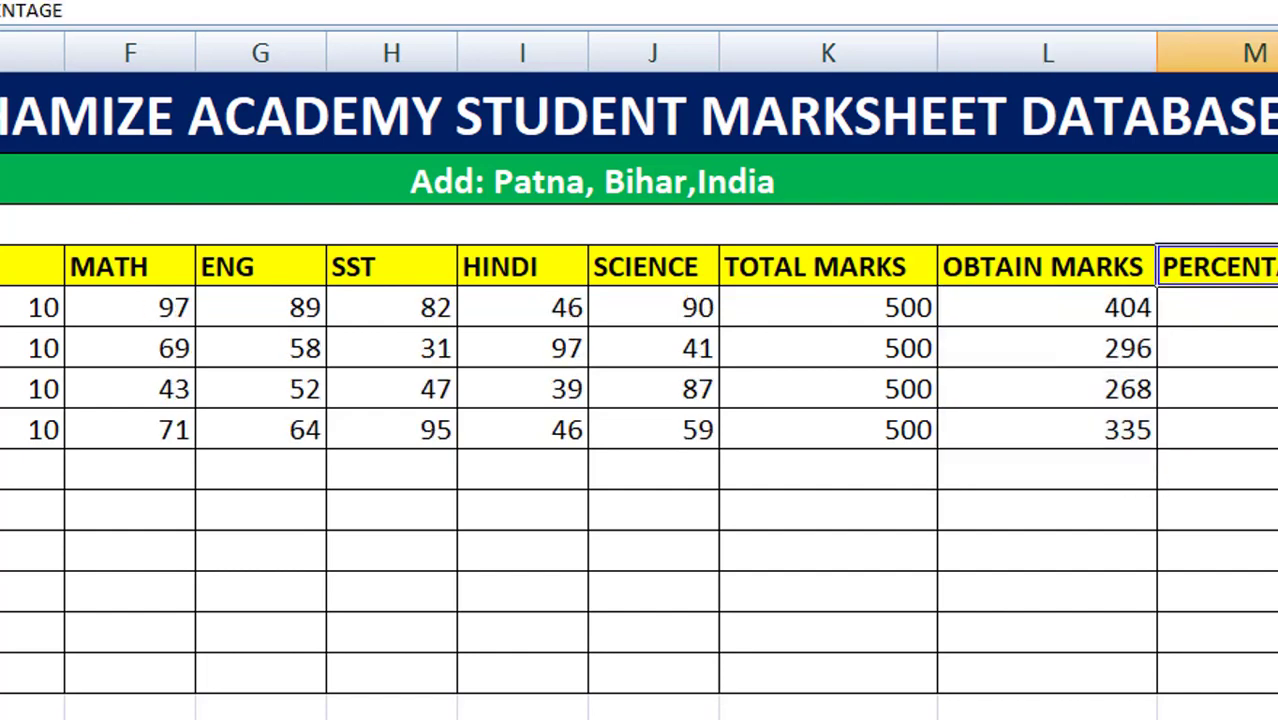
click(1268, 318)
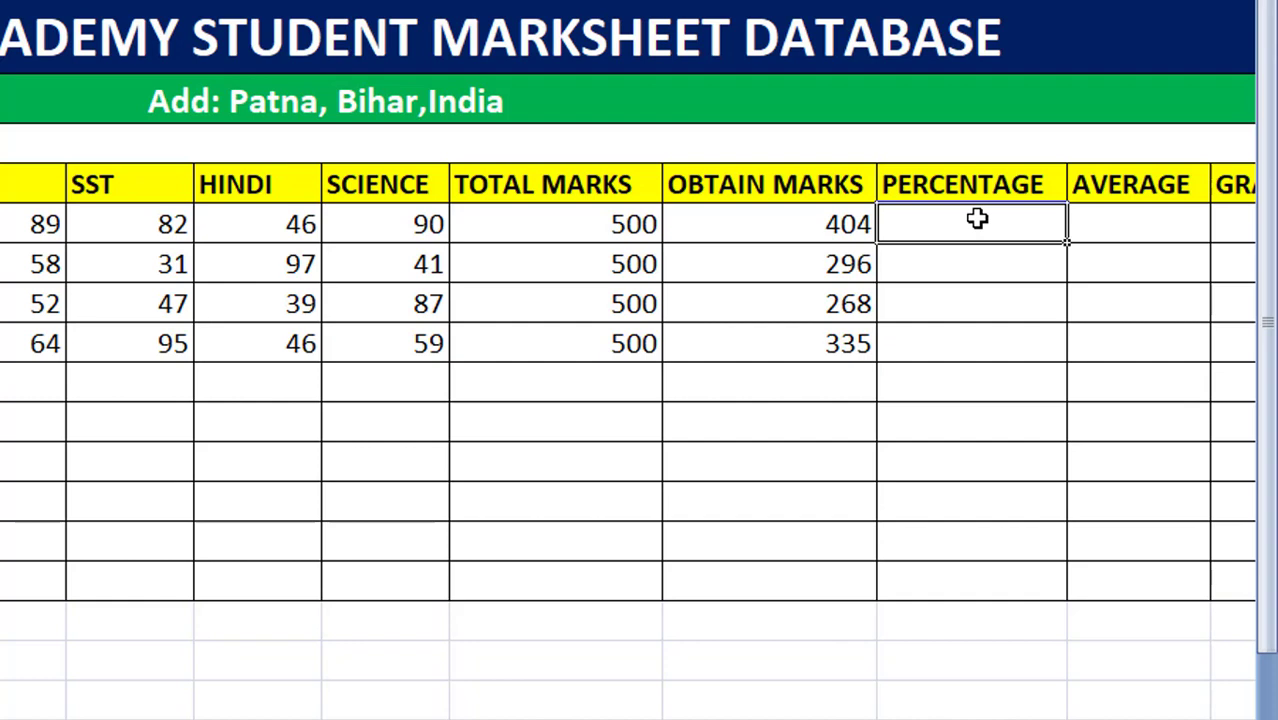
Step: Enter =L6/K6 in M6 to compute the first student's percentage
text(=)
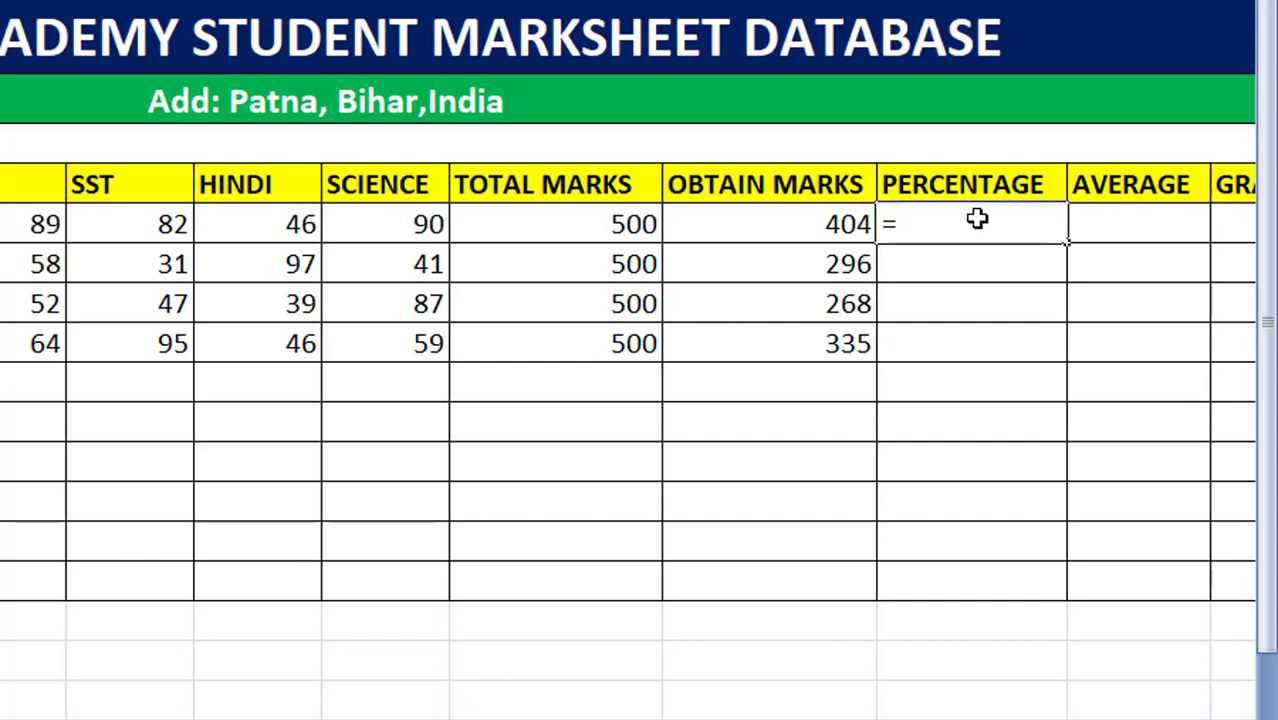
click(748, 216)
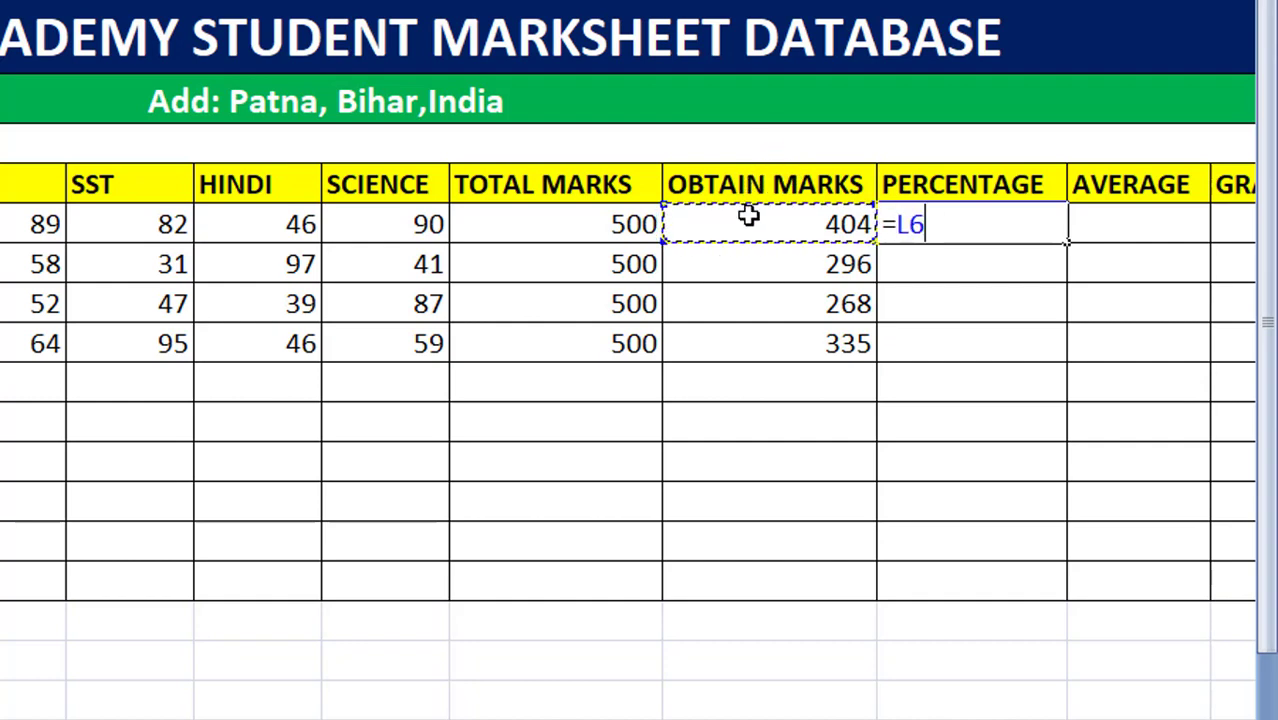
text(/)
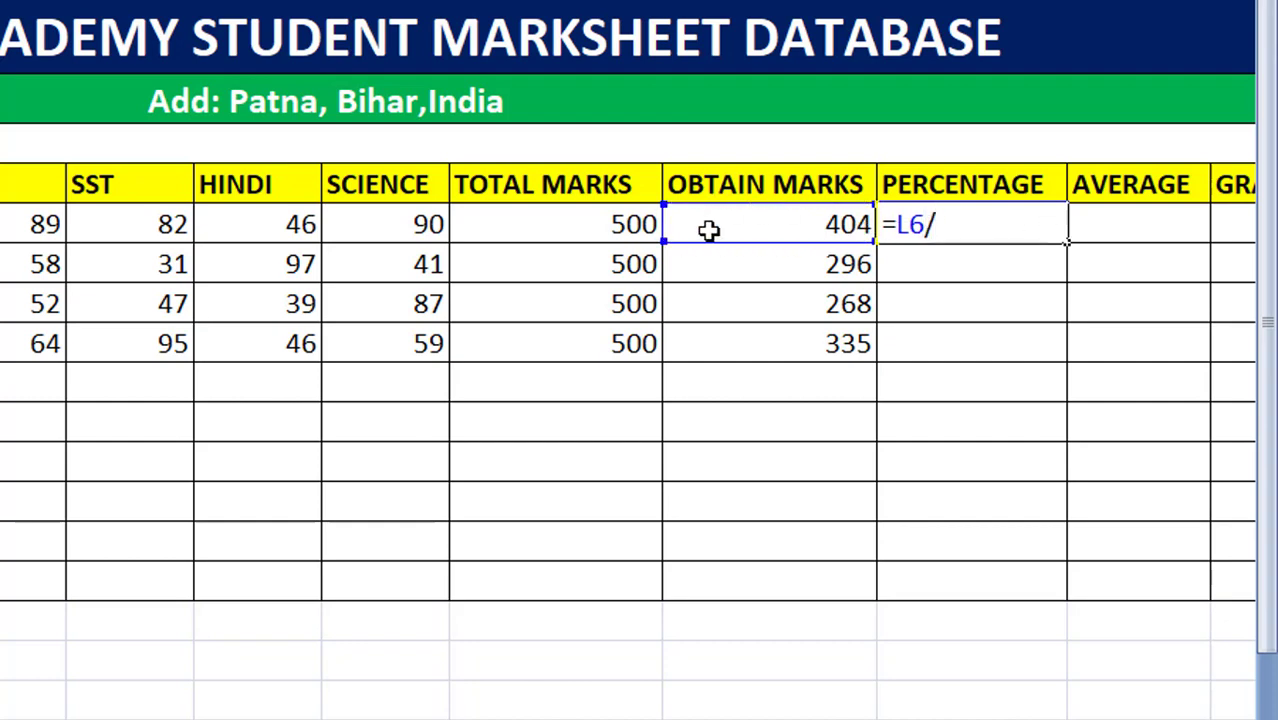
click(595, 227)
key(Return)
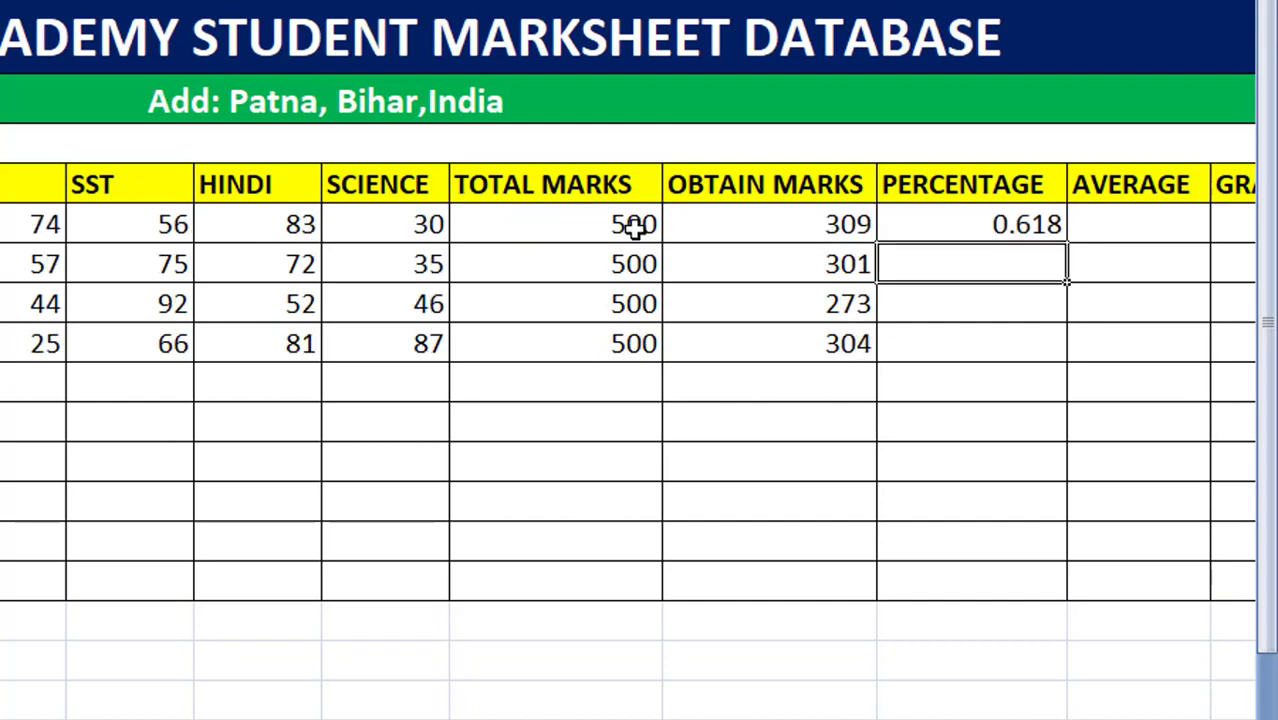
Step: Copy the percentage formula down through M9 for all four students
click(1020, 212)
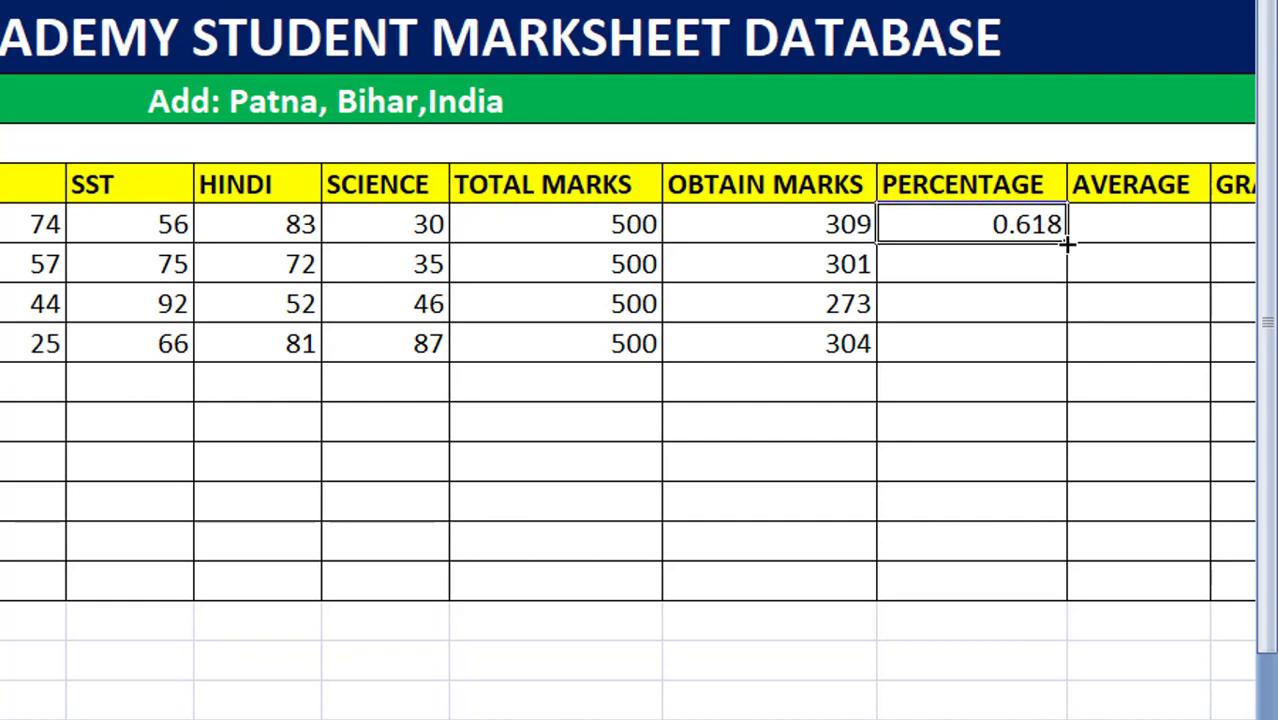
drag(1066, 243, 1067, 355)
click(961, 444)
key(Up)
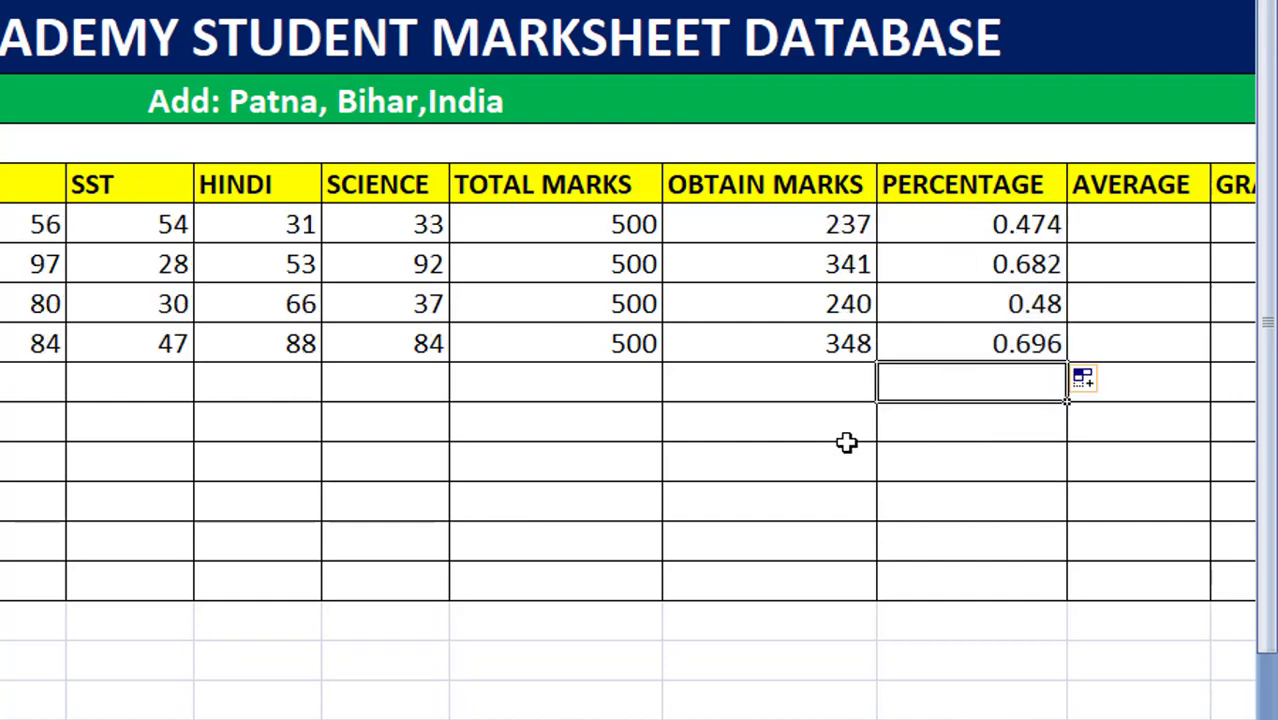
click(806, 462)
click(1133, 213)
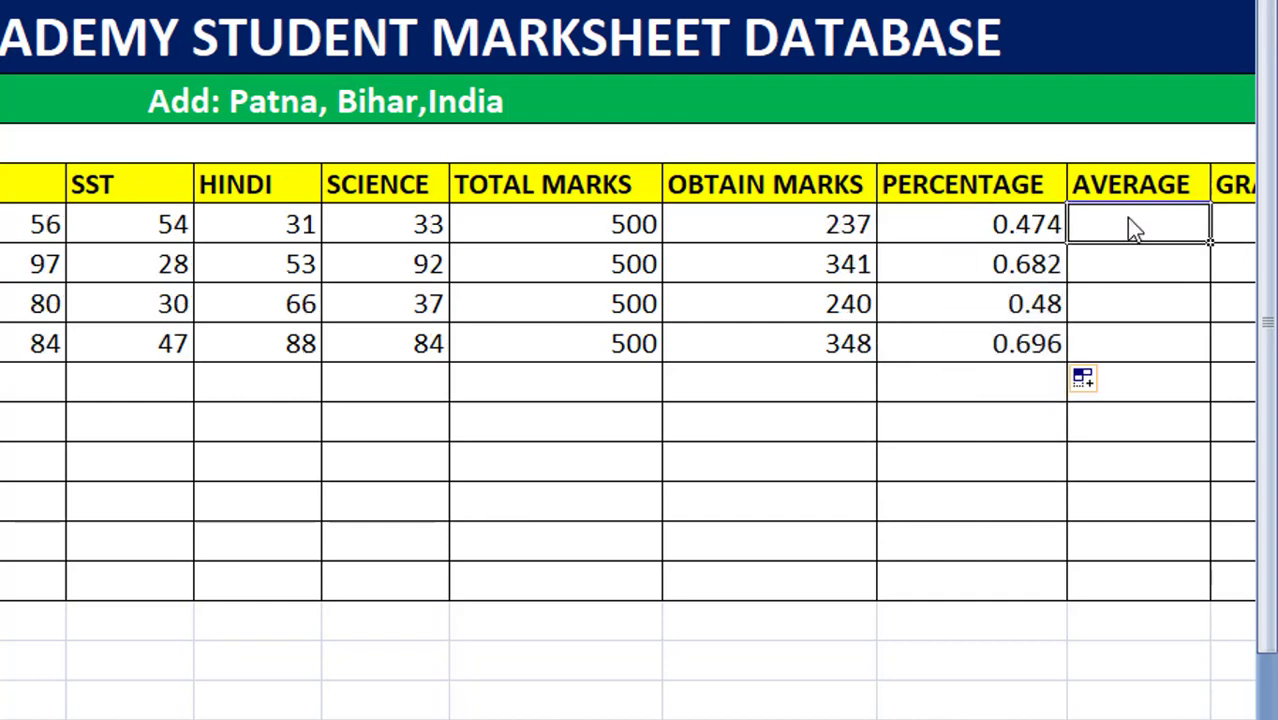
Step: Enter =AVERAGE(F6:J6) in N6 for the first student's mean mark
text(=)
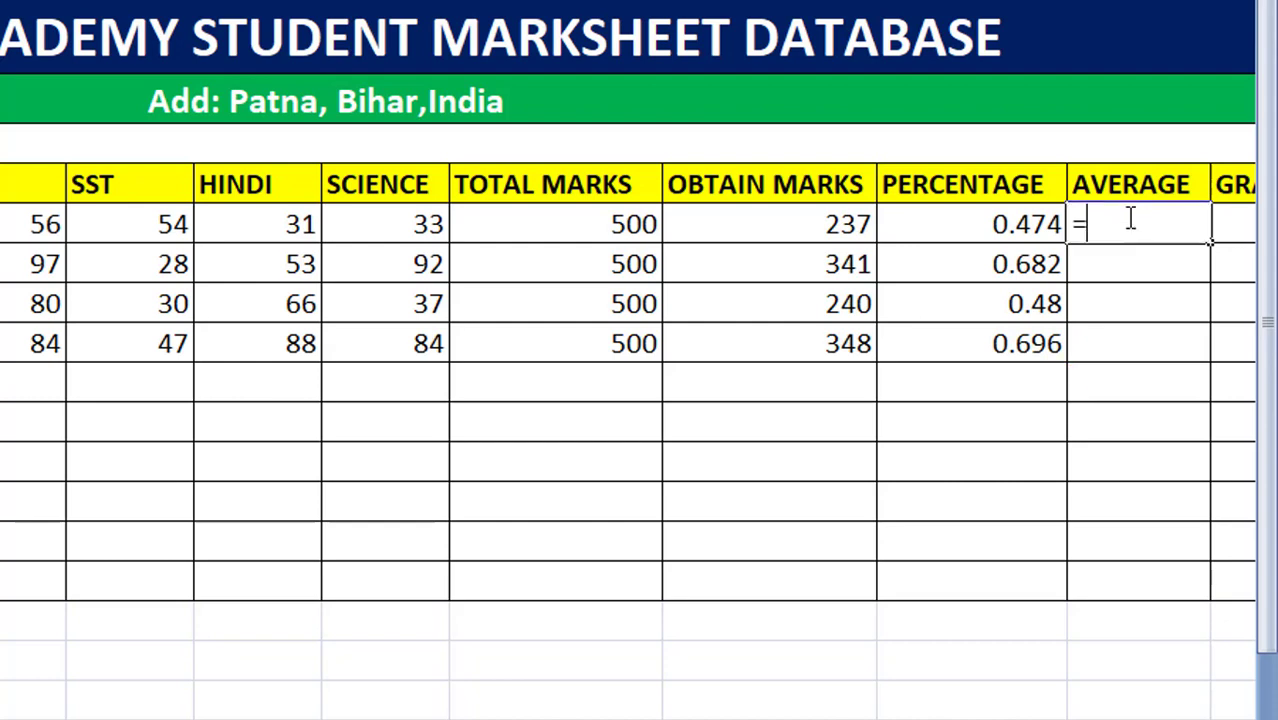
text(ava)
key(BackSpace)
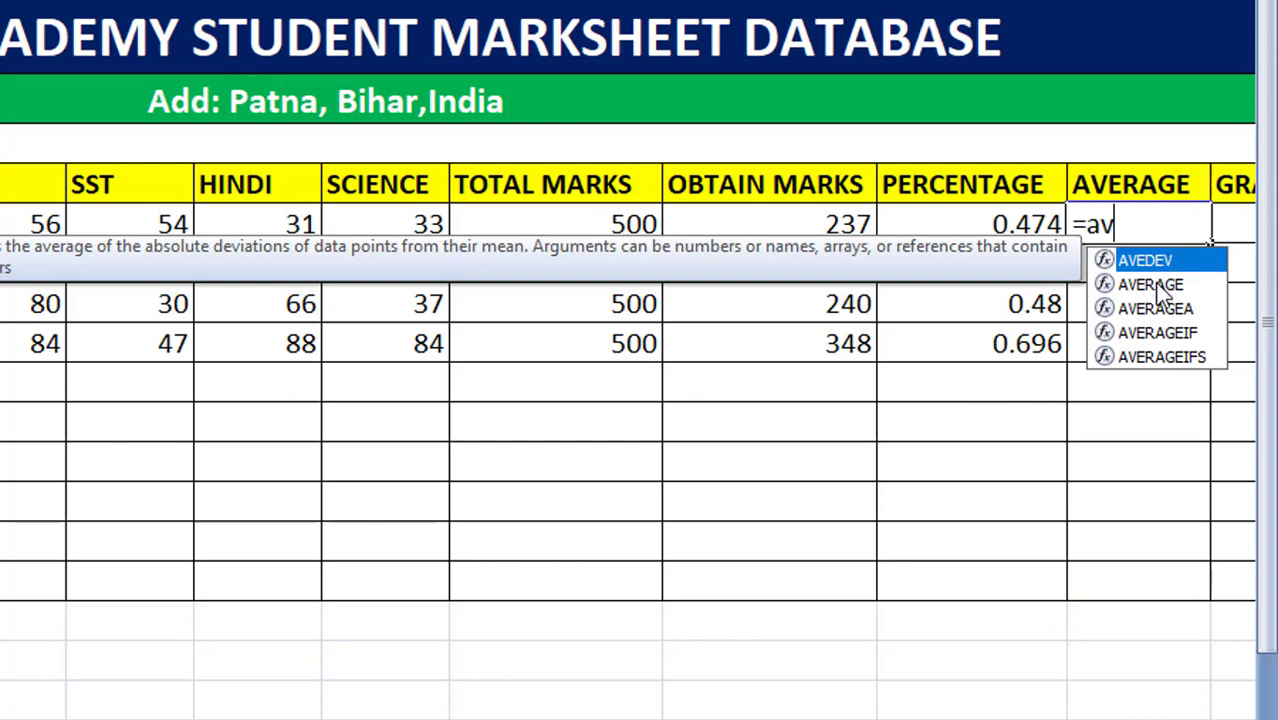
click(1152, 284)
double_click(1162, 284)
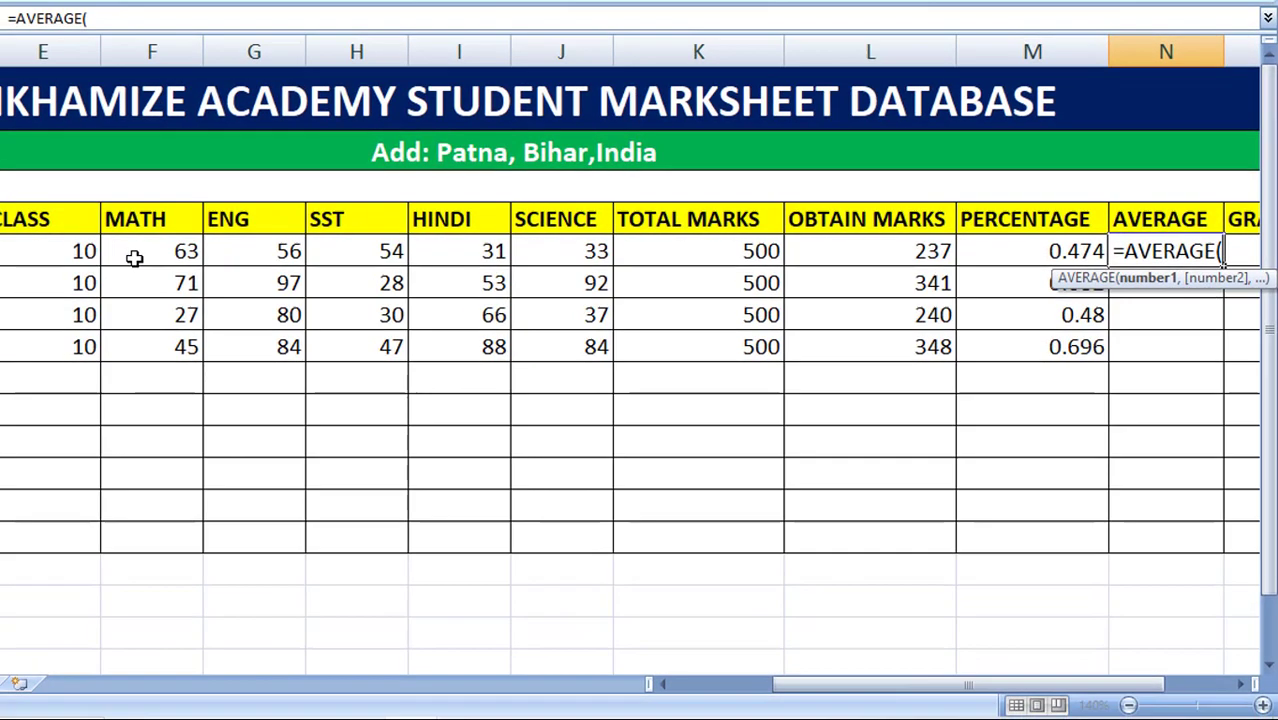
click(140, 251)
drag(296, 251, 595, 251)
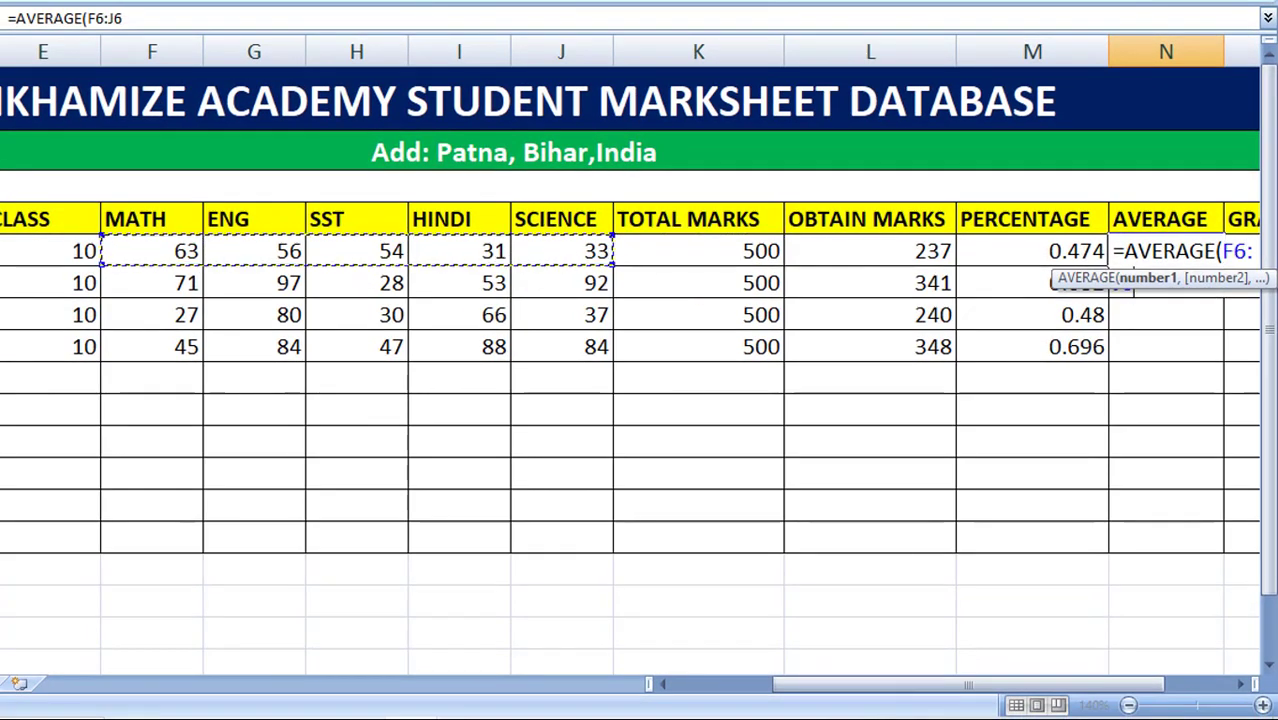
drag(1027, 686, 1087, 686)
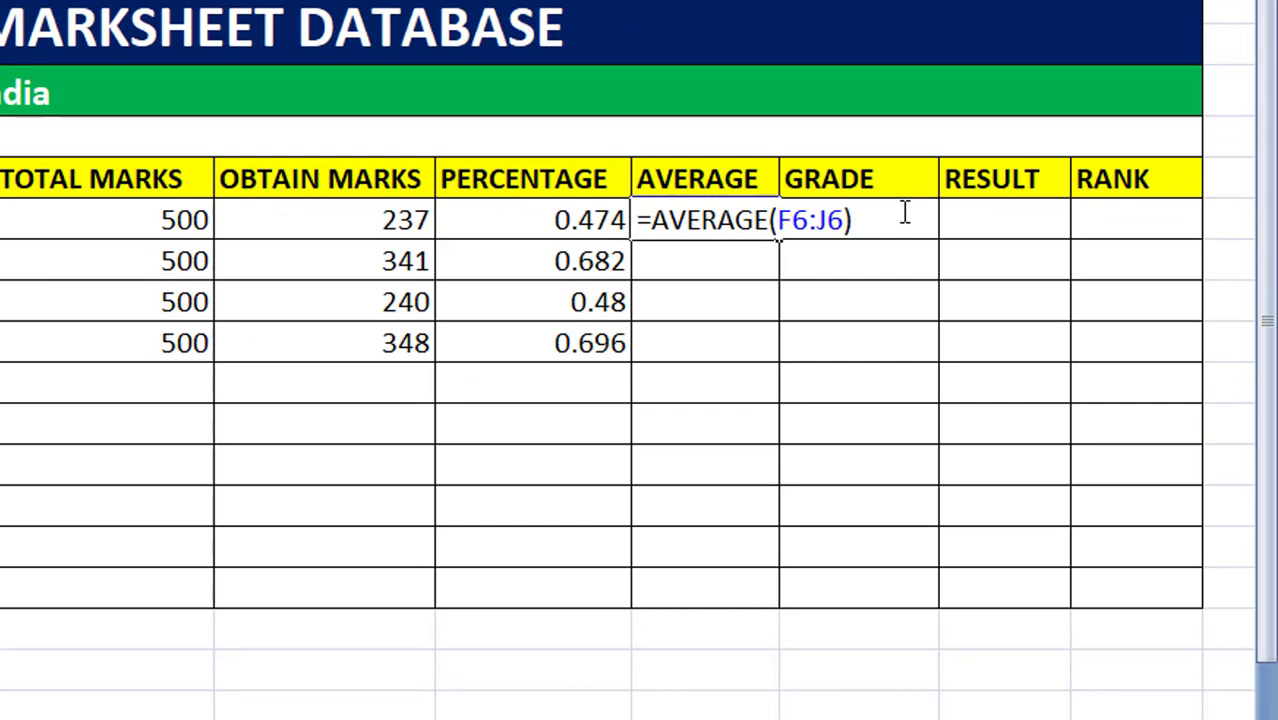
text())
key(Return)
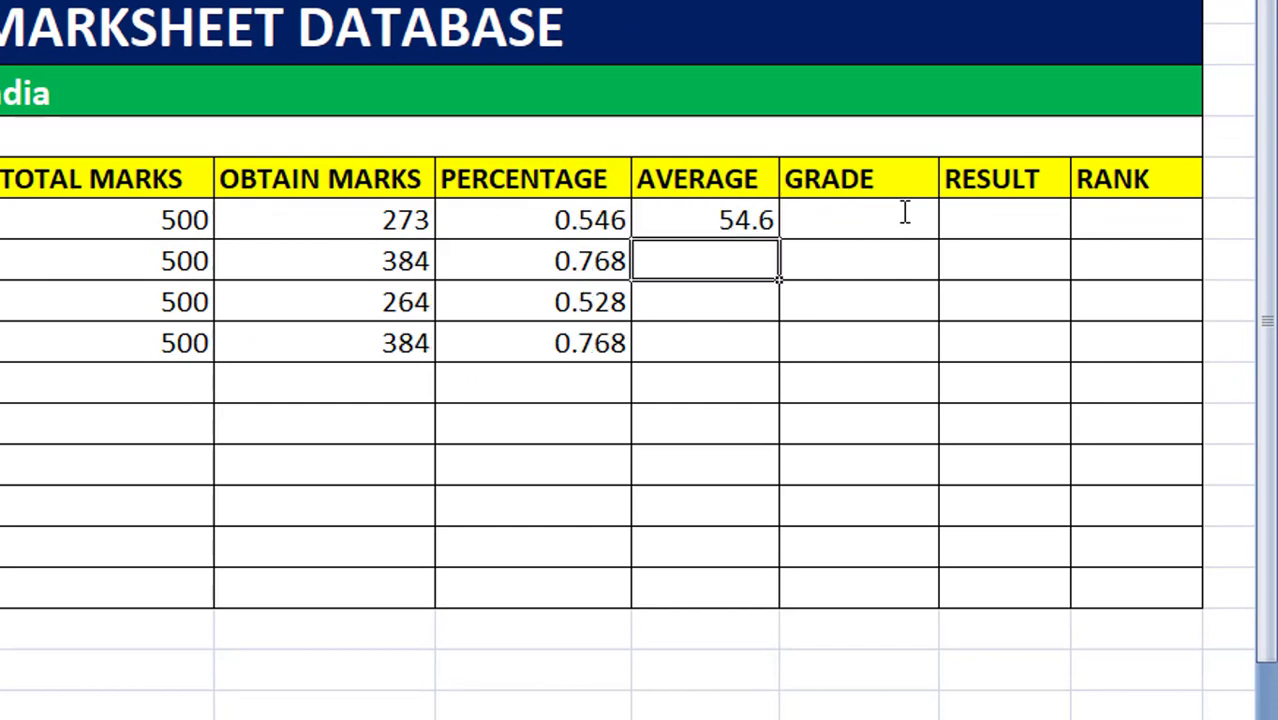
Step: Copy the average formula down through N9 for all four students
click(750, 220)
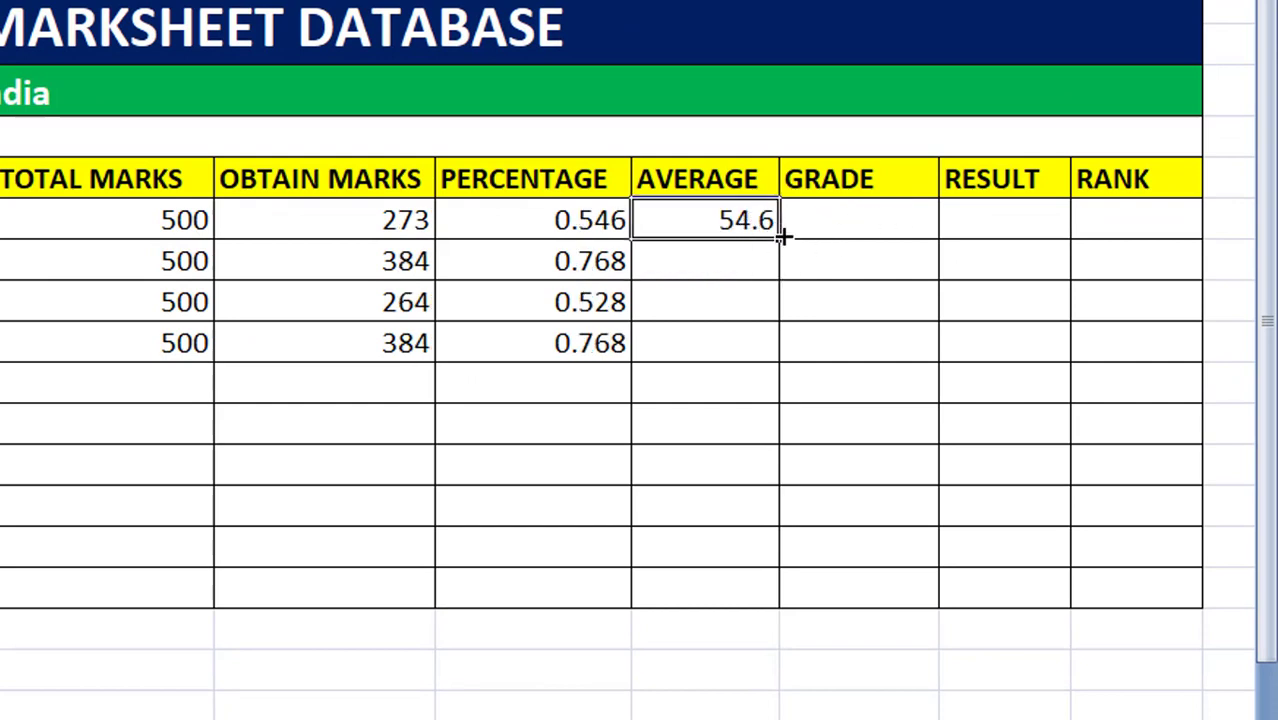
drag(783, 235, 760, 362)
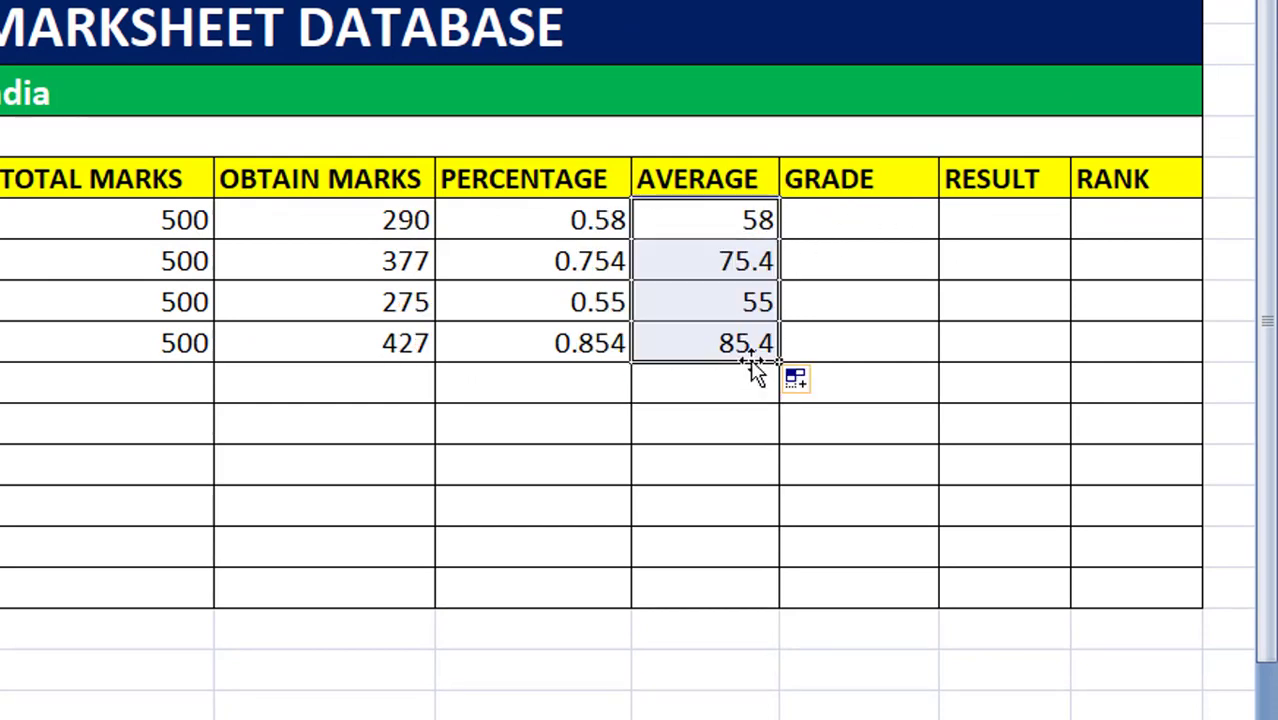
click(650, 419)
click(884, 217)
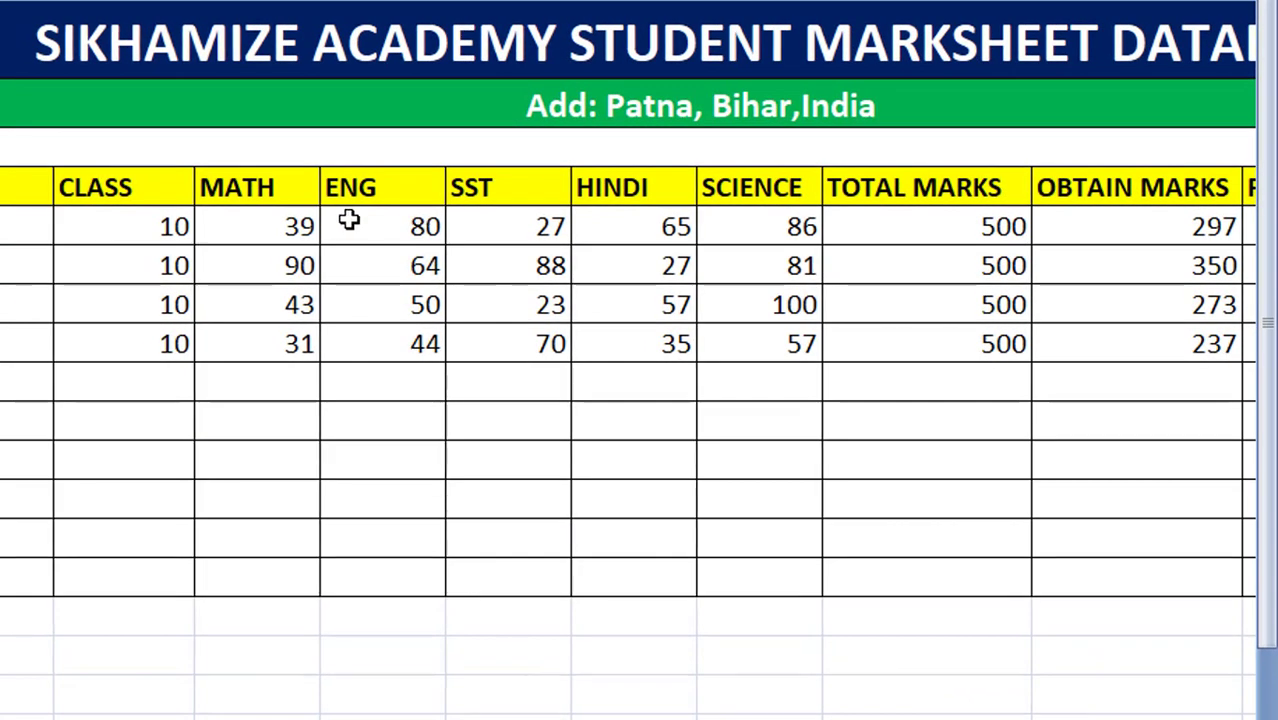
mouse_move(270, 224)
mouse_down()
mouse_move(781, 296)
mouse_move(707, 363)
mouse_move(716, 338)
mouse_up()
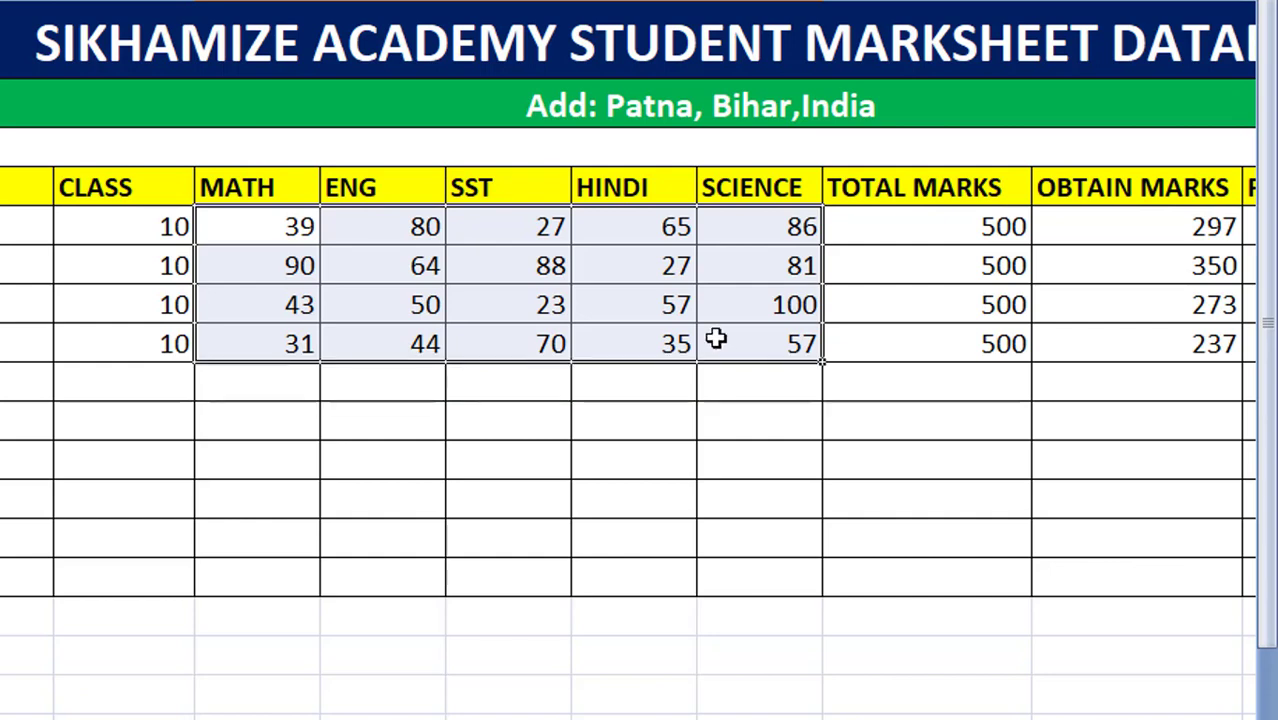
click(725, 452)
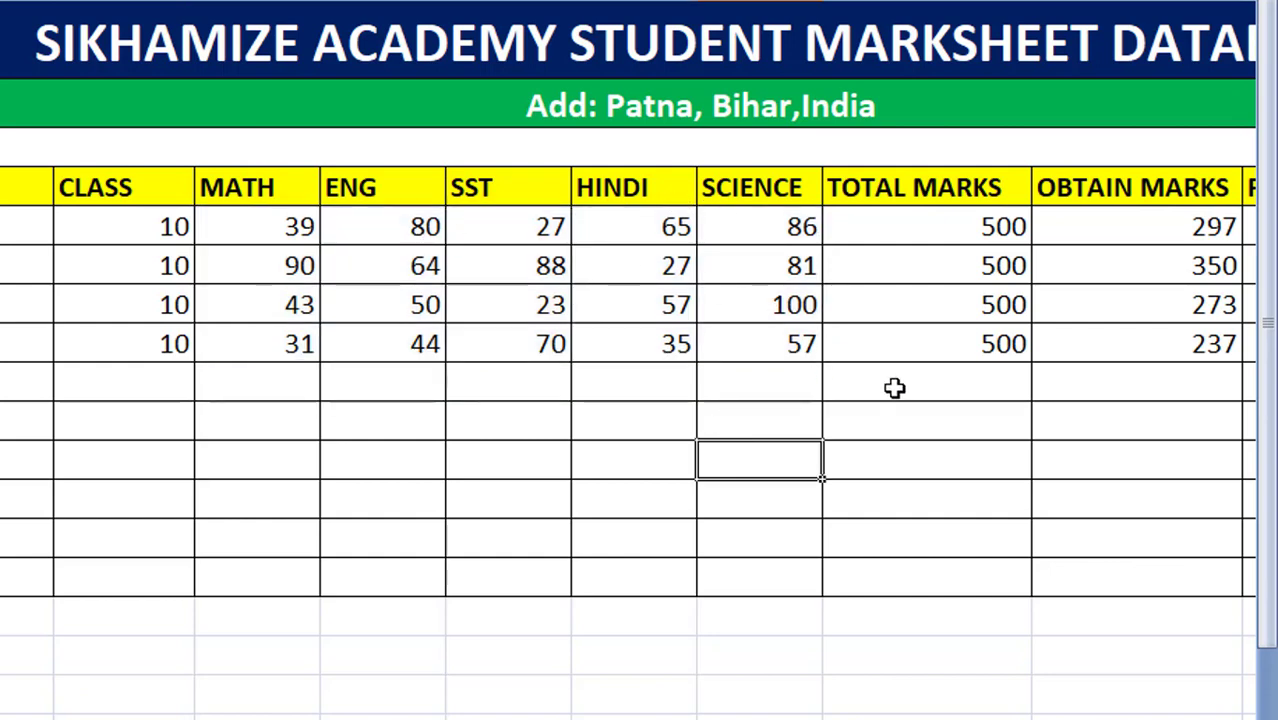
scroll(640, 400, right, 5)
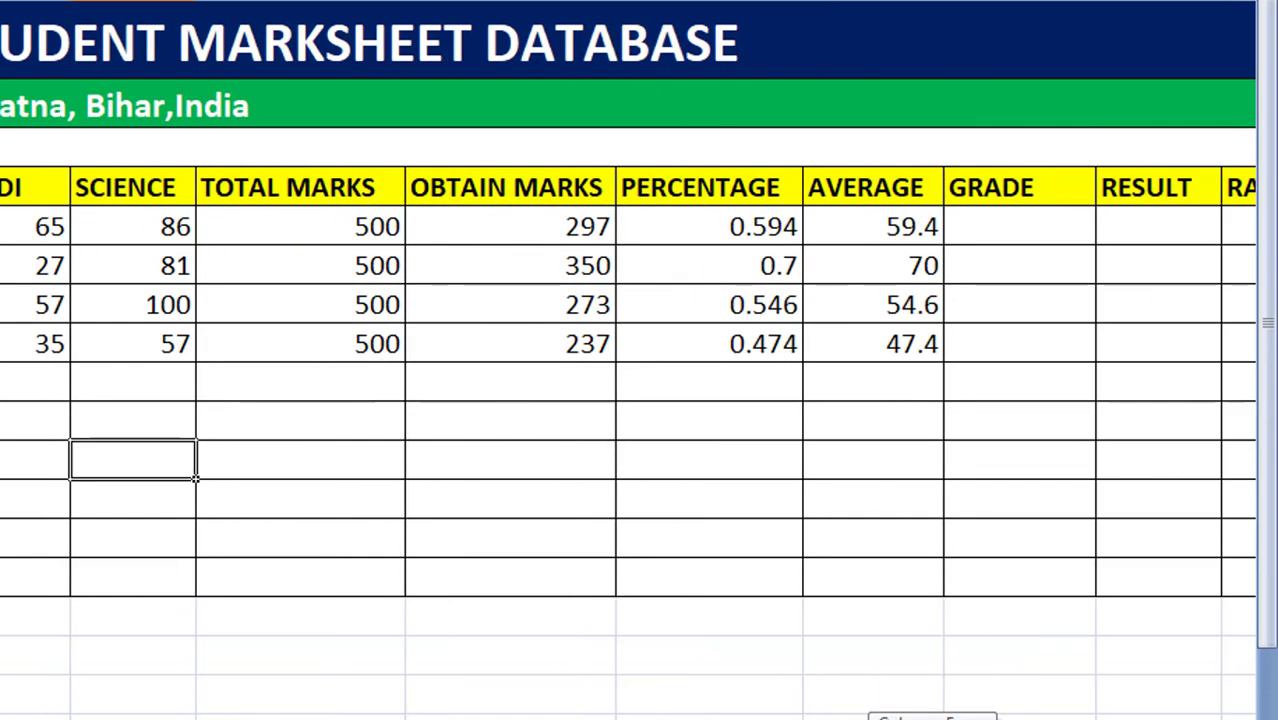
Step: In the first GRADE cell, start =IF(N6>=90,"A+",IF( so averages of 90 or more get A+
click(984, 227)
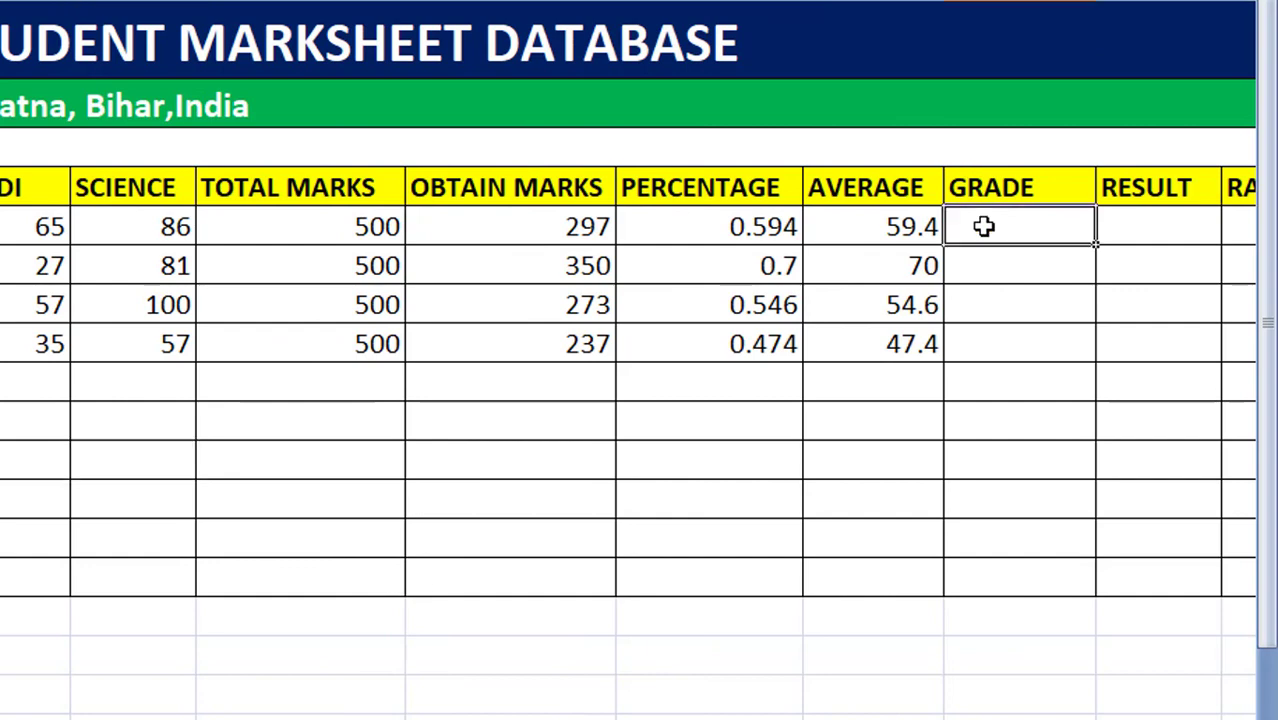
scroll(640, 400, right, 1)
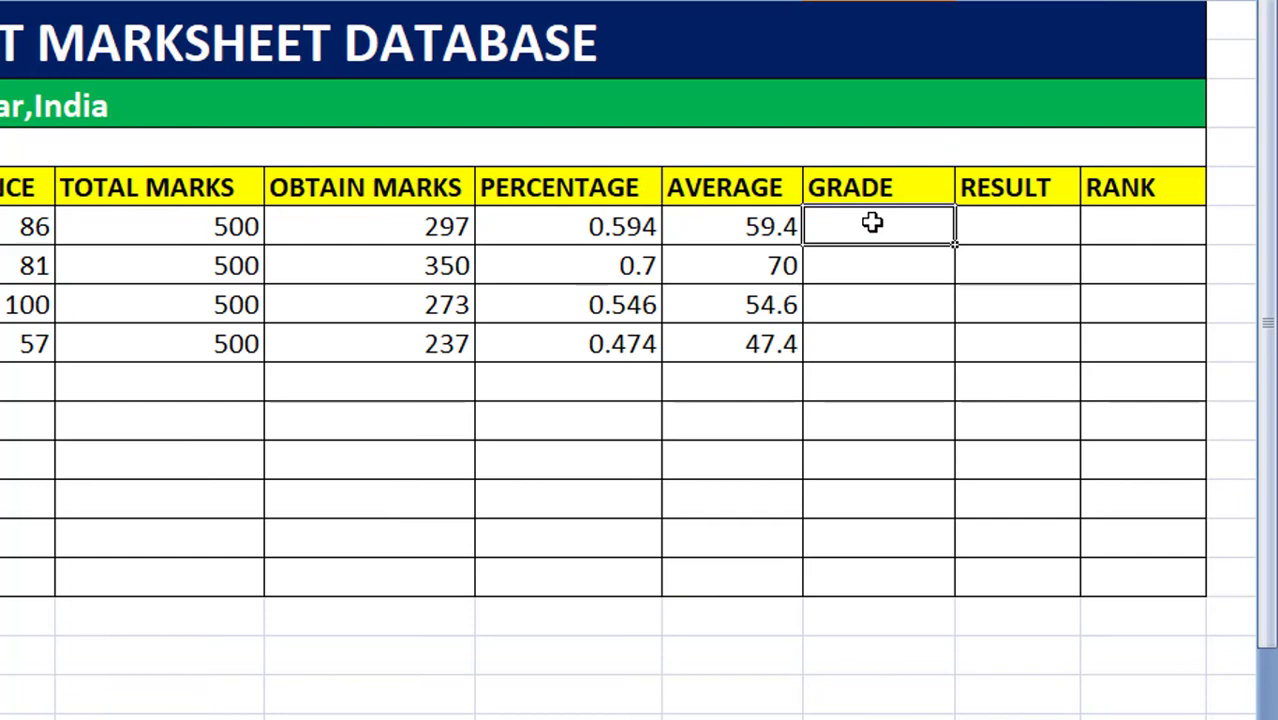
text(=)
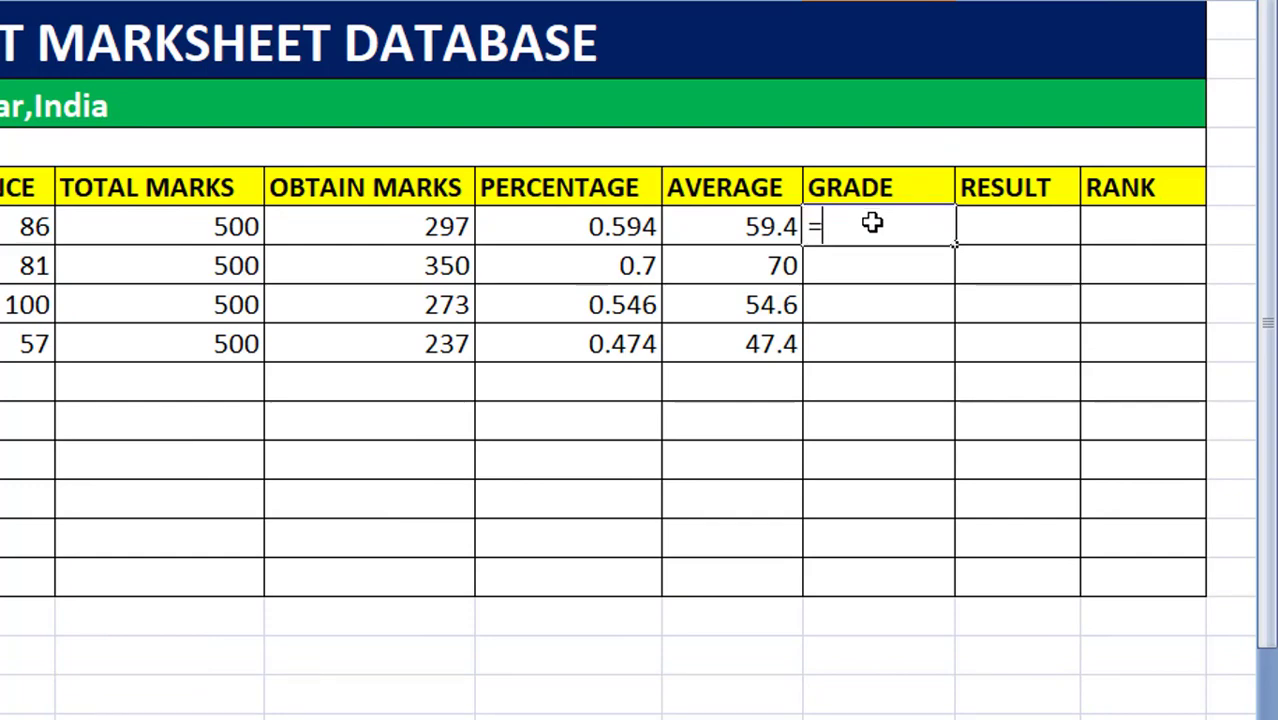
text(if)
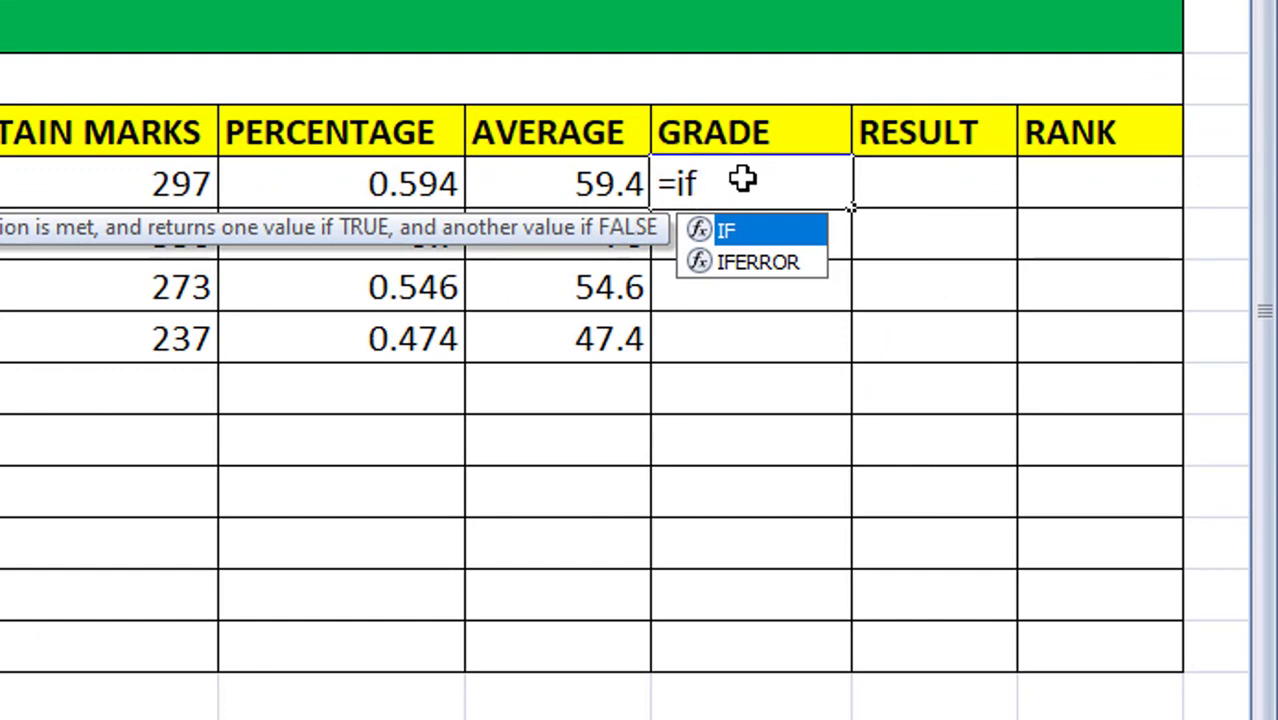
key(Tab)
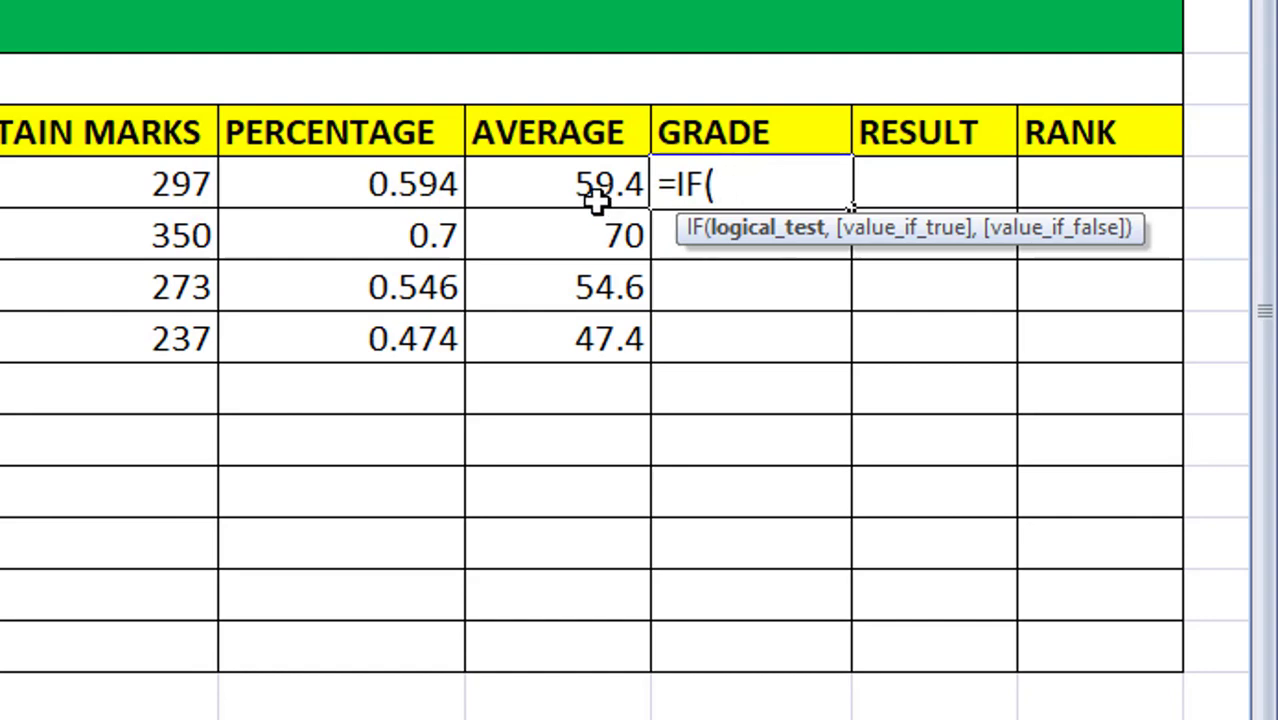
click(588, 178)
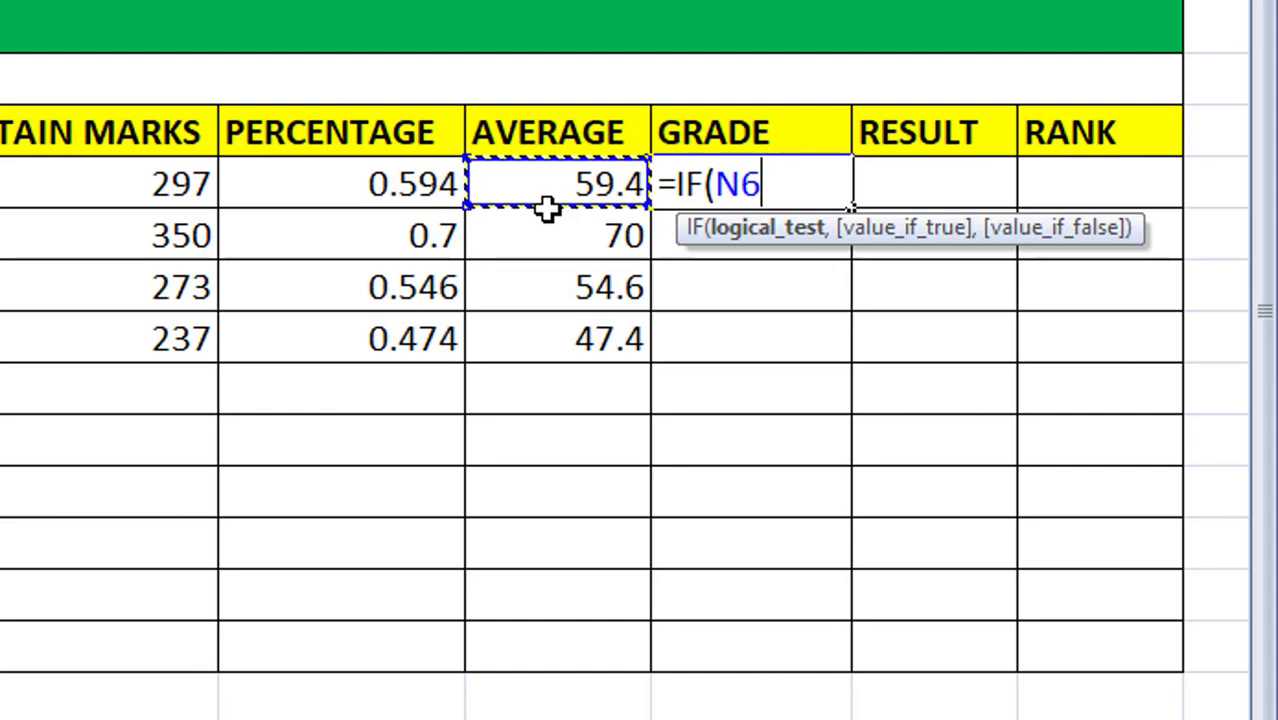
text(>=)
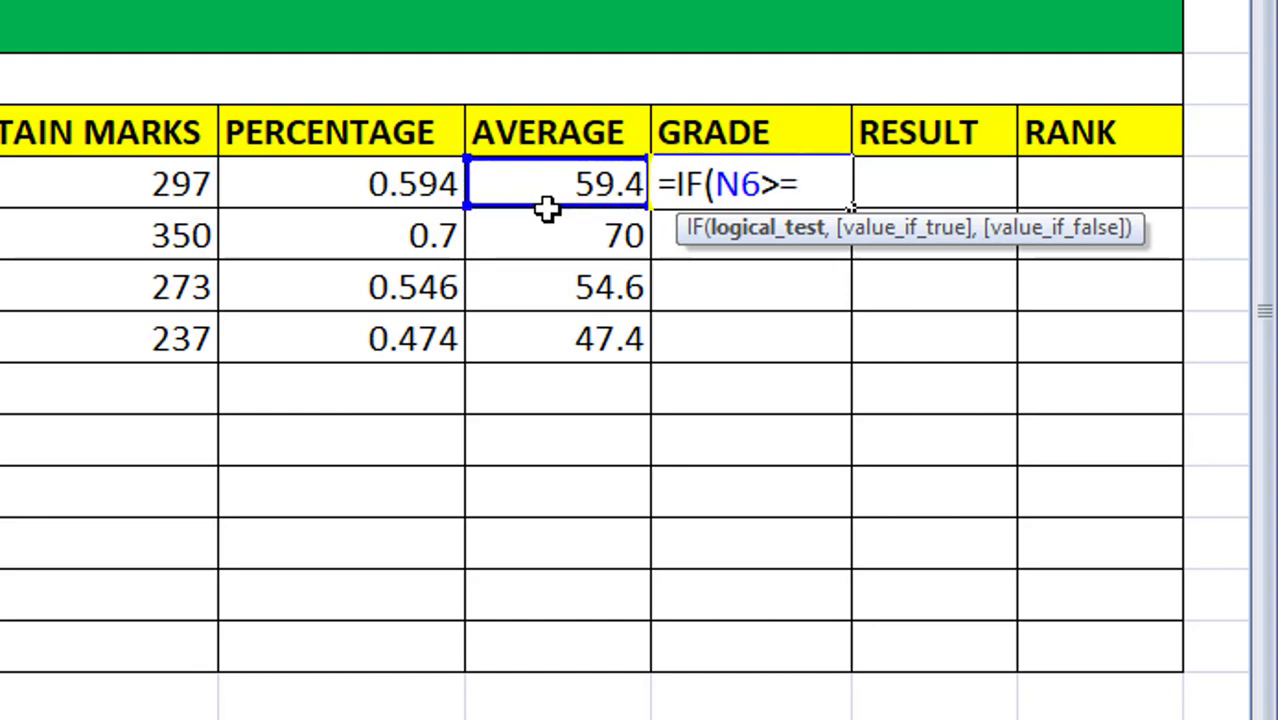
text(90)
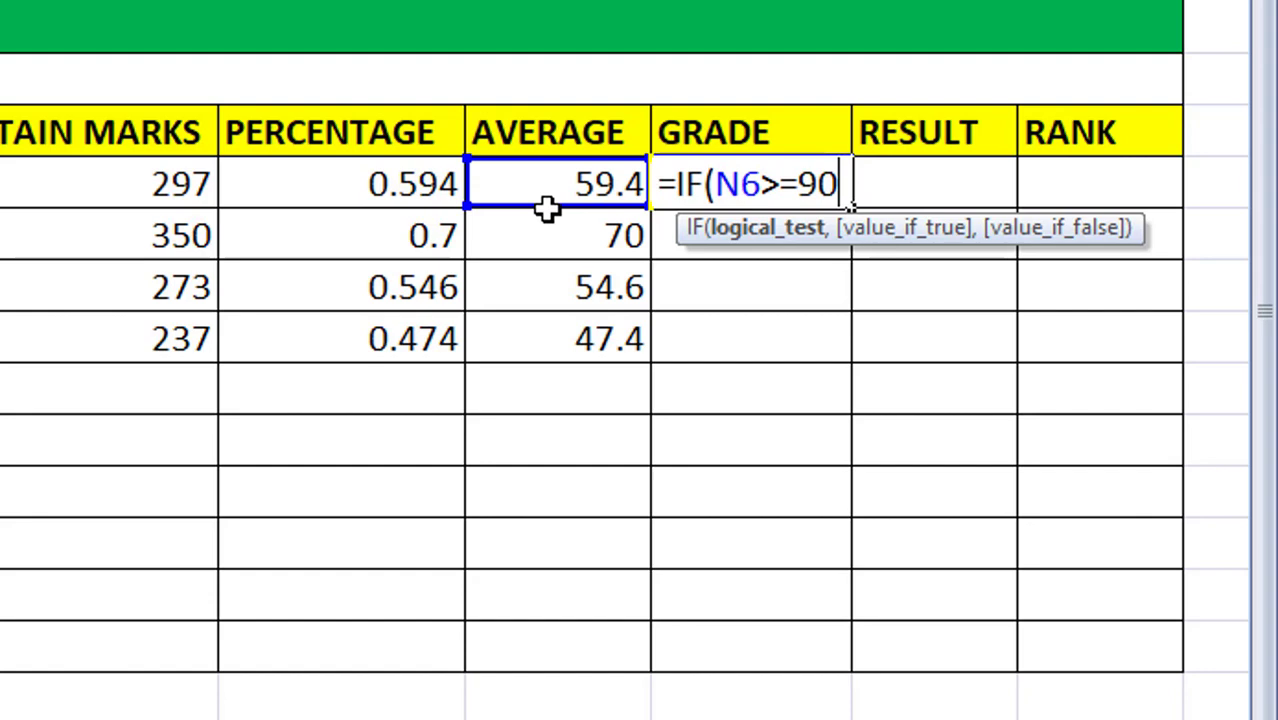
text(,)
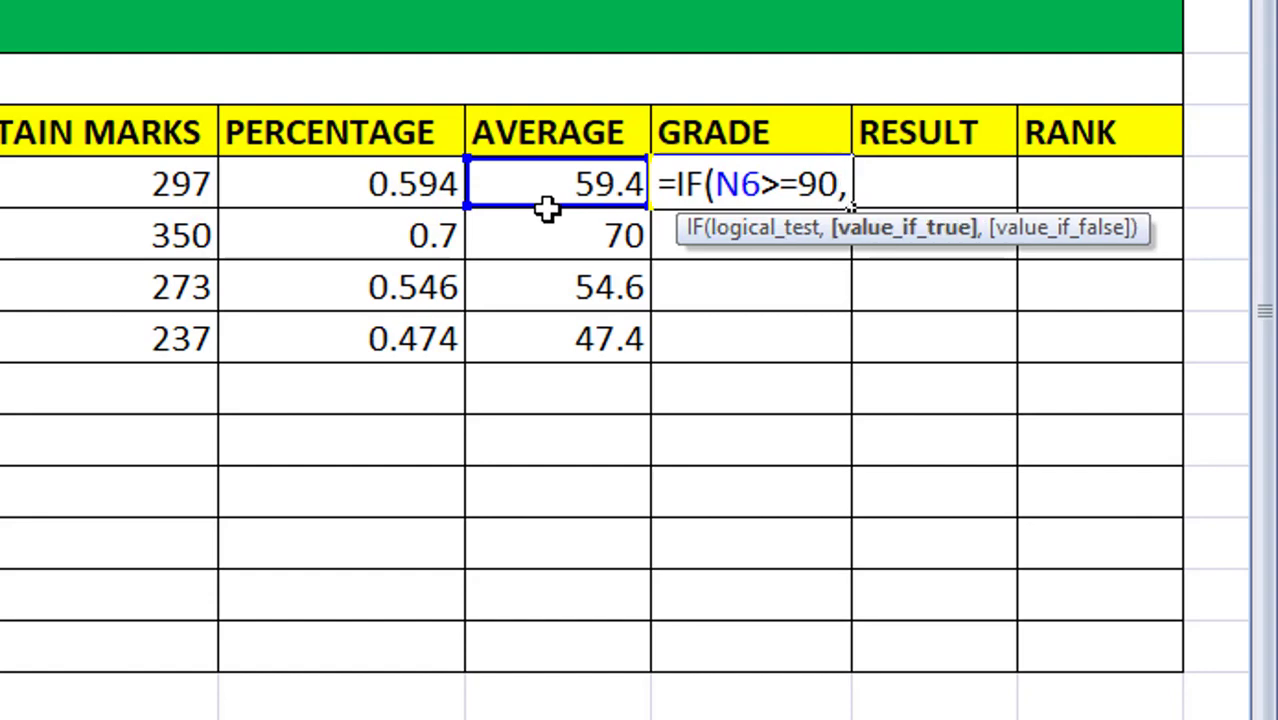
text(")
text(A)
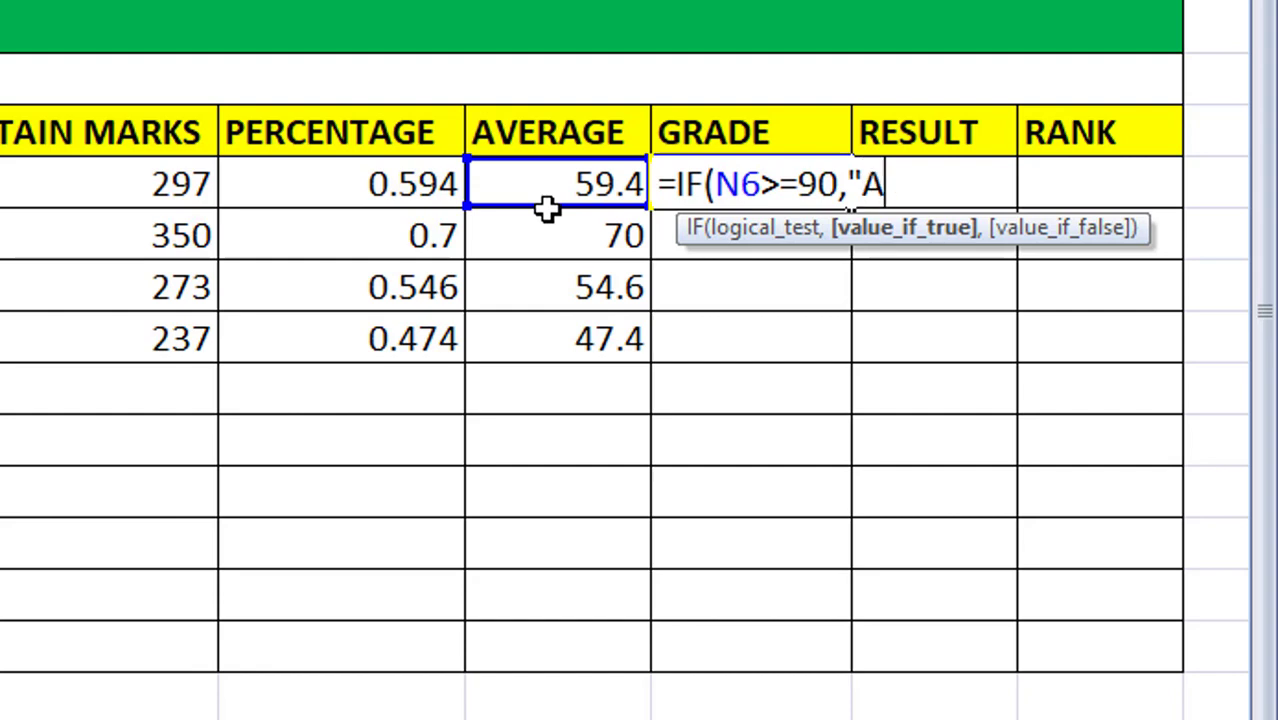
text(+")
text(,)
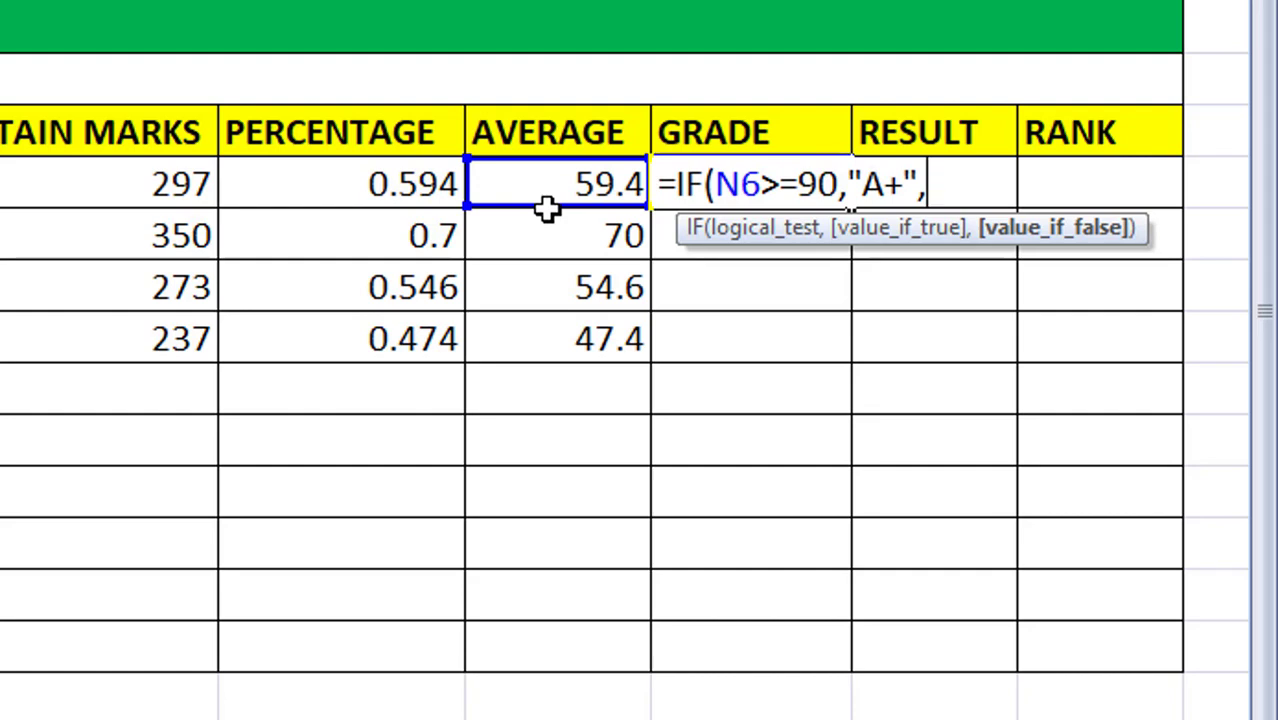
text(I)
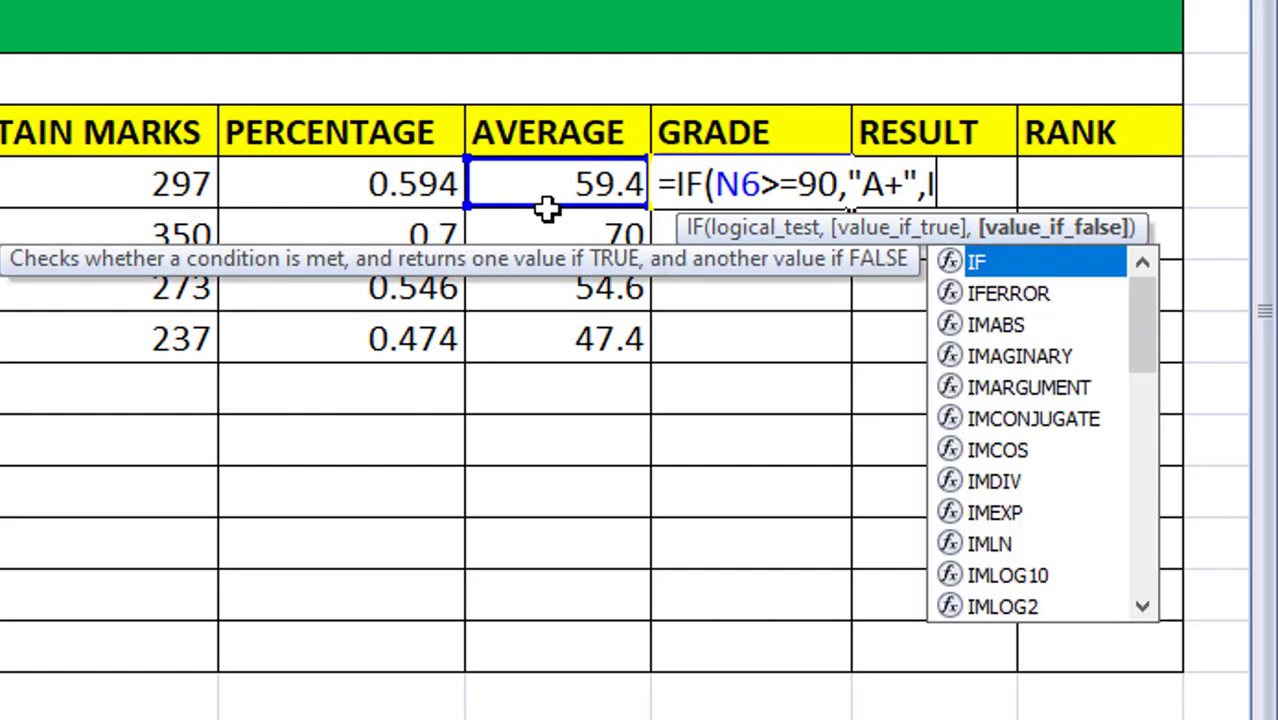
text(F()
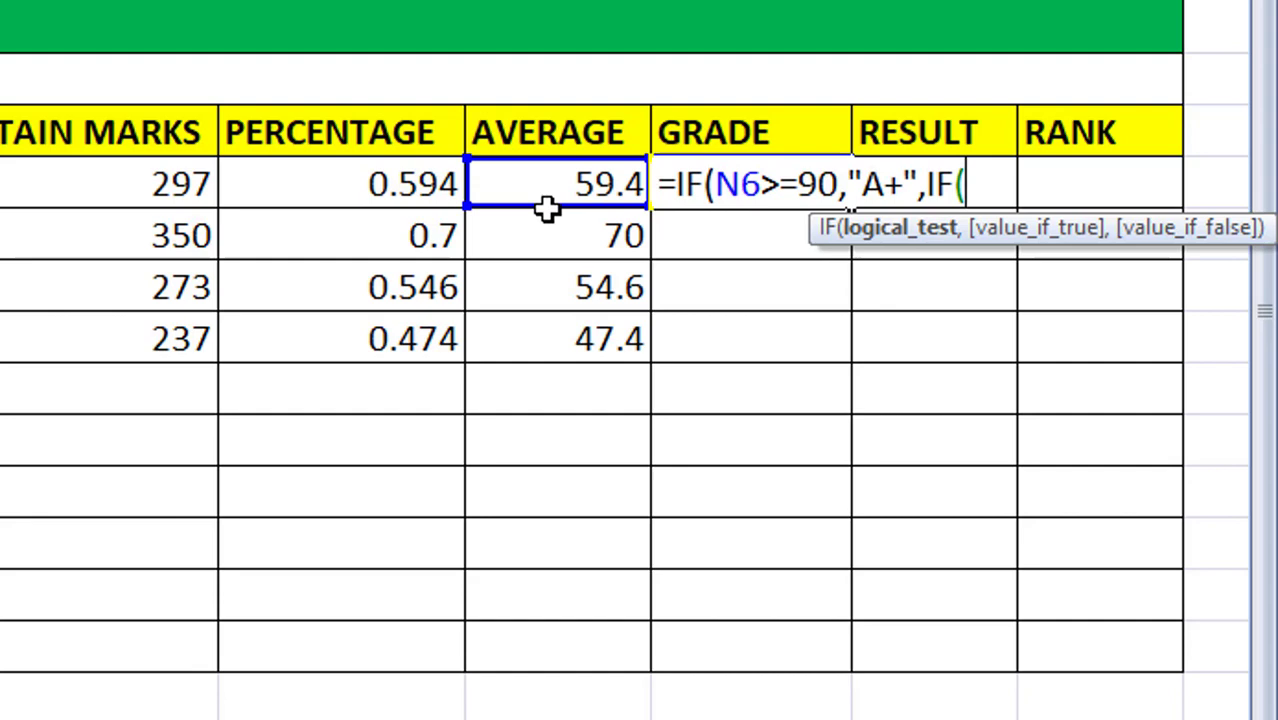
Step: Add nested tests N6>80 giving "A" and N6>70 giving "B", opening another IF
click(548, 200)
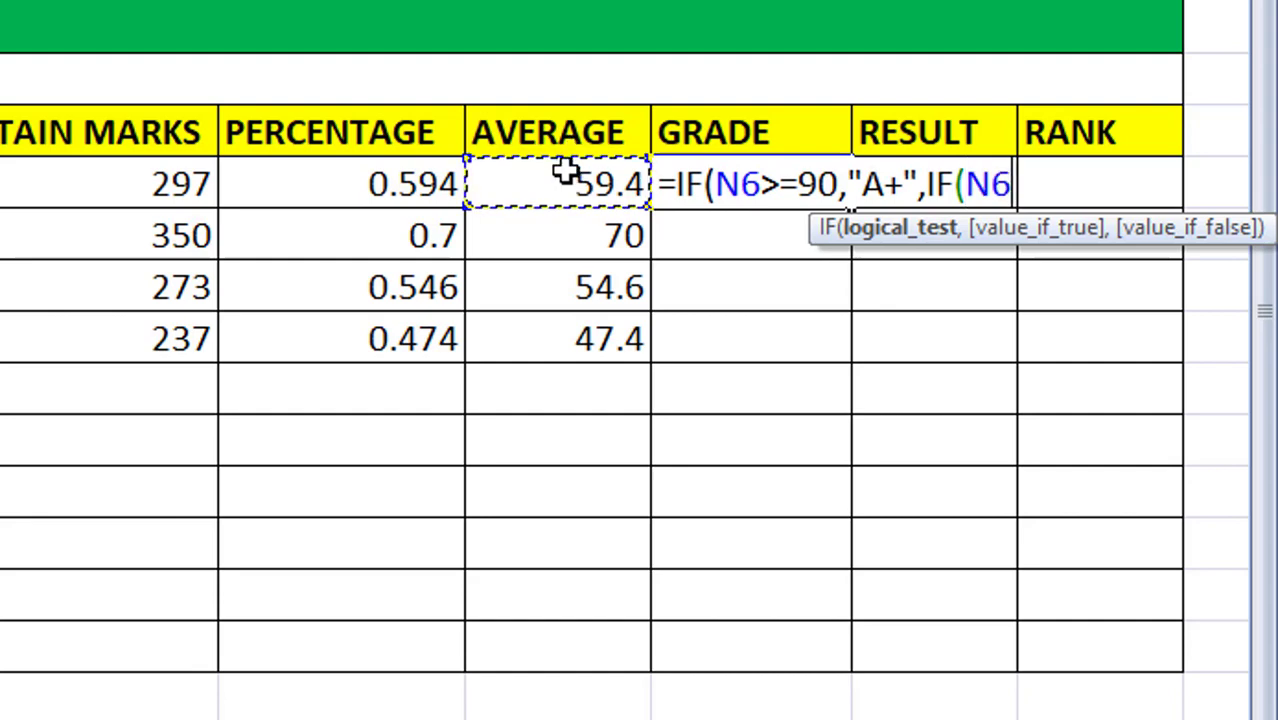
text(>)
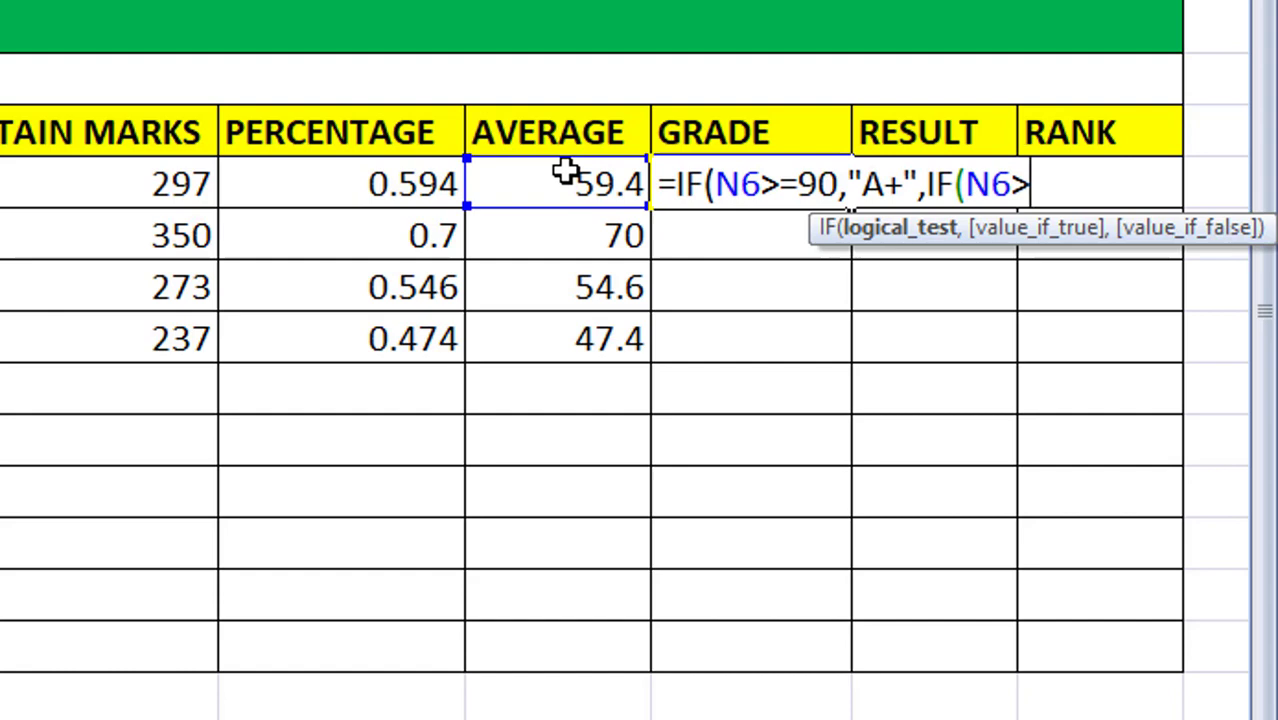
text(80)
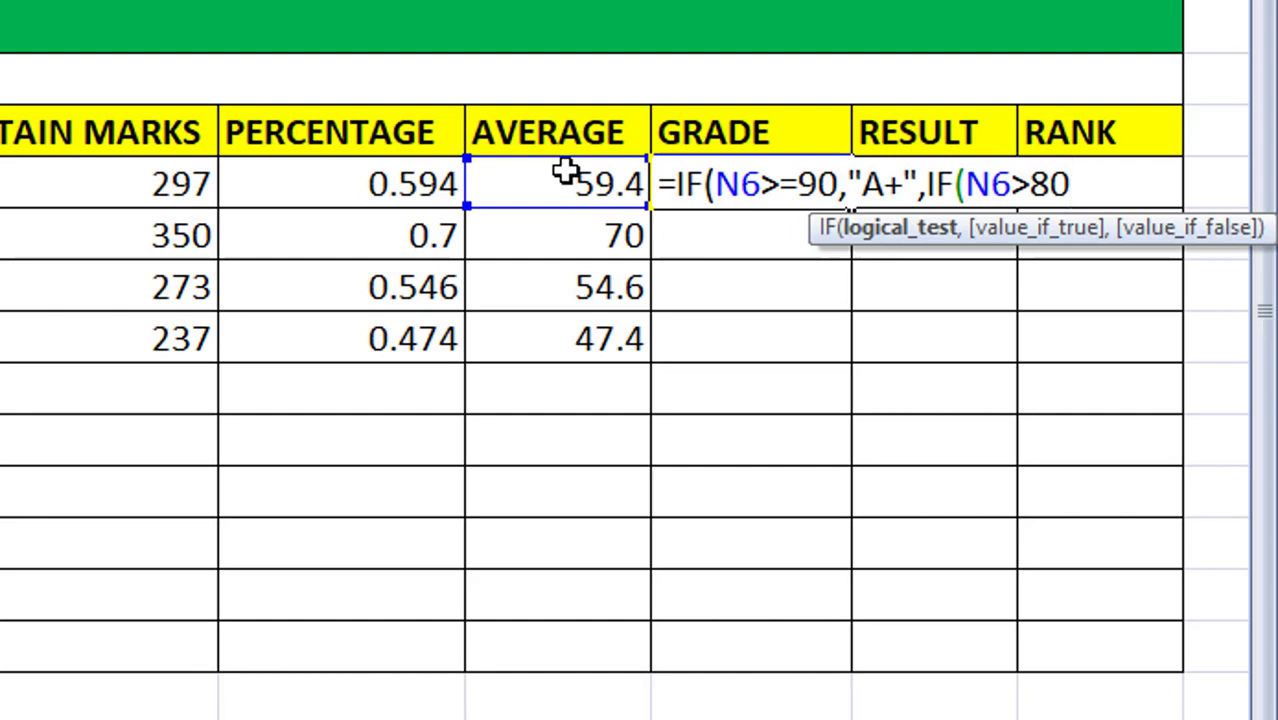
text(,")
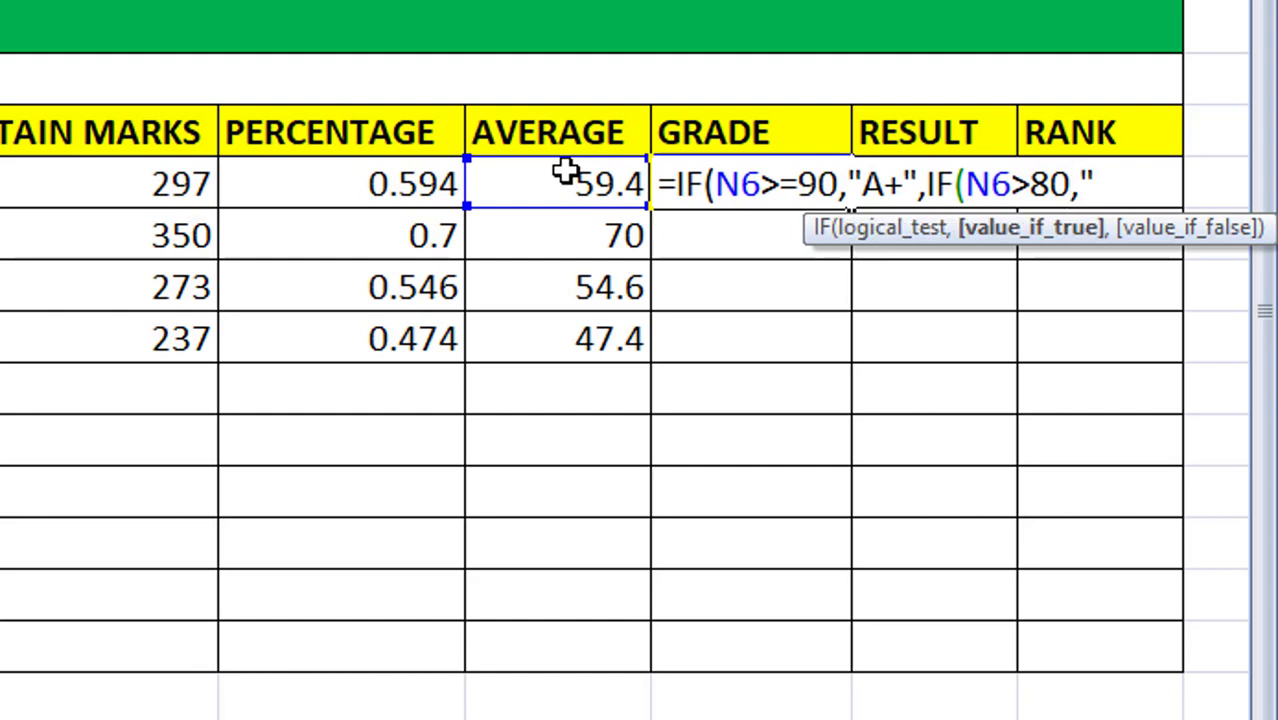
text(A")
text(,)
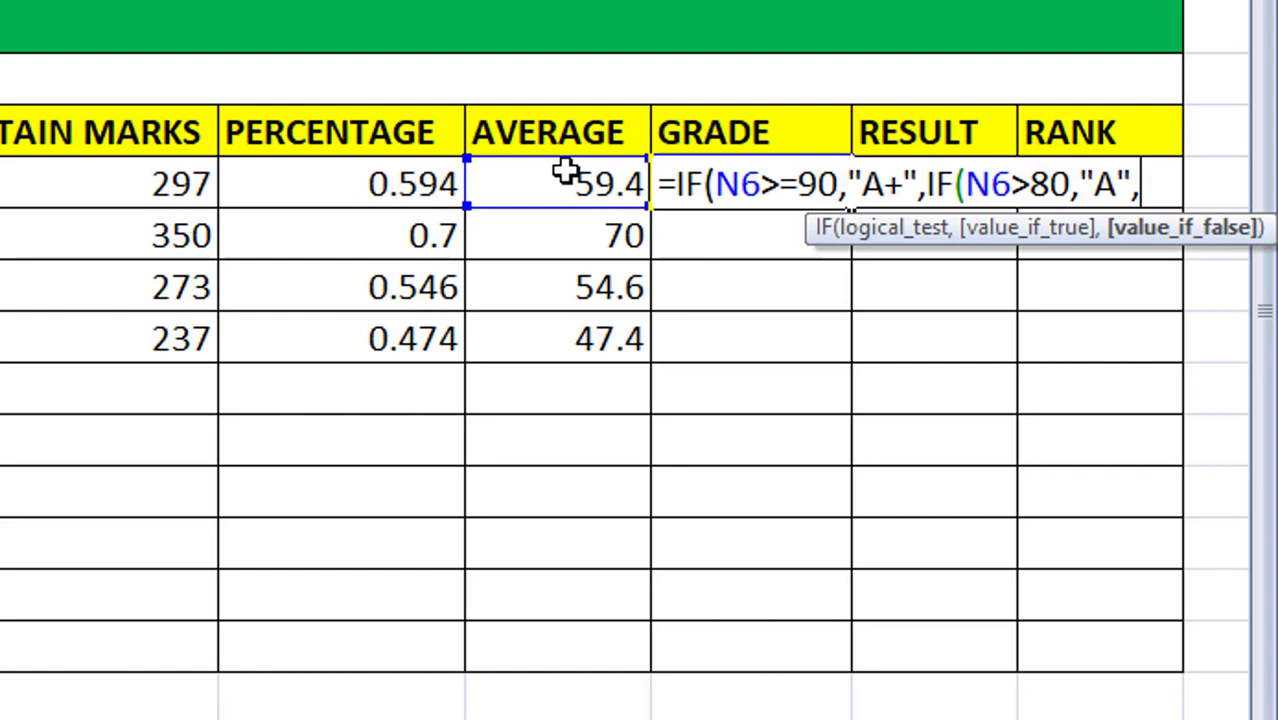
text(IF)
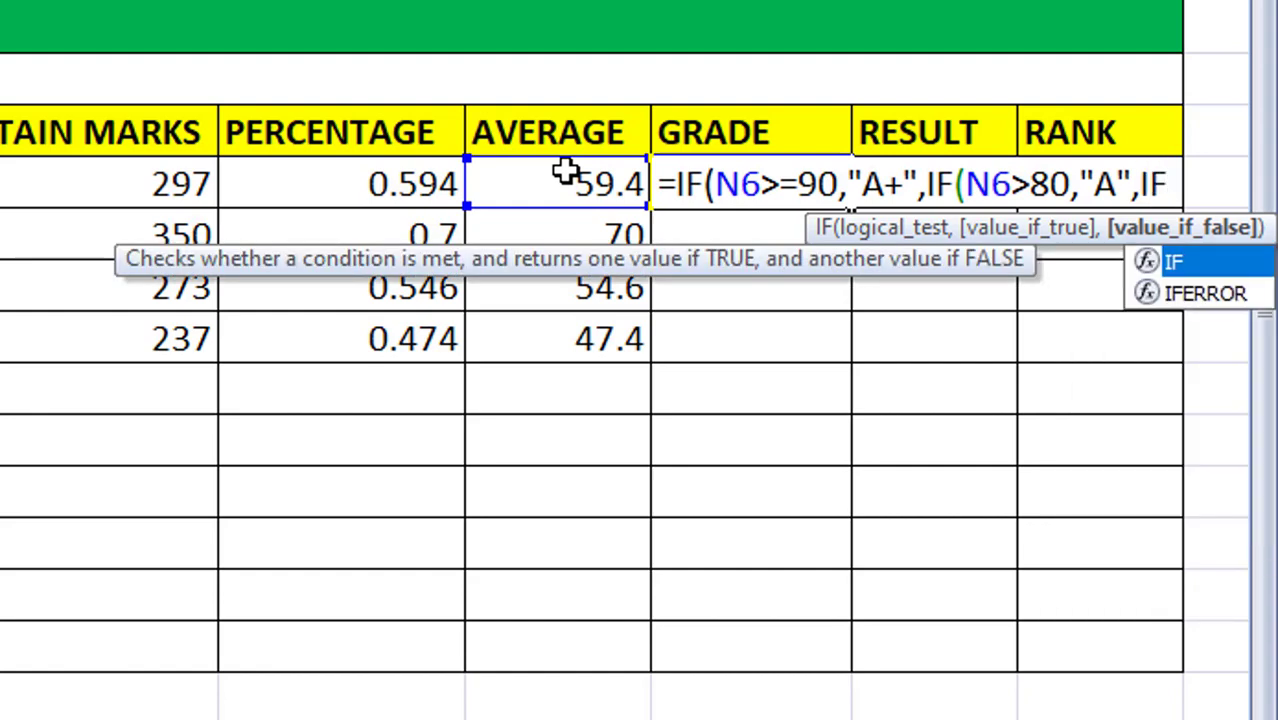
text(()
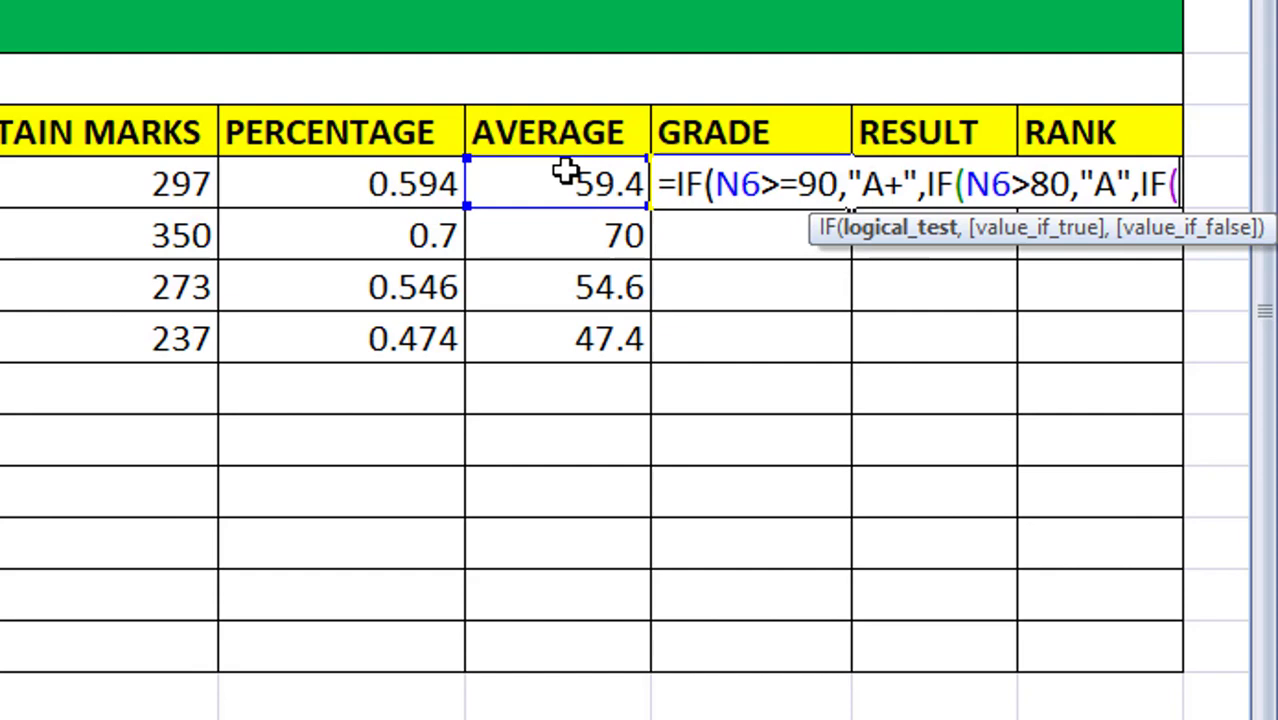
click(566, 172)
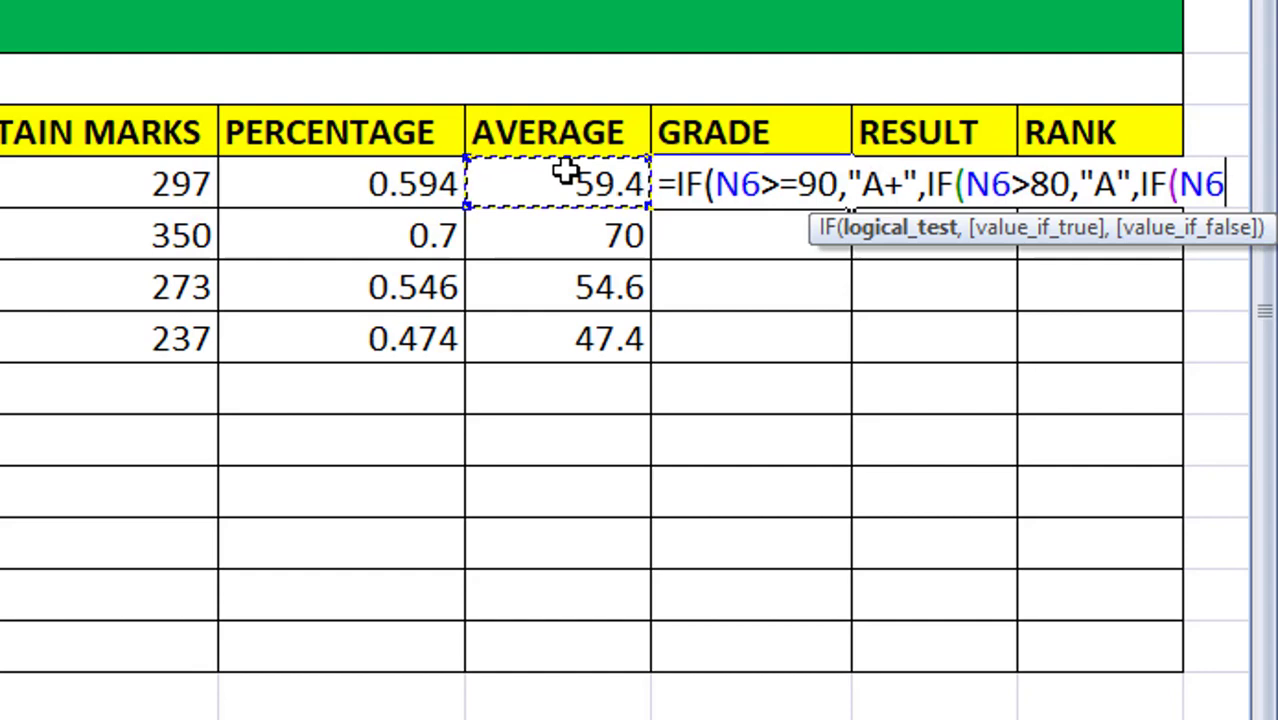
text(>)
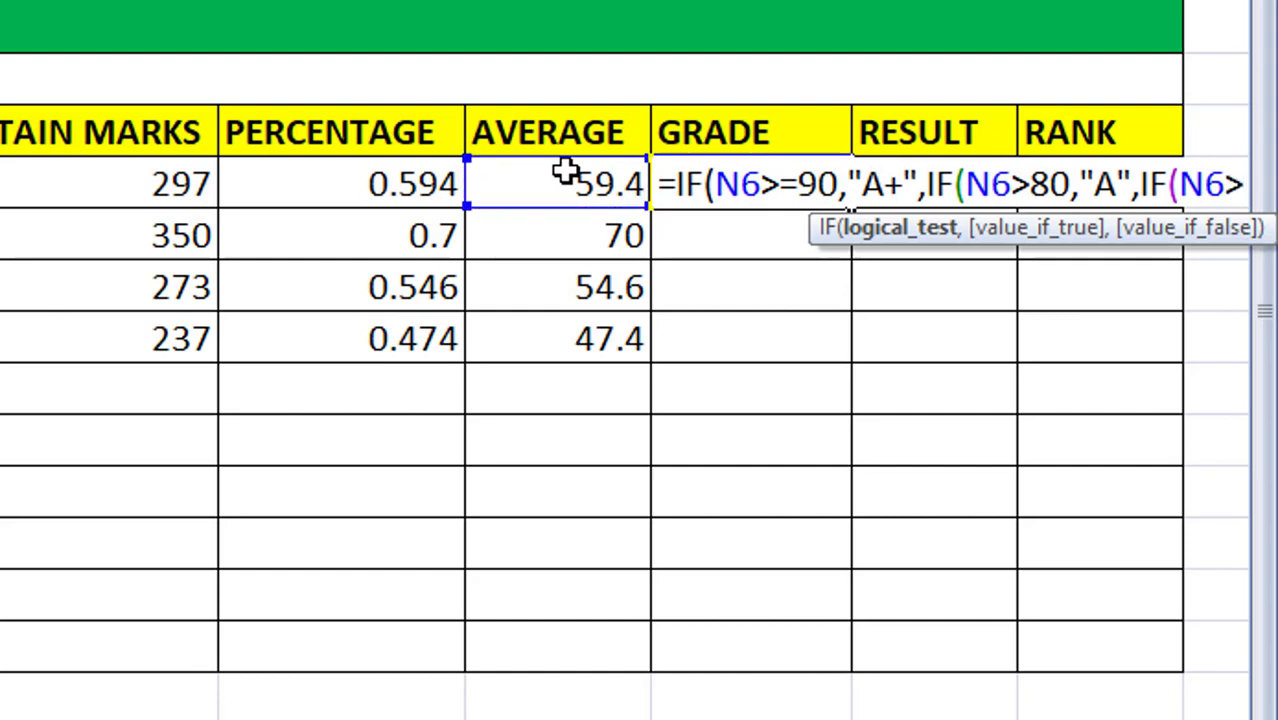
text(70)
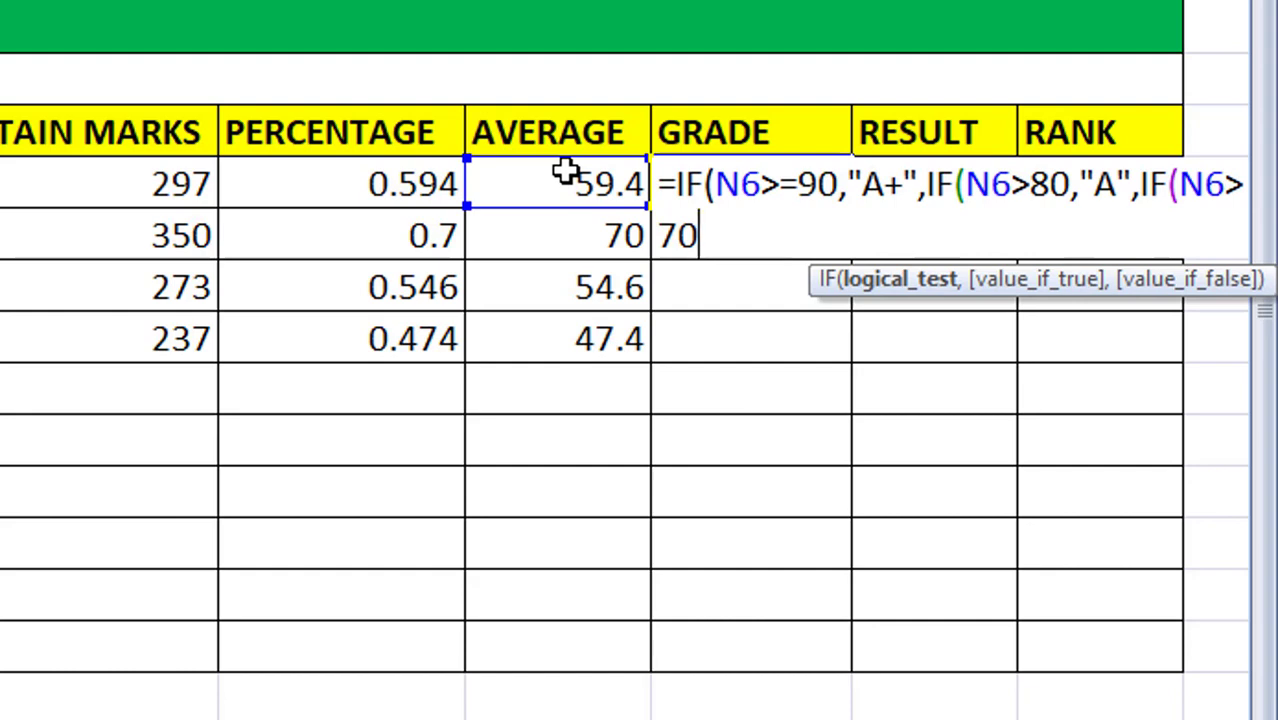
text(,")
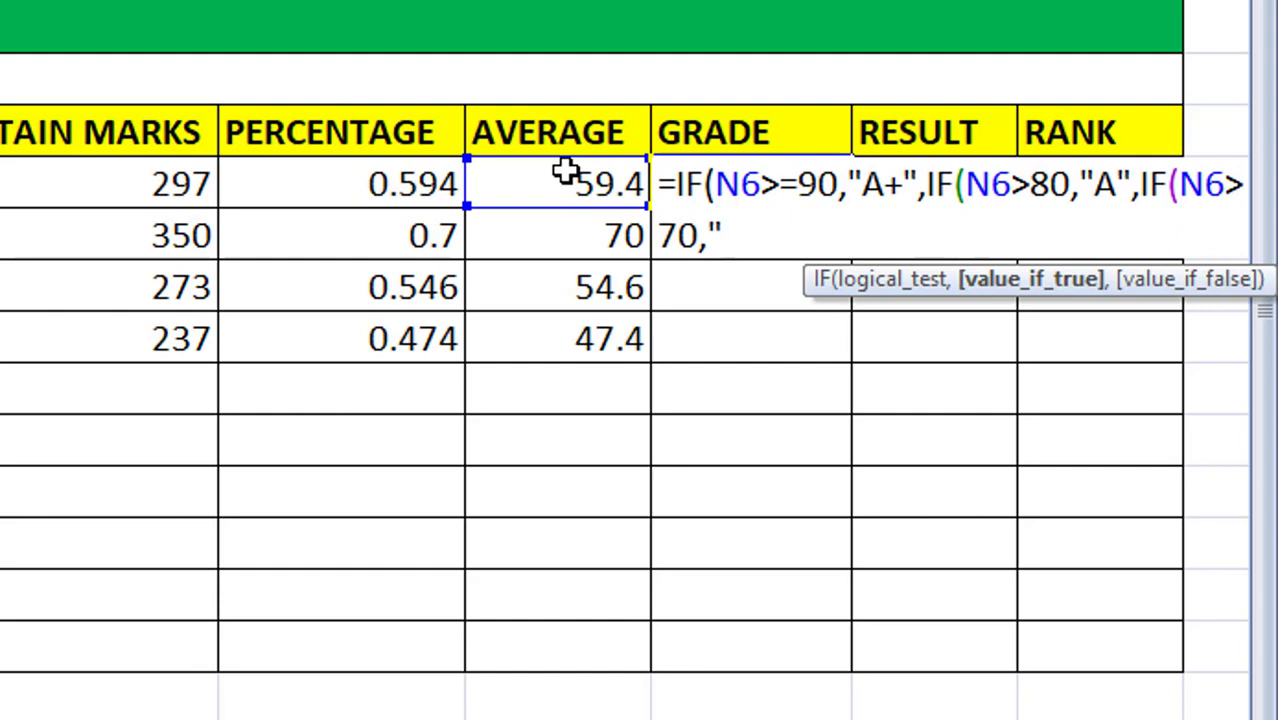
text(B)
text(")
text(,I)
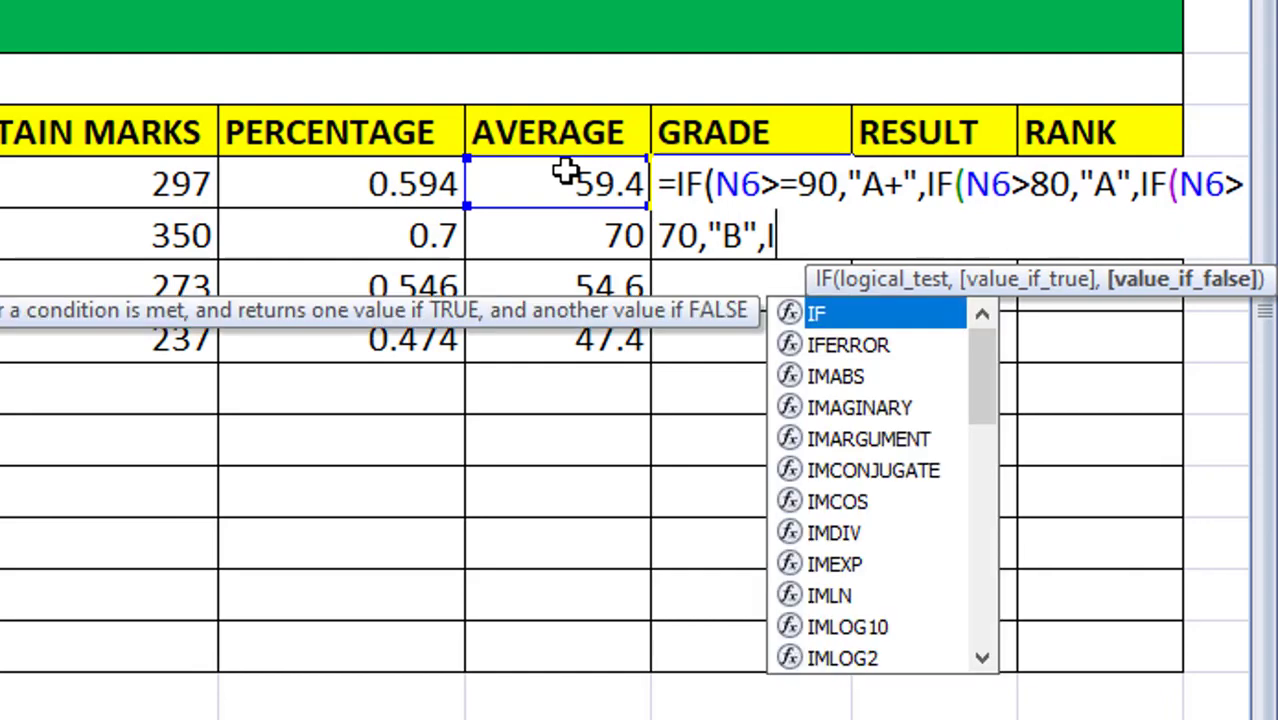
text(F()
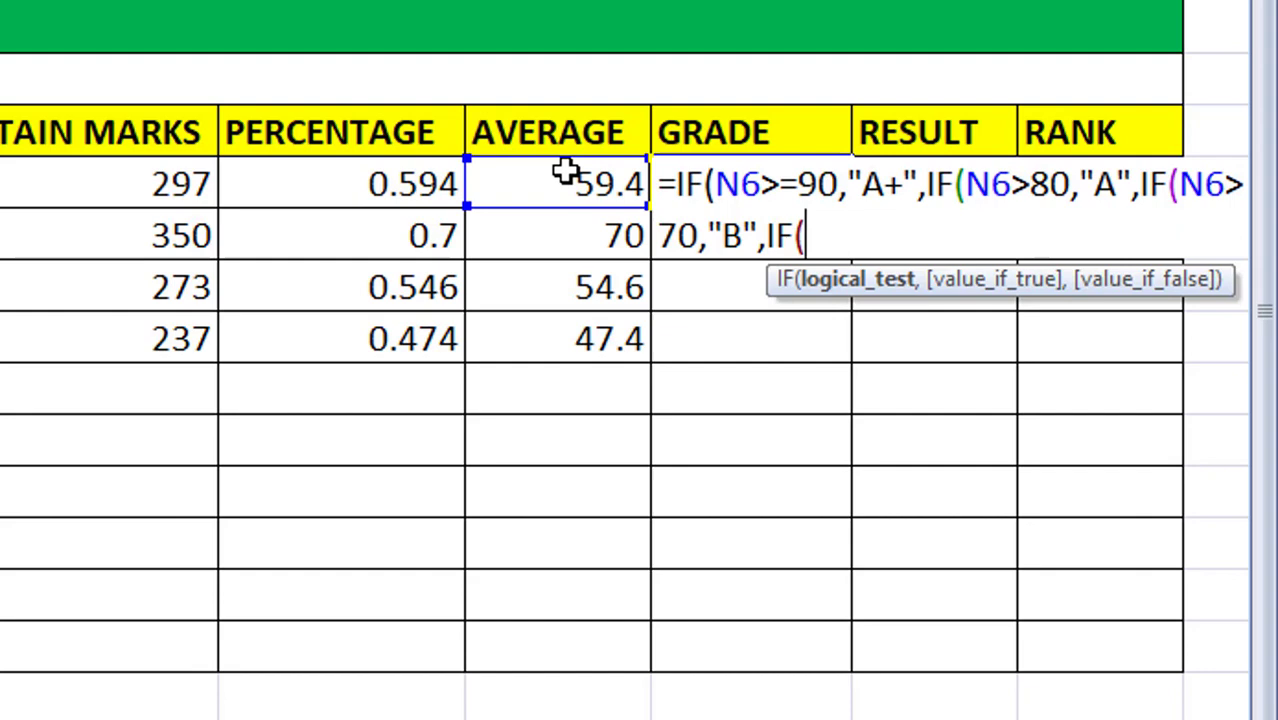
Step: Finish the grade formula with N6>=60 giving "C" and "D" otherwise
click(572, 182)
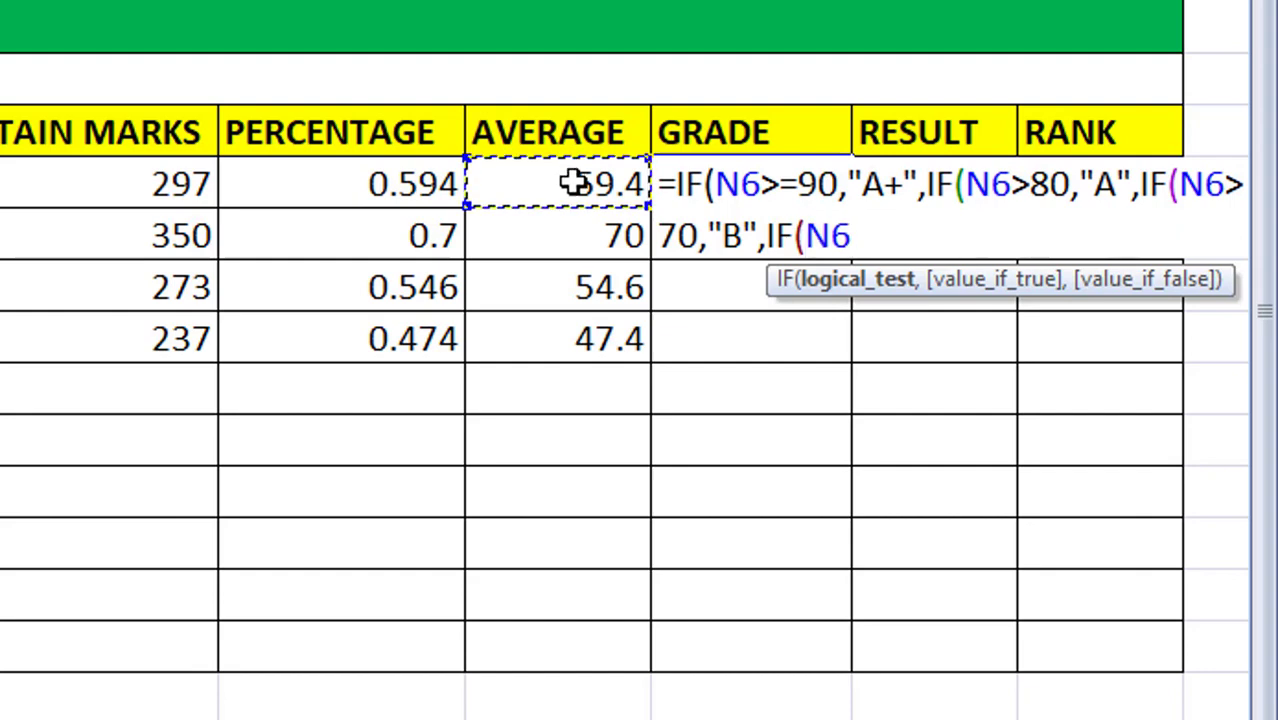
text(>=)
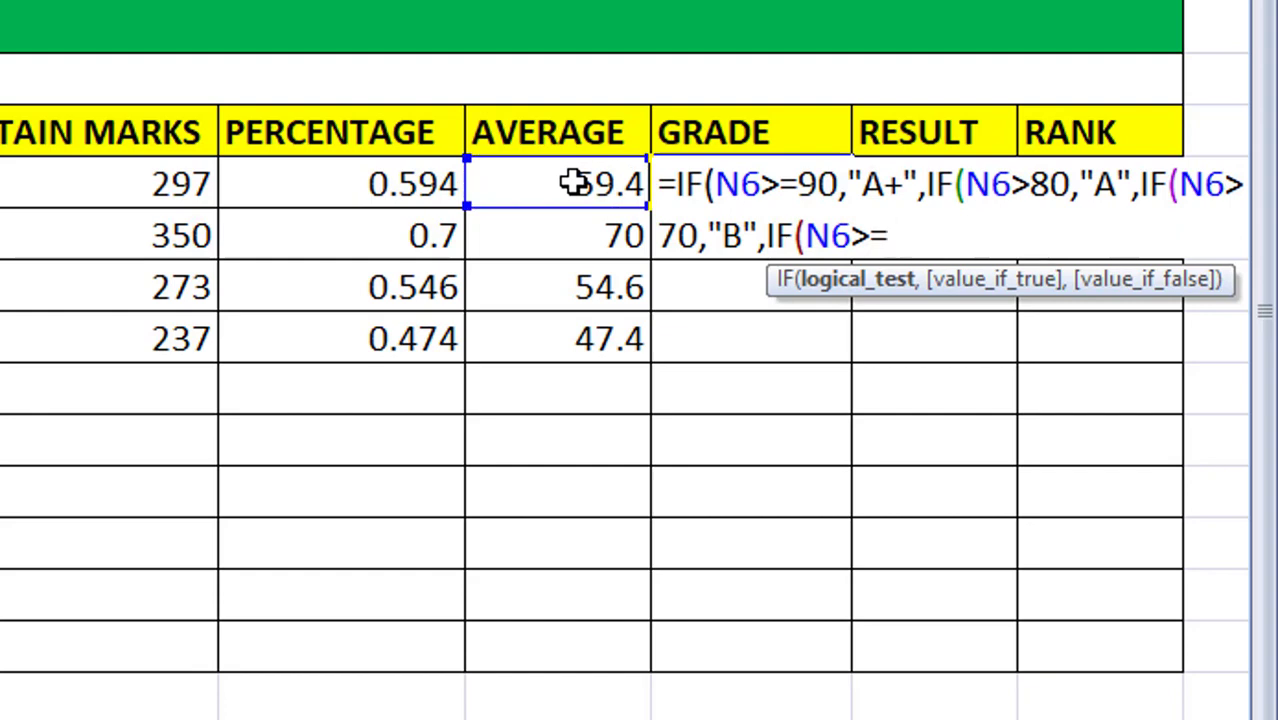
text(60)
text(,")
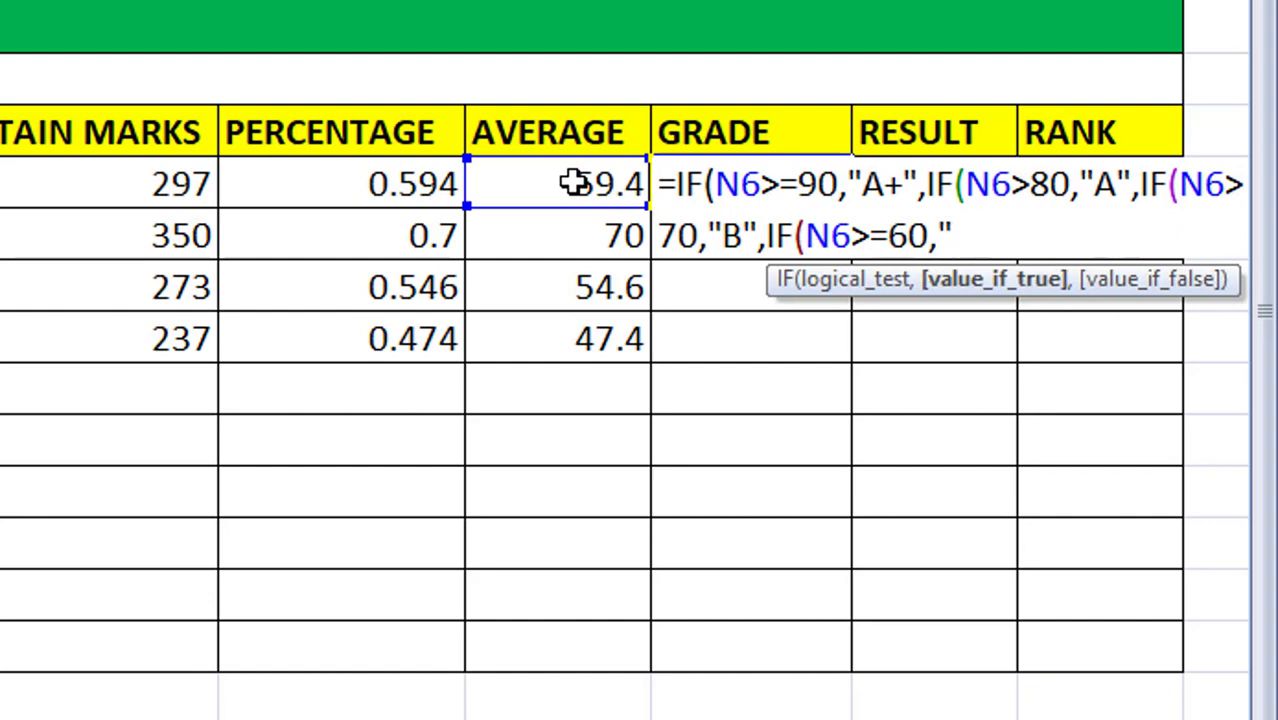
text(C)
text(")
text(,)
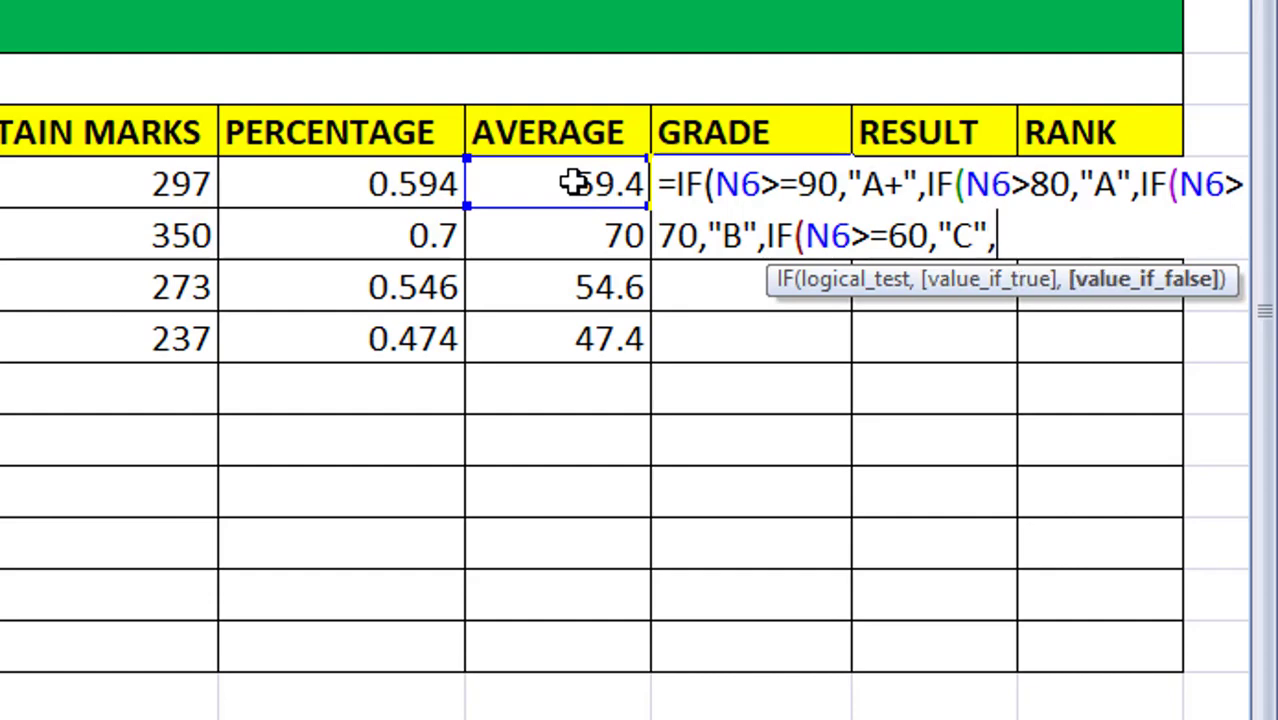
text("D)
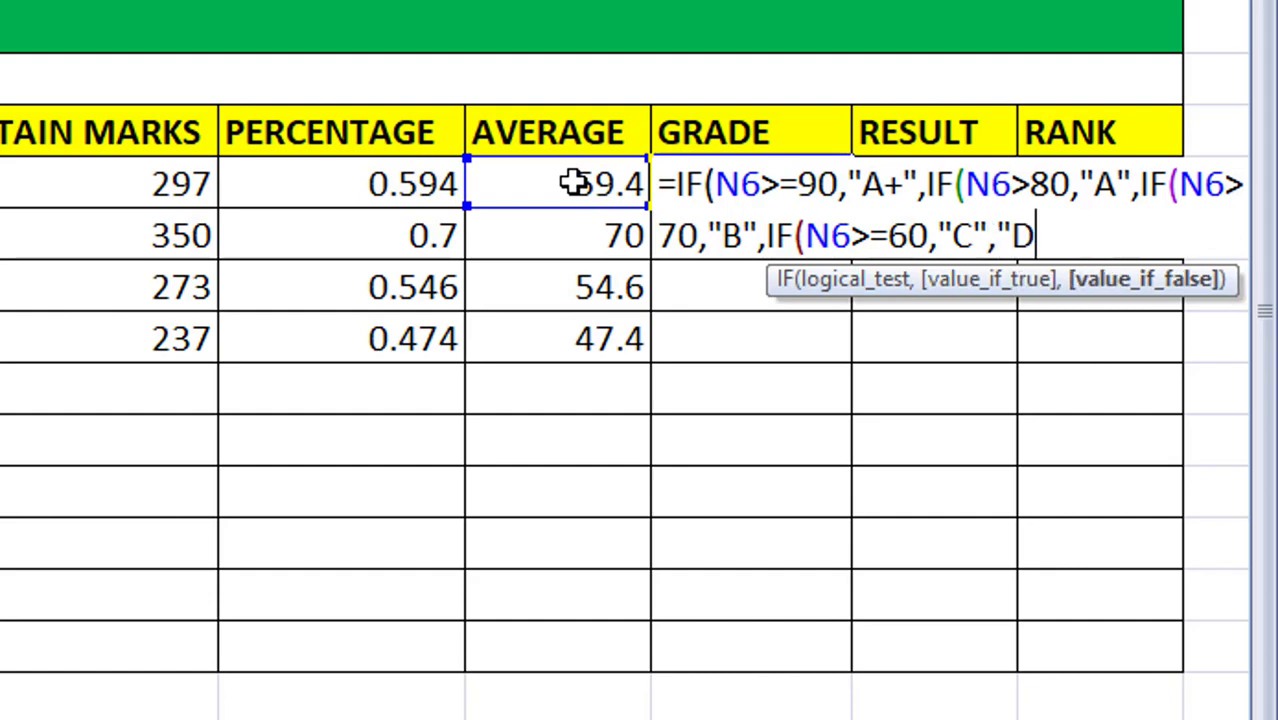
text(")
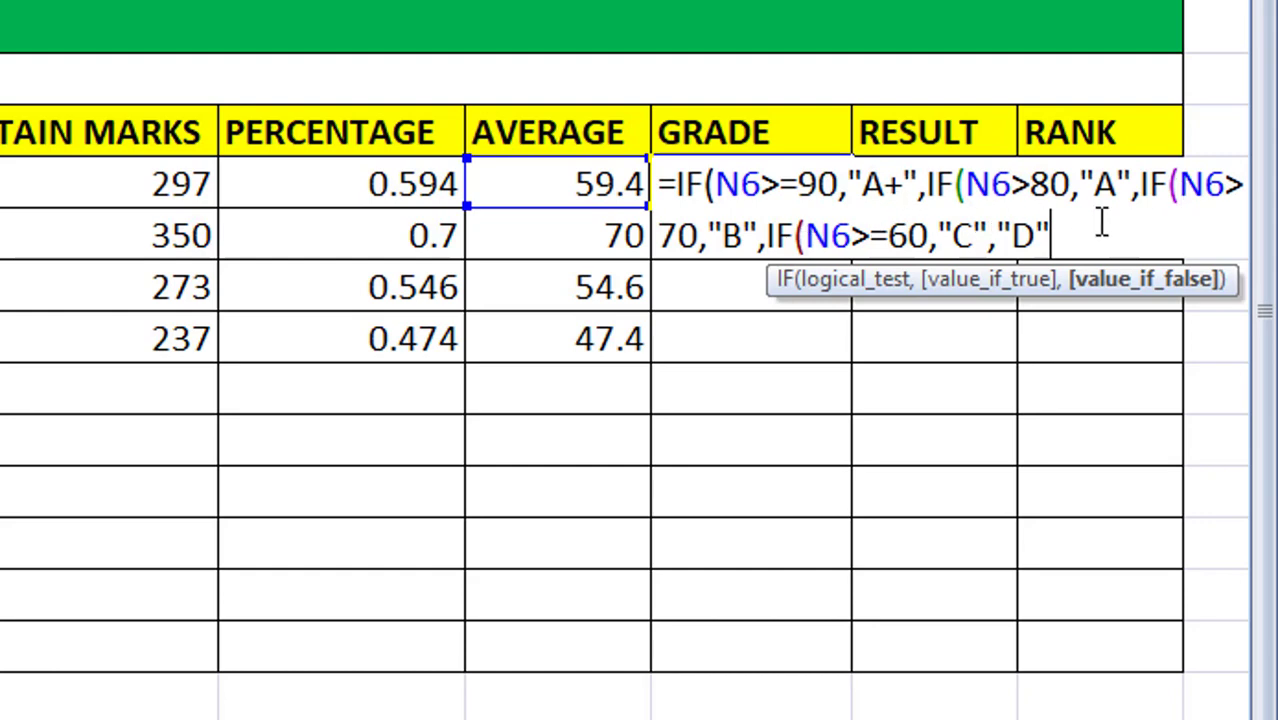
Step: Finish the nested IF grade formula and fill it down to all four students (D, D, B, D)
text()))
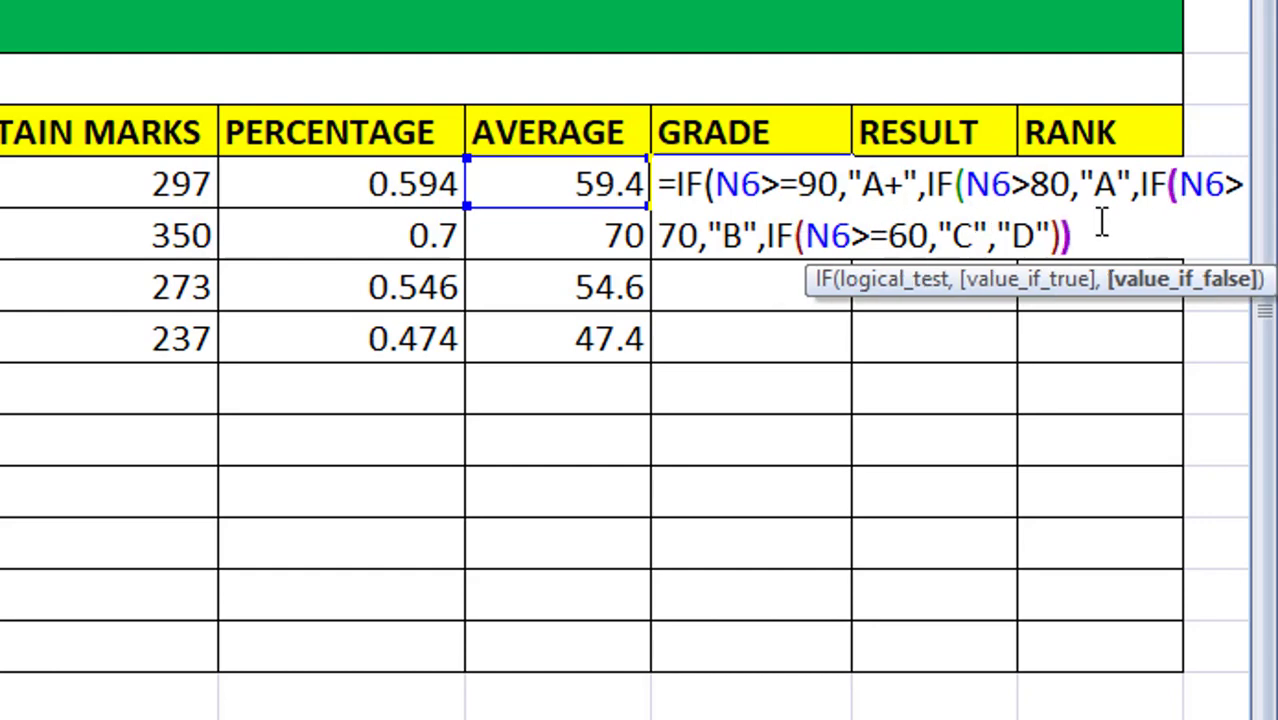
text()))
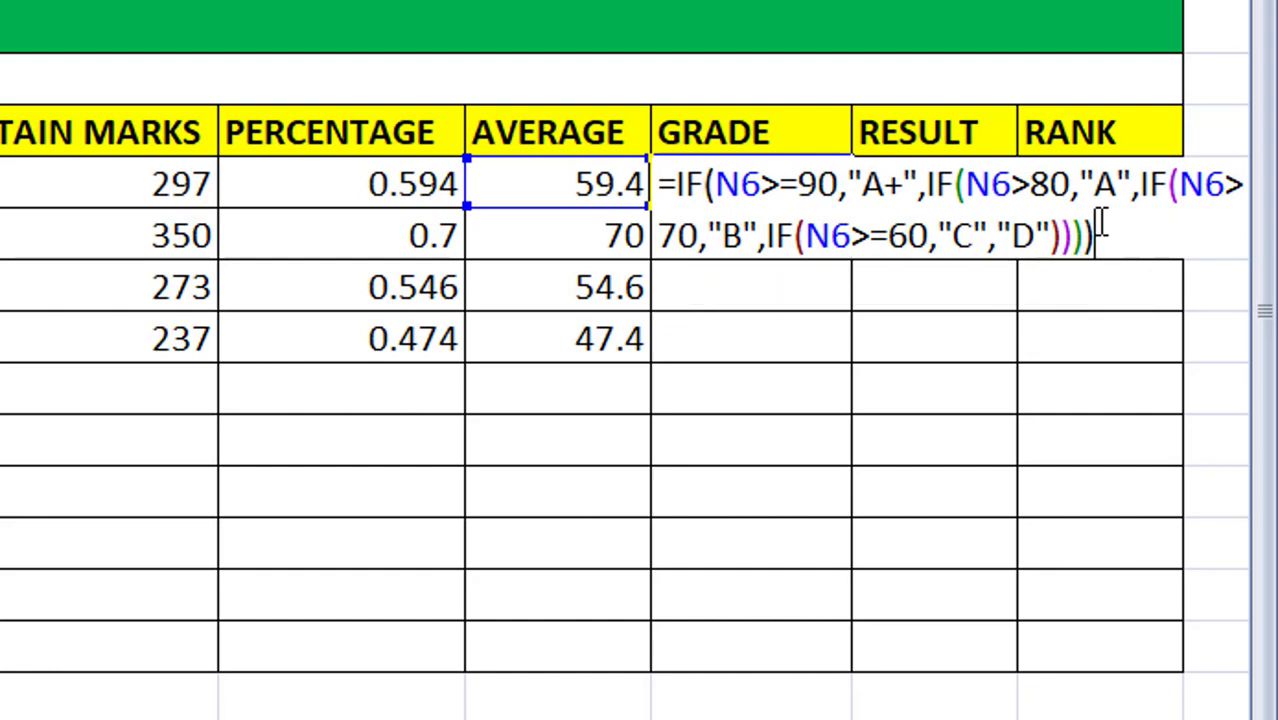
key(Return)
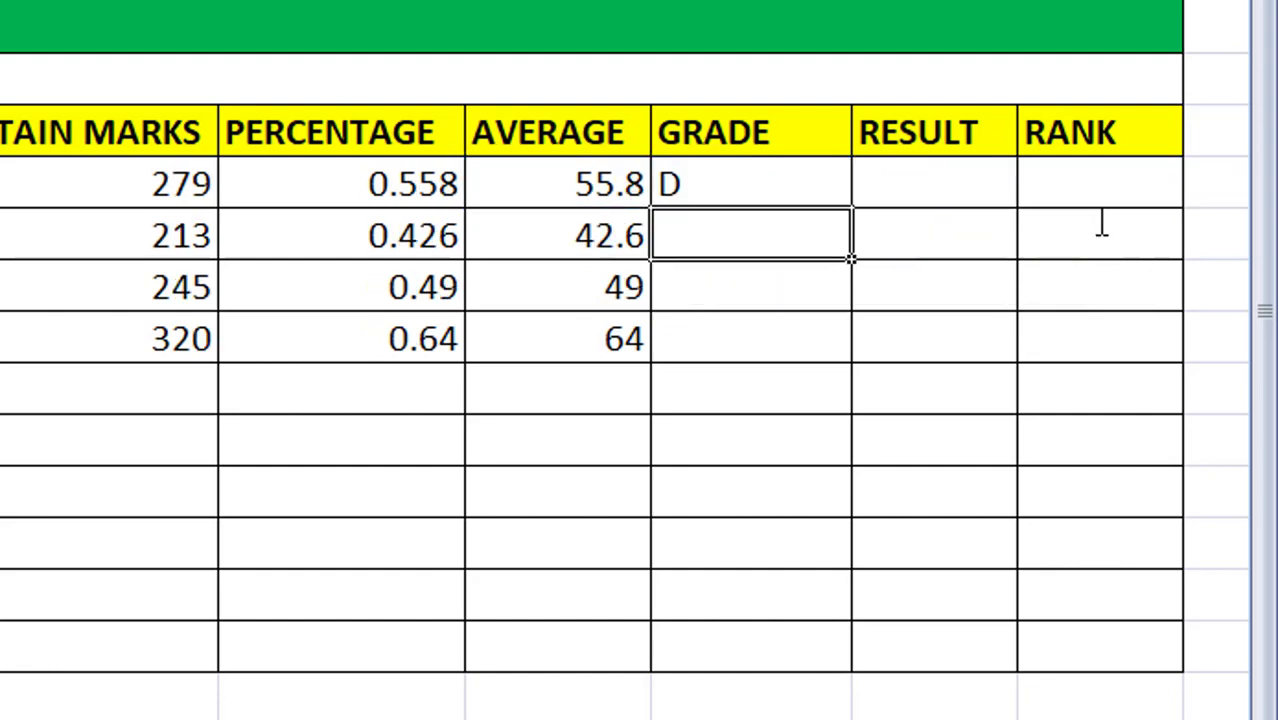
click(694, 168)
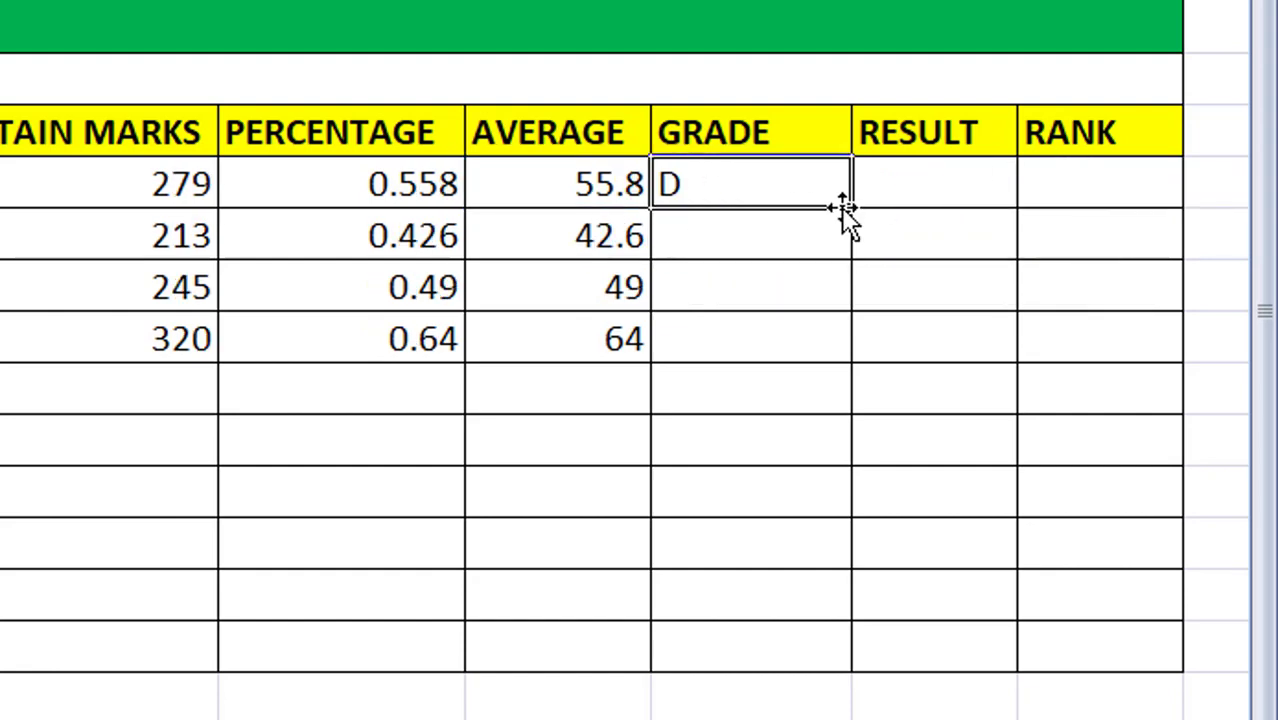
drag(849, 208, 822, 362)
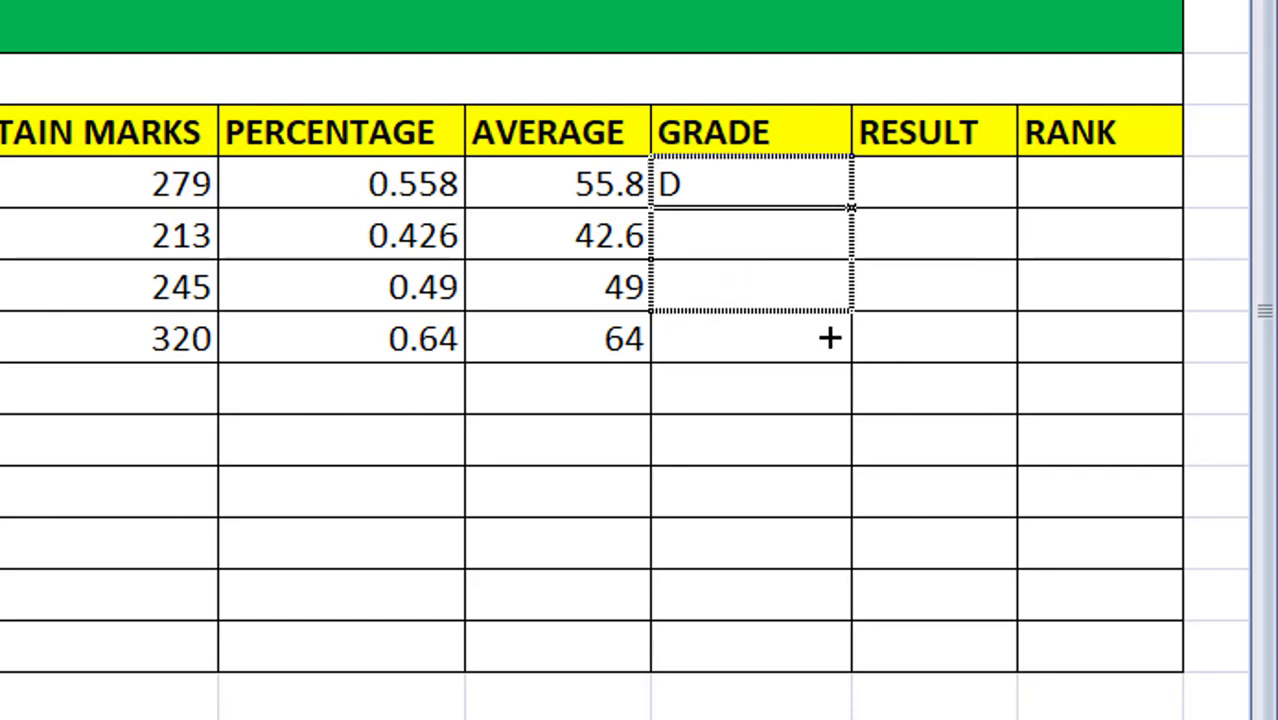
click(742, 447)
Step: Review the students' average values and select the first student's Result cell
click(720, 186)
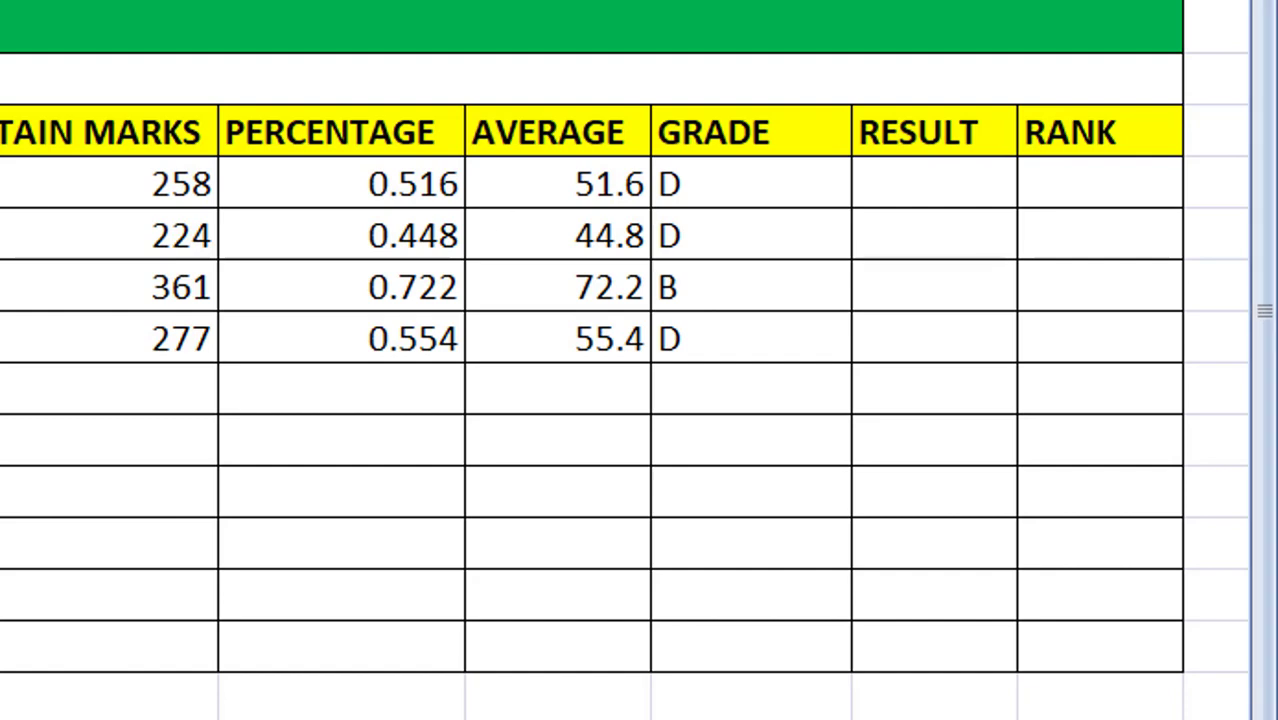
click(46, 640)
click(572, 188)
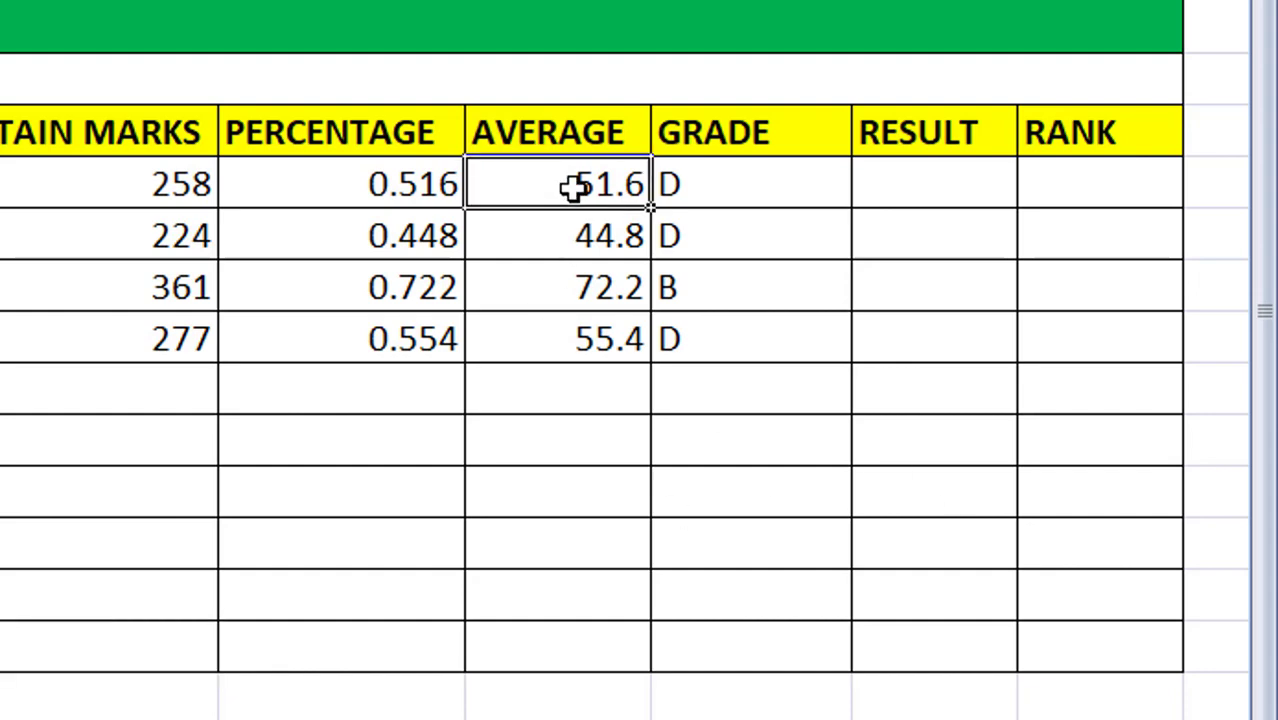
click(472, 328)
click(935, 182)
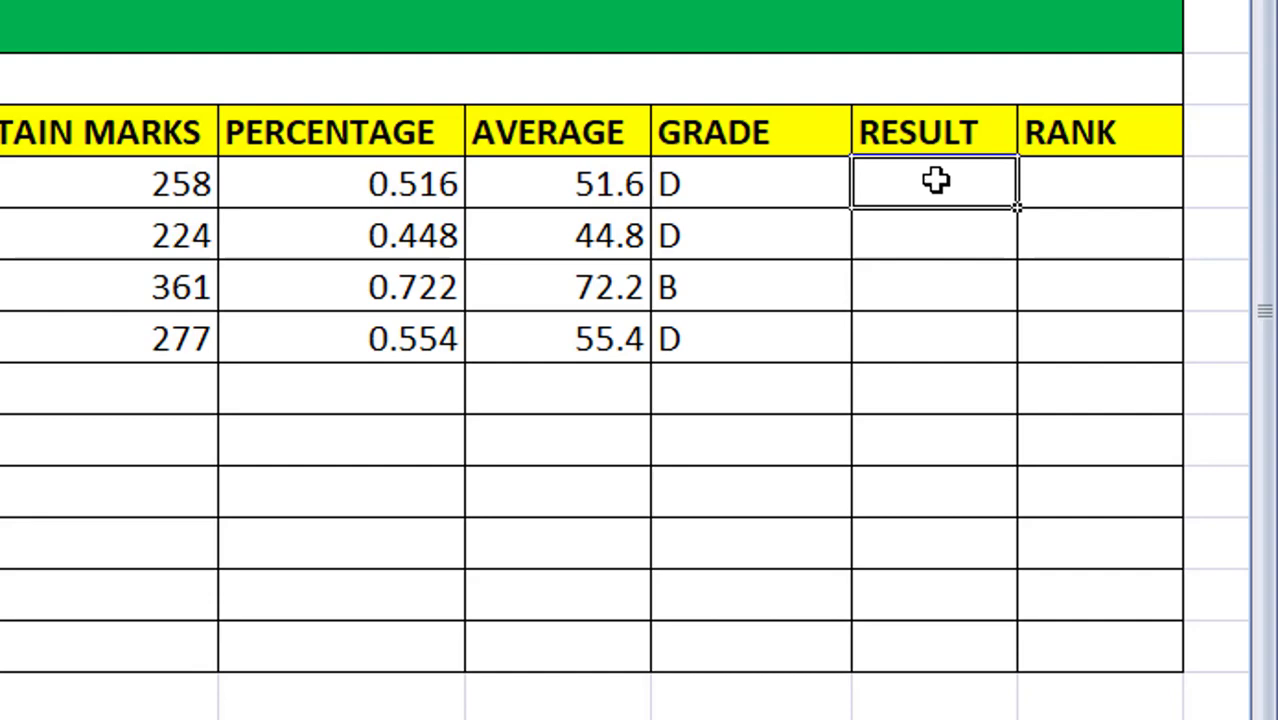
Step: Enter the partial pass test =IF(MIN(F6:J6)>=35,"PASS",FAIL" in the first Result cell
text(=)
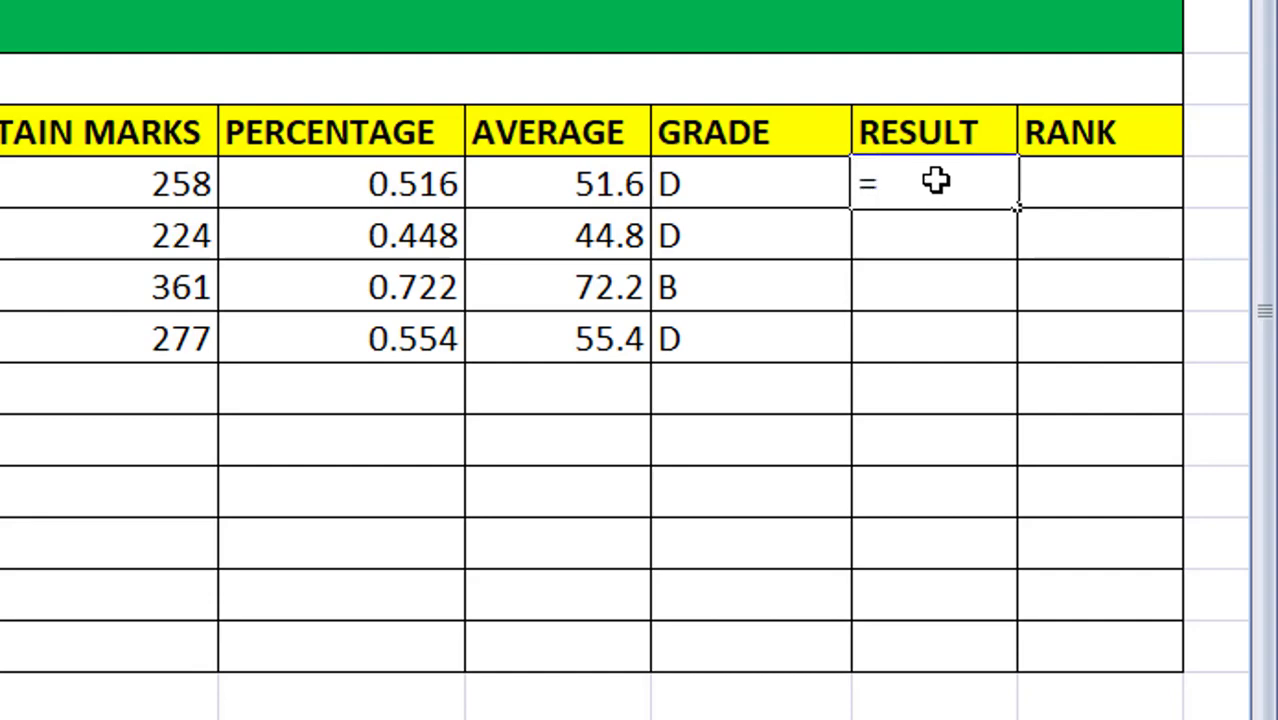
text(IF()
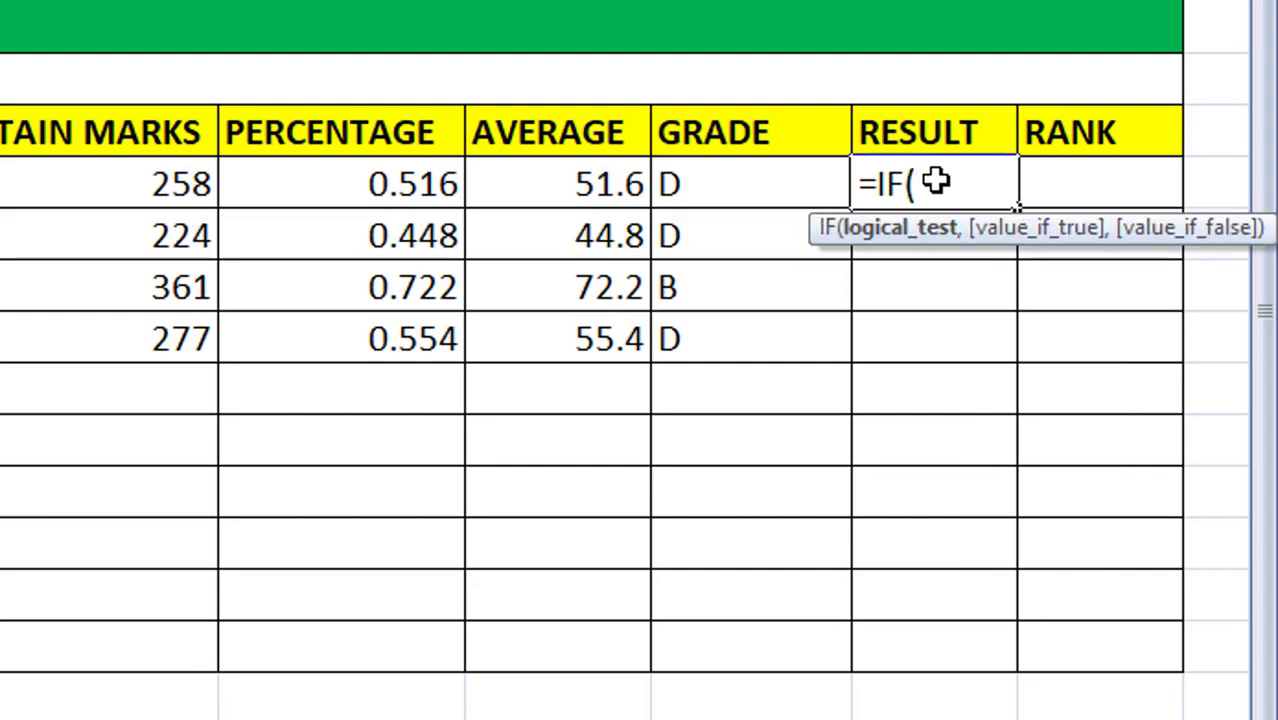
text(MIN)
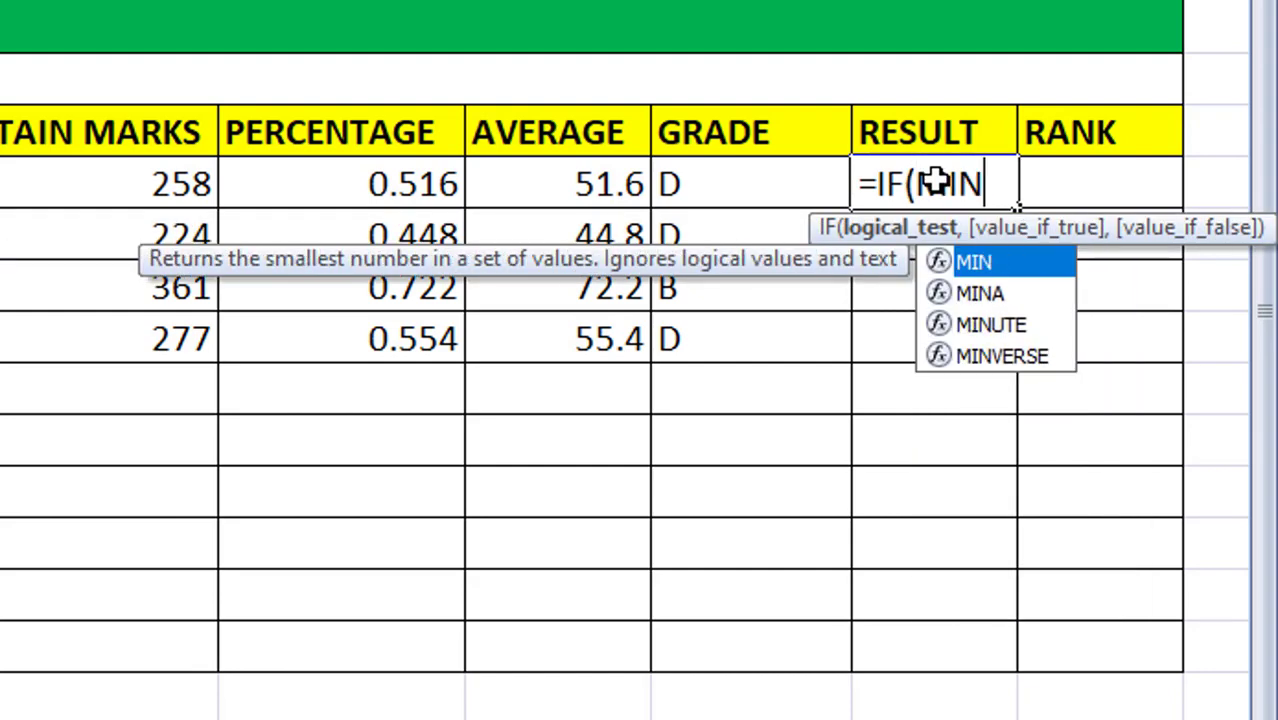
text(()
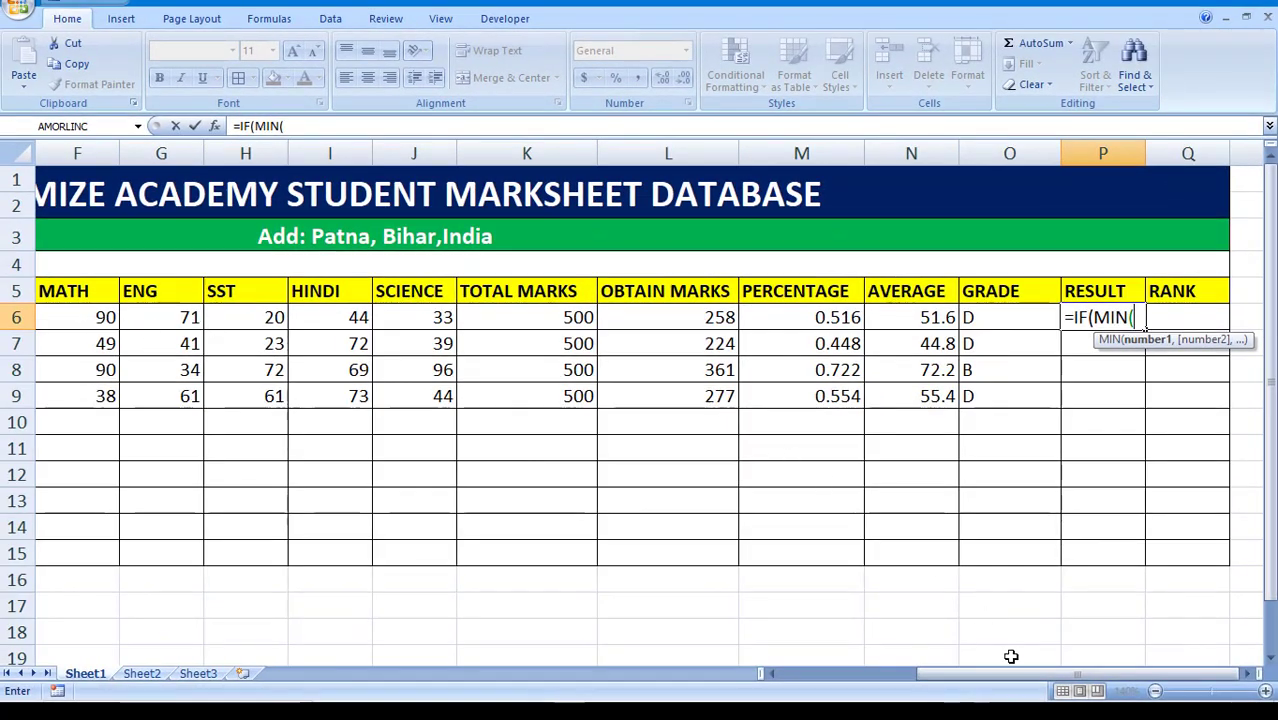
drag(1011, 673, 929, 673)
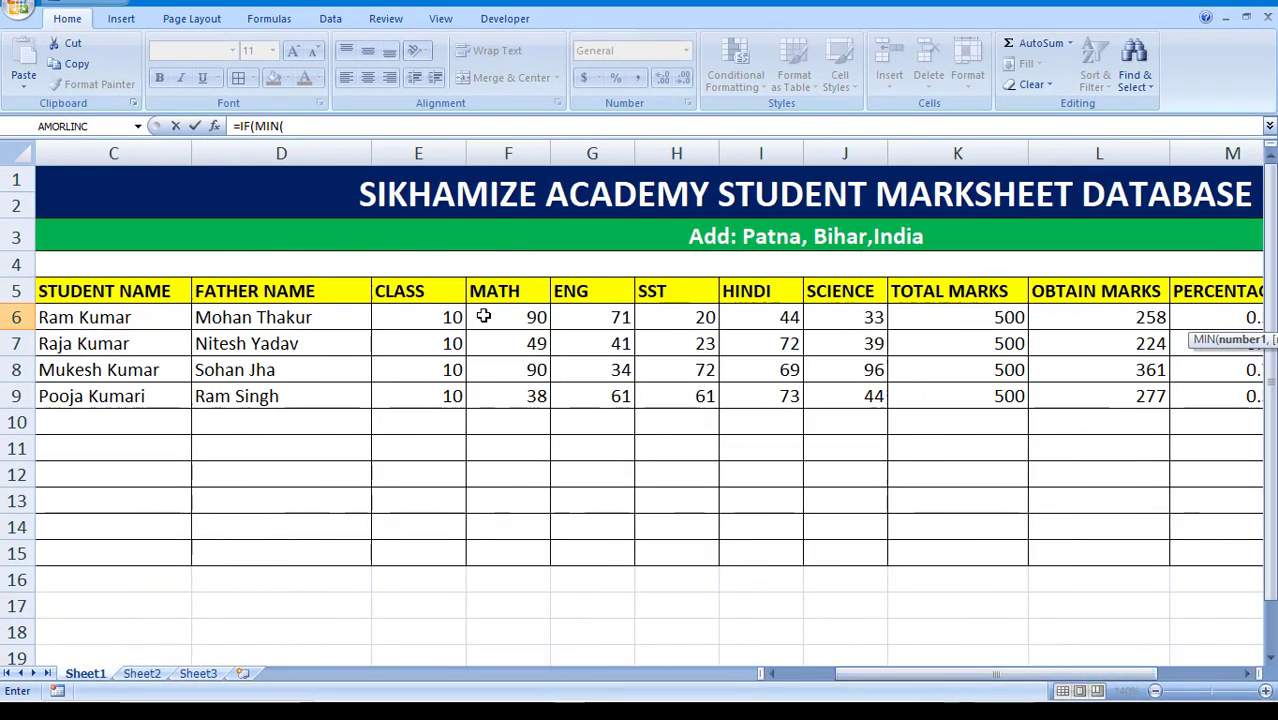
drag(483, 316, 845, 335)
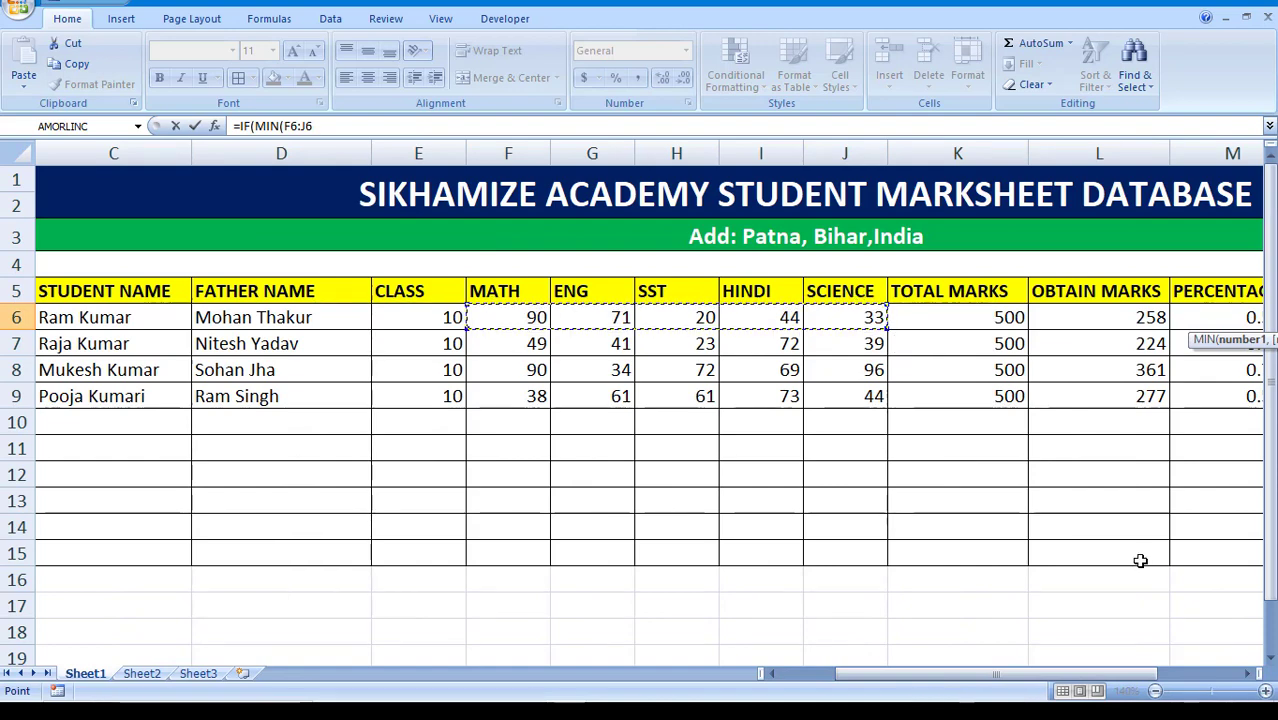
drag(1072, 673, 1152, 683)
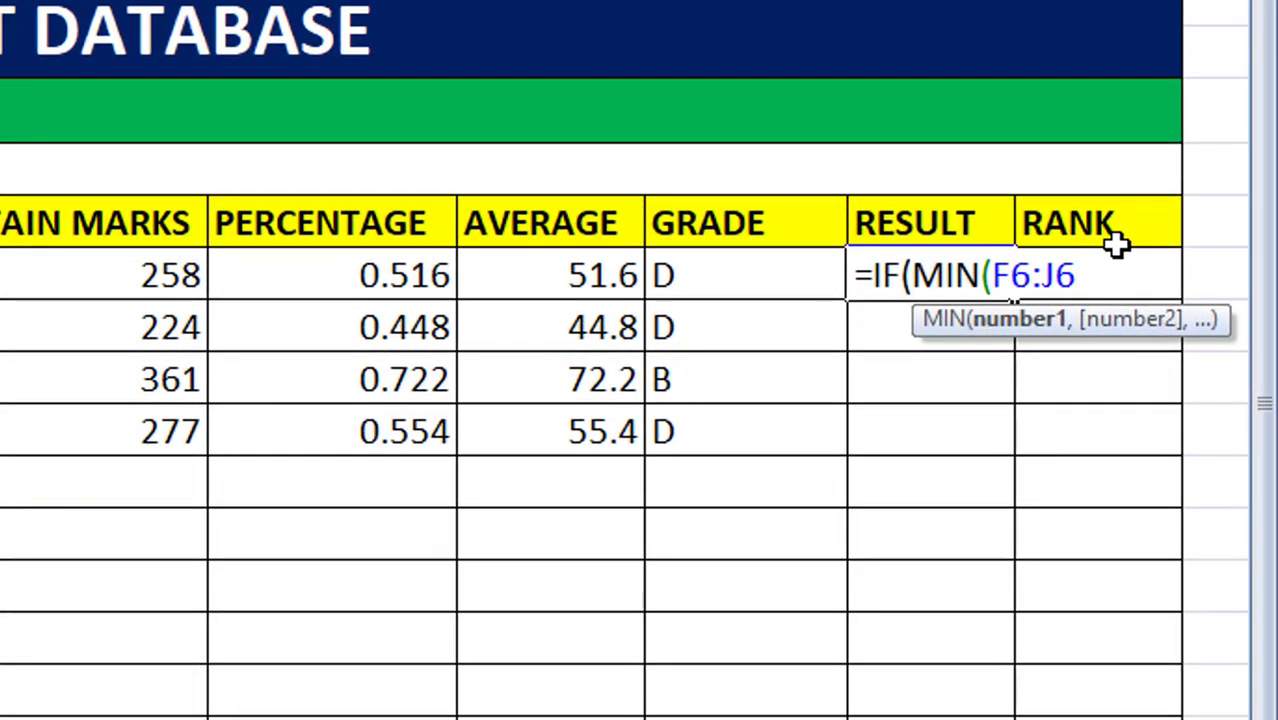
text())
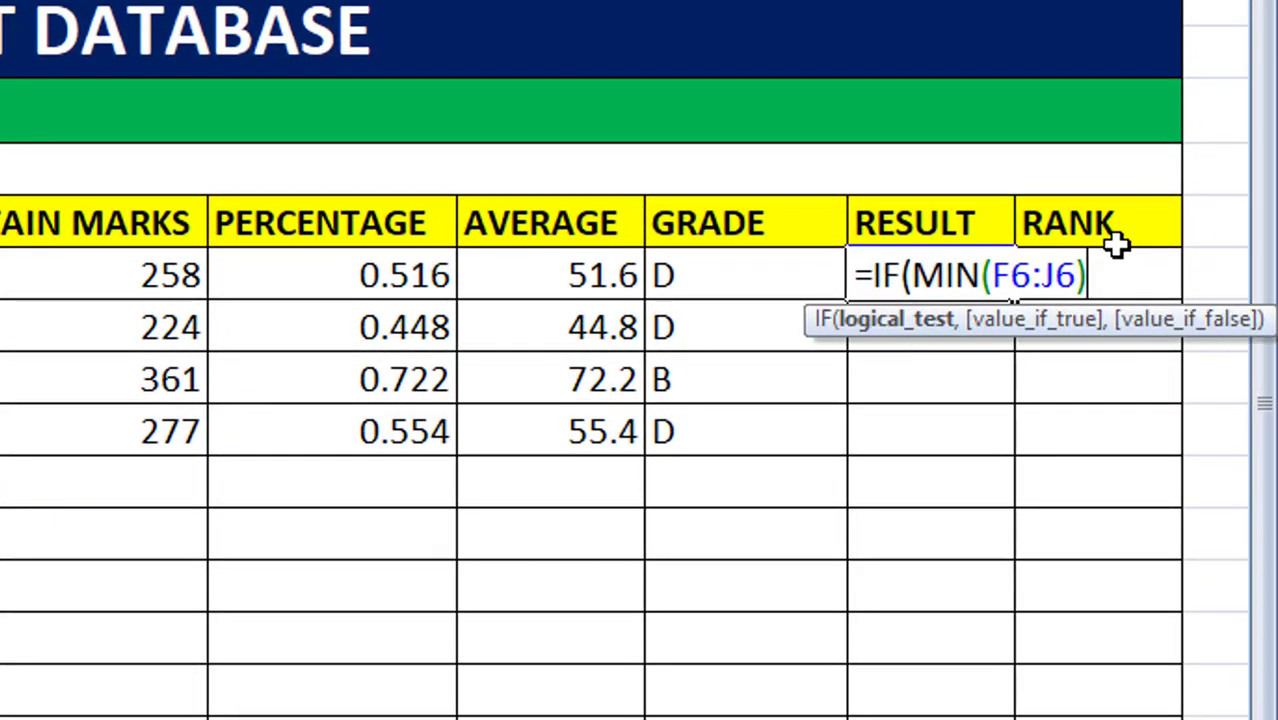
text(>)
text(=)
text(35)
text(,)
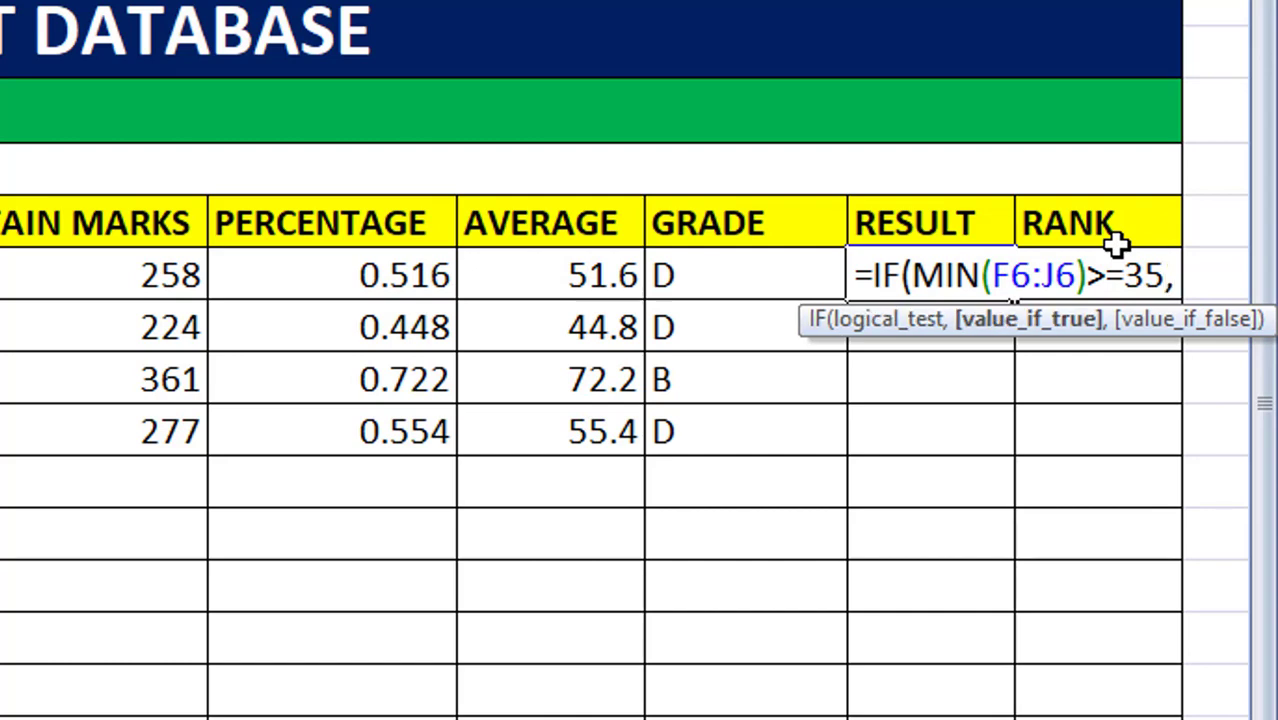
text("P)
text(ASS)
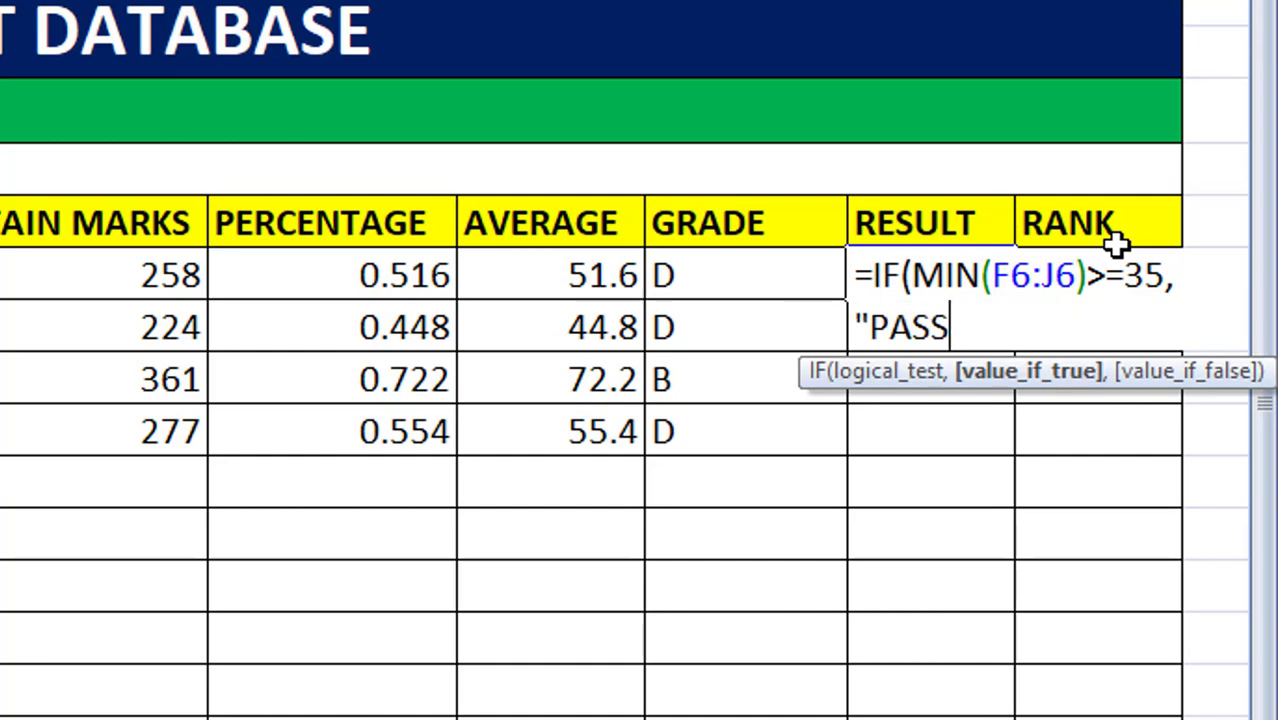
text(")
text(,)
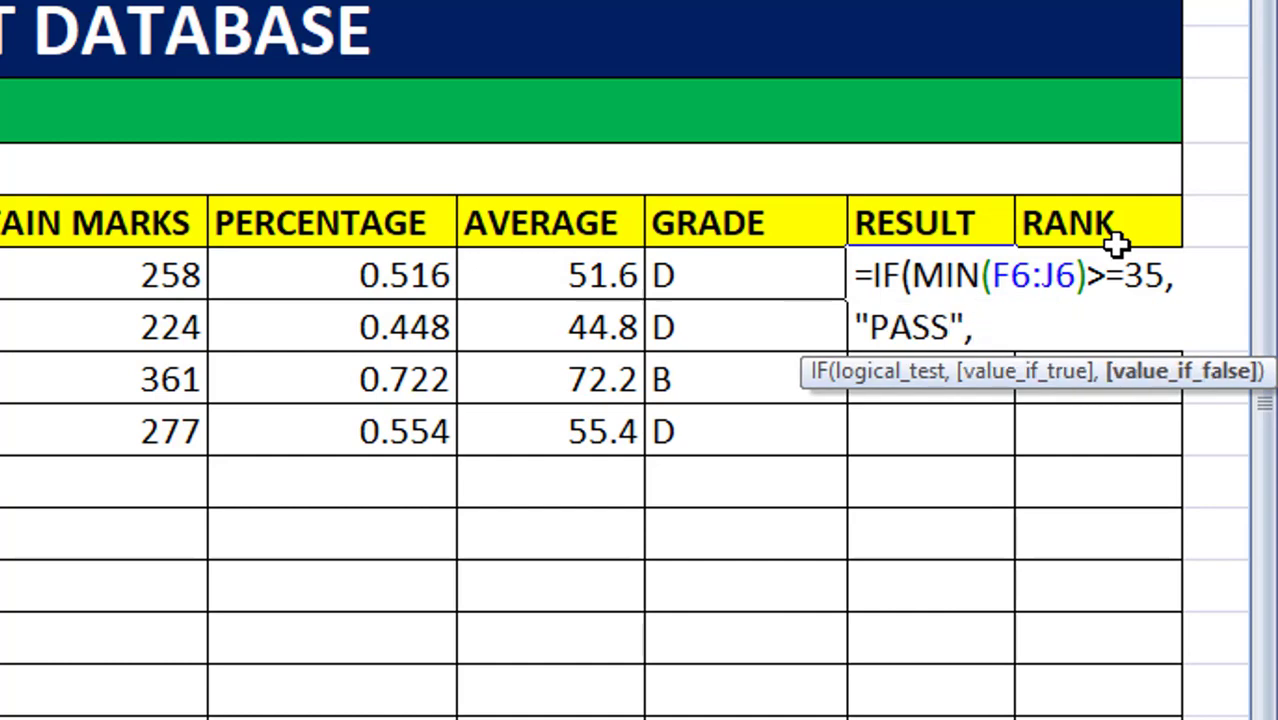
text(FAI)
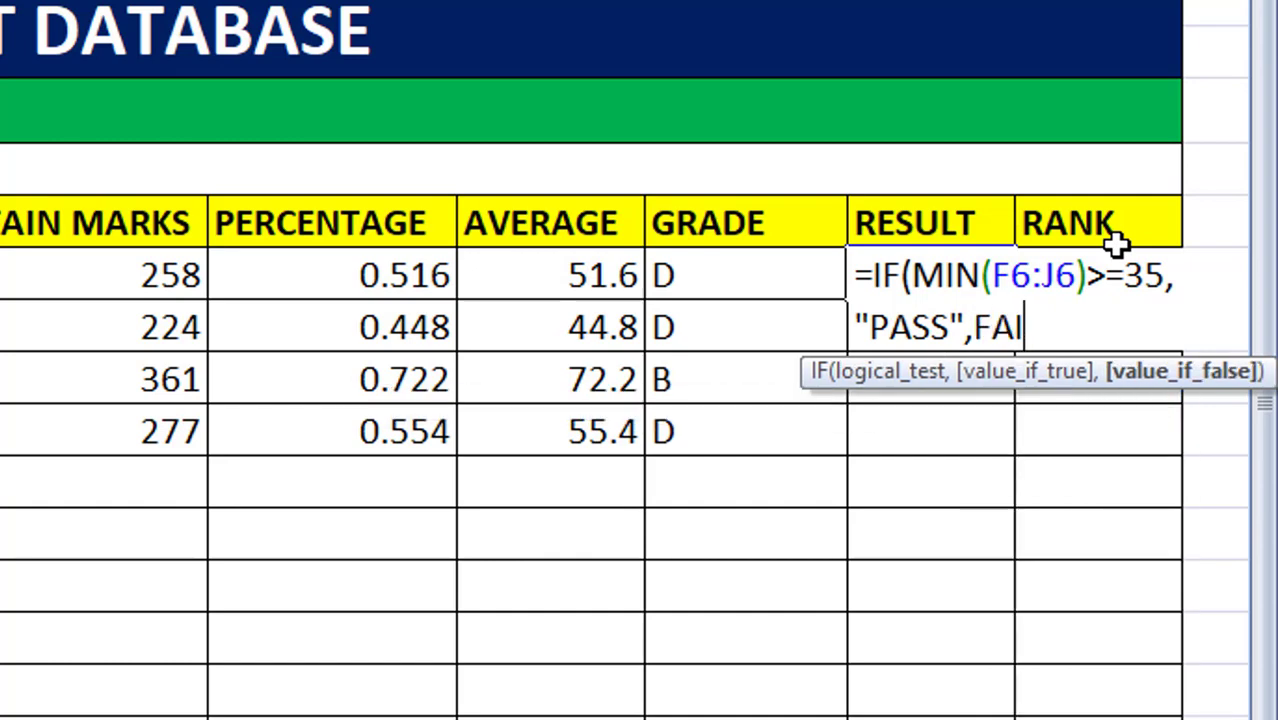
text(L)
text(")
Step: Decline Excel's correction and fix the formula to =IF(MIN(F6:J6)>=35,"PASS","FAIL"), showing FAIL
key(Return)
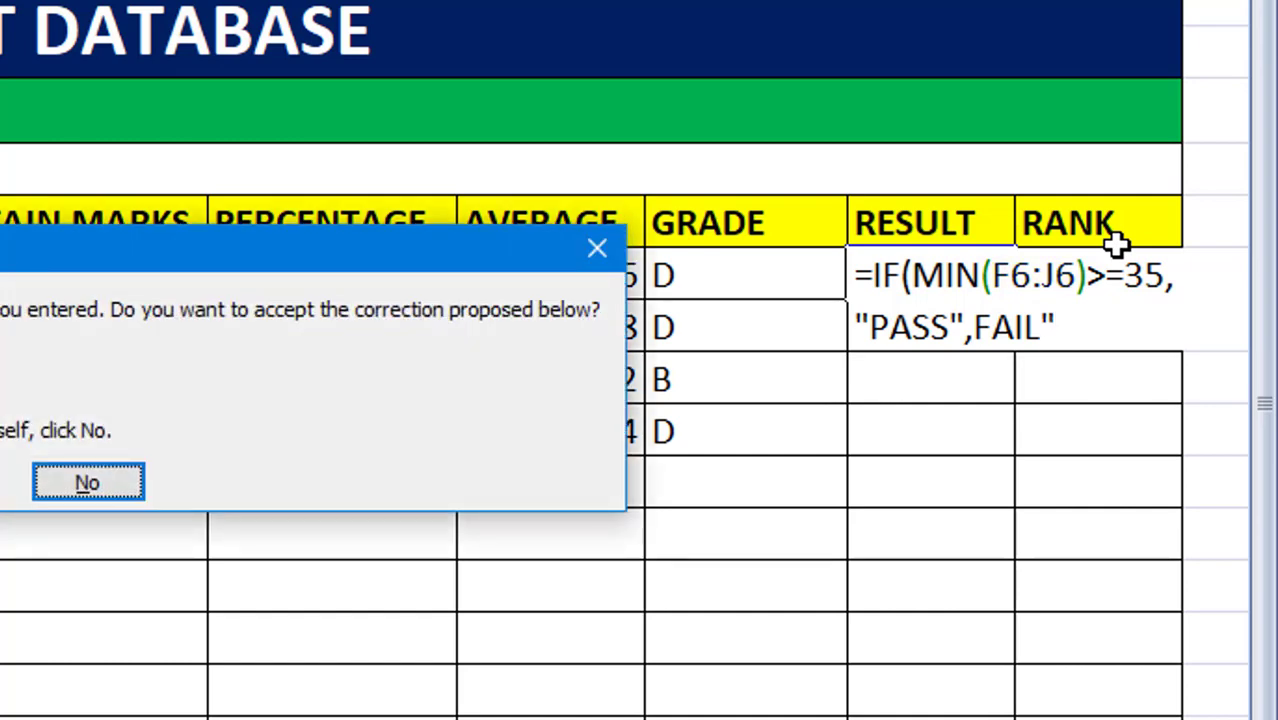
click(86, 480)
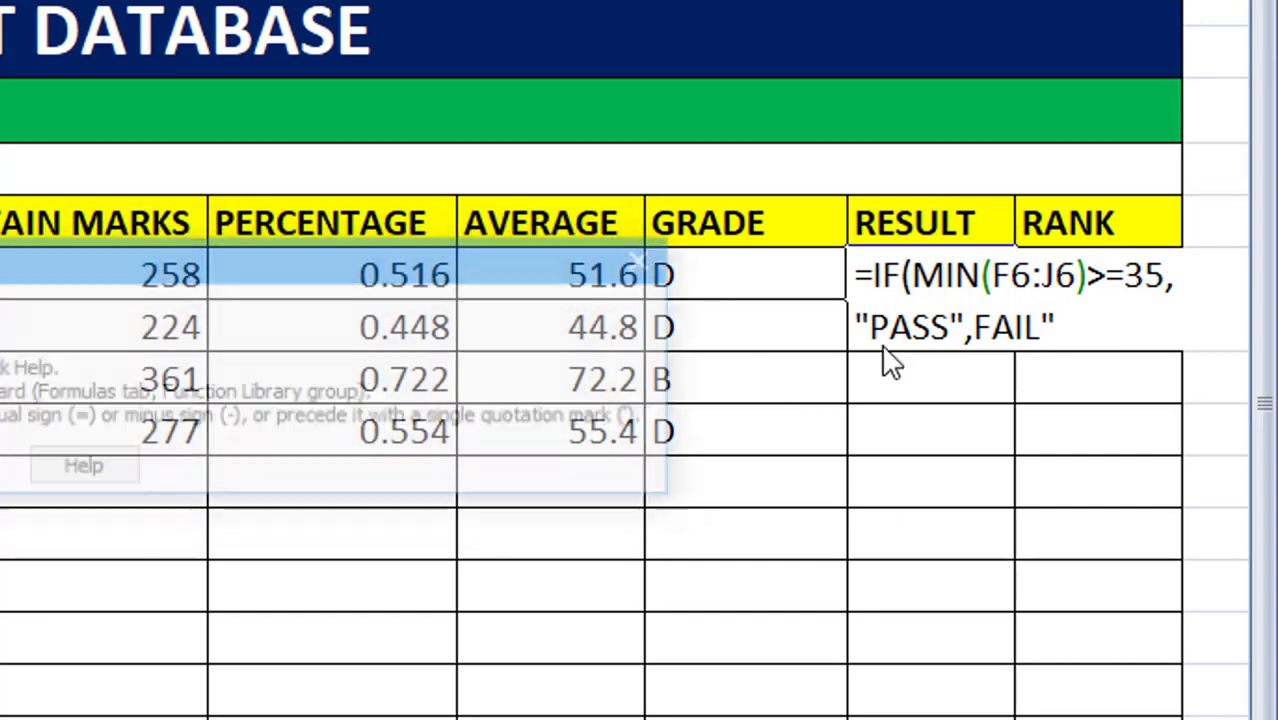
key(Return)
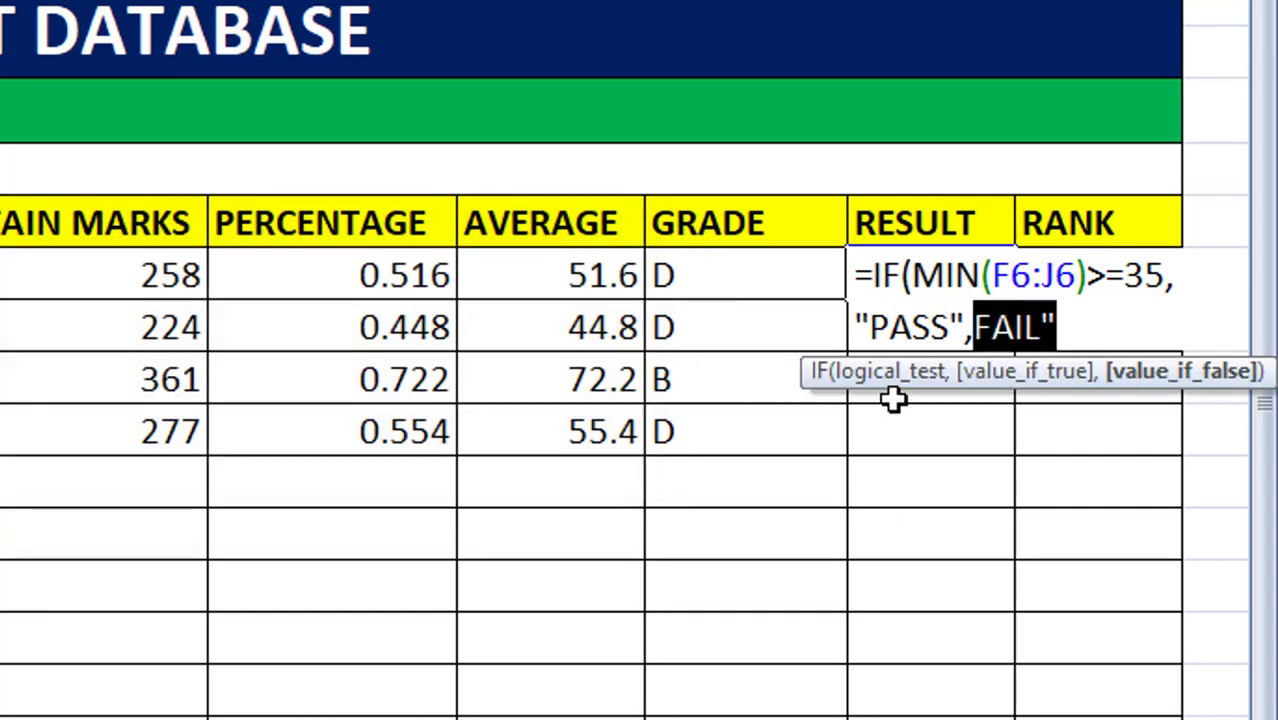
key(Left)
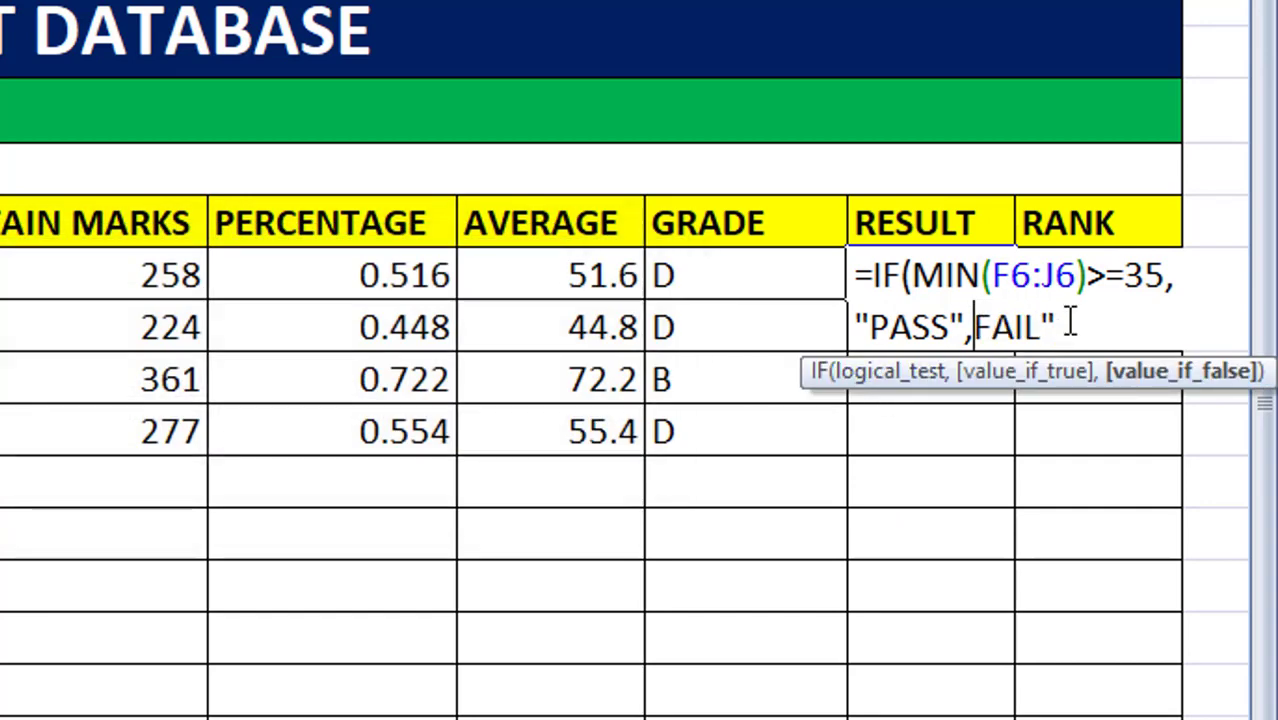
text(")
double_click(1070, 323)
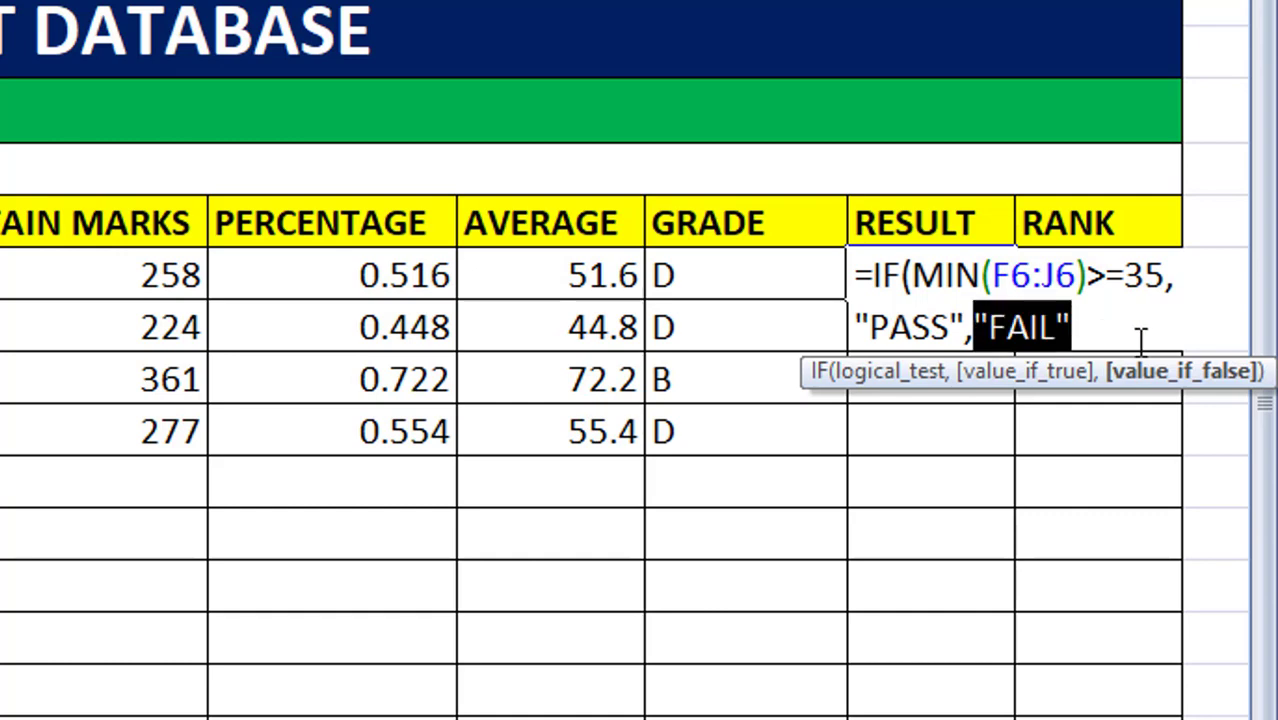
click(1112, 333)
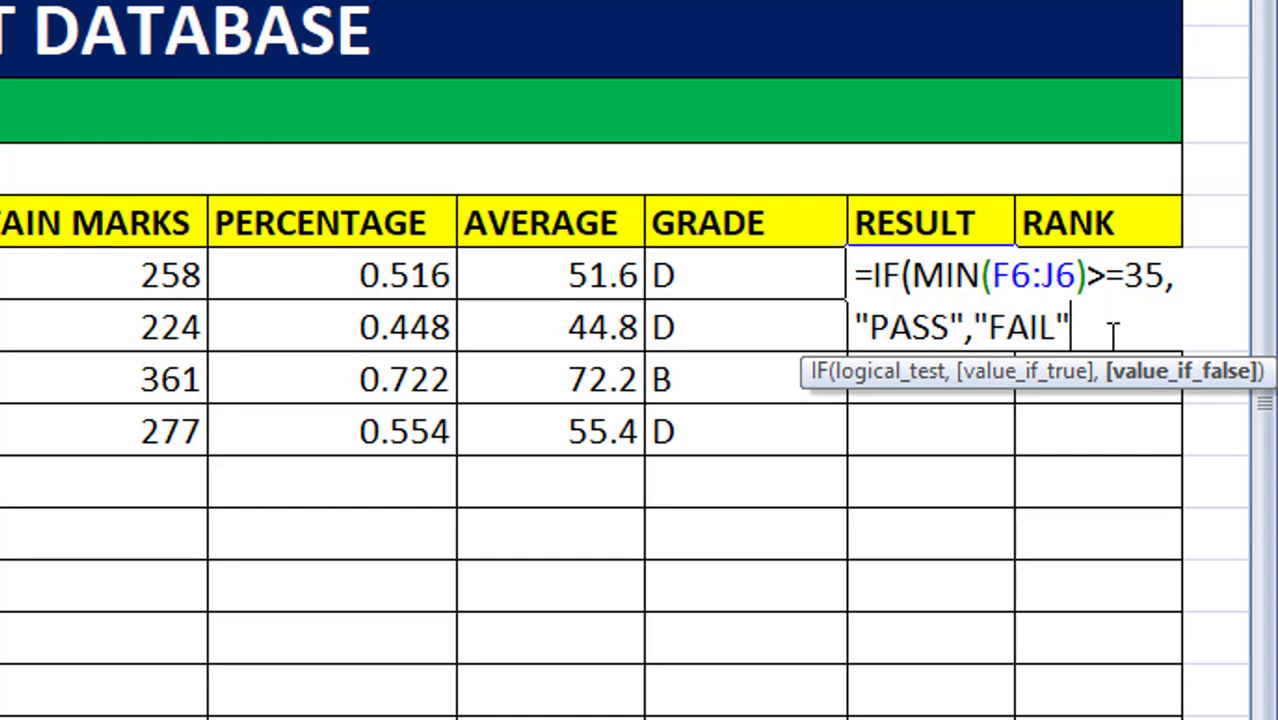
text())
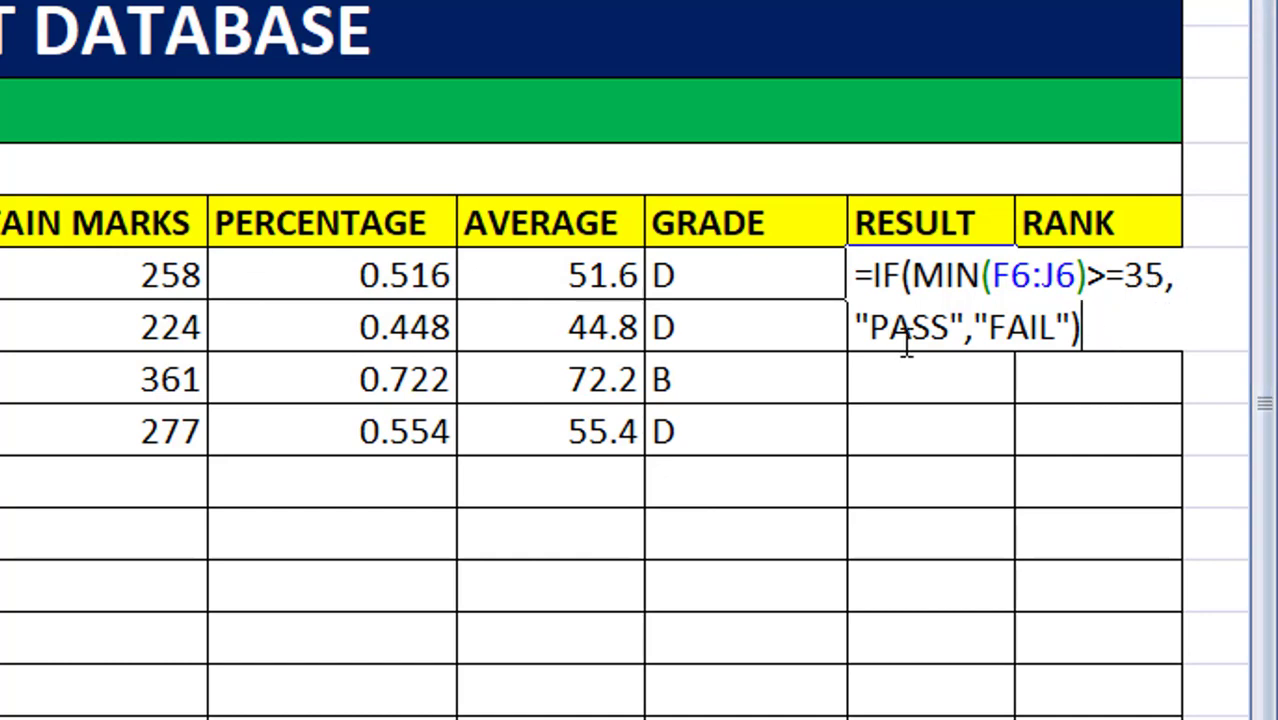
key(Return)
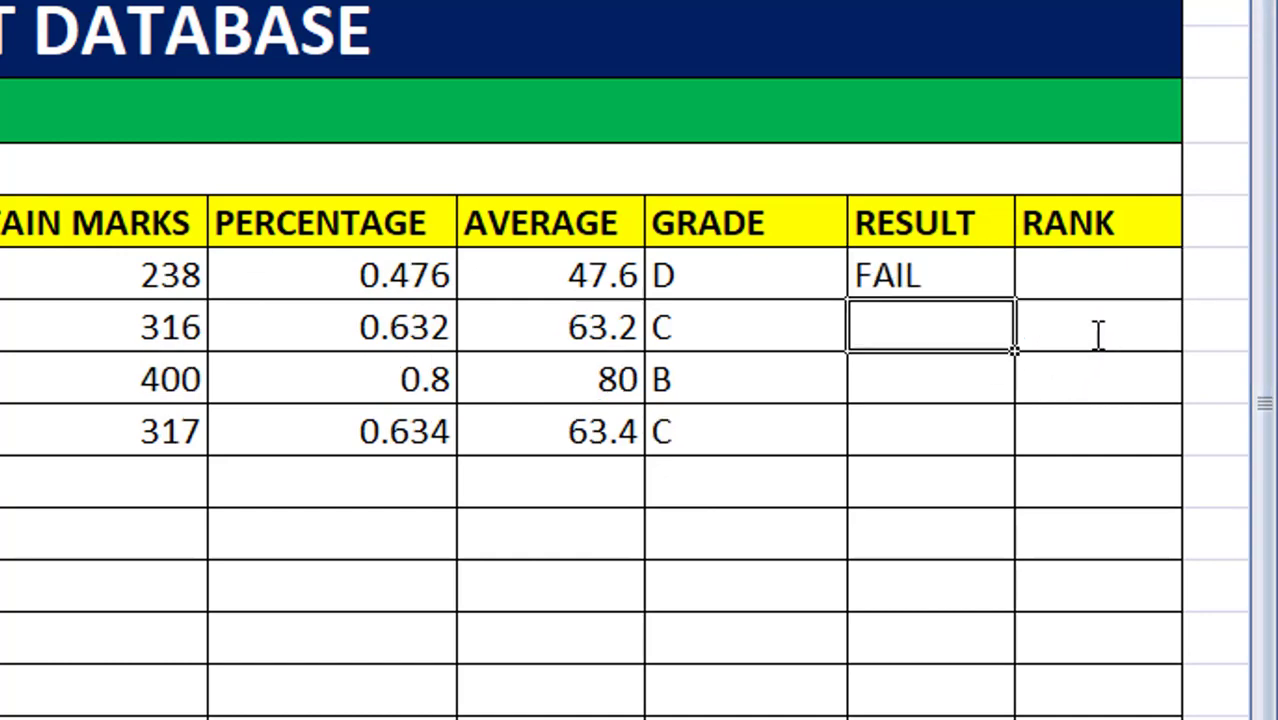
click(946, 278)
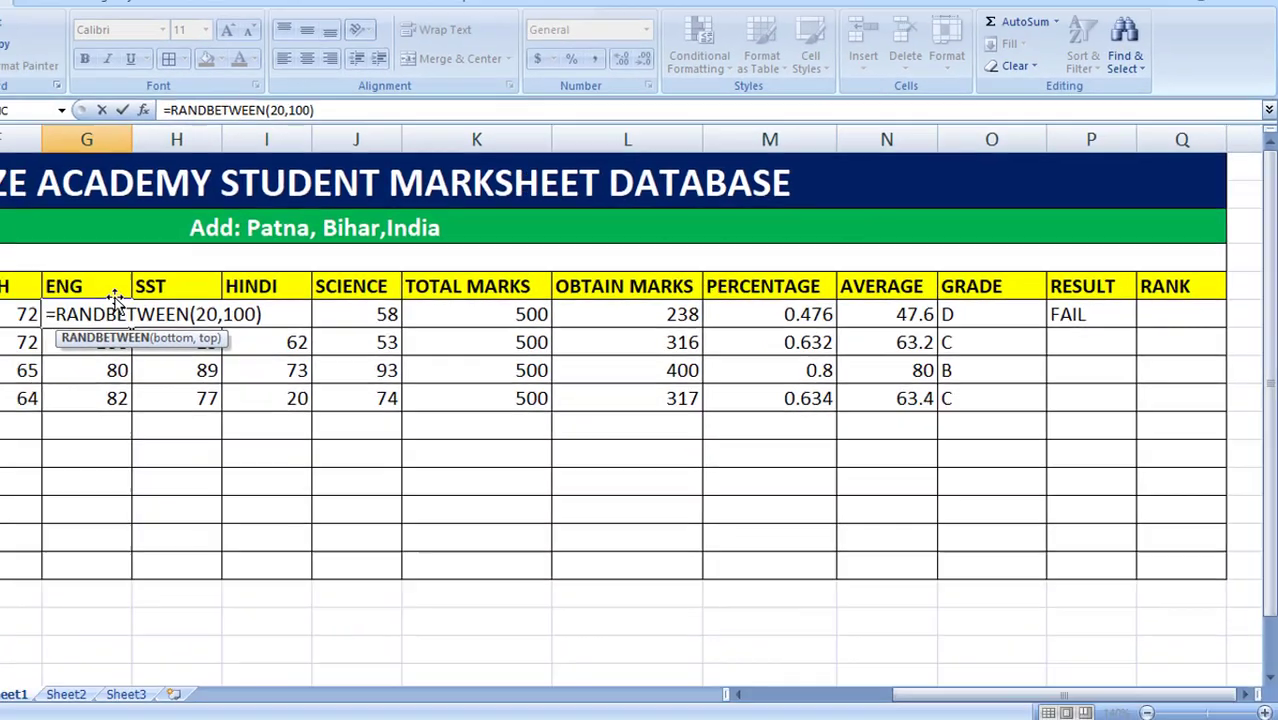
Step: Copy the first PASS/FAIL formula down to all four Result cells (PASS, PASS, FAIL, PASS)
key(Return)
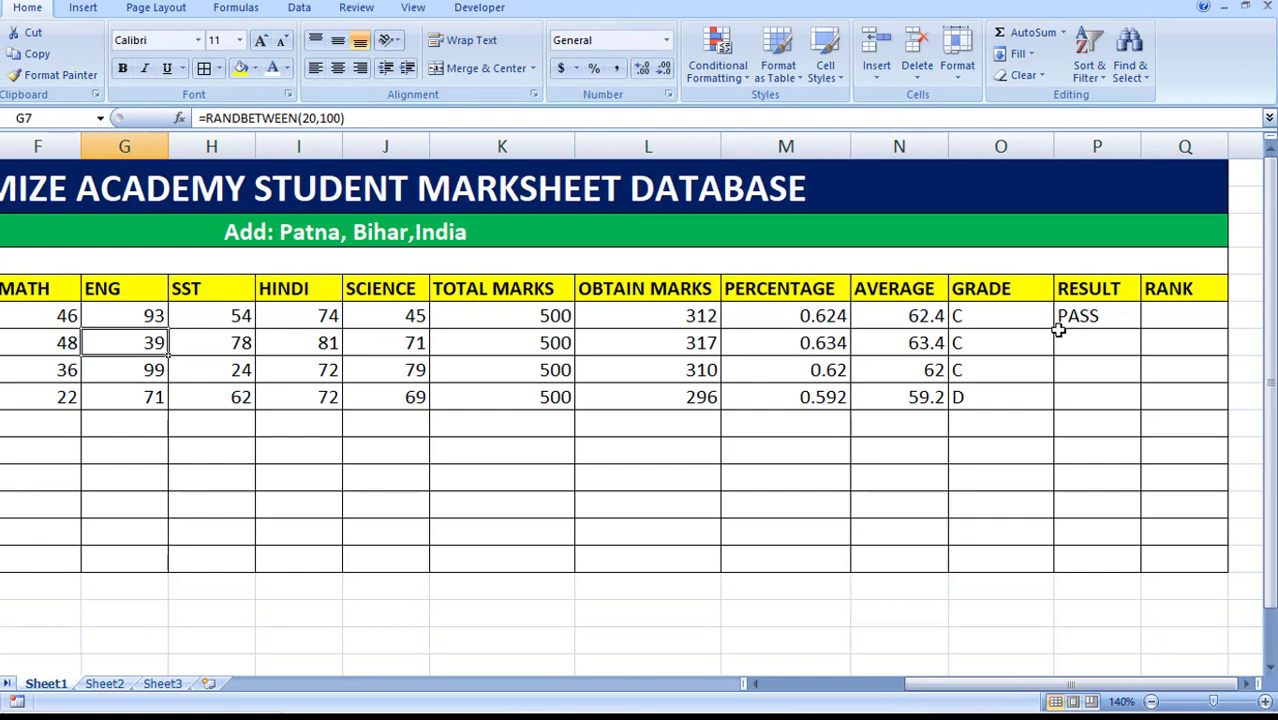
click(1087, 318)
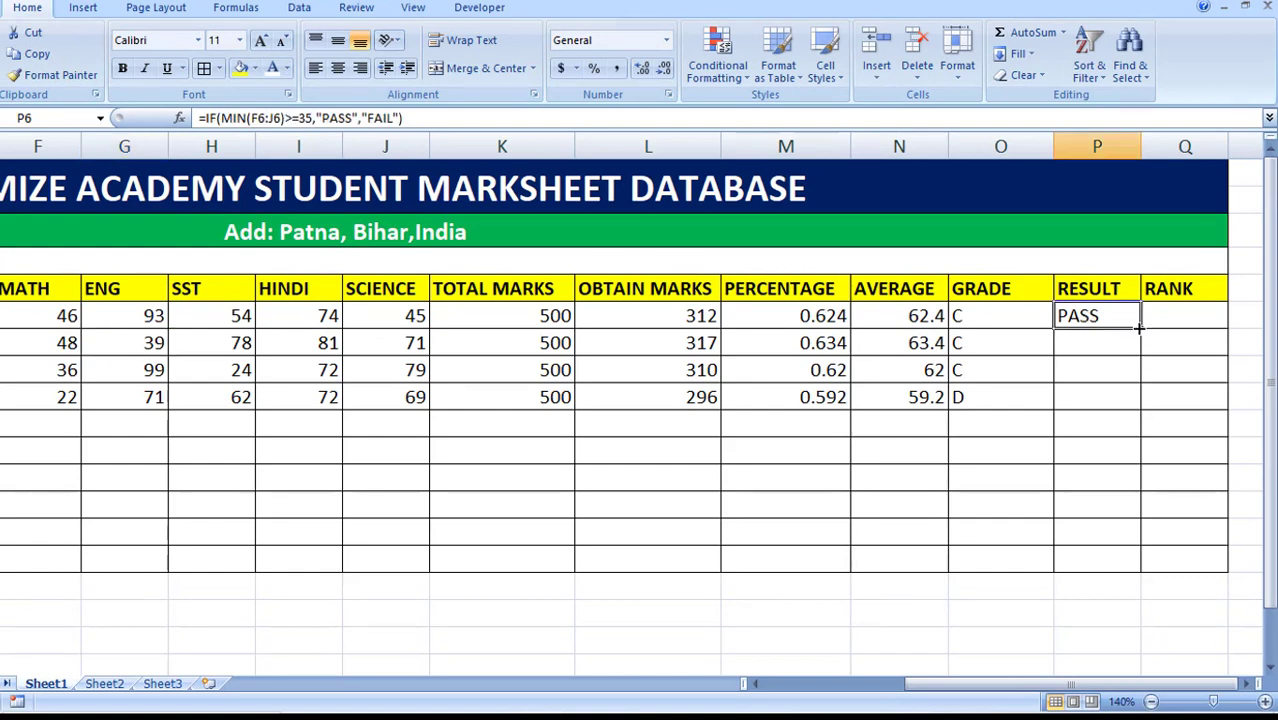
drag(1140, 329, 1138, 399)
click(1021, 458)
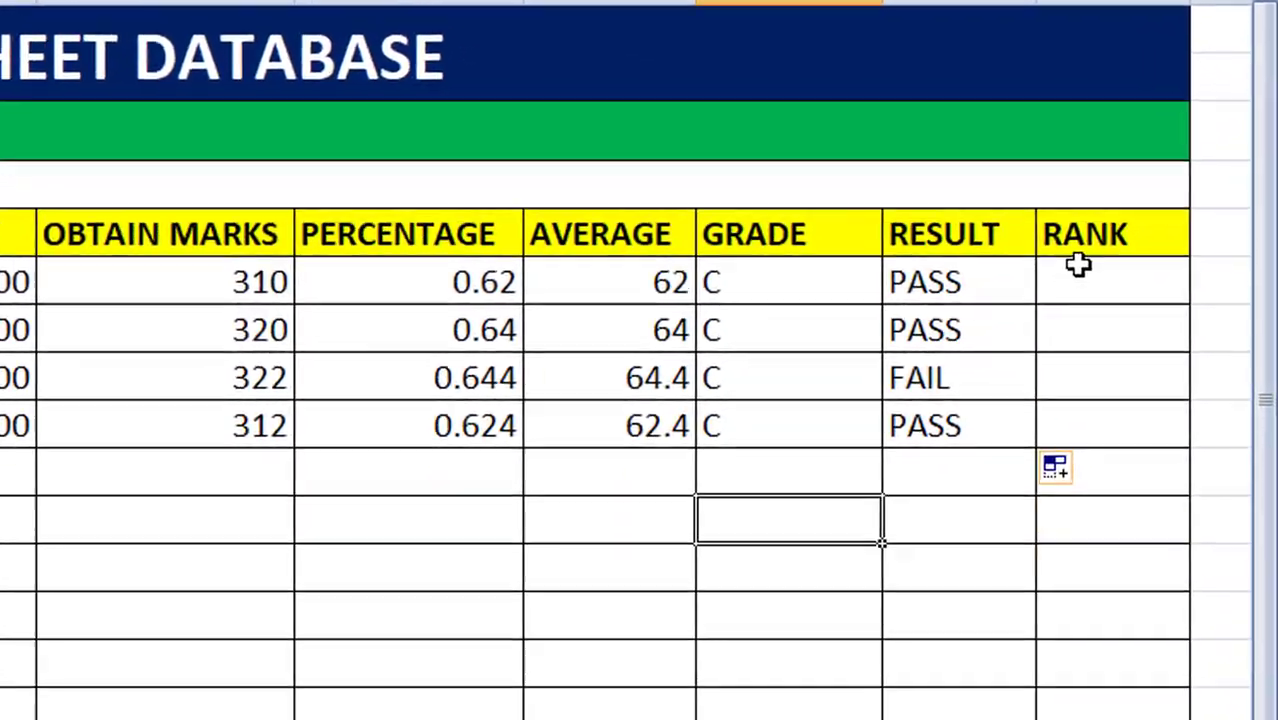
click(1164, 306)
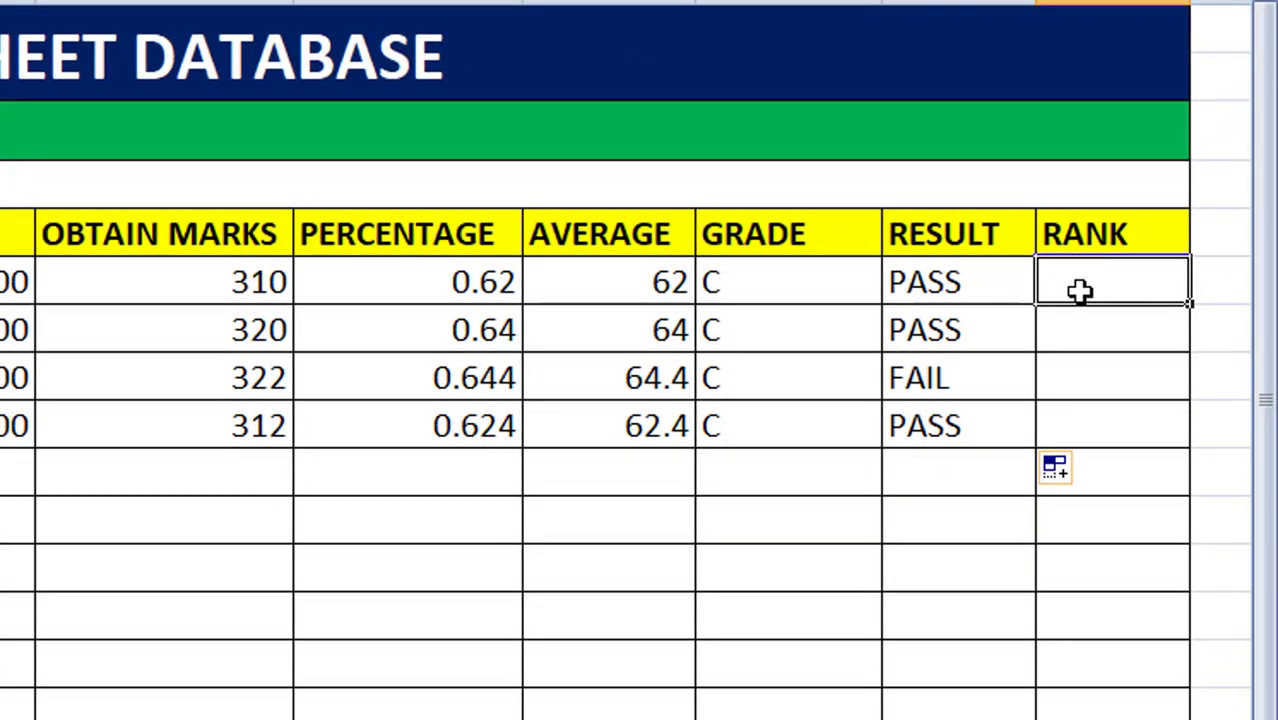
Step: Enter =RANK(N6,N6:N9,0) in the first student's Rank cell
text(=)
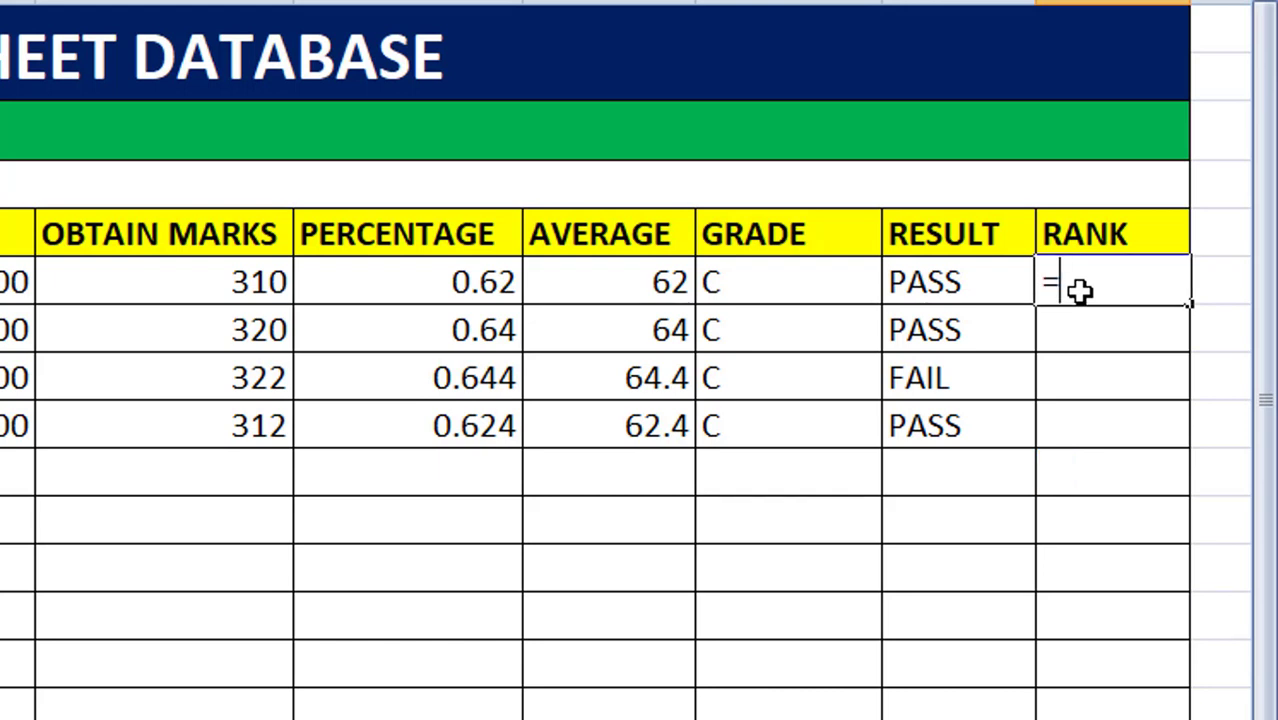
text(RANK)
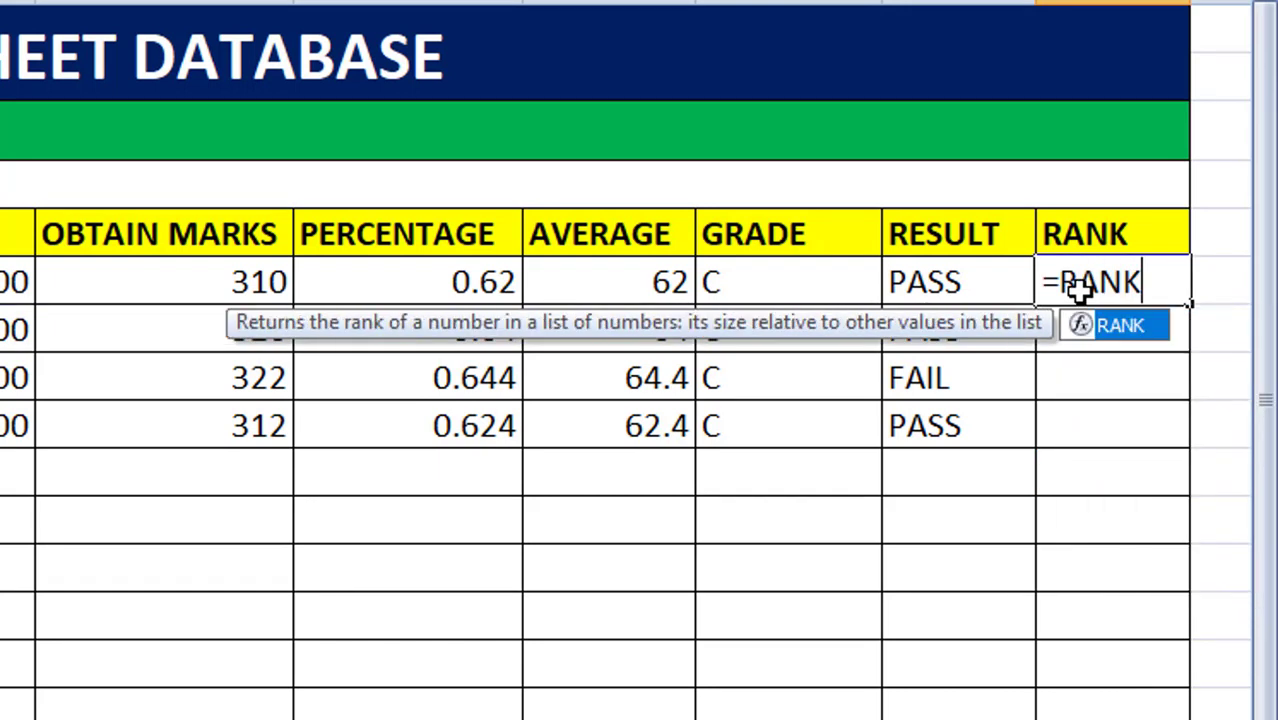
text(()
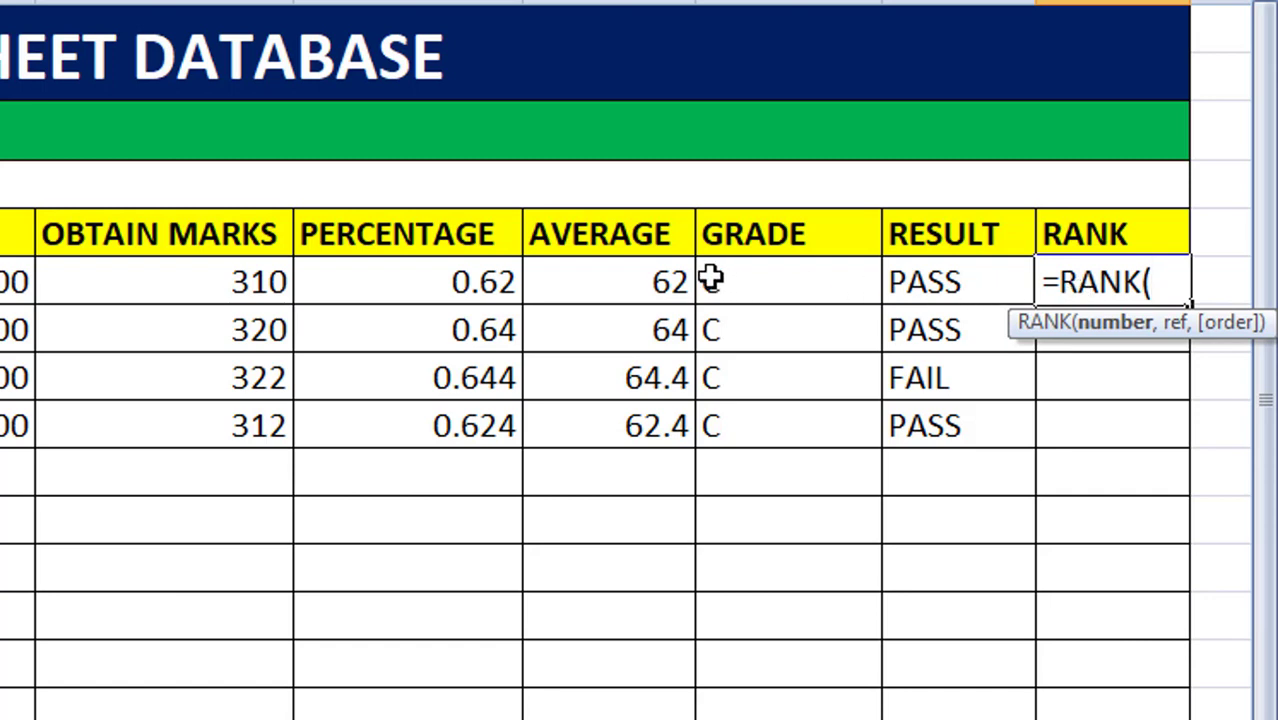
click(632, 278)
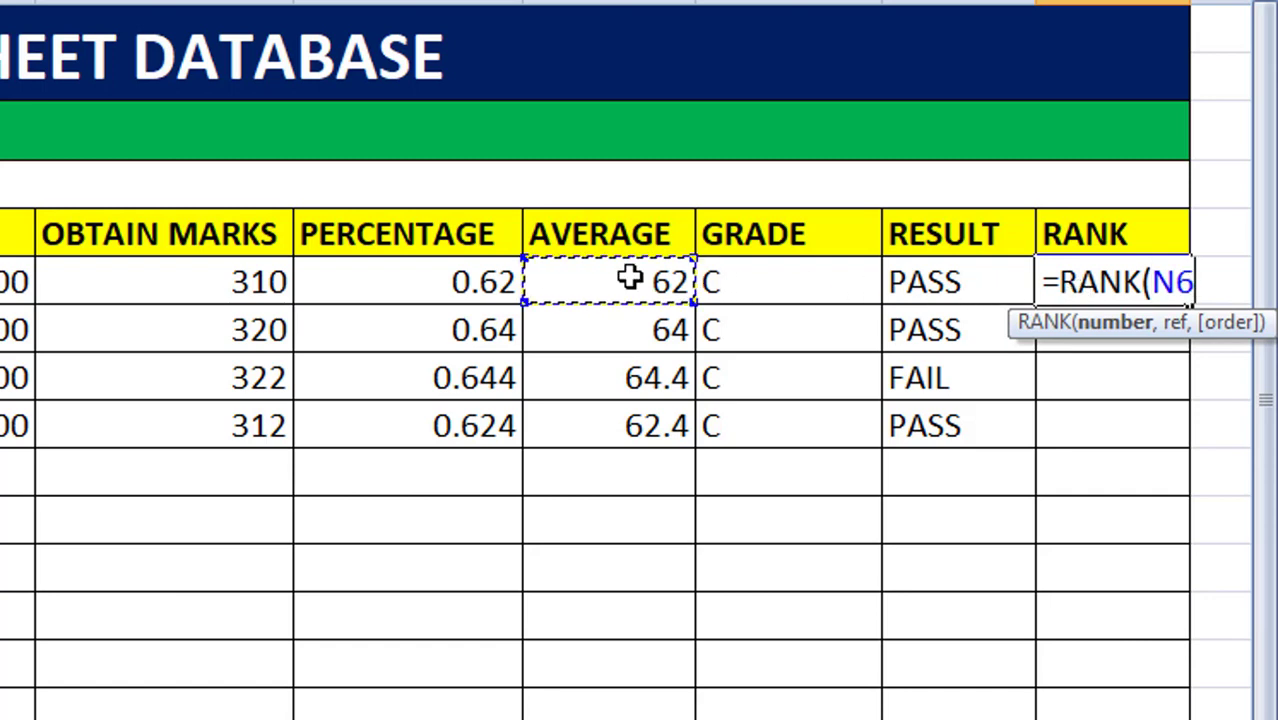
text(,)
drag(630, 280, 628, 426)
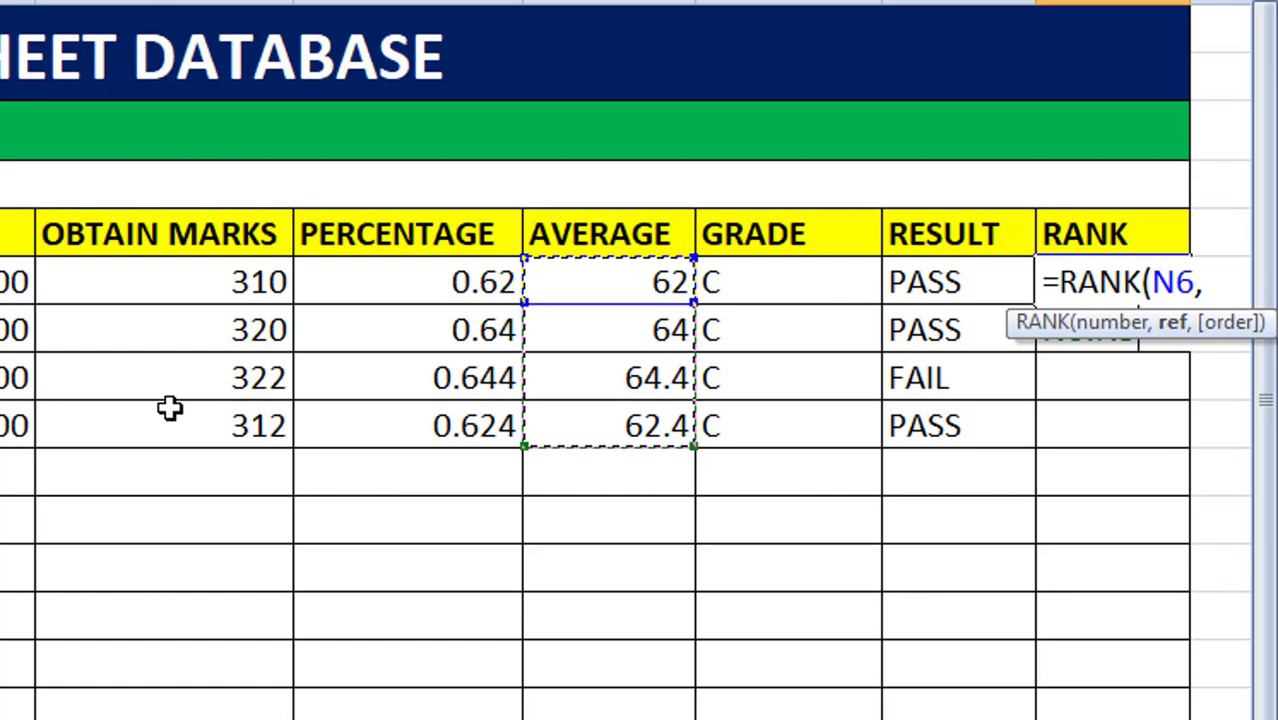
key(F4)
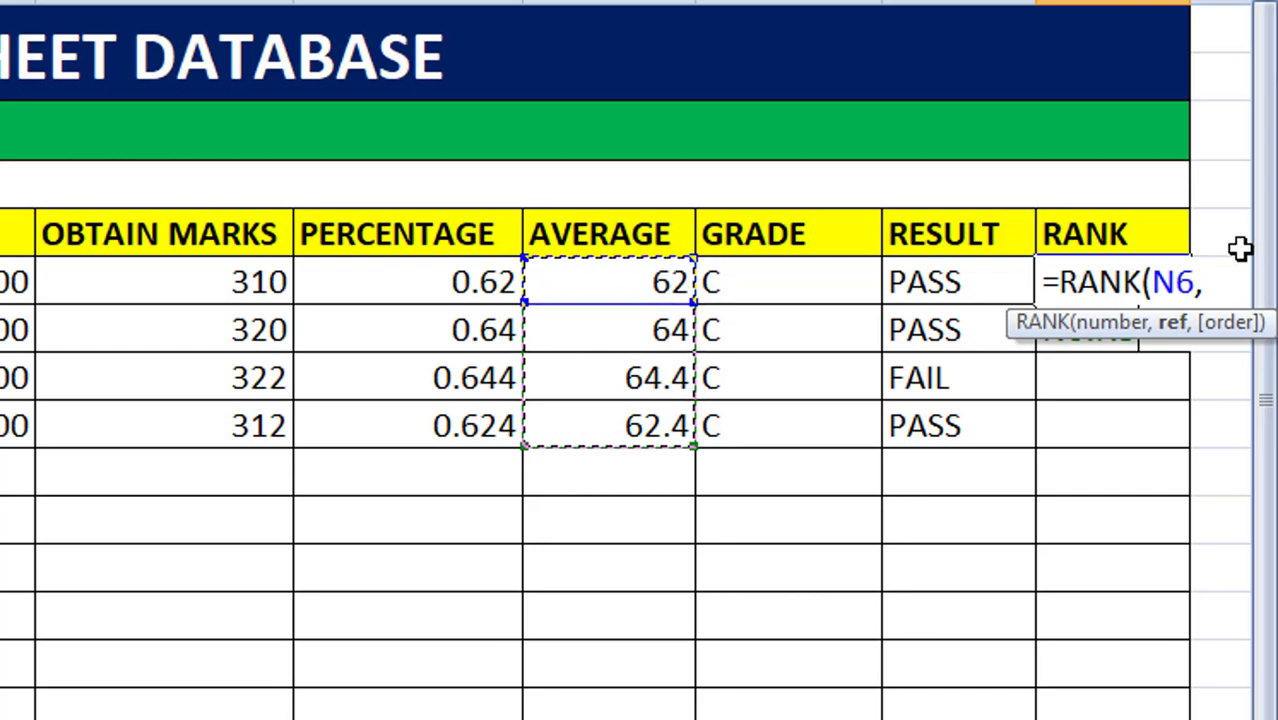
text(N6:N9,)
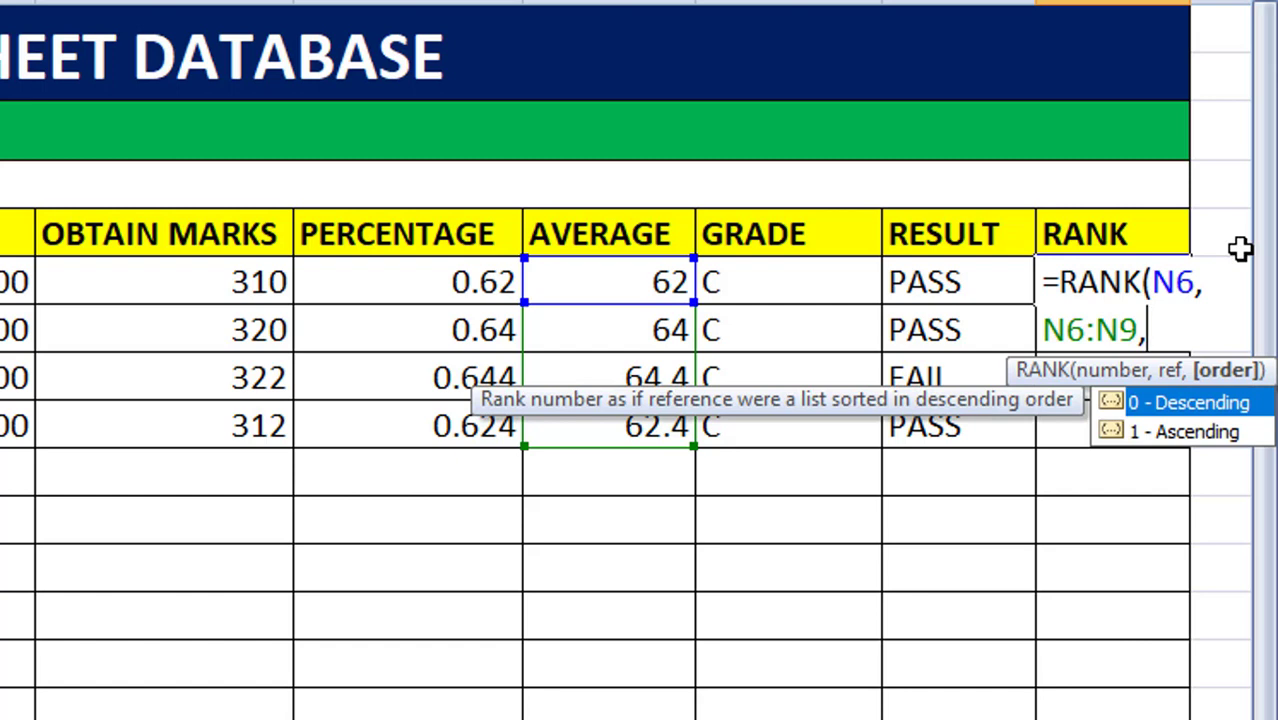
text(0))
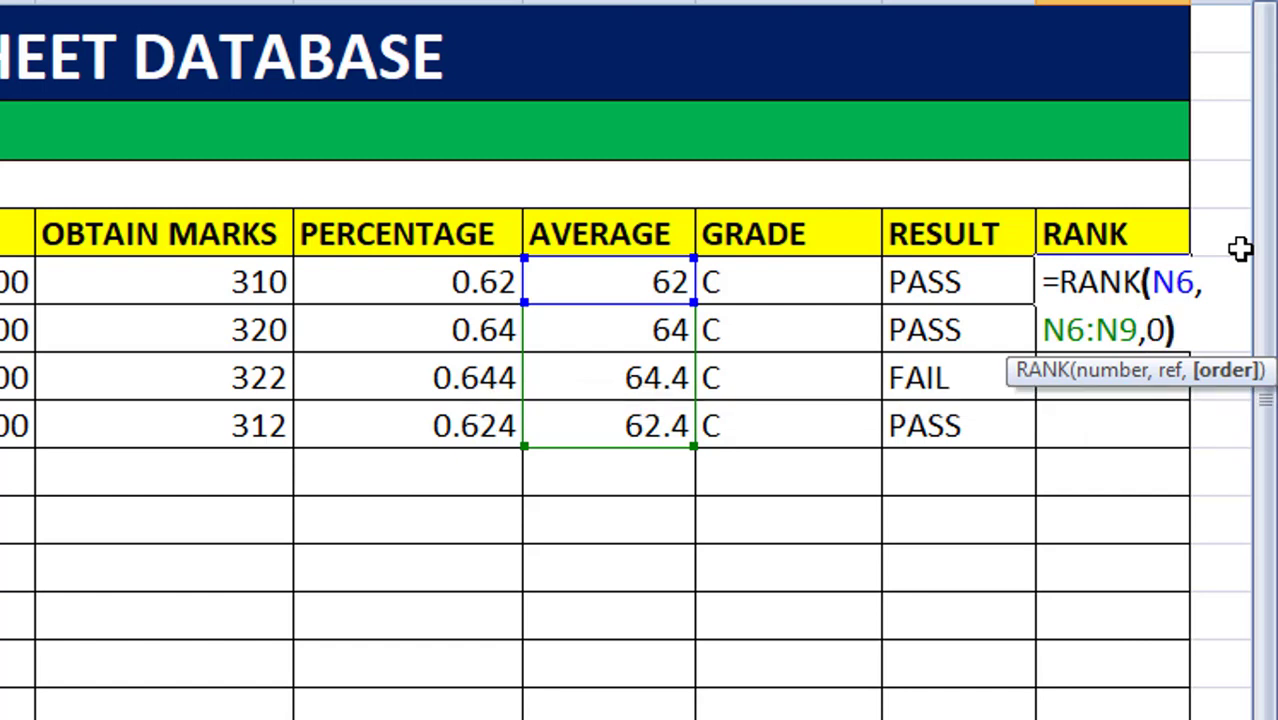
key(Return)
Step: Copy the rank formula down to all four students, ranking them 4, 3, 2, 1
click(1176, 284)
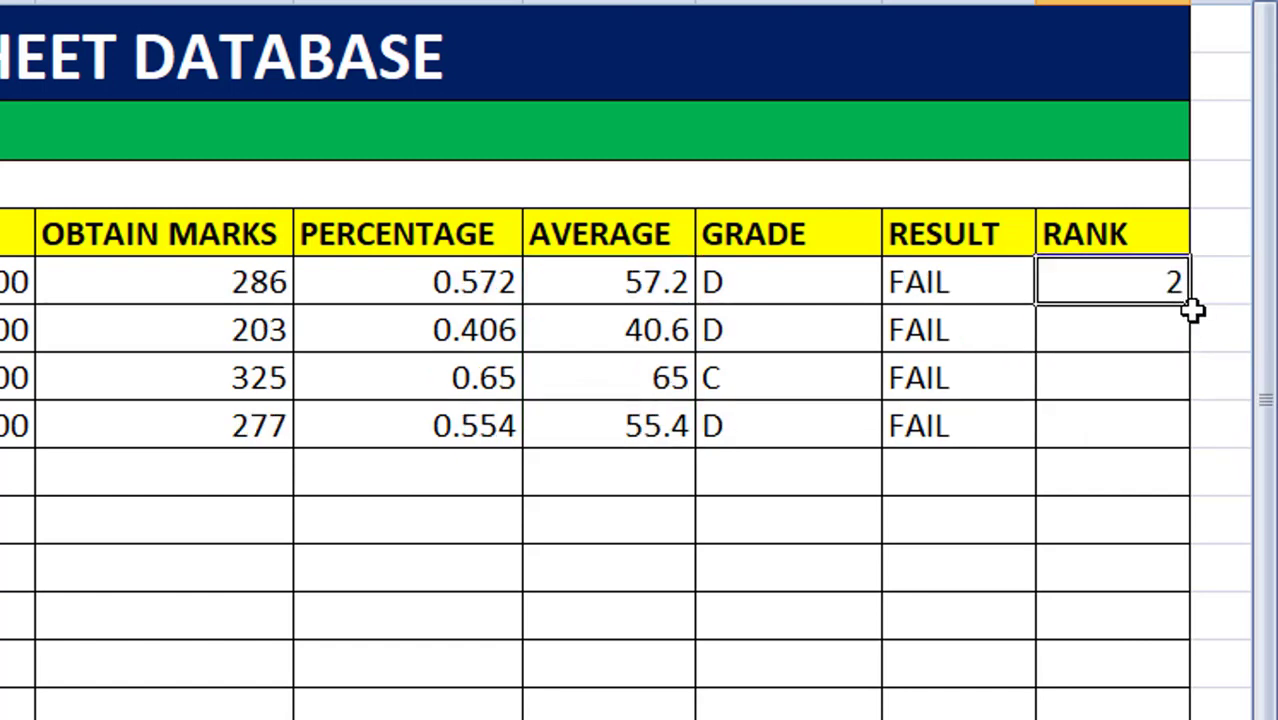
drag(1189, 303, 1176, 434)
click(1012, 577)
click(762, 597)
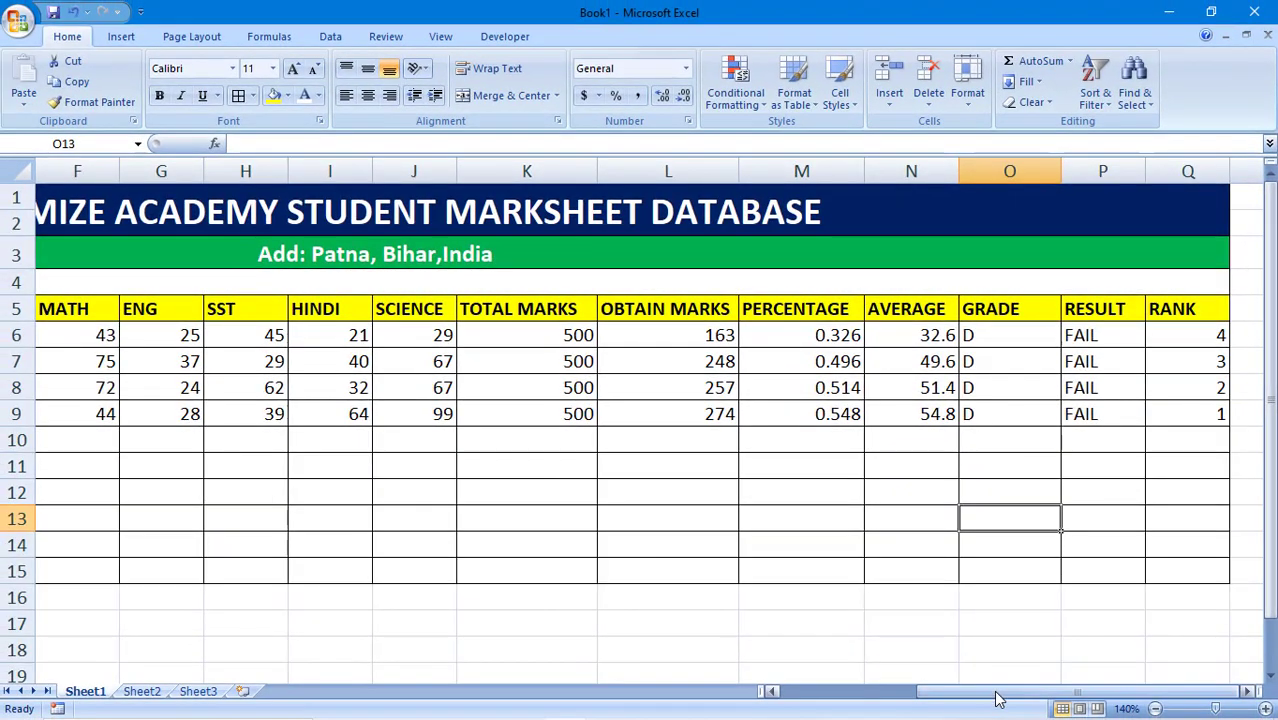
Step: Clear the ENG through SCIENCE marks in G6:J9 for all four students
drag(996, 692, 792, 697)
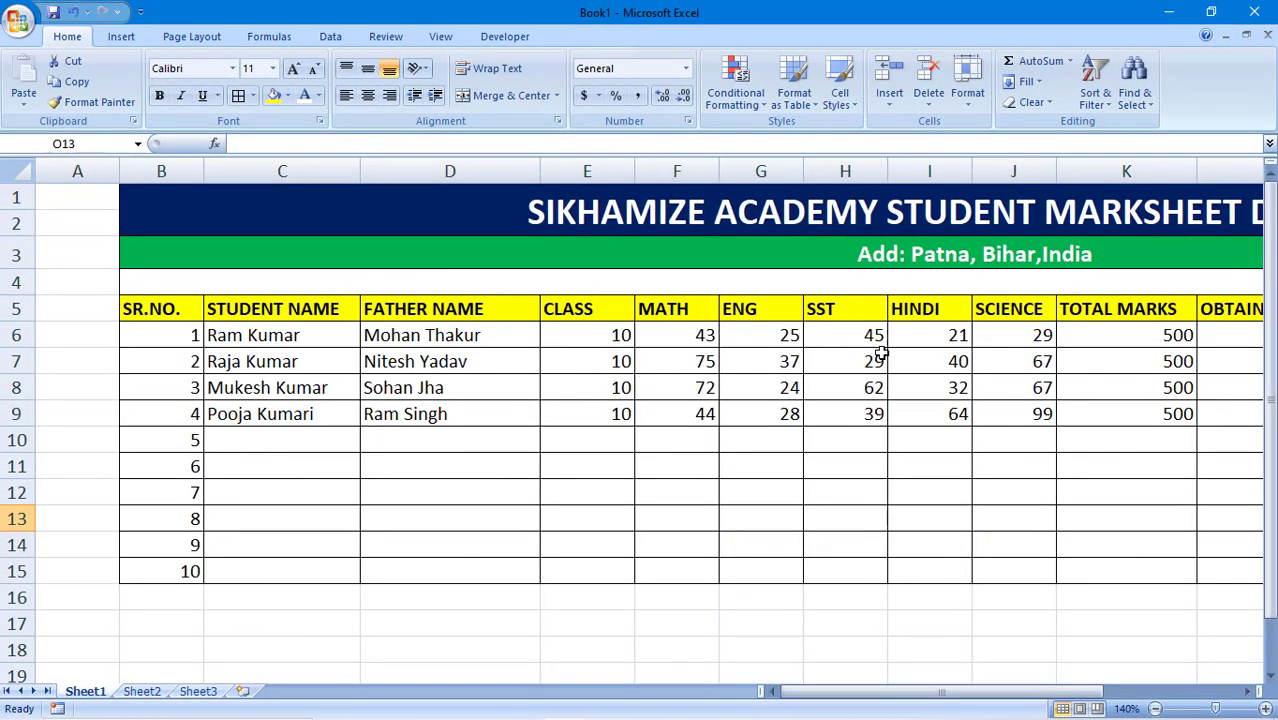
drag(762, 336, 988, 366)
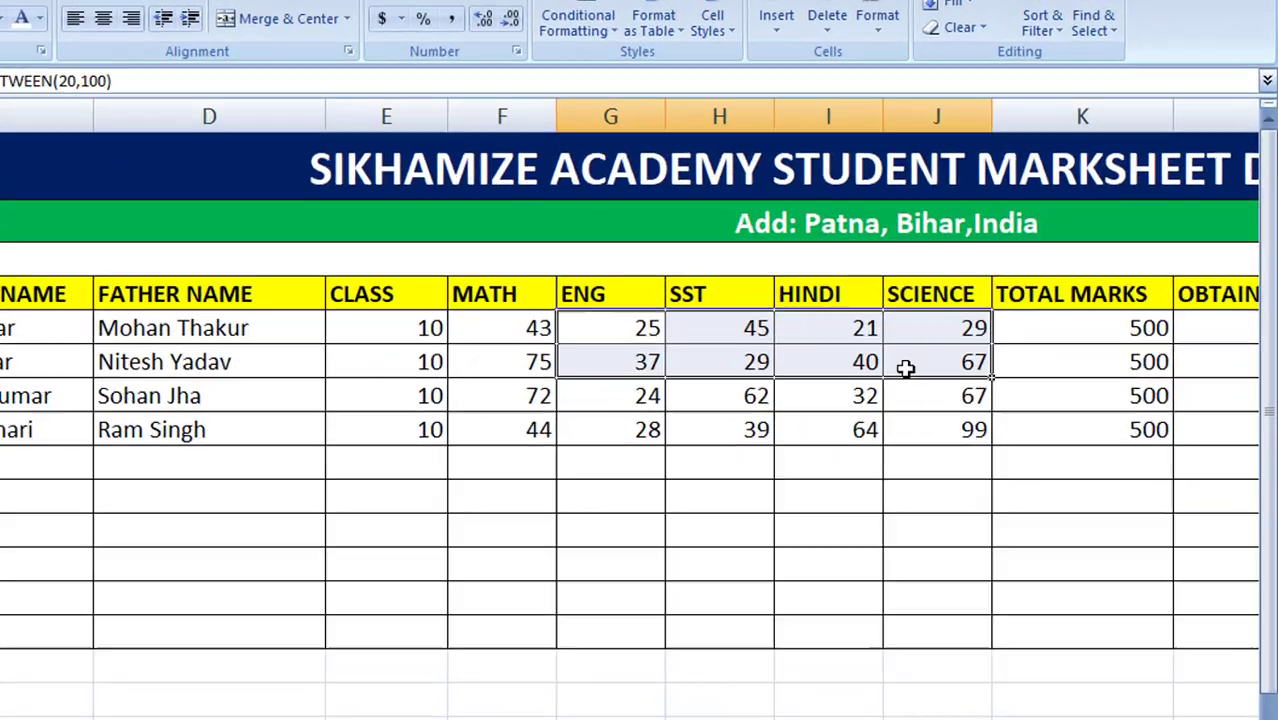
drag(905, 368, 944, 444)
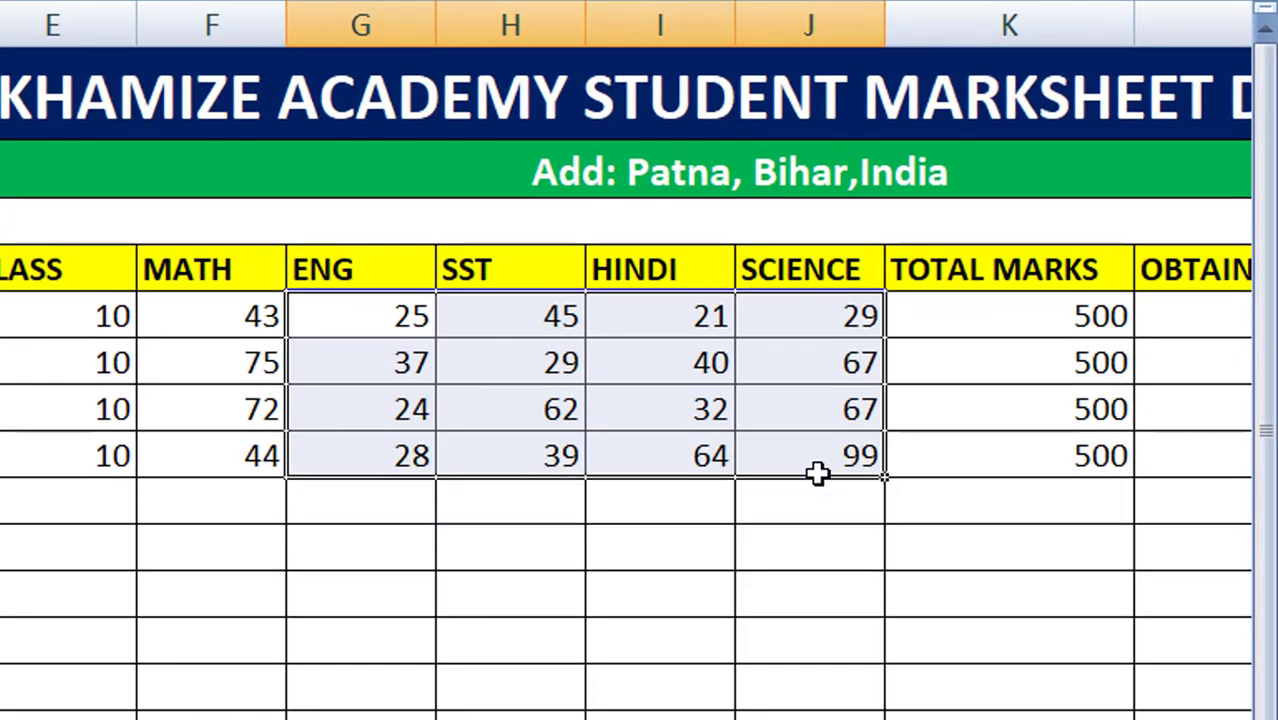
key(Delete)
click(756, 638)
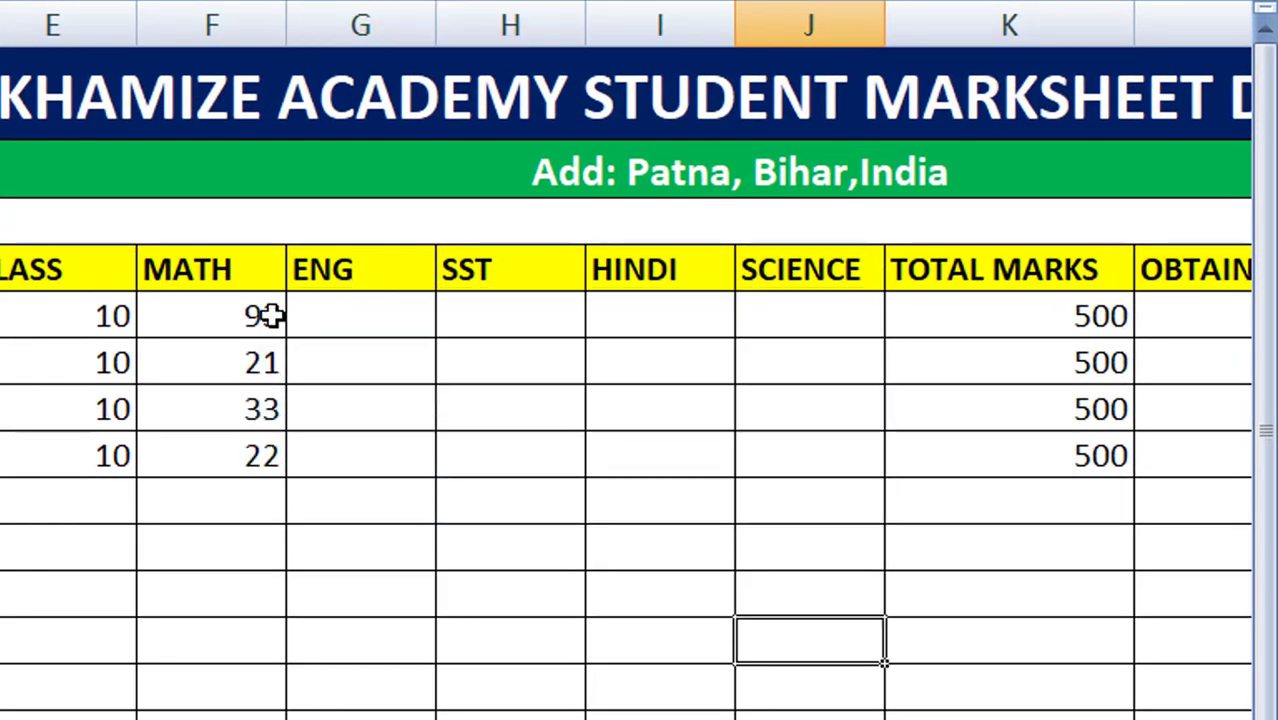
Step: Give the first student an ENG mark of 25 and clear the MATH marks column
click(379, 319)
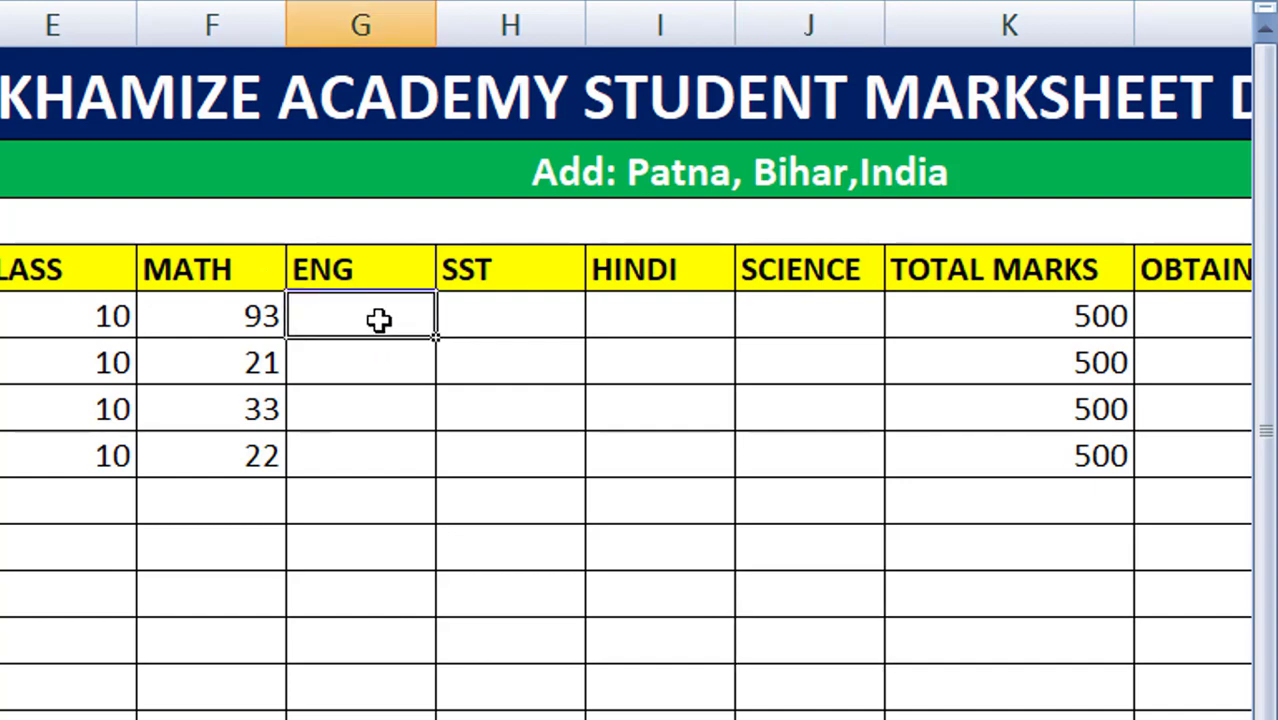
text(25)
key(Return)
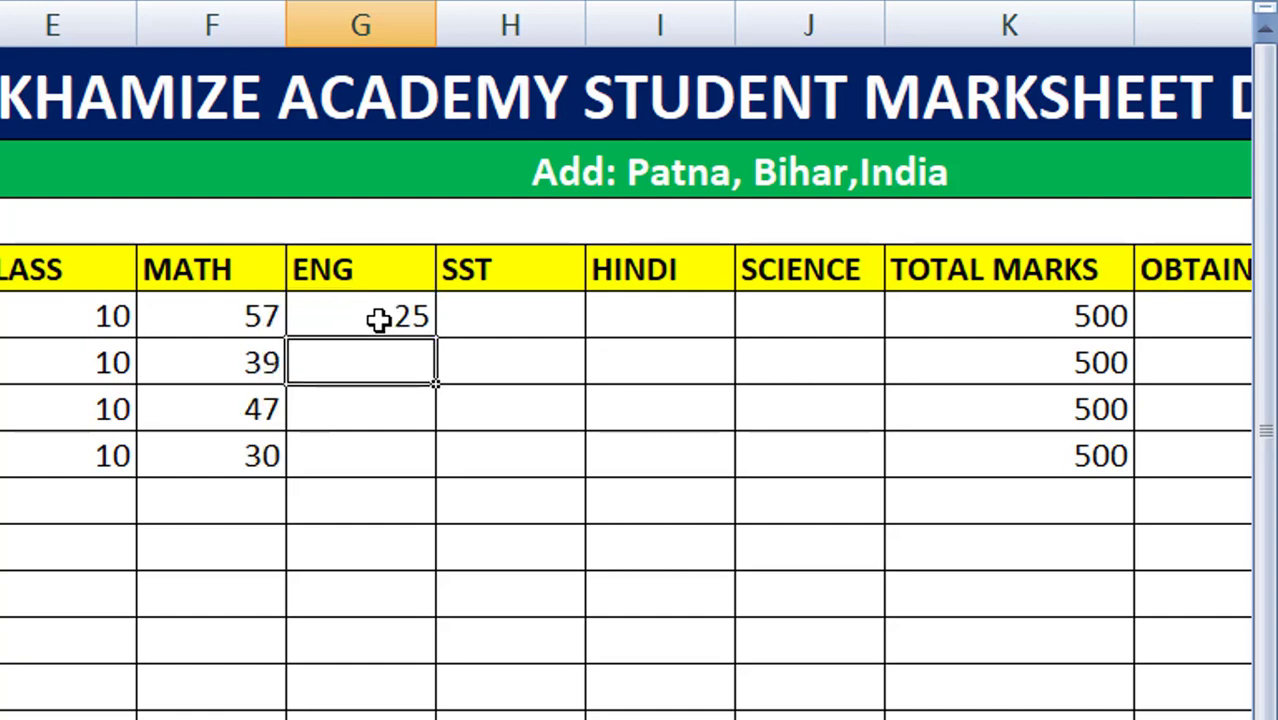
drag(180, 316, 212, 564)
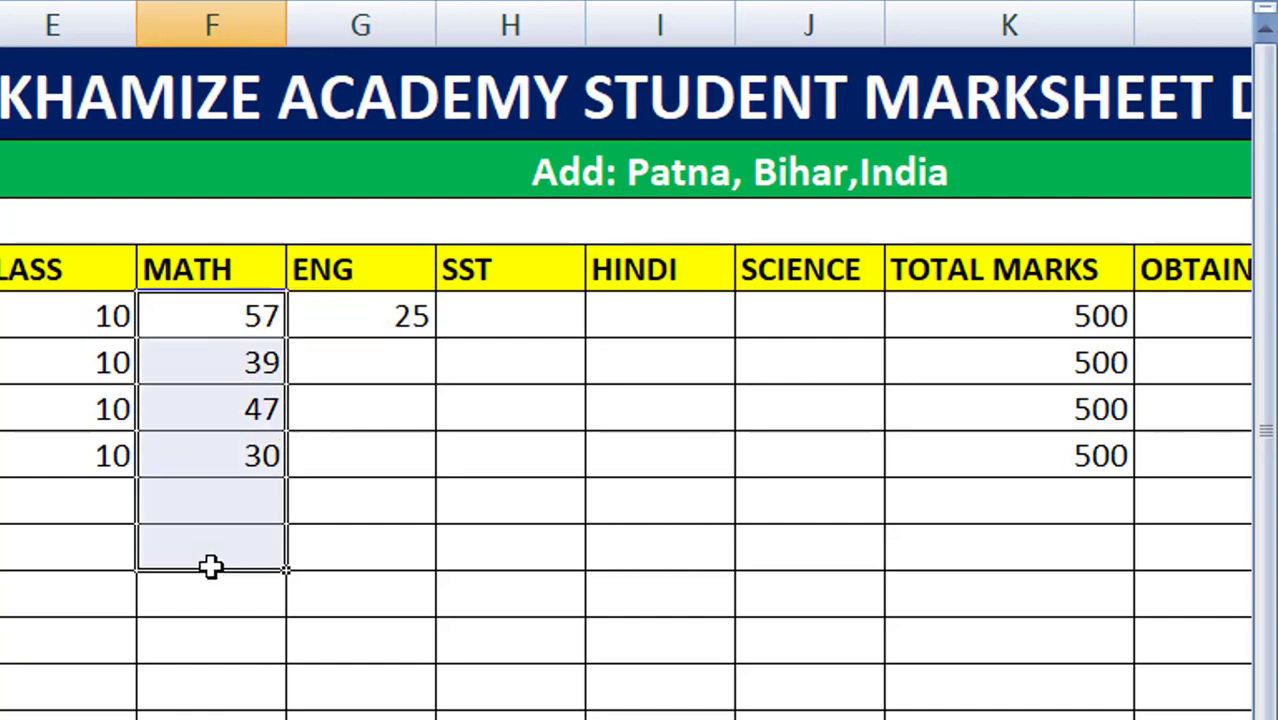
key(Delete)
Step: Enter MATH marks 56, 26, 59 and 54 for the four students
click(550, 548)
click(198, 303)
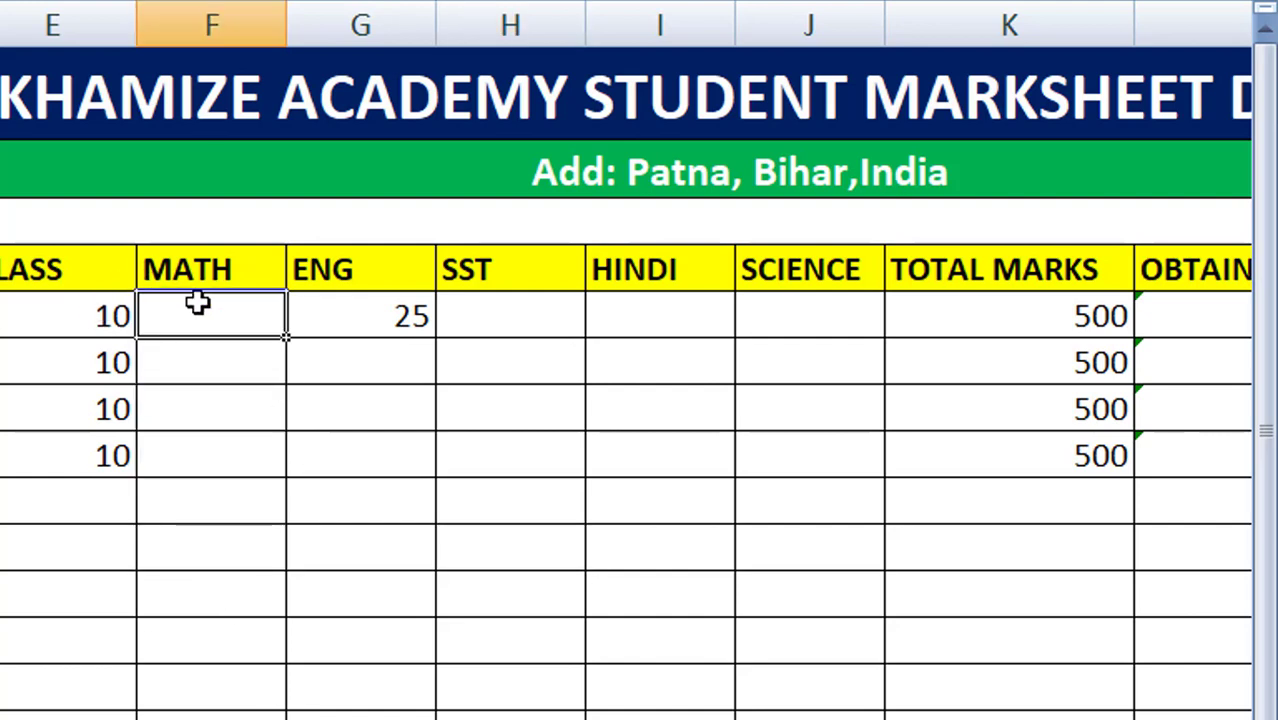
text(5)
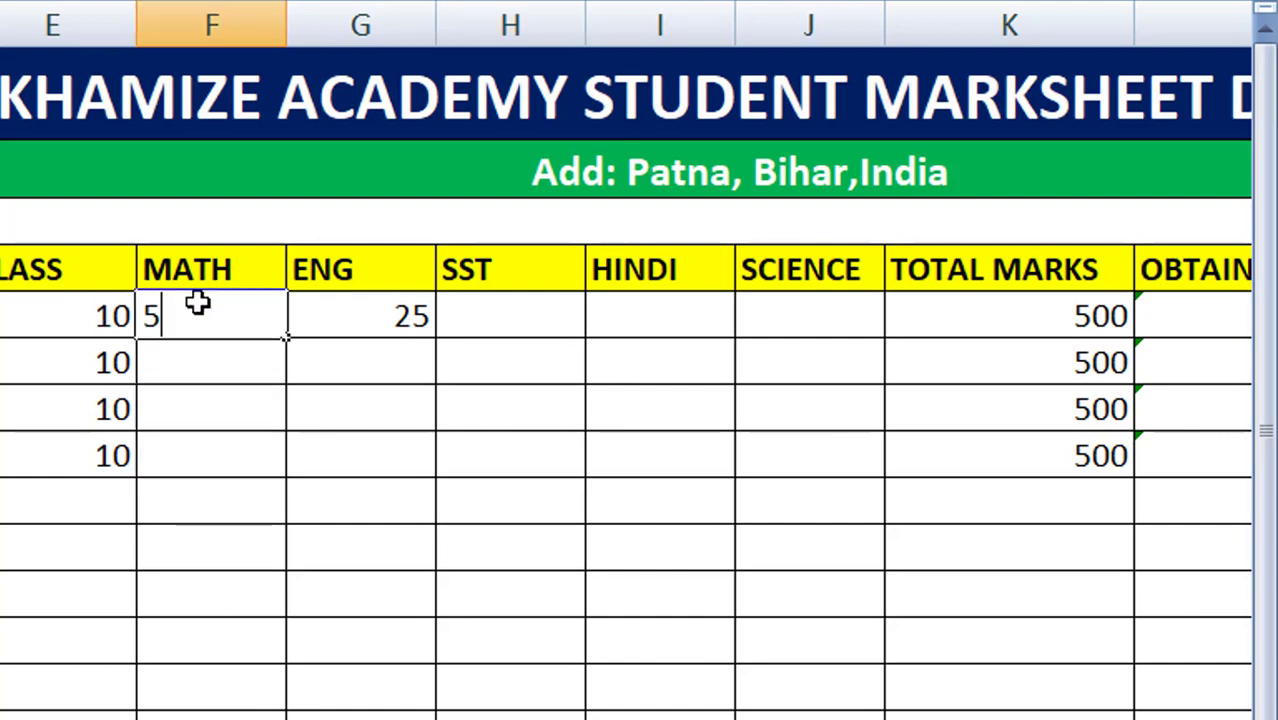
text(6)
key(Return)
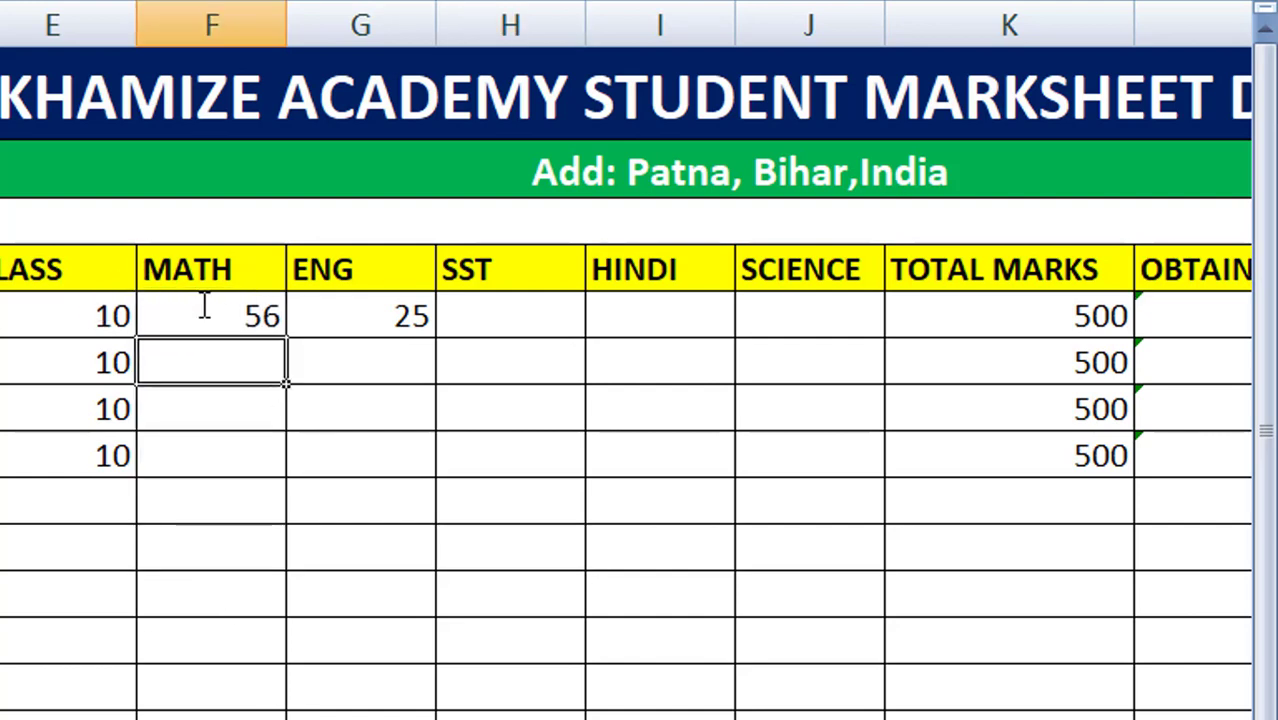
text(26)
key(Return)
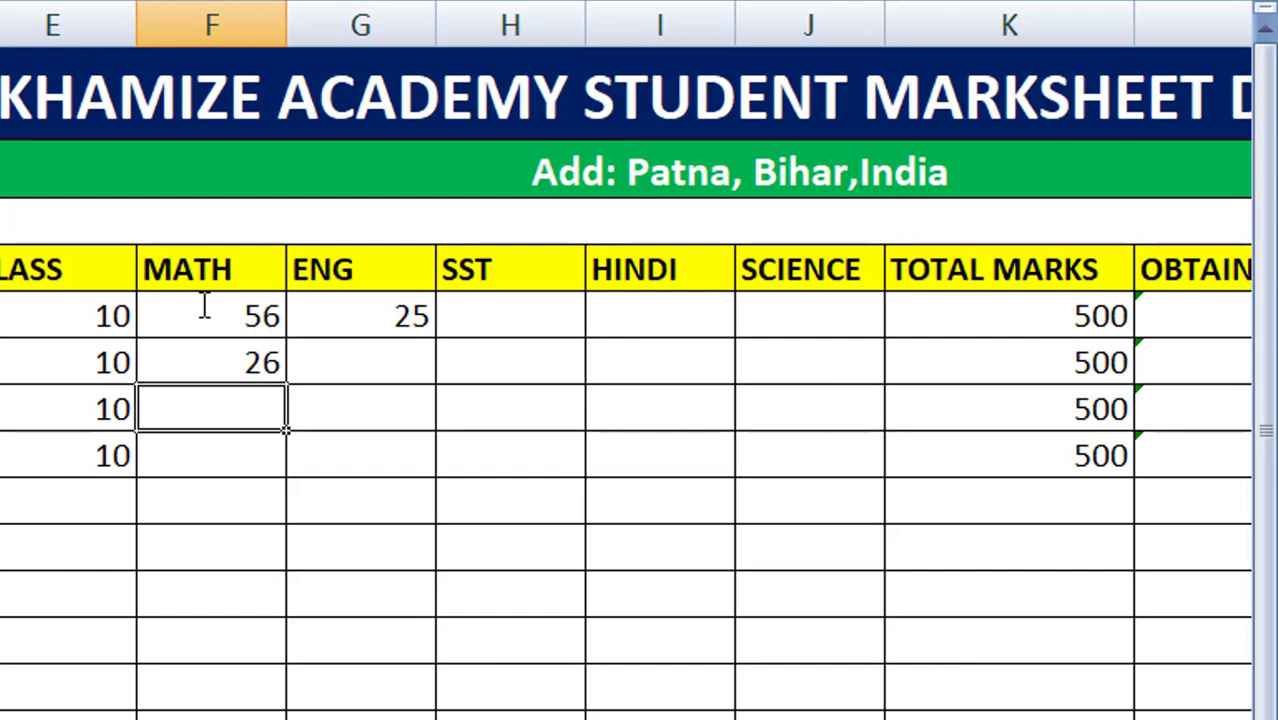
text(59)
key(Return)
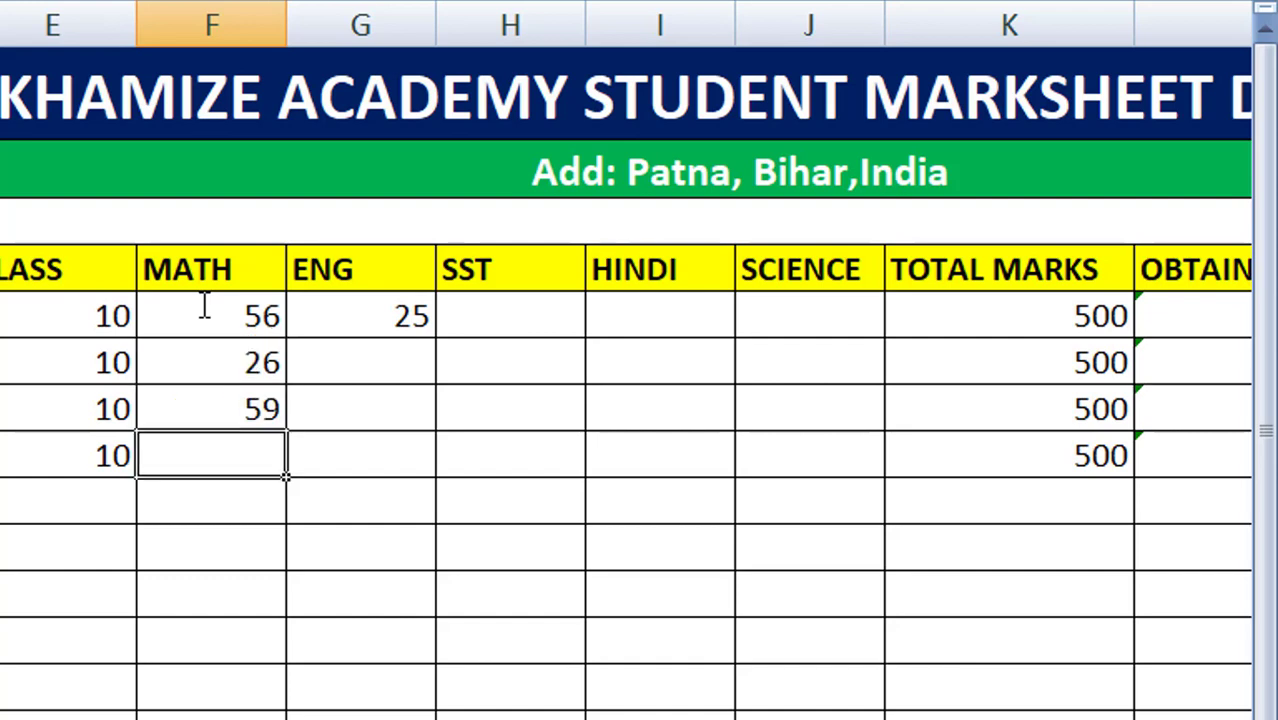
text(54)
key(Return)
Step: Enter ENG marks 56, 25 and 48 for the remaining students and clear the stray 96 from G10
key(Up)
key(Up)
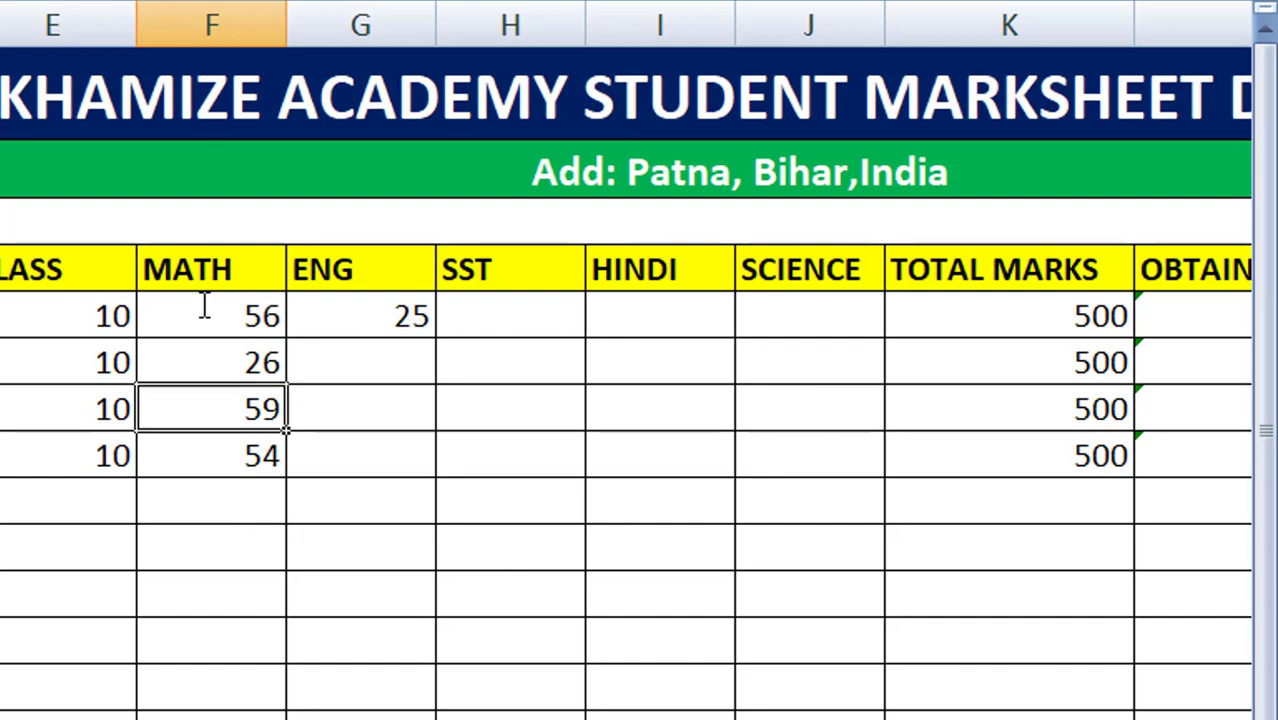
key(Up)
key(Up)
key(Right)
key(Return)
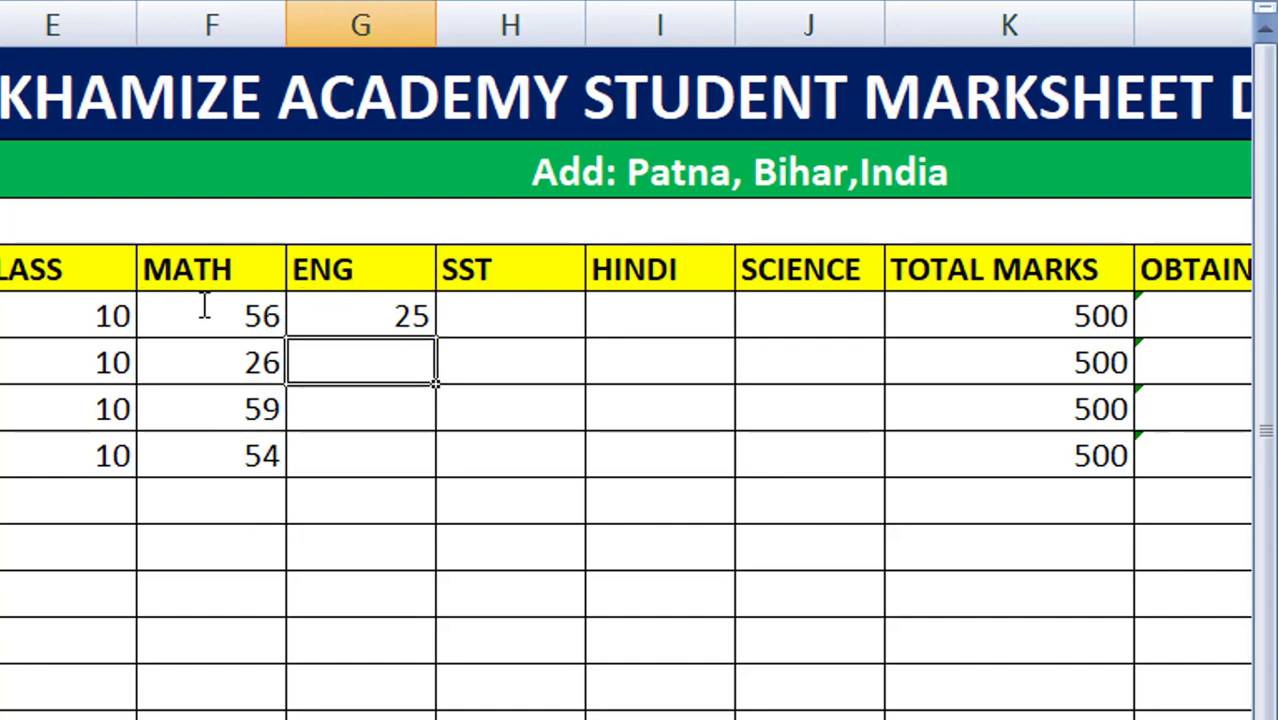
text(56)
key(Return)
text(25)
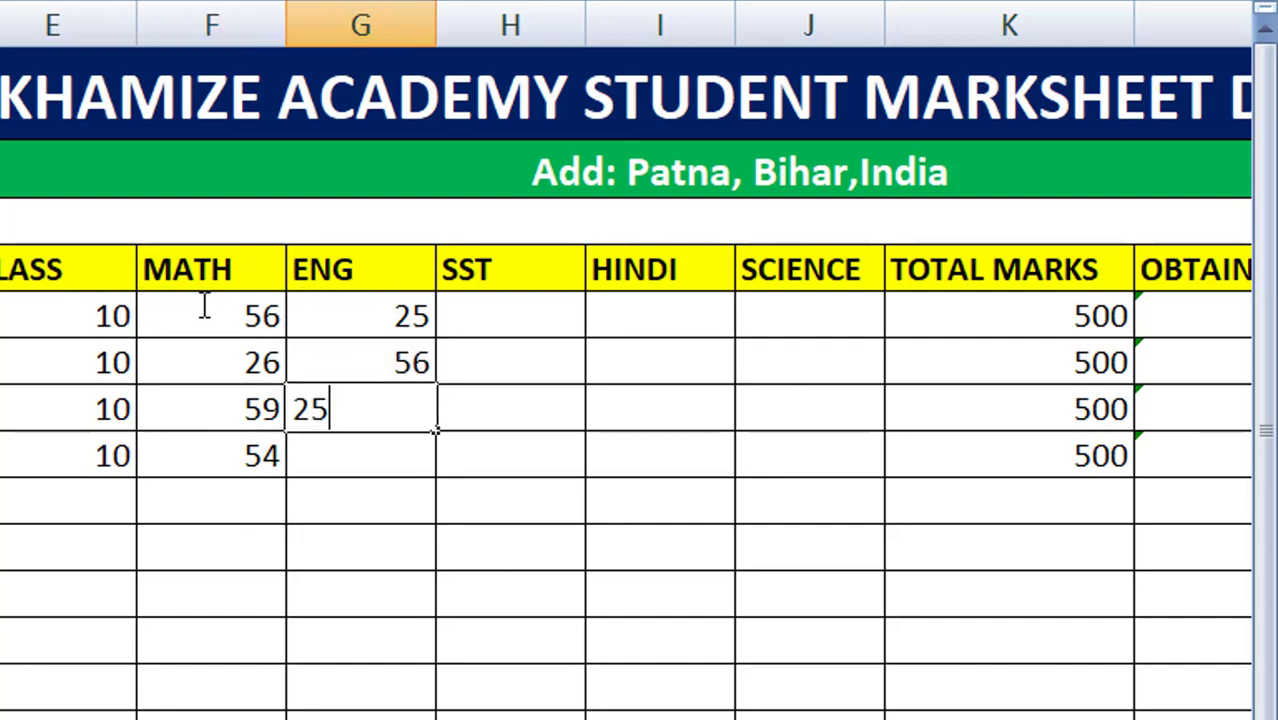
key(Return)
text(48)
key(Return)
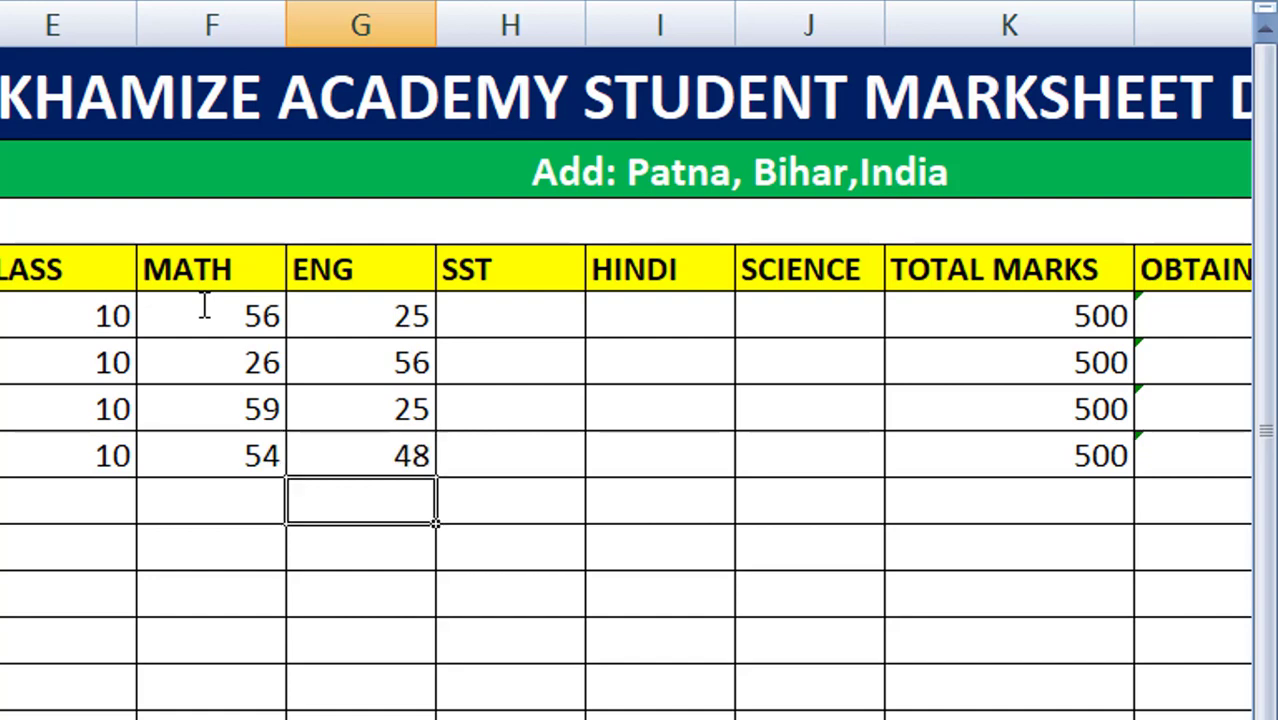
text(96)
key(Return)
key(Right)
key(Up)
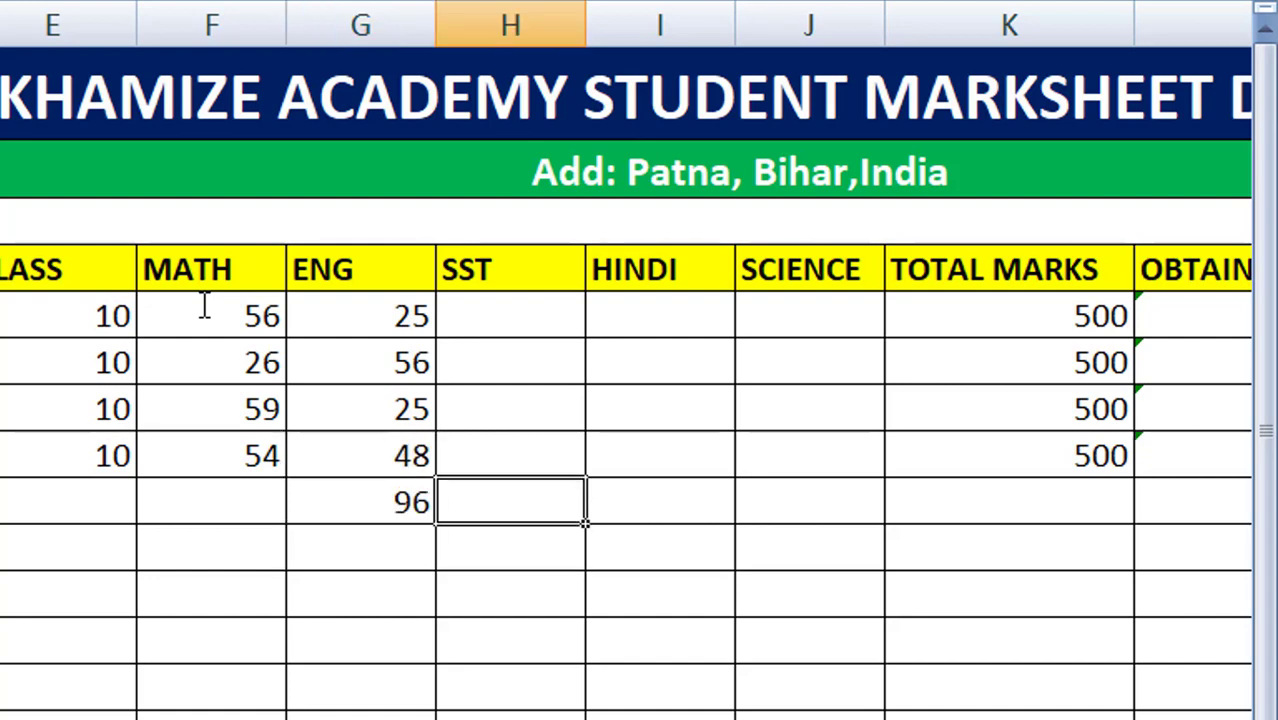
key(Left)
key(Delete)
Step: Enter SST marks 65, 54, 54 and 52 in H6:H9
key(Right)
key(Up)
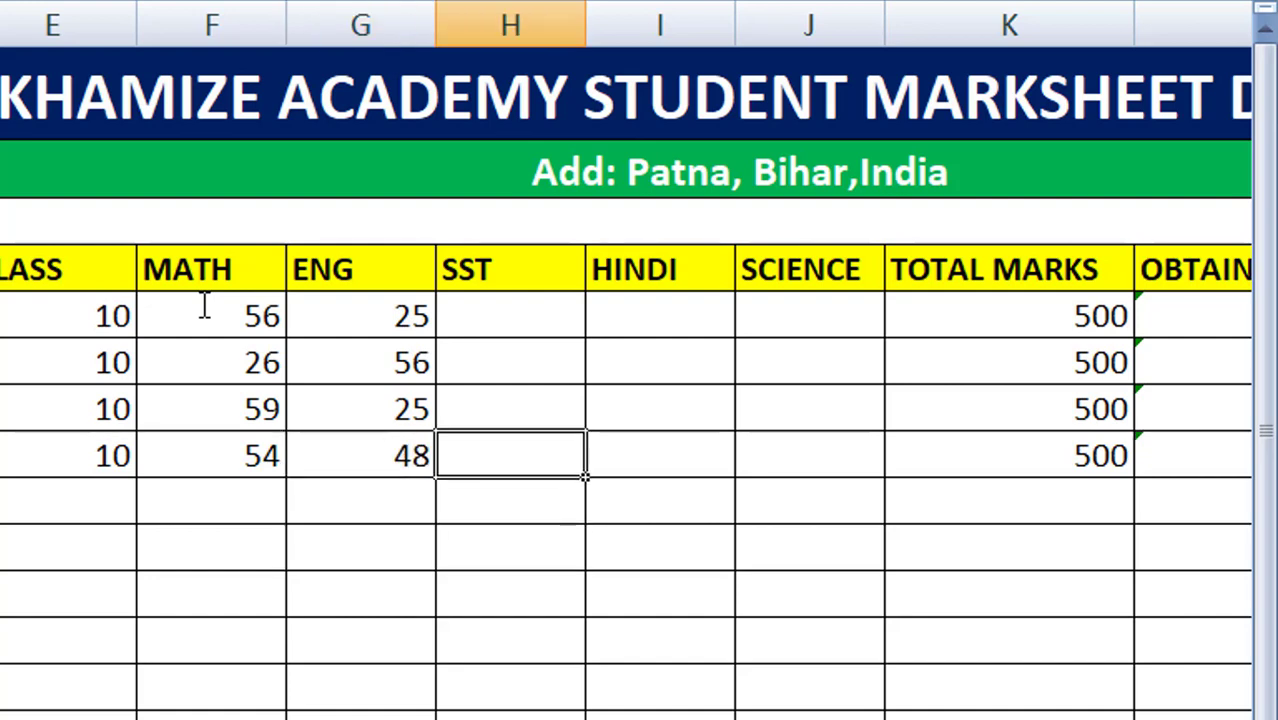
key(Up)
key(Up)
key(Up)
text(6)
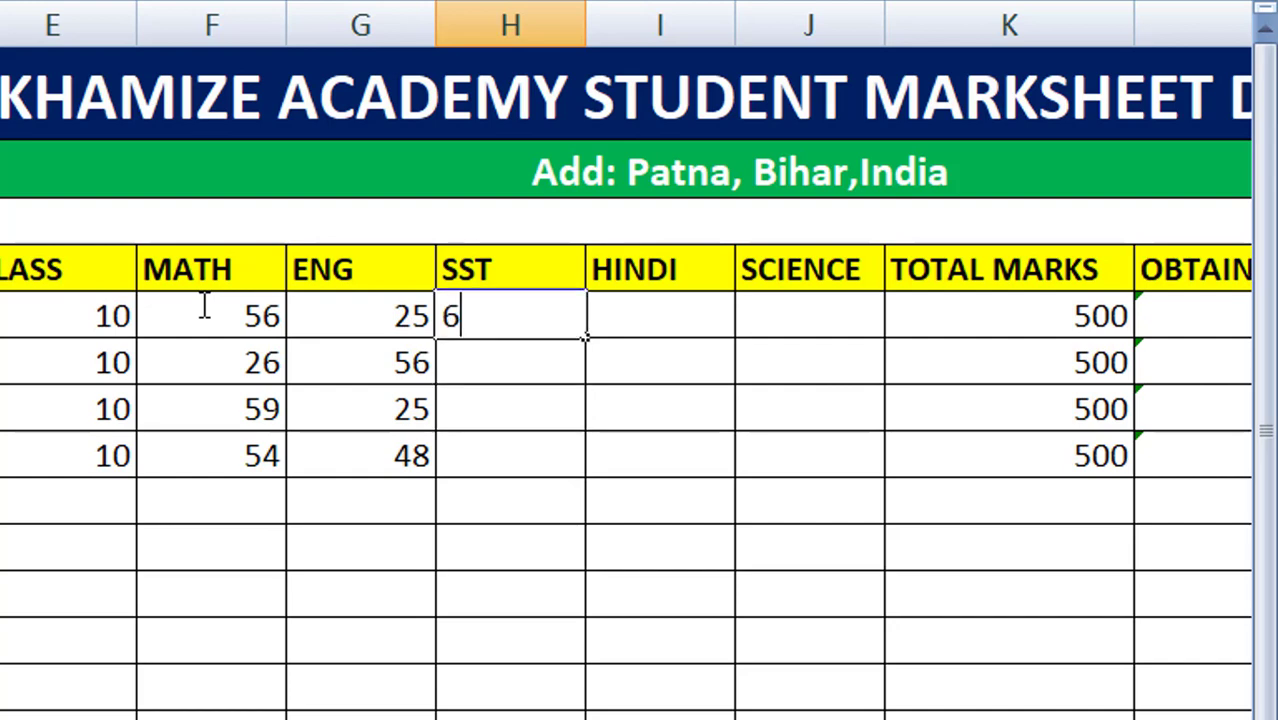
text(5)
key(Return)
text(54)
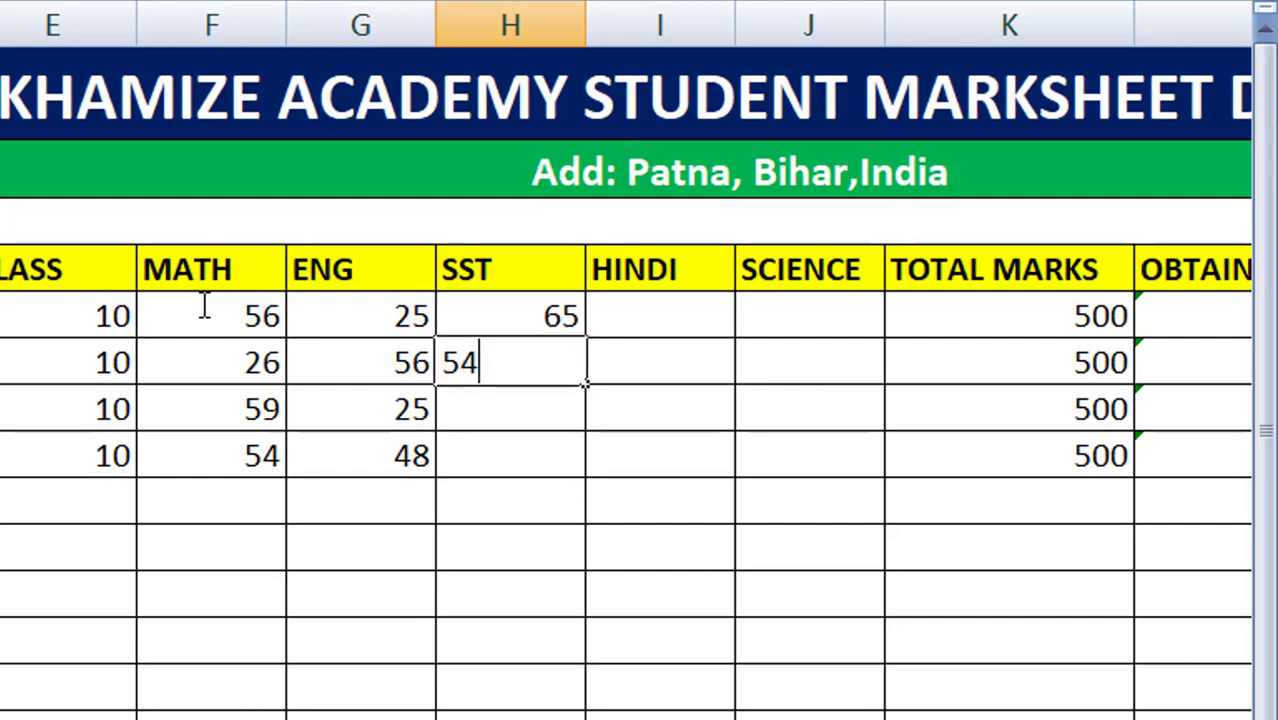
key(Return)
text(54)
key(Return)
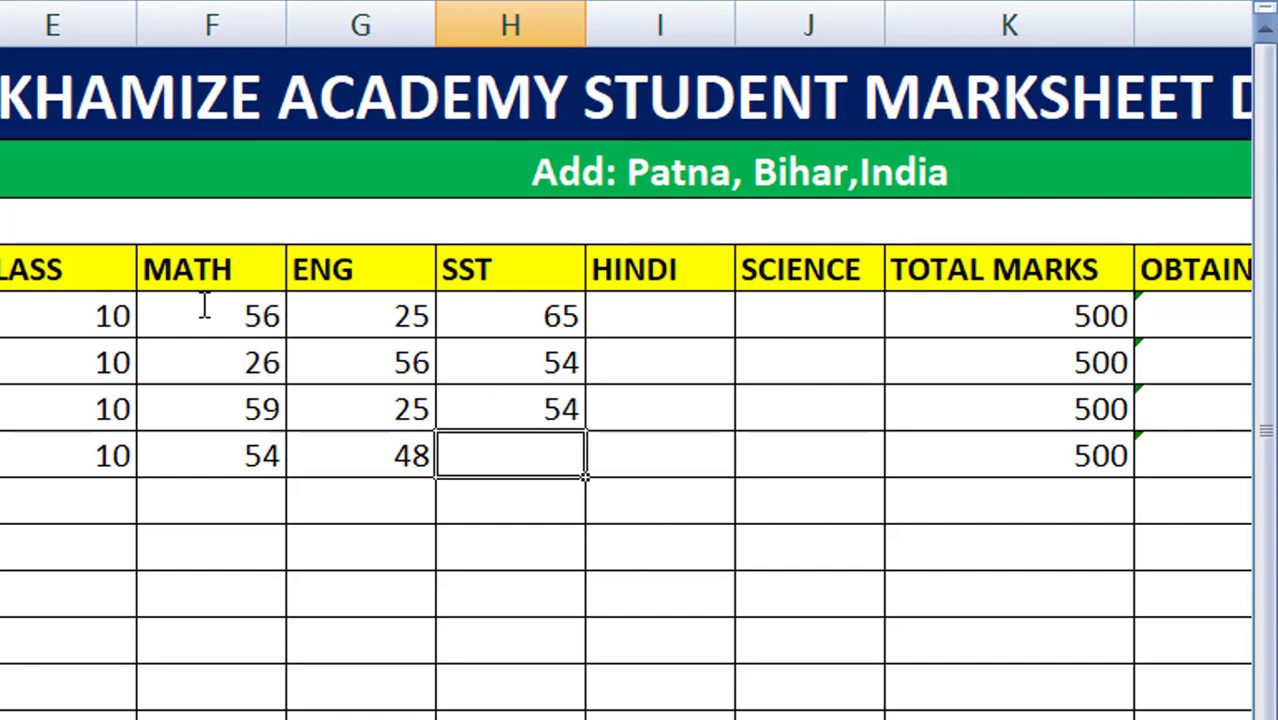
text(52)
key(Tab)
Step: Enter HINDI marks 45, 54, 55 and 45 in I6:I9
key(Up)
key(Up)
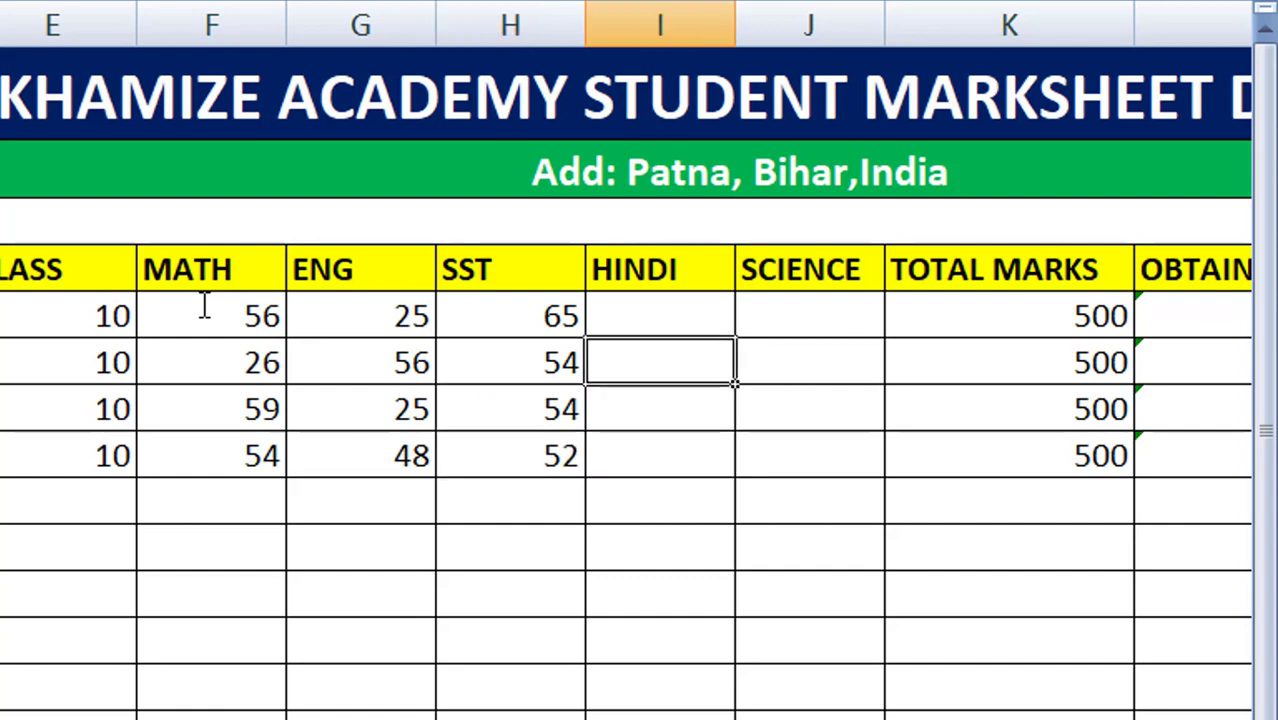
key(Up)
text(45)
key(Return)
text(5)
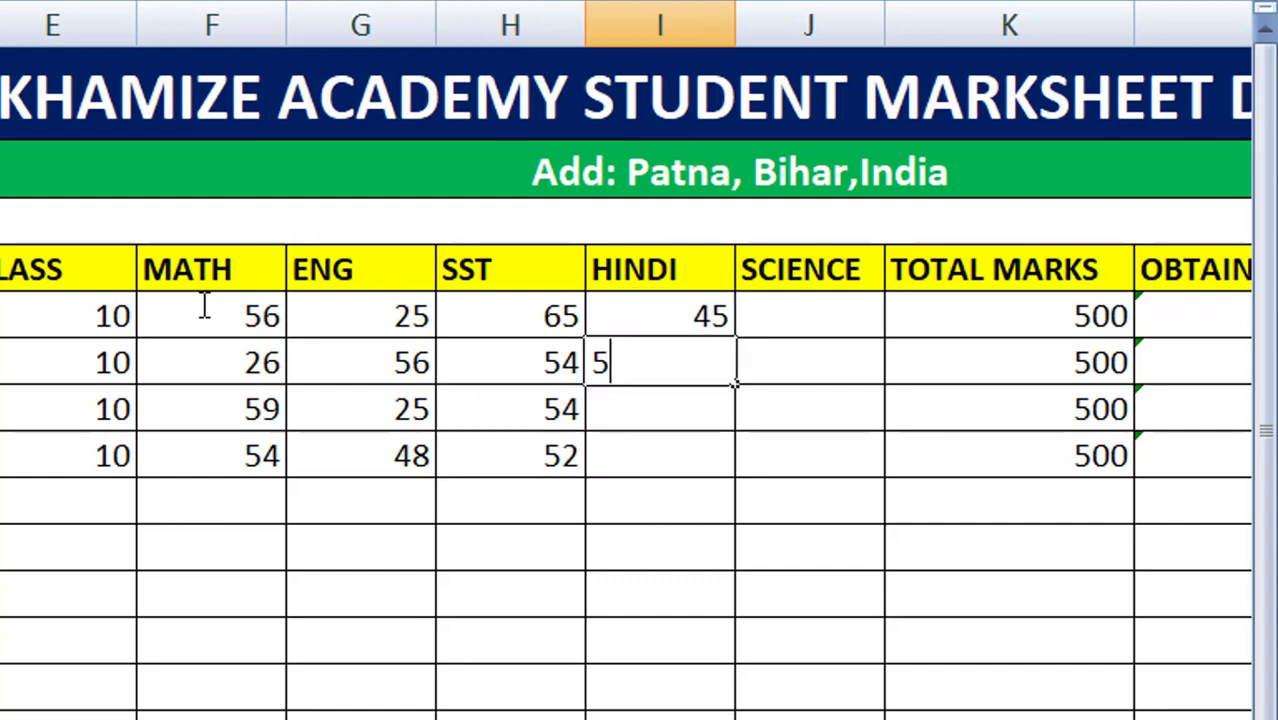
text(4)
key(Return)
text(55)
key(Return)
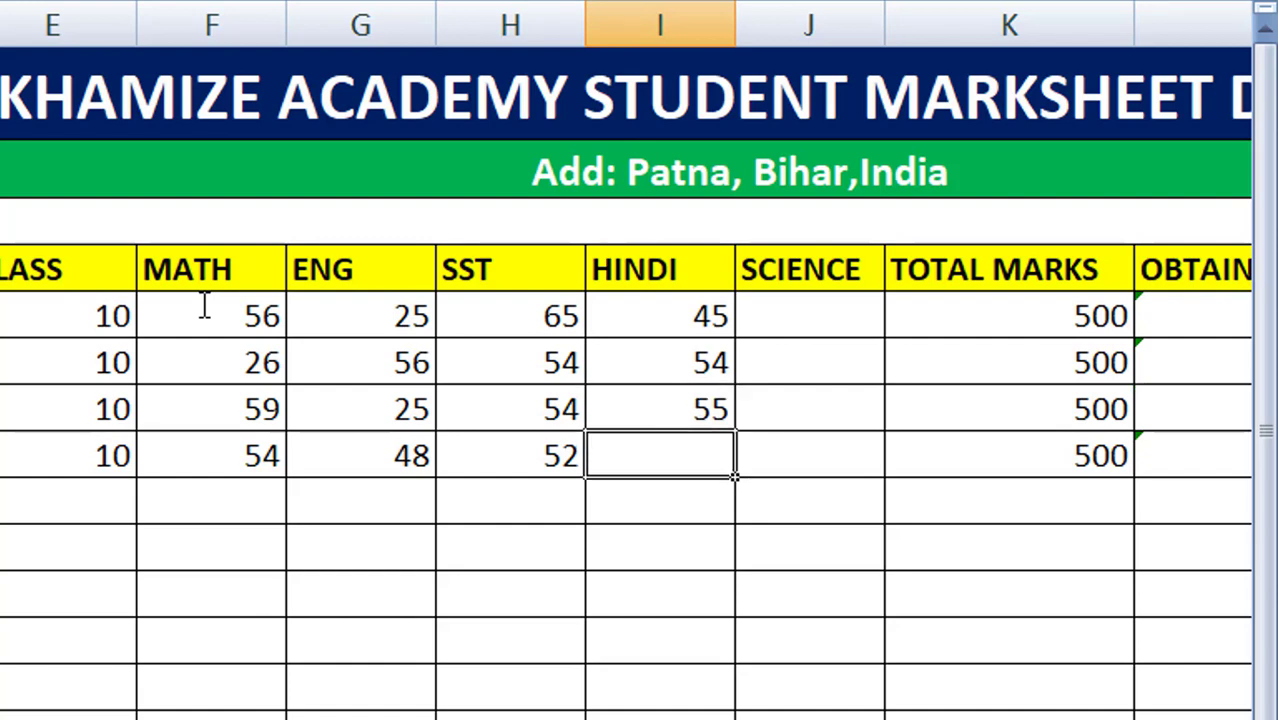
key(Tab)
key(Left)
text(45)
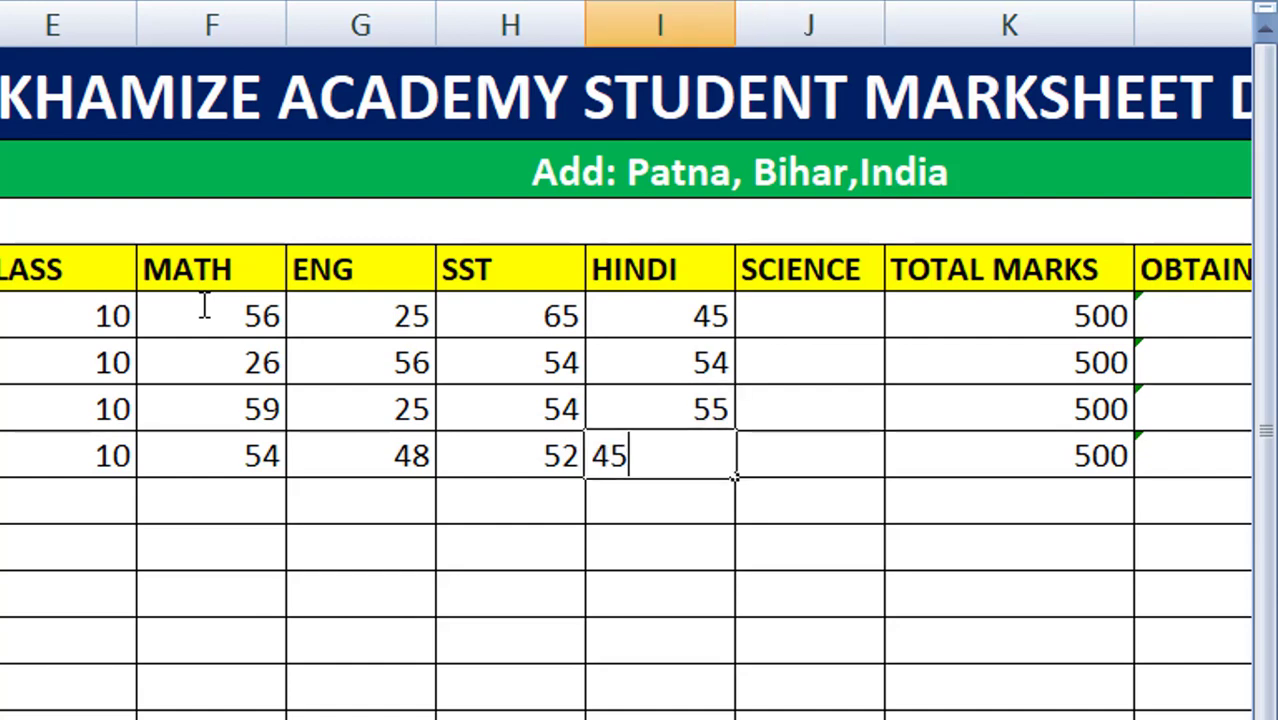
key(Return)
Step: Enter SCIENCE marks 65, 35, 52 and 45 in J6:J9
key(Tab)
key(Up)
key(Up)
key(Up)
key(Up)
key(Up)
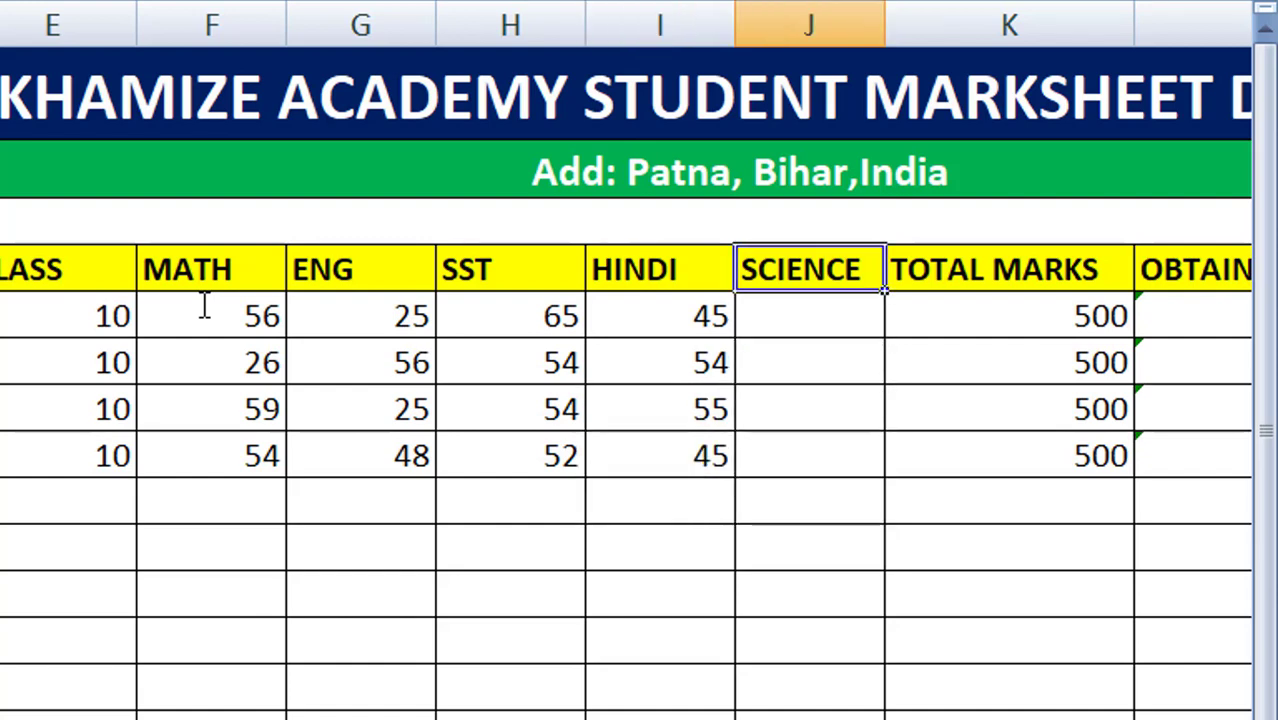
key(Right)
key(Down)
key(Left)
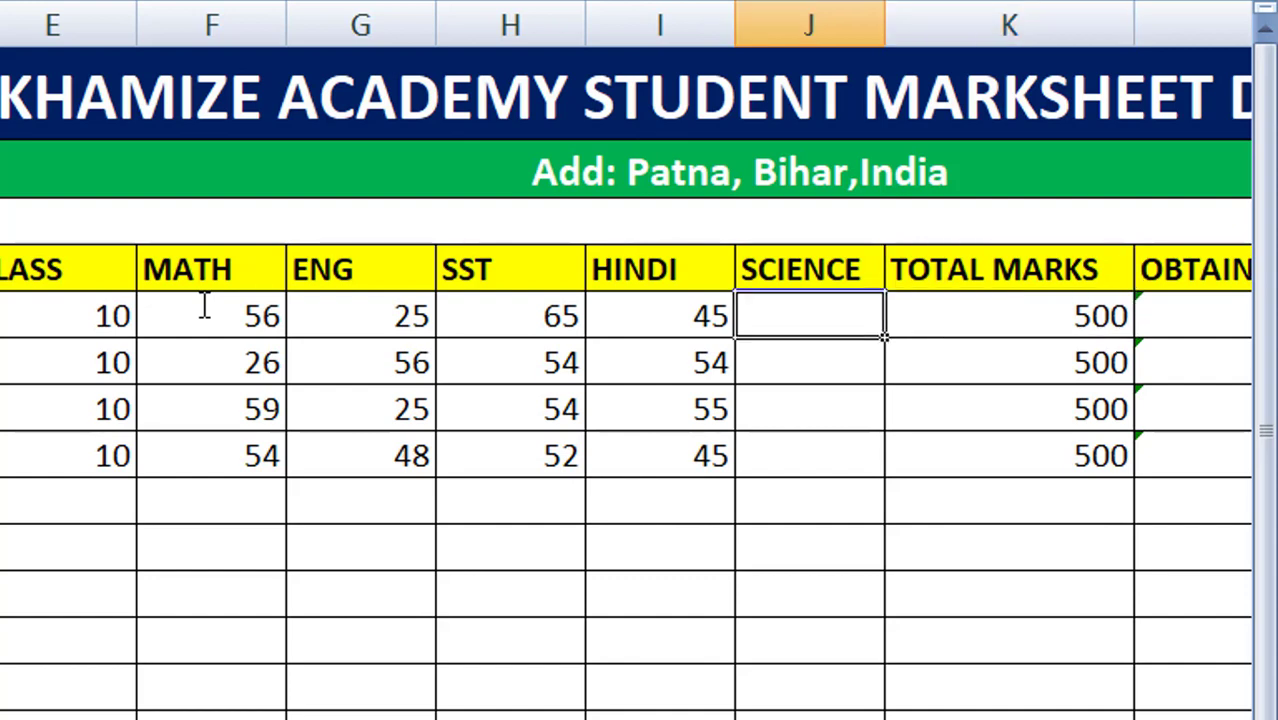
text(65)
key(Return)
text(35)
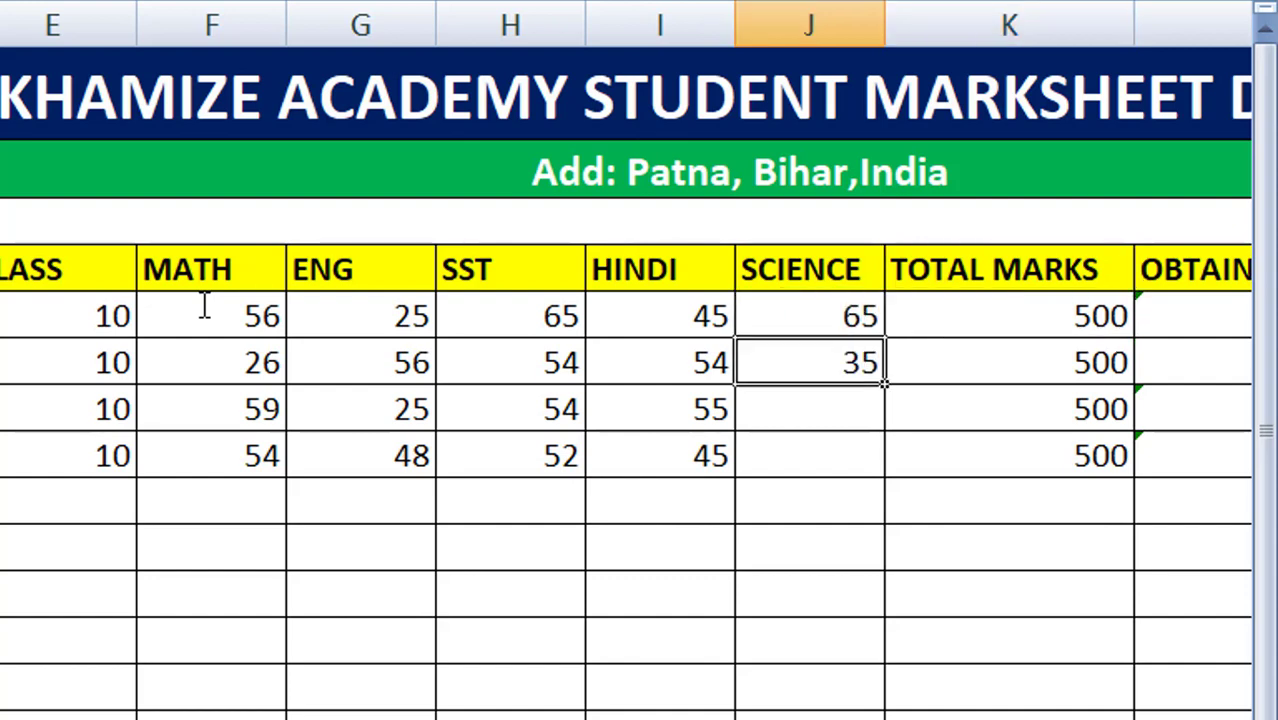
key(Return)
text(52)
key(Tab)
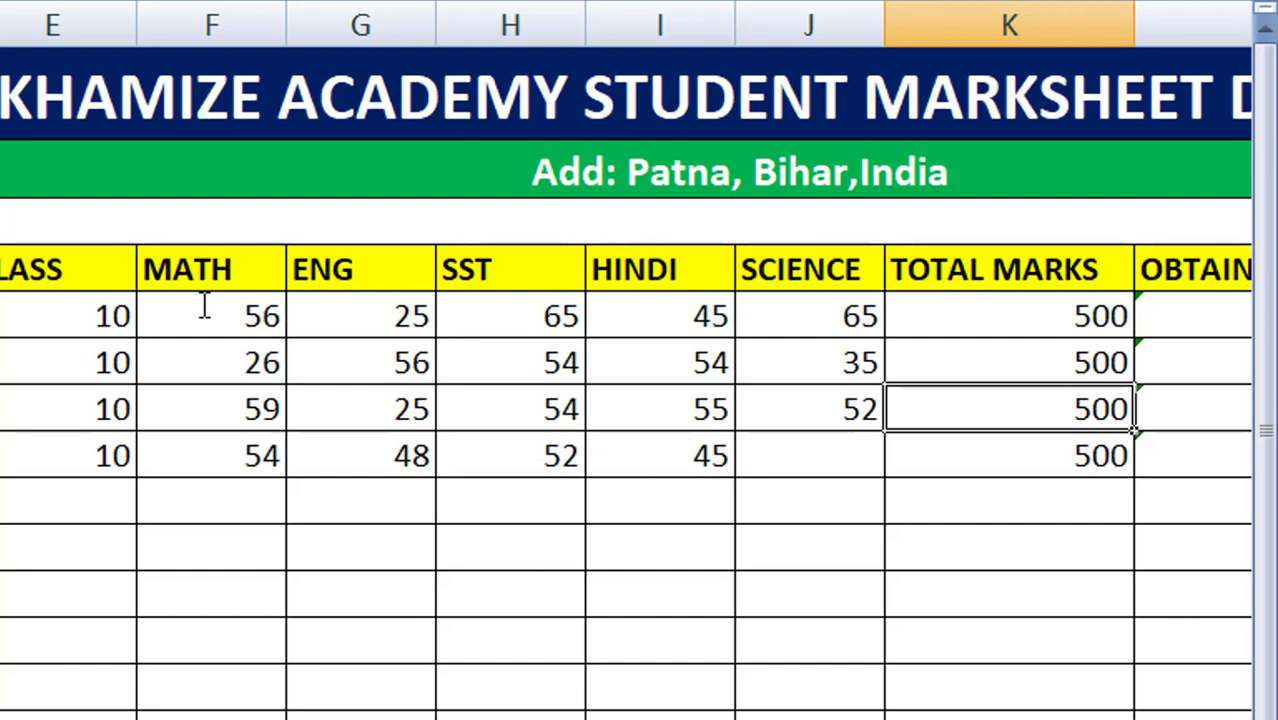
key(Down)
key(Left)
text(45)
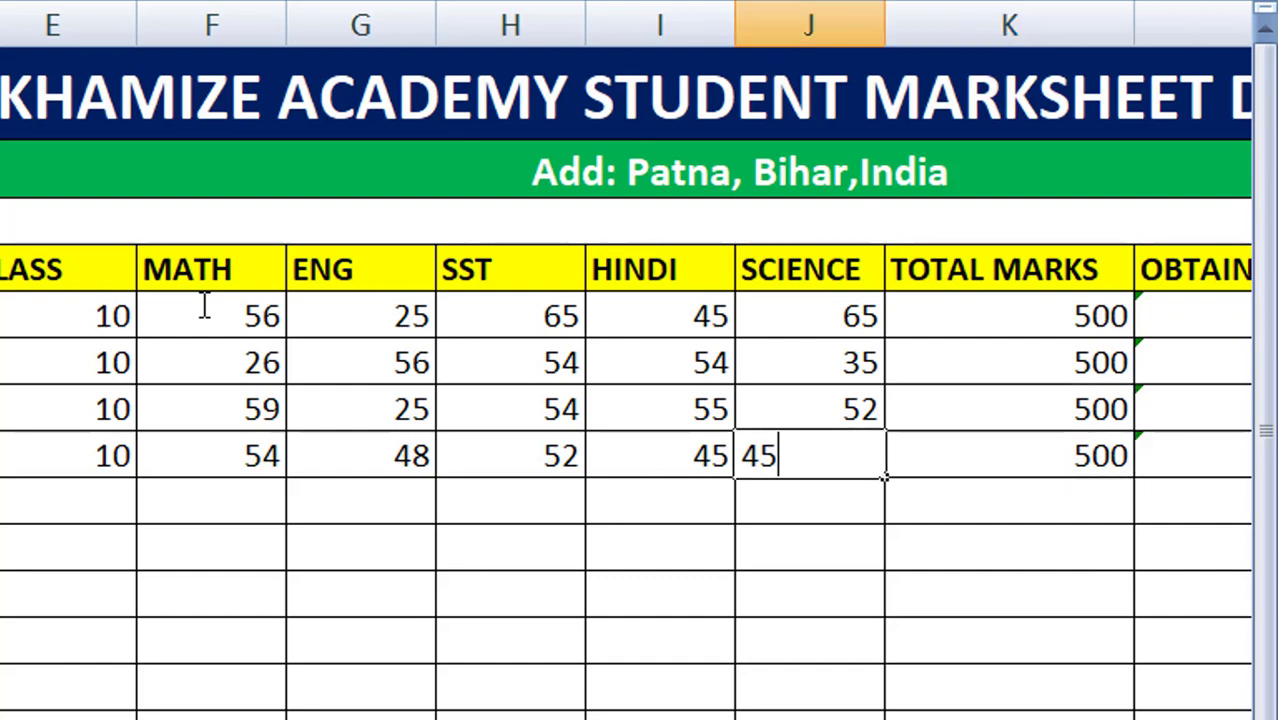
key(Return)
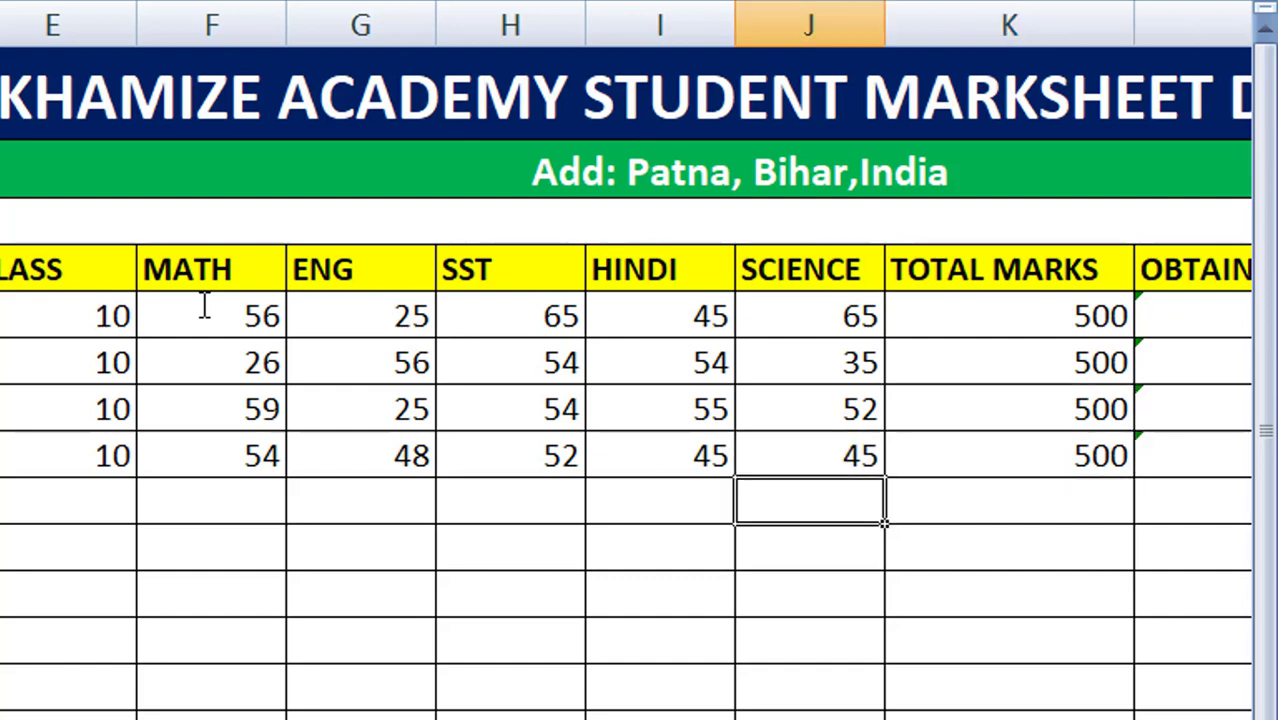
click(540, 505)
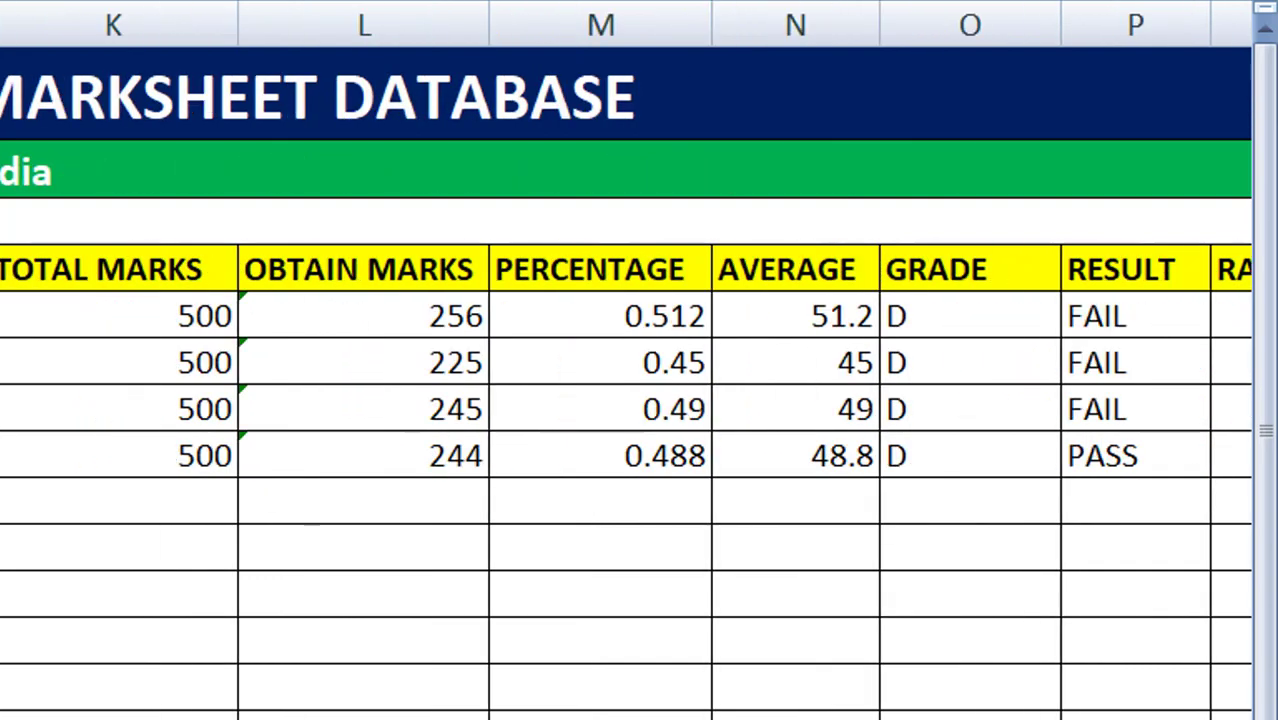
click(1165, 308)
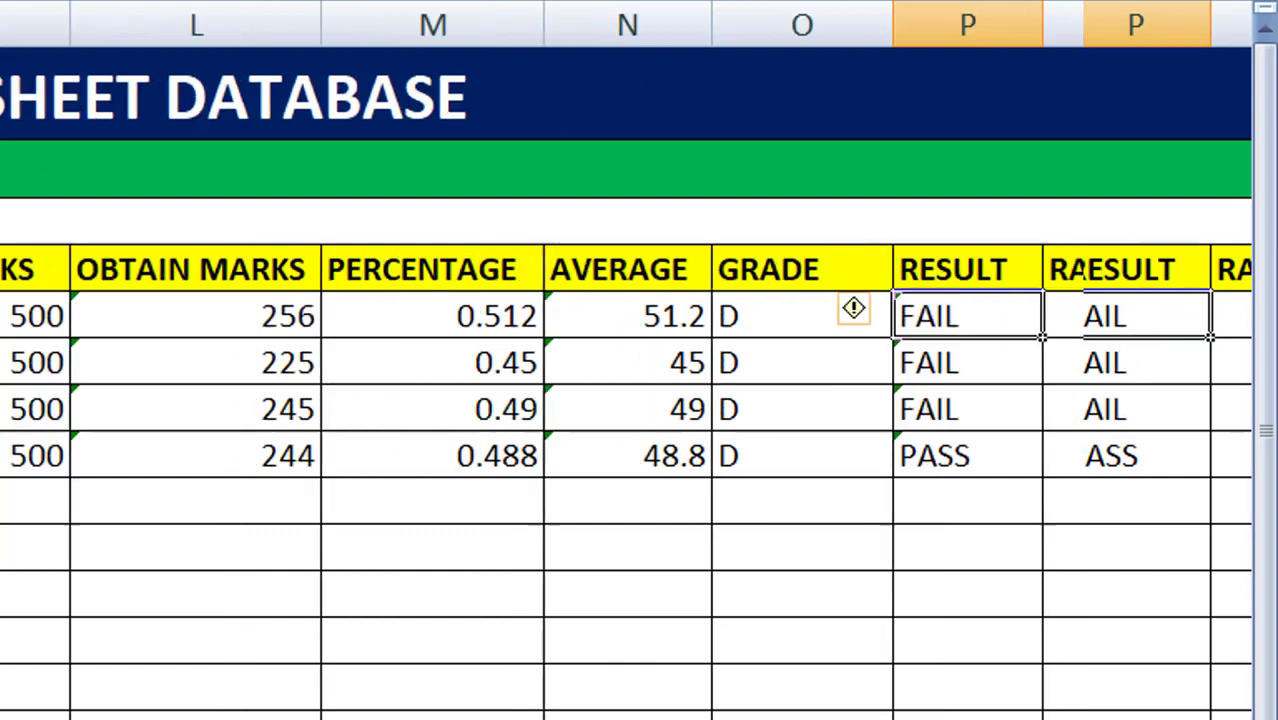
click(1166, 316)
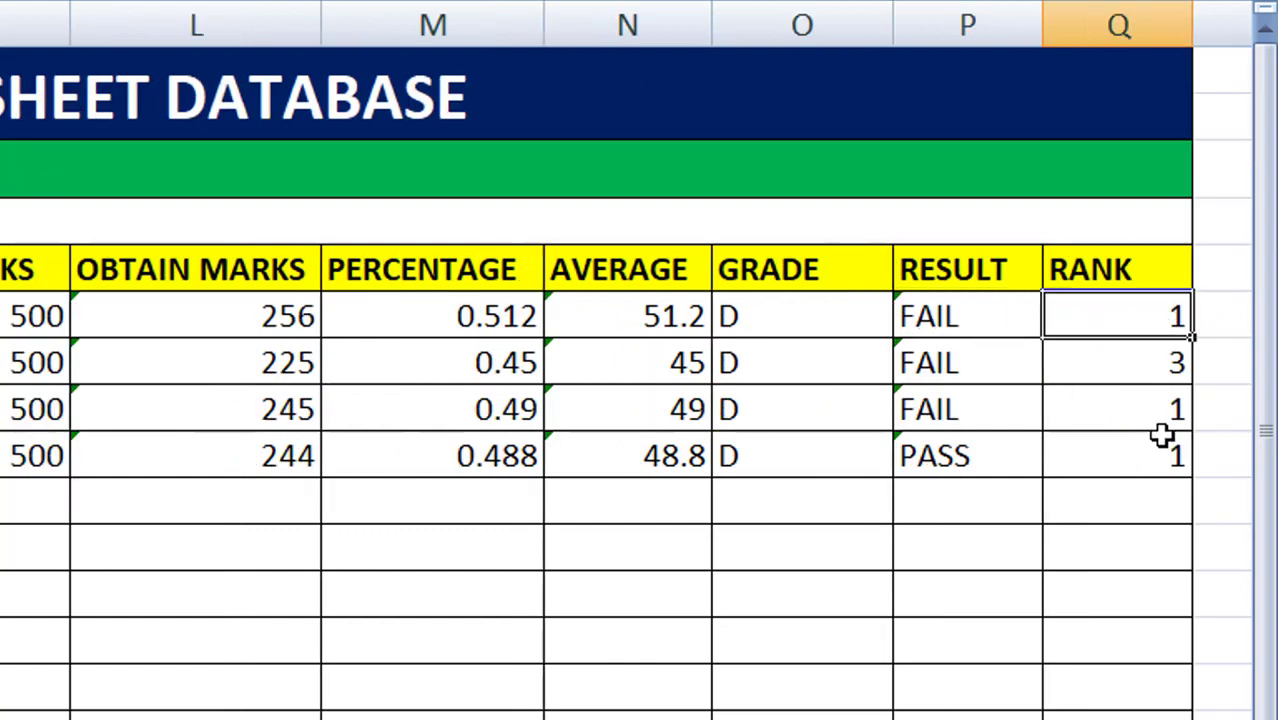
click(1152, 456)
click(1155, 356)
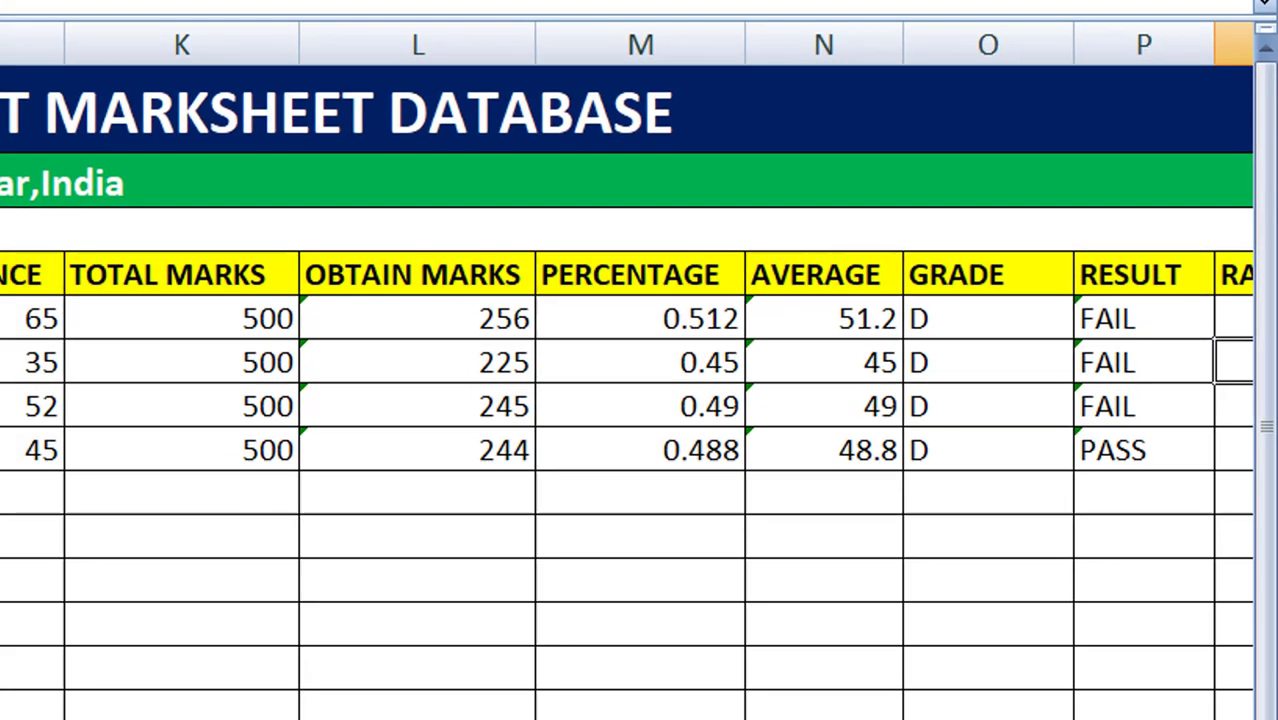
click(152, 334)
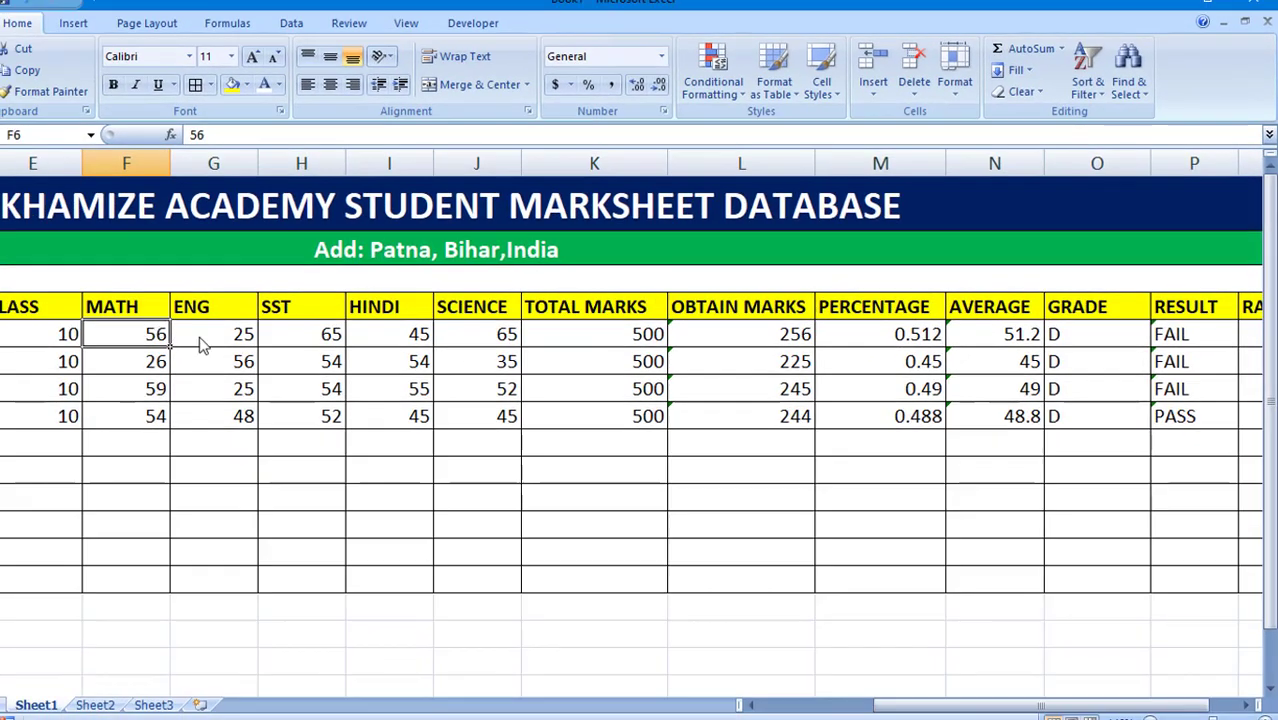
Step: Change the first student's ENG mark to 36, giving 267 marks, average 53.4 and PASS
click(216, 334)
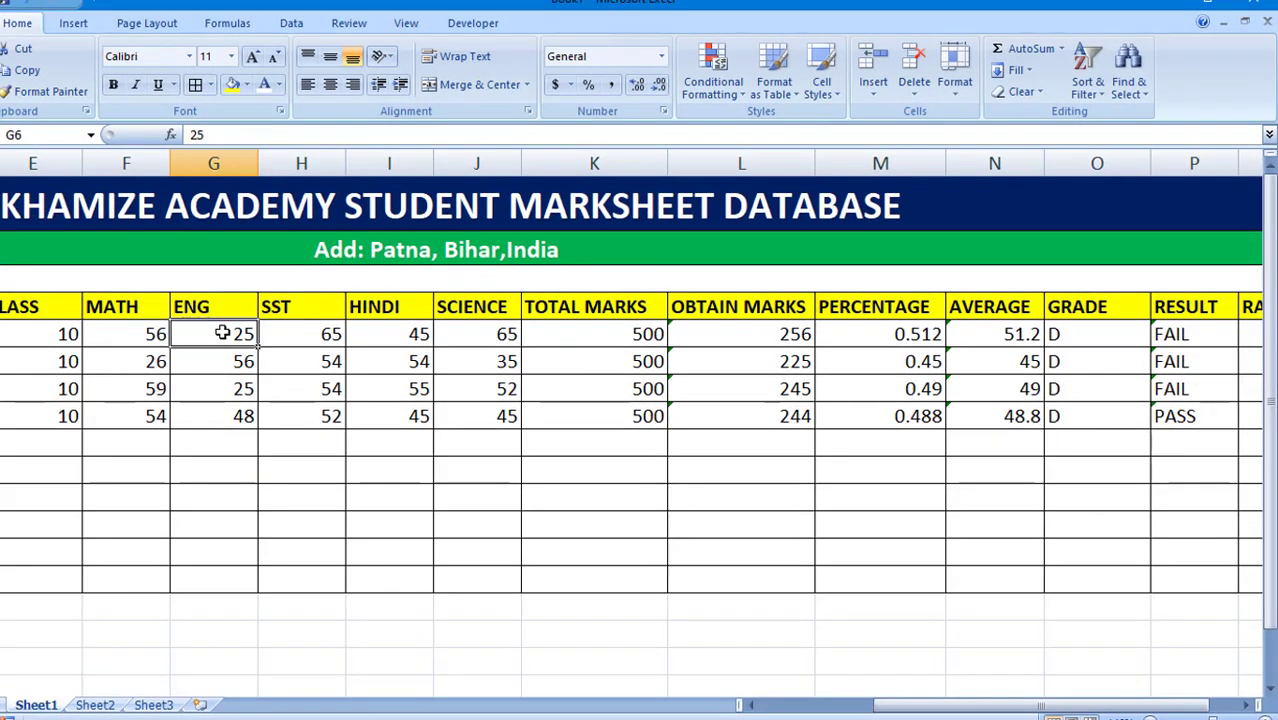
text(3)
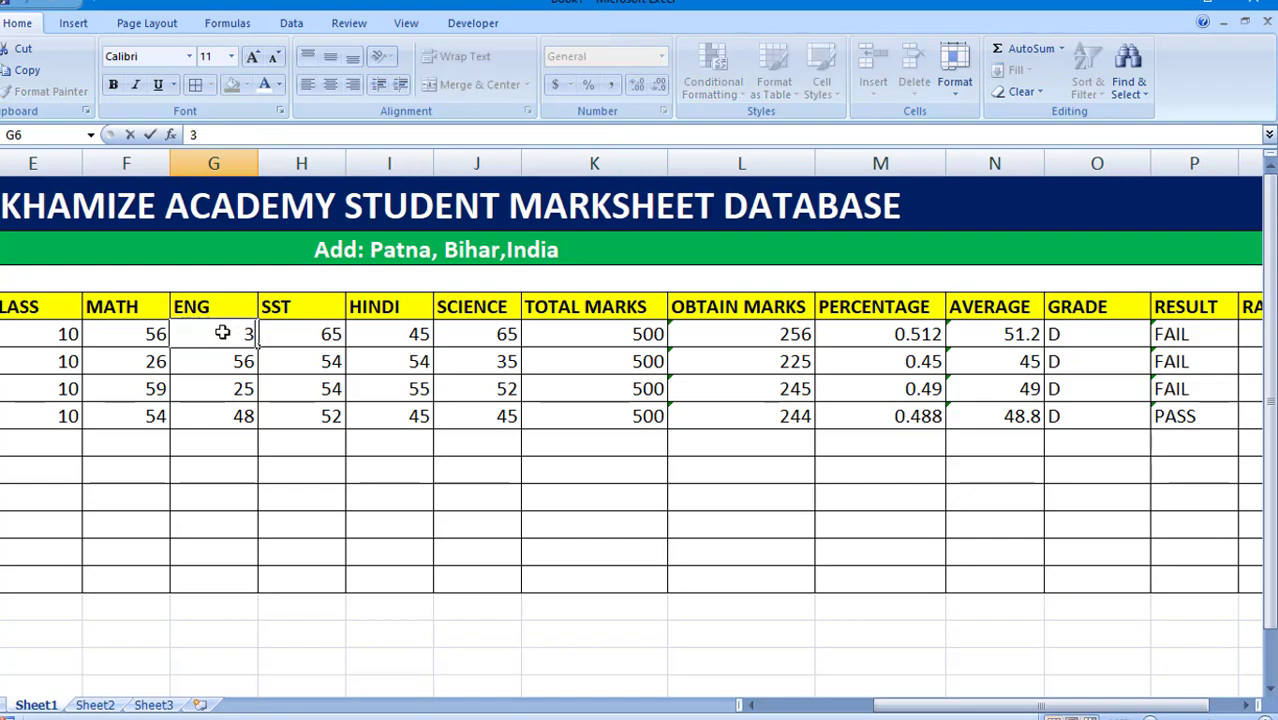
text(6)
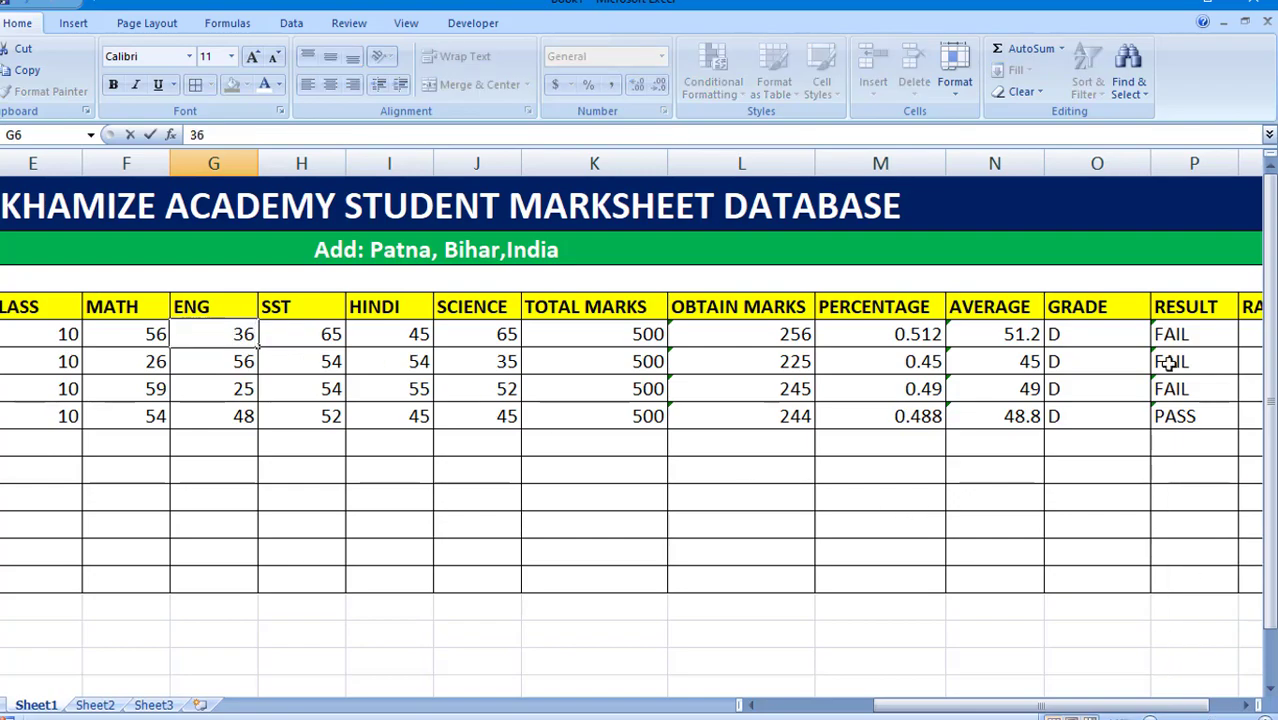
click(1176, 336)
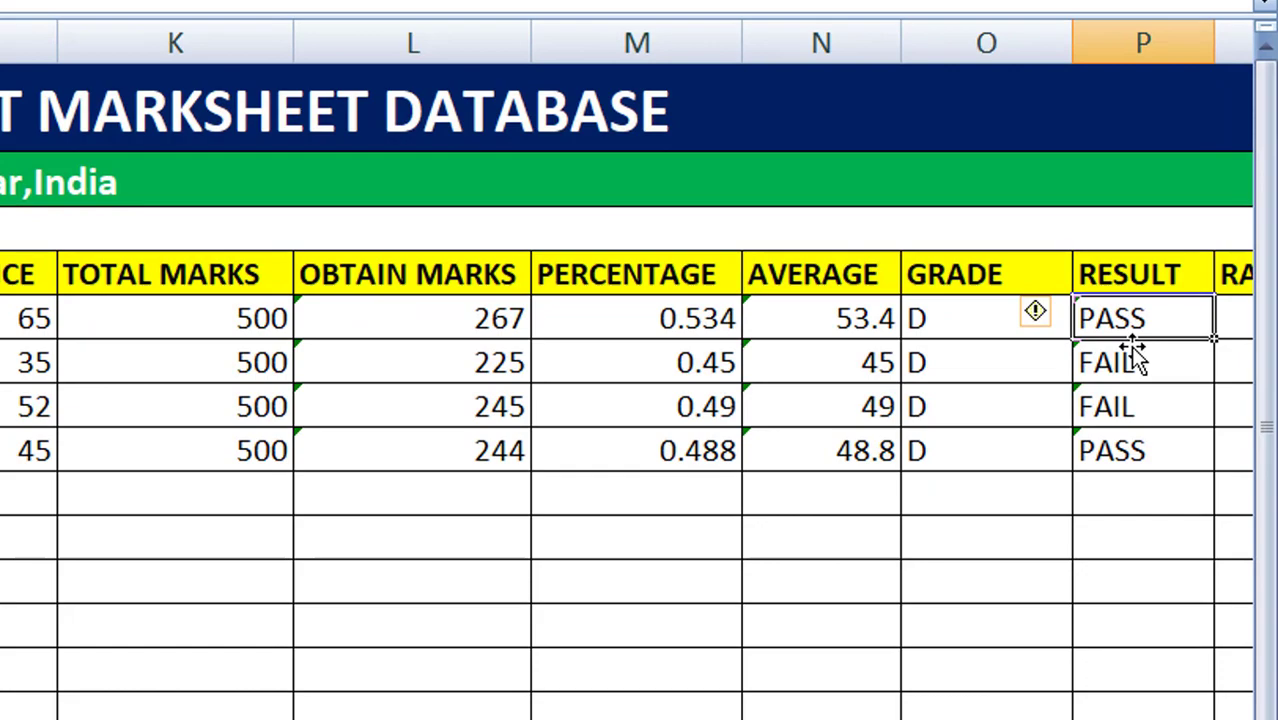
key(Left)
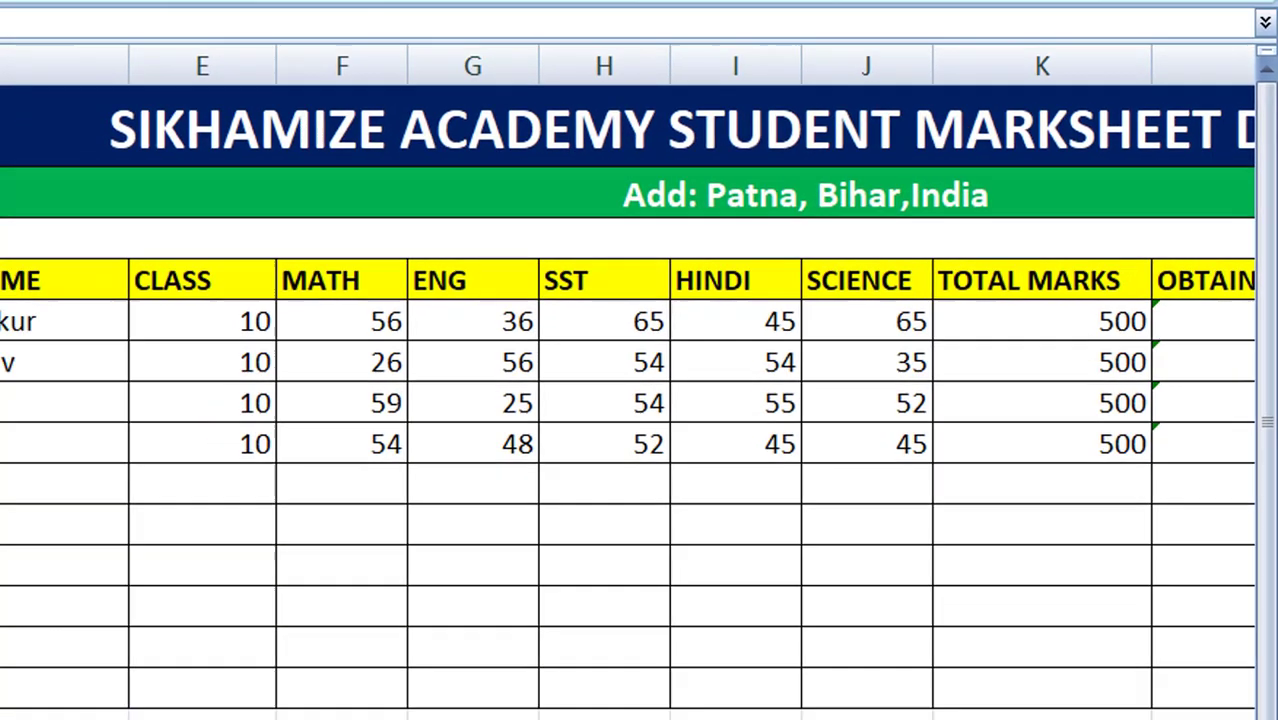
drag(864, 688, 1015, 671)
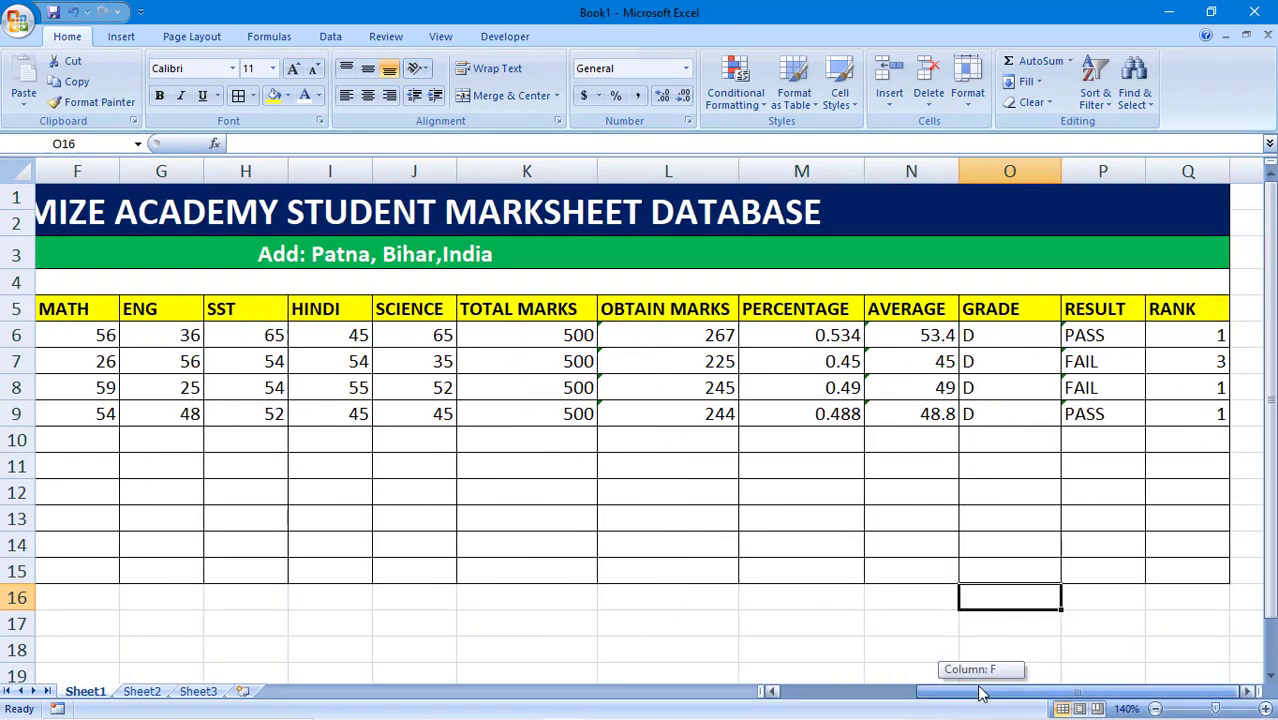
Step: Center the contents of range E6:Q9 using the Home tab's Center alignment
drag(977, 703, 908, 703)
drag(412, 331, 1029, 420)
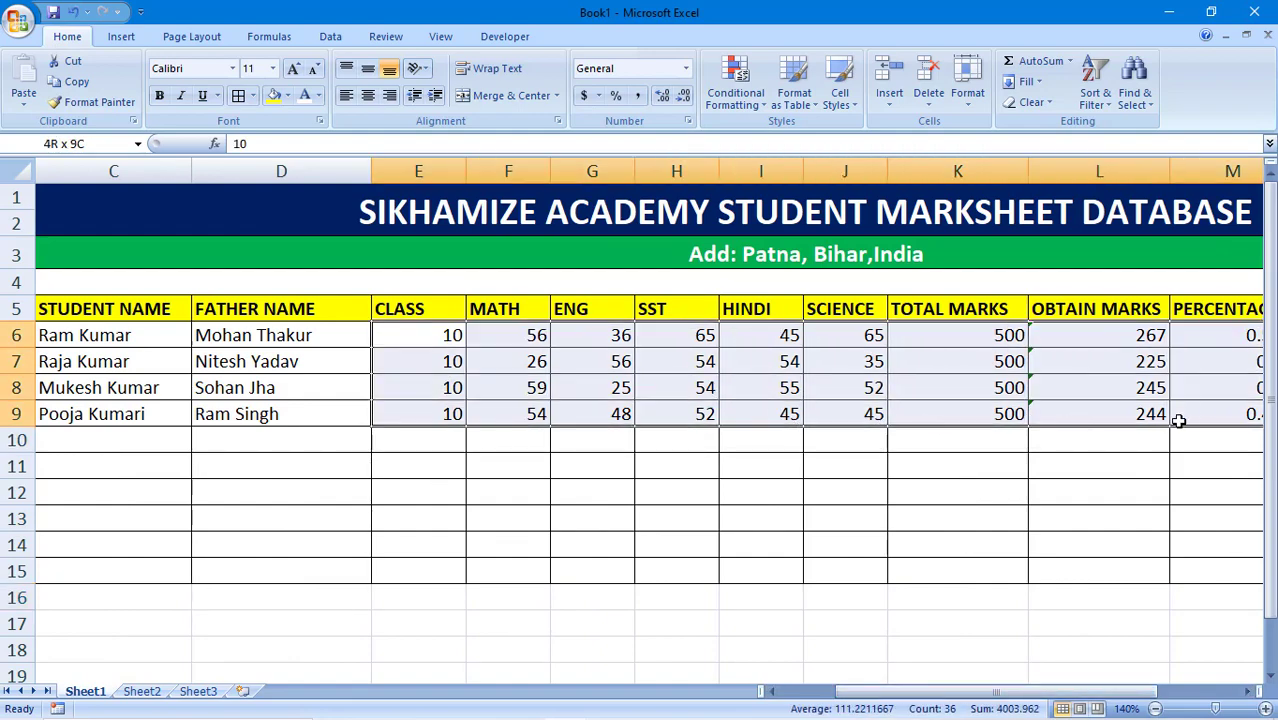
mouse_move(1029, 420)
mouse_down()
mouse_move(978, 388)
mouse_move(1073, 414)
mouse_up()
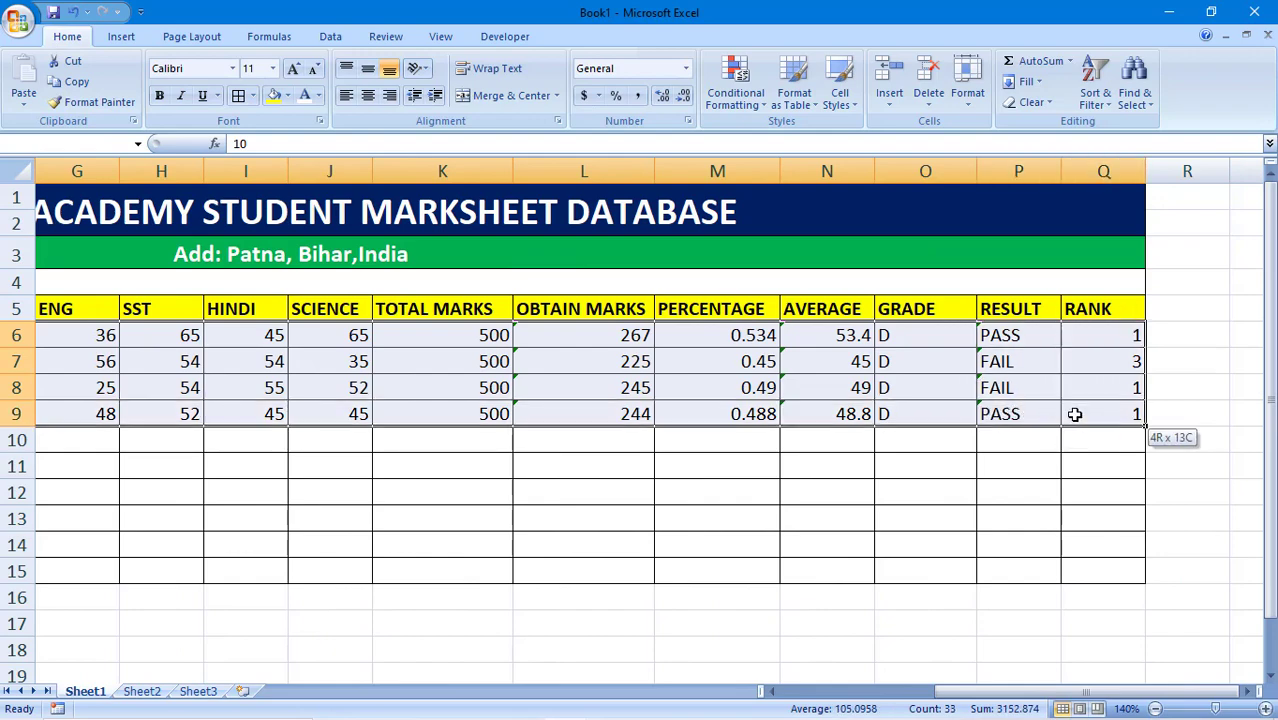
click(368, 95)
click(605, 570)
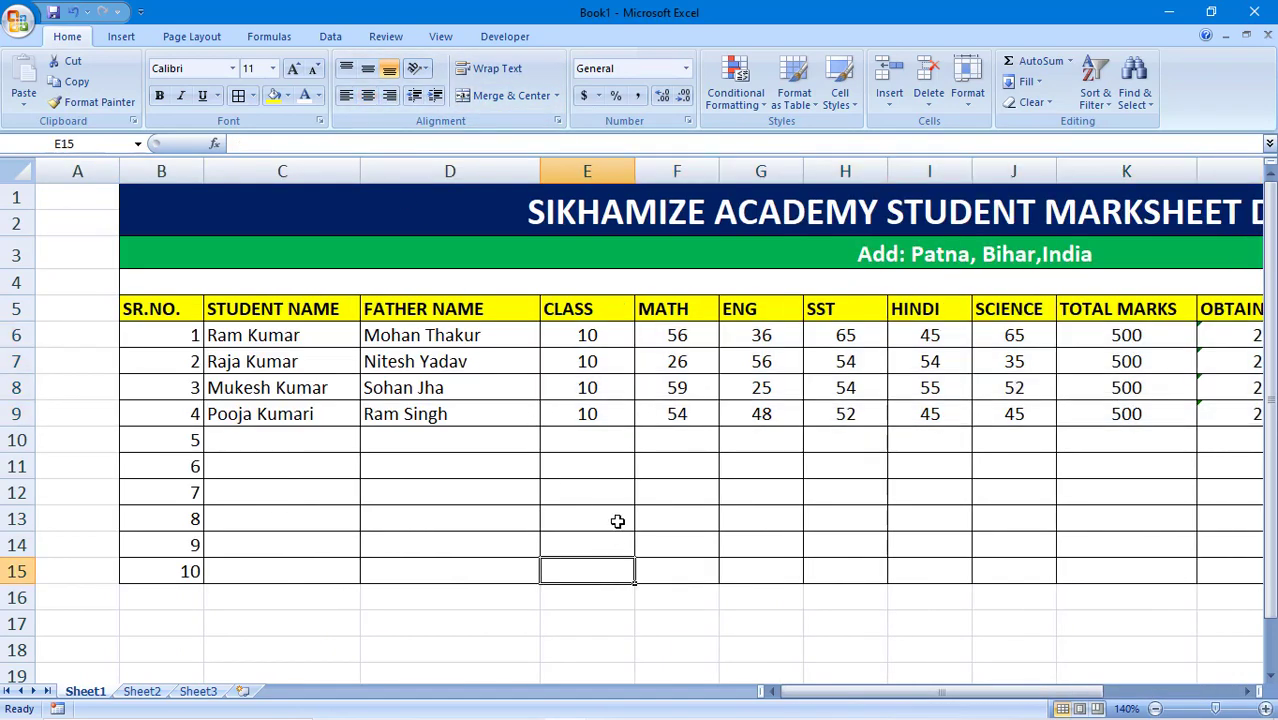